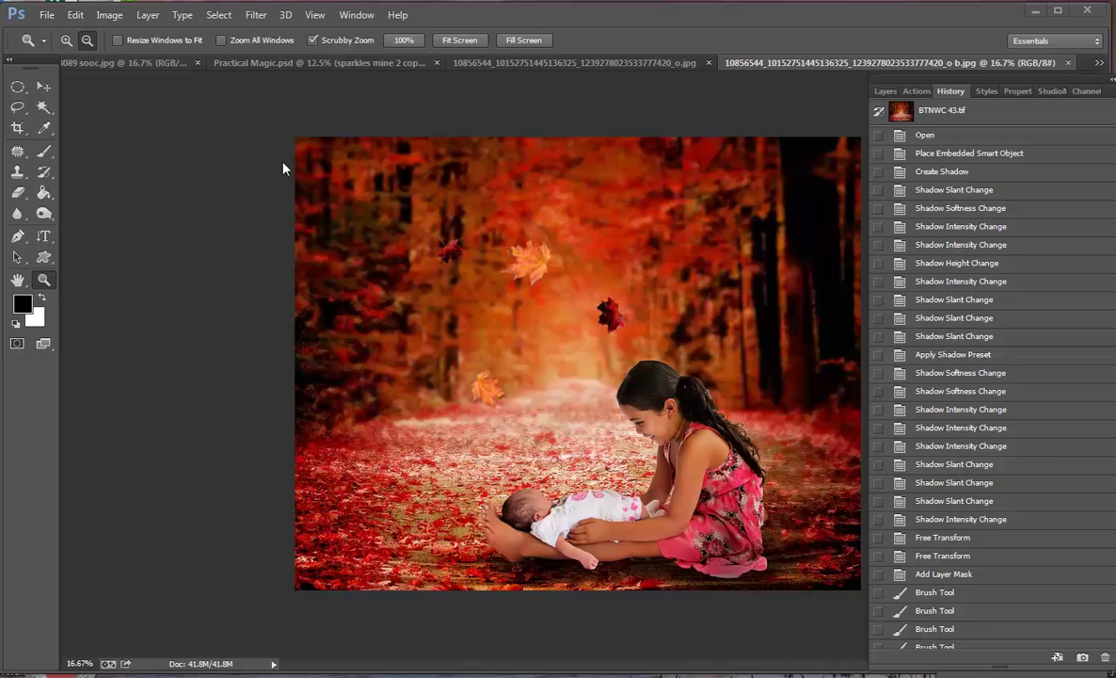
Switch to the original photo of the girl and baby and shift the History panel aside to uncover more of the image
{"action": "left_click", "coordinate": [537, 63]}
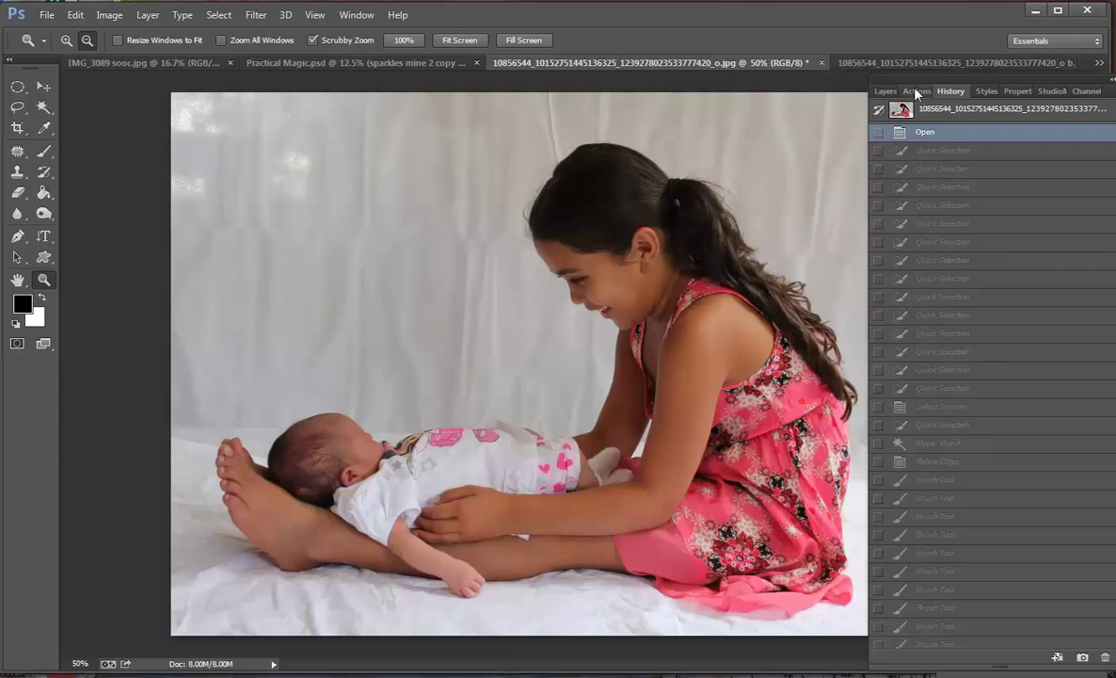
{"action": "left_click_drag", "start_coordinate": [919, 87], "coordinate": [945, 83]}
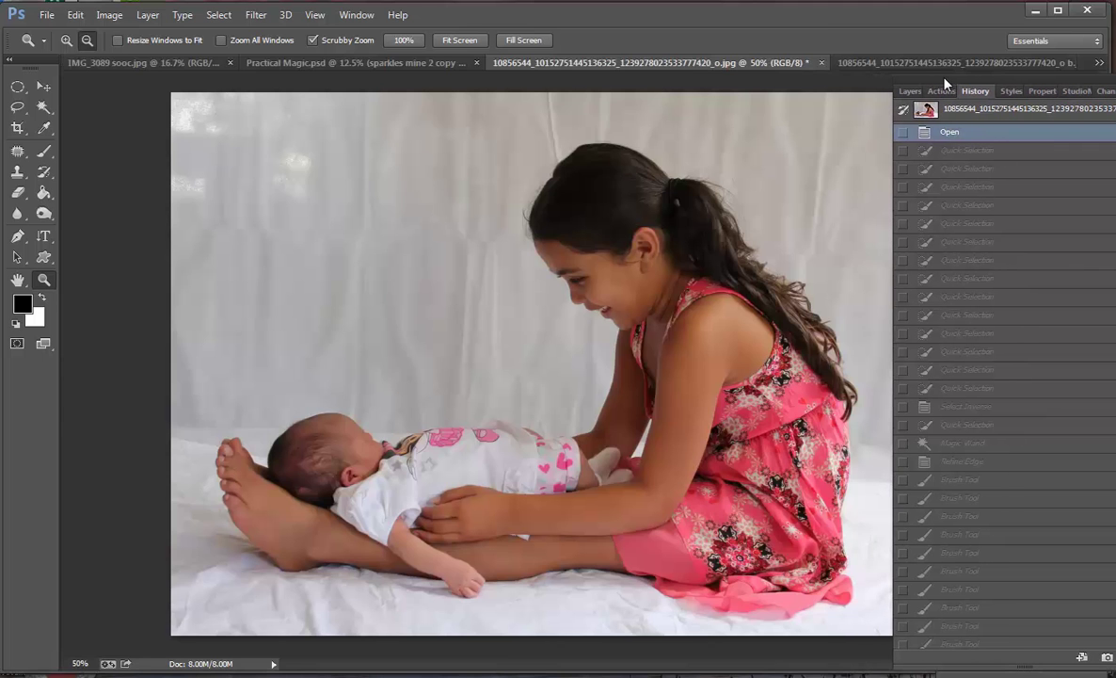
{"action": "left_click_drag", "start_coordinate": [946, 83], "coordinate": [967, 79]}
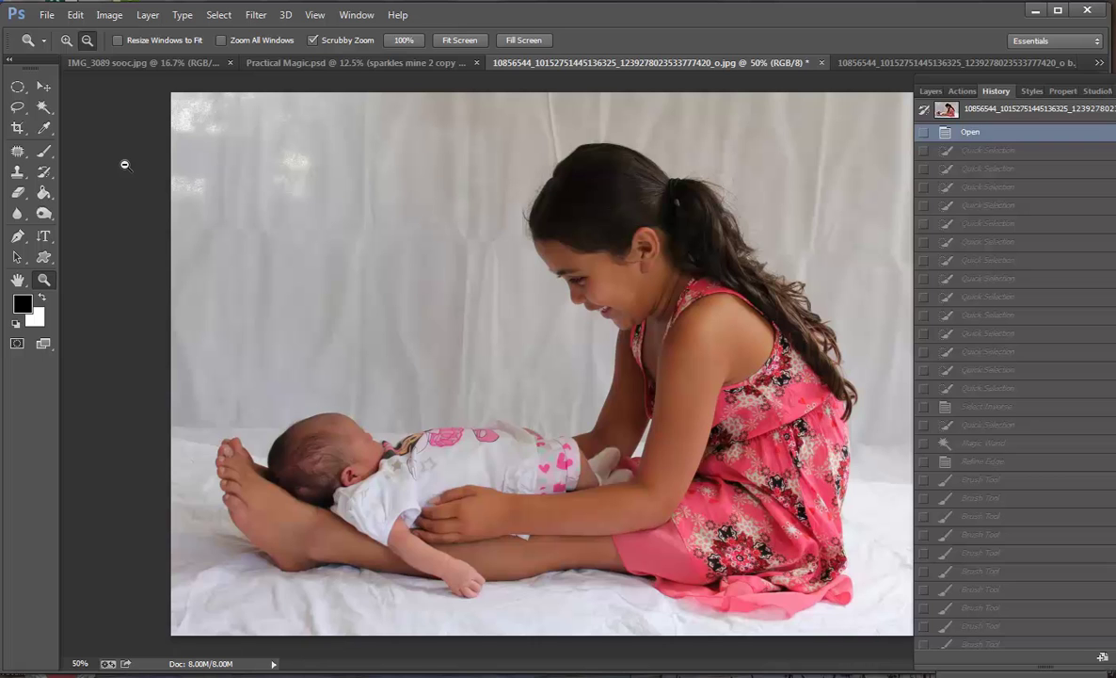
{"action": "left_click_drag", "start_coordinate": [988, 82], "coordinate": [1021, 82]}
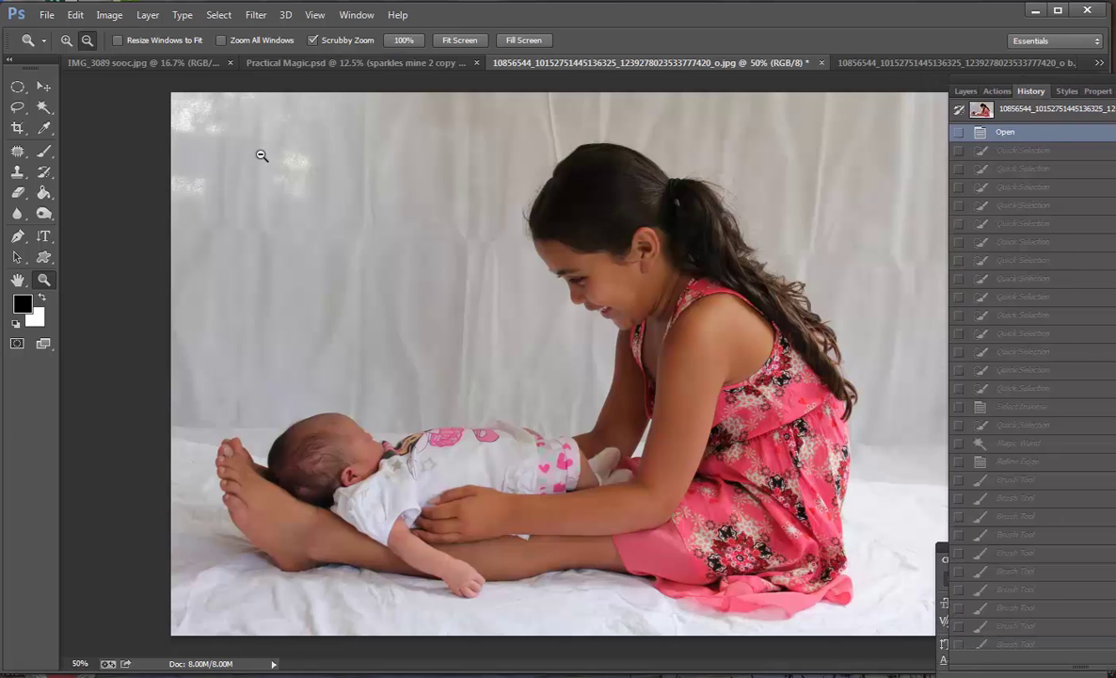
Select the light wall backdrop behind the girl and baby with the Quick Selection Tool in add mode
{"action": "left_click", "coordinate": [52, 111]}
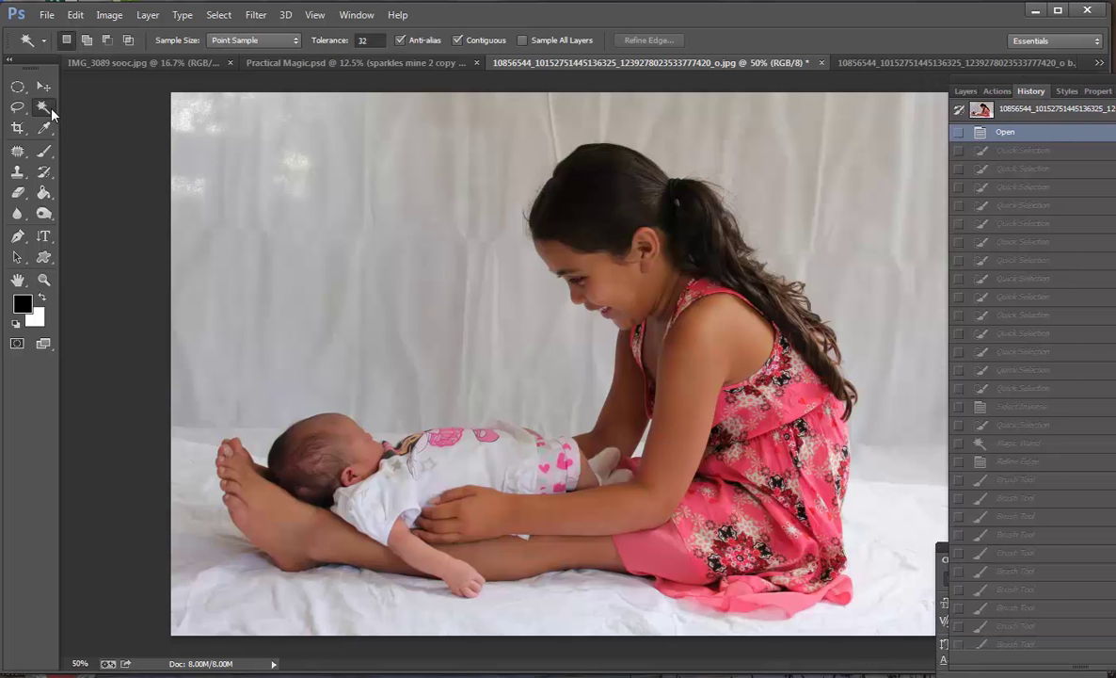
{"action": "left_click", "coordinate": [49, 110]}
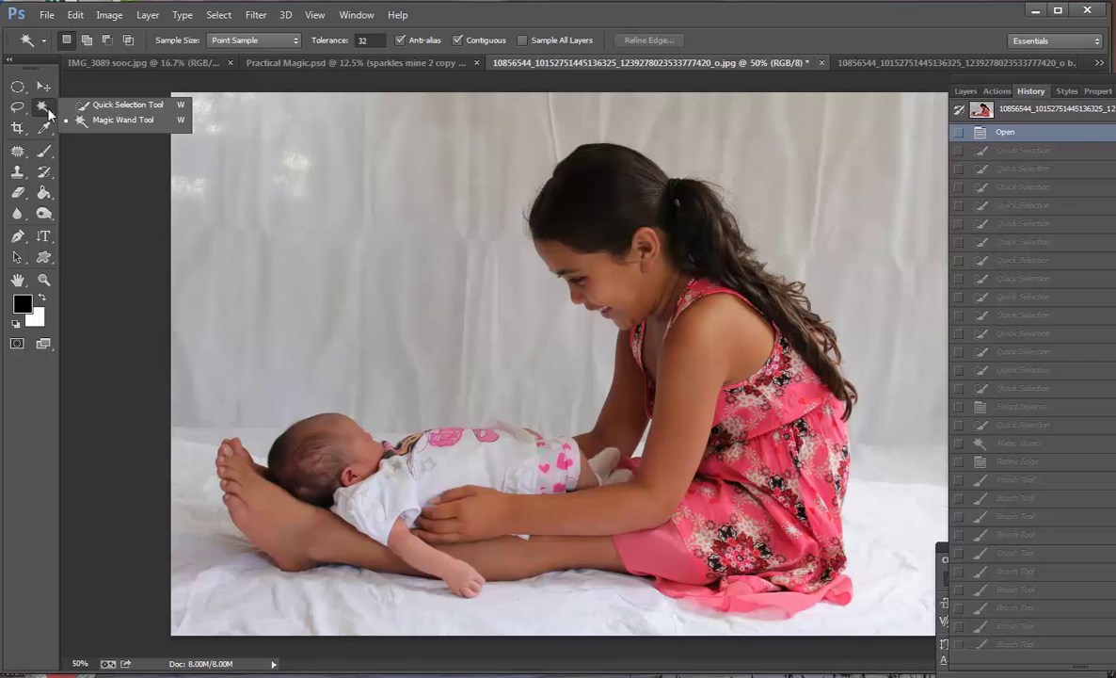
{"action": "left_click", "coordinate": [102, 108]}
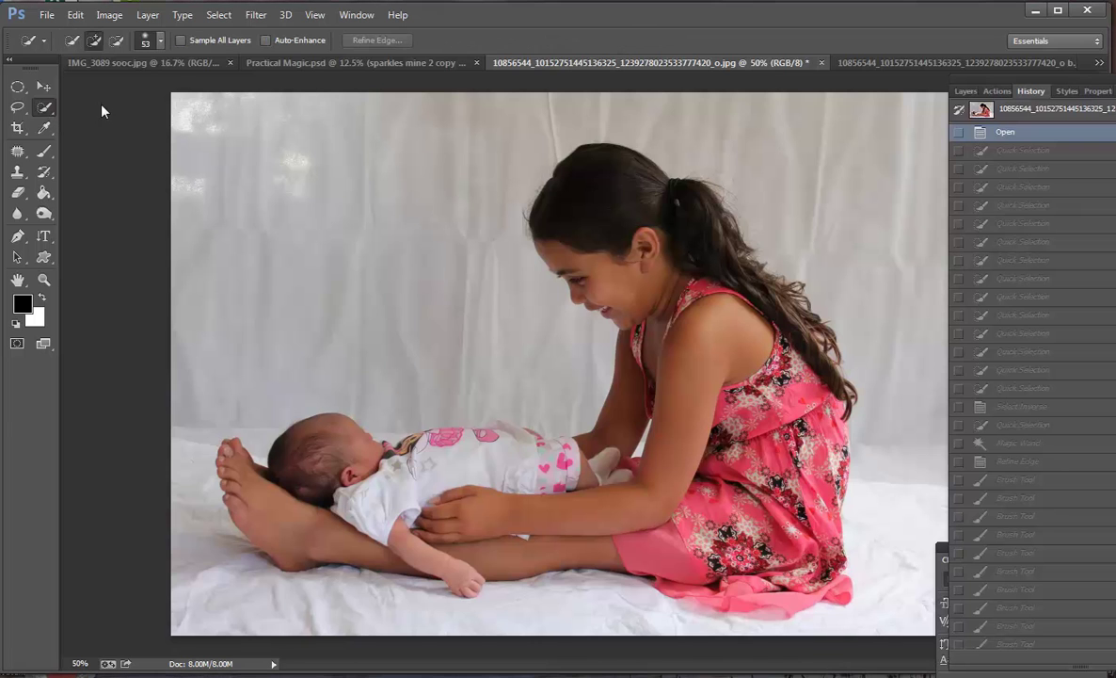
{"action": "left_click", "coordinate": [94, 42]}
{"action": "mouse_move", "coordinate": [331, 207]}
{"action": "left_mouse_down"}
{"action": "mouse_move", "coordinate": [426, 274]}
{"action": "mouse_move", "coordinate": [561, 124]}
{"action": "mouse_move", "coordinate": [605, 120]}
{"action": "mouse_move", "coordinate": [708, 142]}
{"action": "mouse_move", "coordinate": [813, 204]}
{"action": "mouse_move", "coordinate": [875, 267]}
{"action": "mouse_move", "coordinate": [894, 306]}
{"action": "mouse_move", "coordinate": [916, 434]}
{"action": "left_mouse_up"}
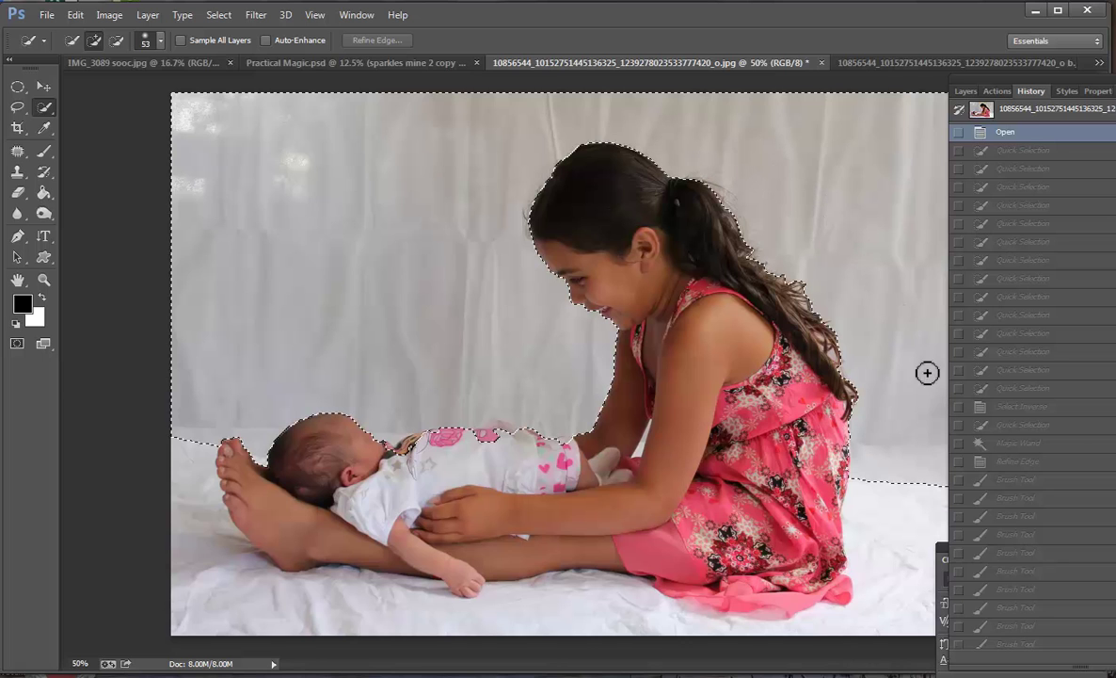
Clear the view of the photo by shifting the History panel further aside and closing the Character panel
{"action": "left_click_drag", "start_coordinate": [1004, 80], "coordinate": [1042, 80]}
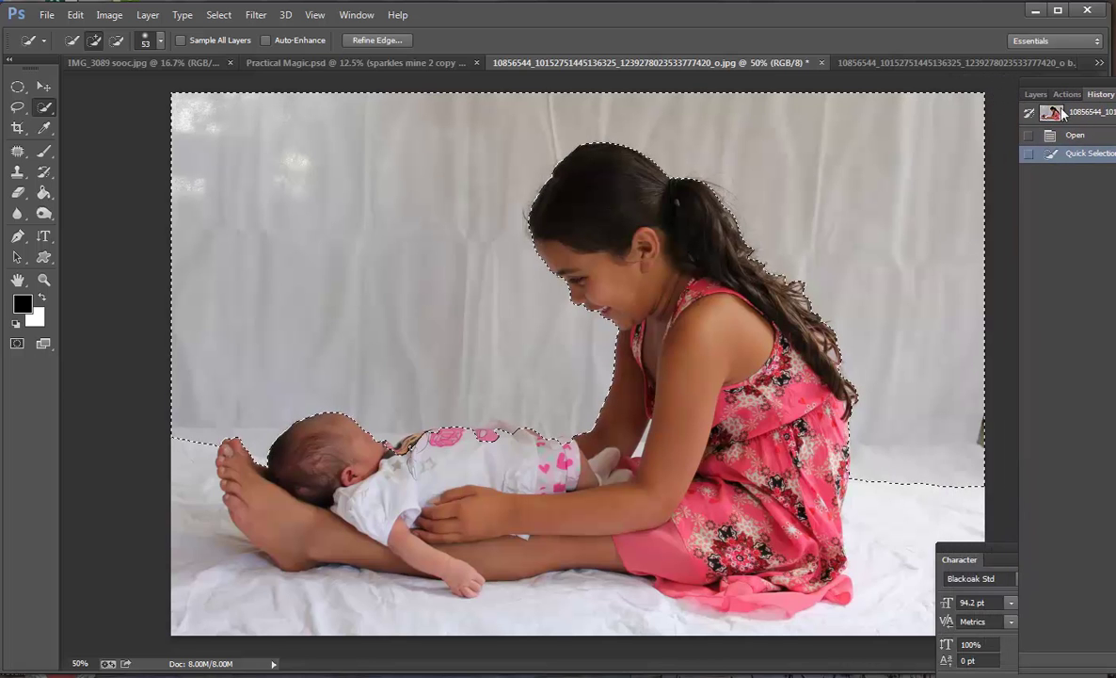
{"action": "left_click_drag", "start_coordinate": [961, 557], "coordinate": [927, 562]}
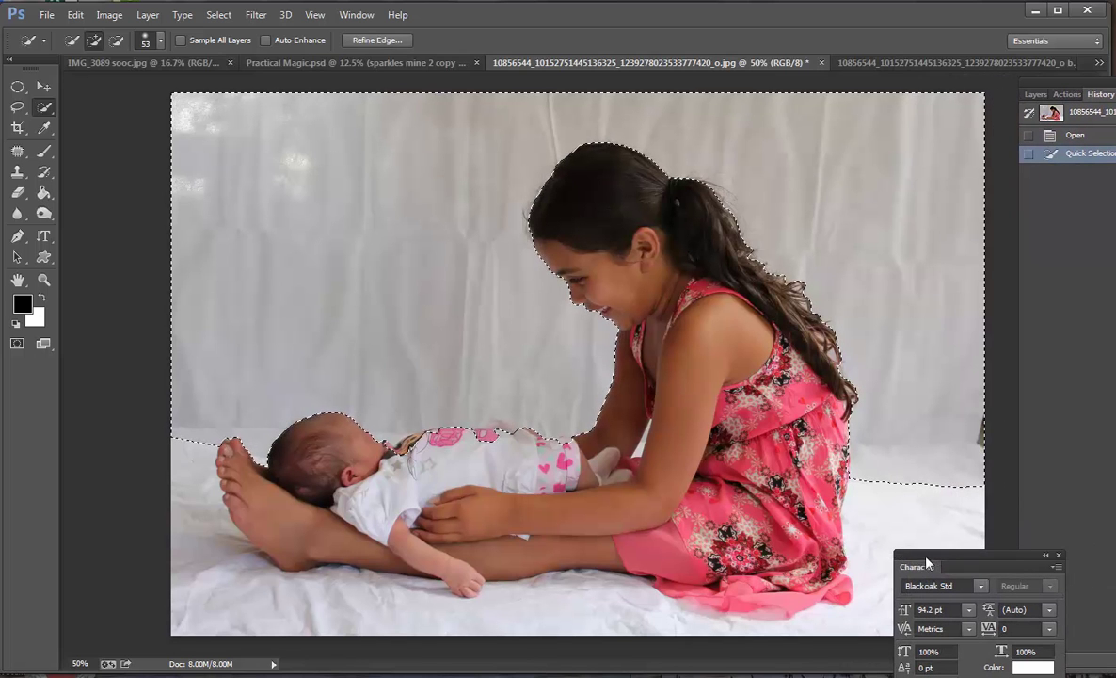
{"action": "left_click", "coordinate": [1057, 555]}
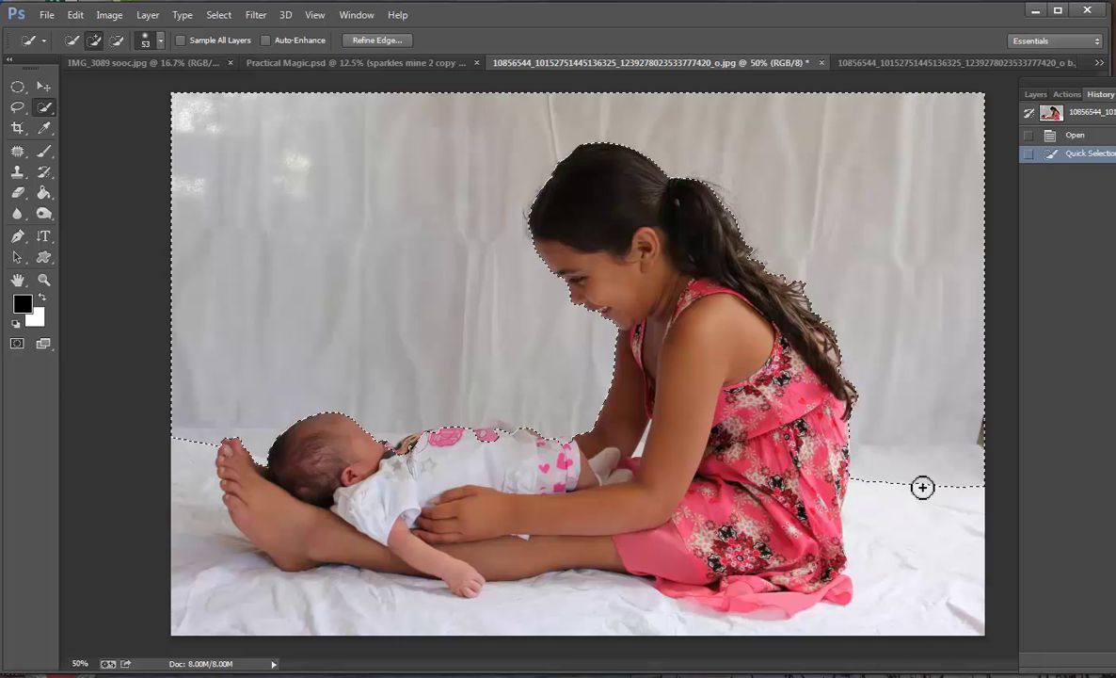
Add the white floor sheet to the background selection and subtract the dress's lower hem and back edge from it
{"action": "mouse_move", "coordinate": [909, 494]}
{"action": "left_mouse_down"}
{"action": "mouse_move", "coordinate": [913, 527]}
{"action": "mouse_move", "coordinate": [797, 638]}
{"action": "mouse_move", "coordinate": [699, 641]}
{"action": "mouse_move", "coordinate": [601, 600]}
{"action": "mouse_move", "coordinate": [447, 617]}
{"action": "mouse_move", "coordinate": [431, 598]}
{"action": "mouse_move", "coordinate": [219, 543]}
{"action": "left_mouse_up"}
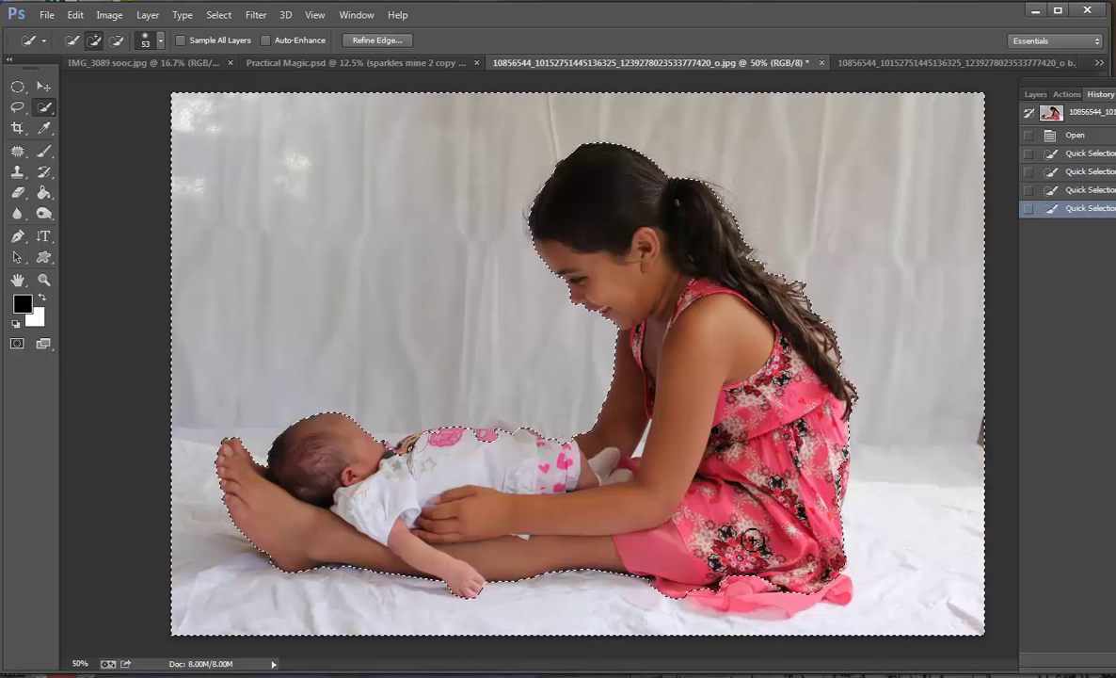
{"action": "left_click", "coordinate": [118, 43]}
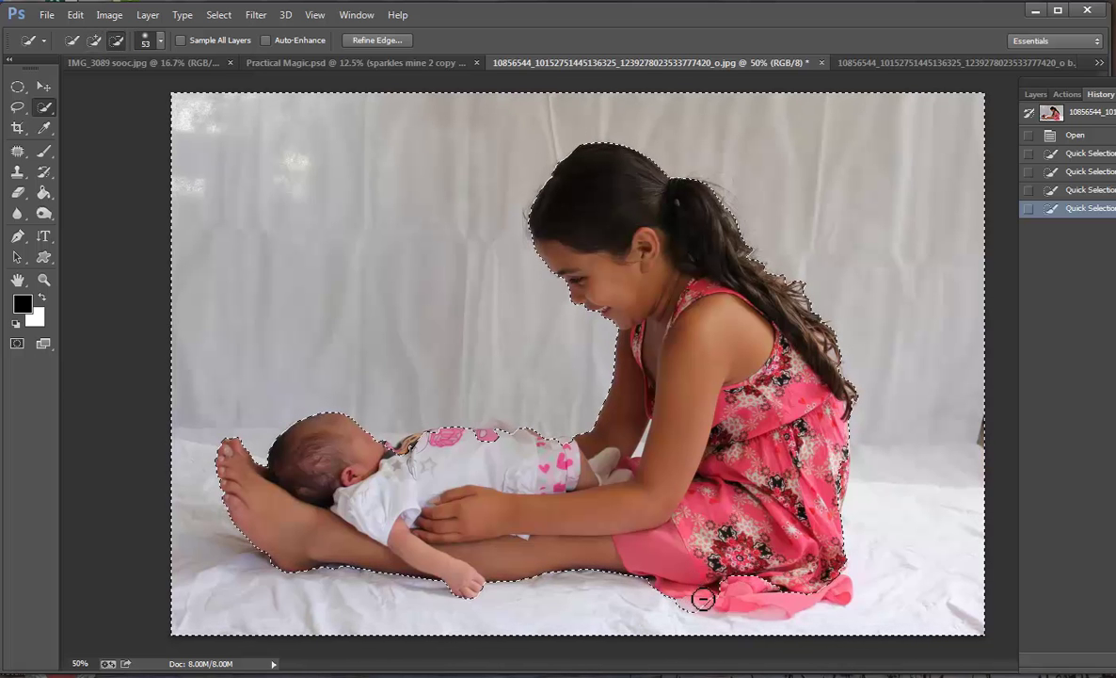
{"action": "left_click", "coordinate": [770, 602]}
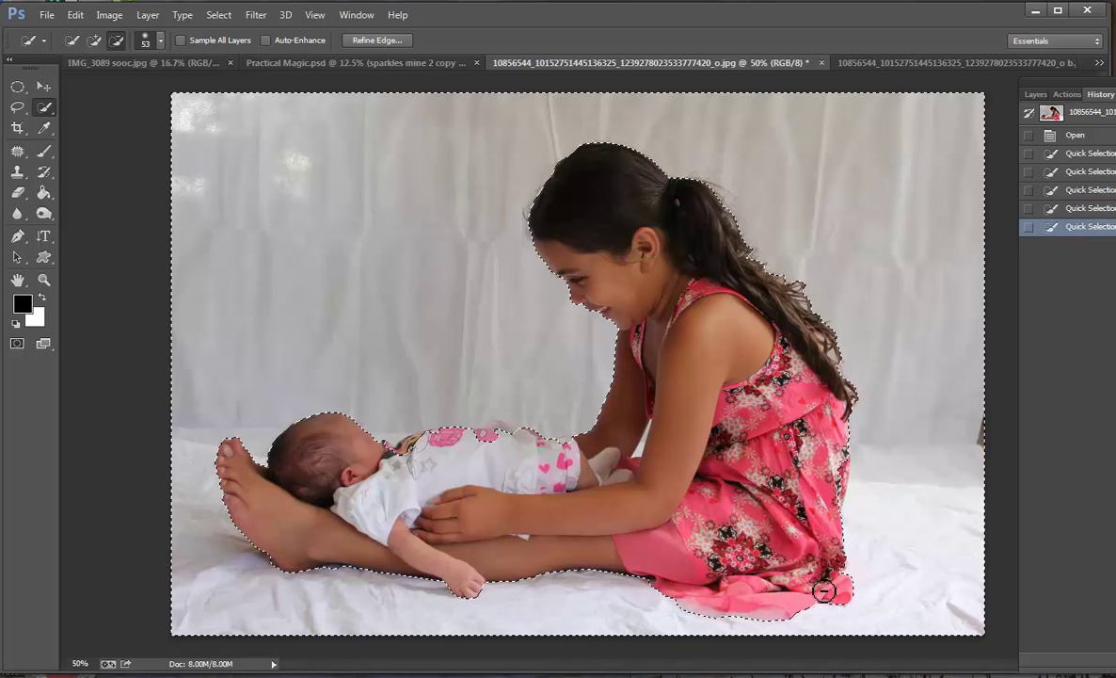
{"action": "left_click_drag", "start_coordinate": [824, 591], "coordinate": [835, 574]}
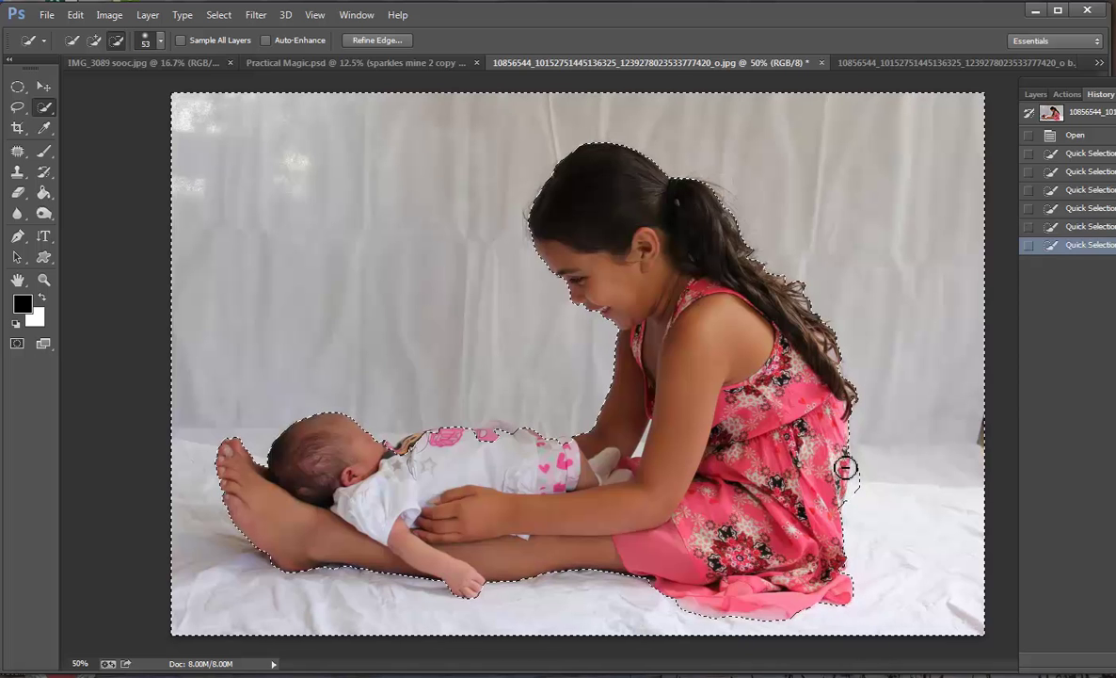
{"action": "left_click_drag", "start_coordinate": [844, 464], "coordinate": [859, 457]}
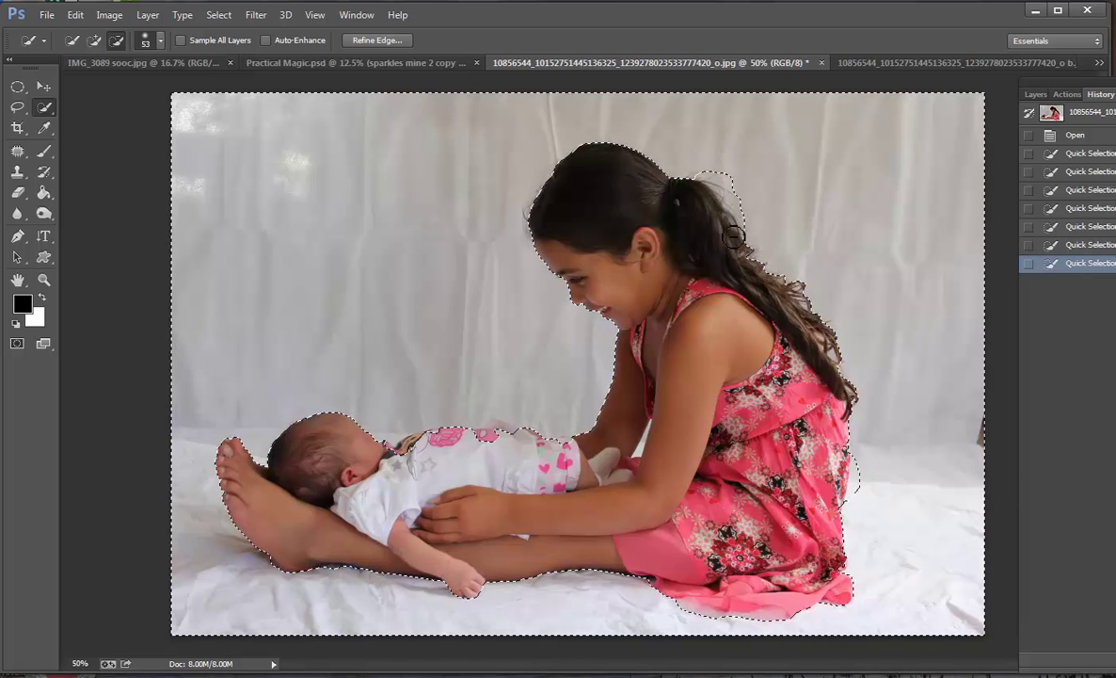
Subtract the ponytail, the hair at the front of the girl's head and the baby's shirt from the background selection
{"action": "left_click_drag", "start_coordinate": [734, 235], "coordinate": [652, 215]}
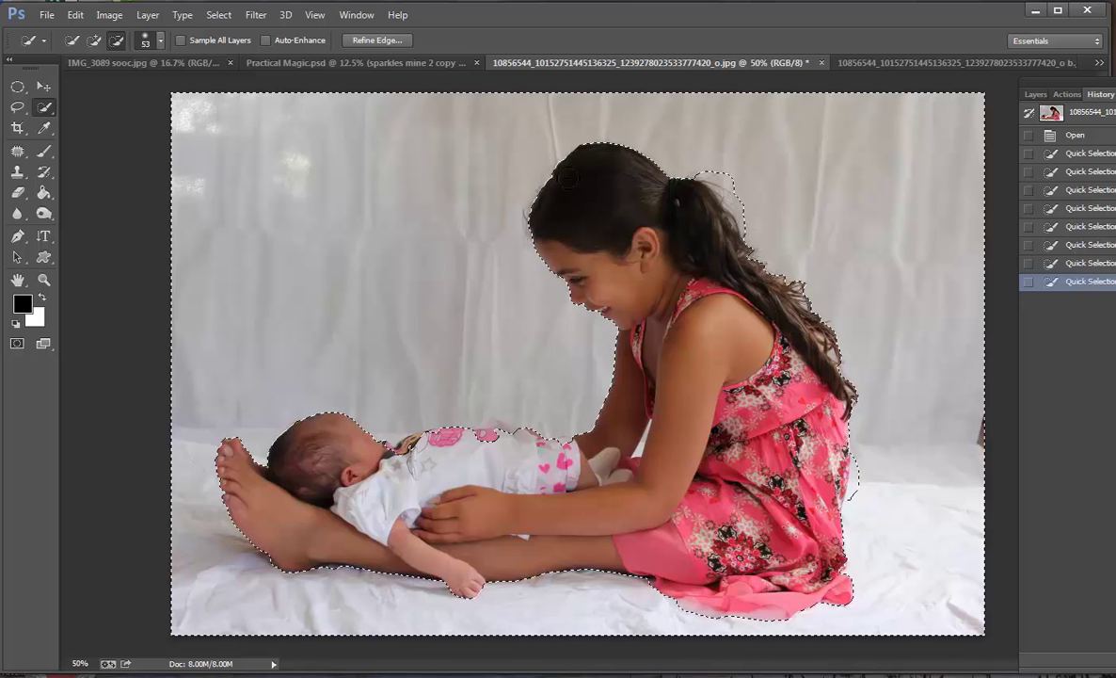
{"action": "left_click_drag", "start_coordinate": [560, 199], "coordinate": [547, 270]}
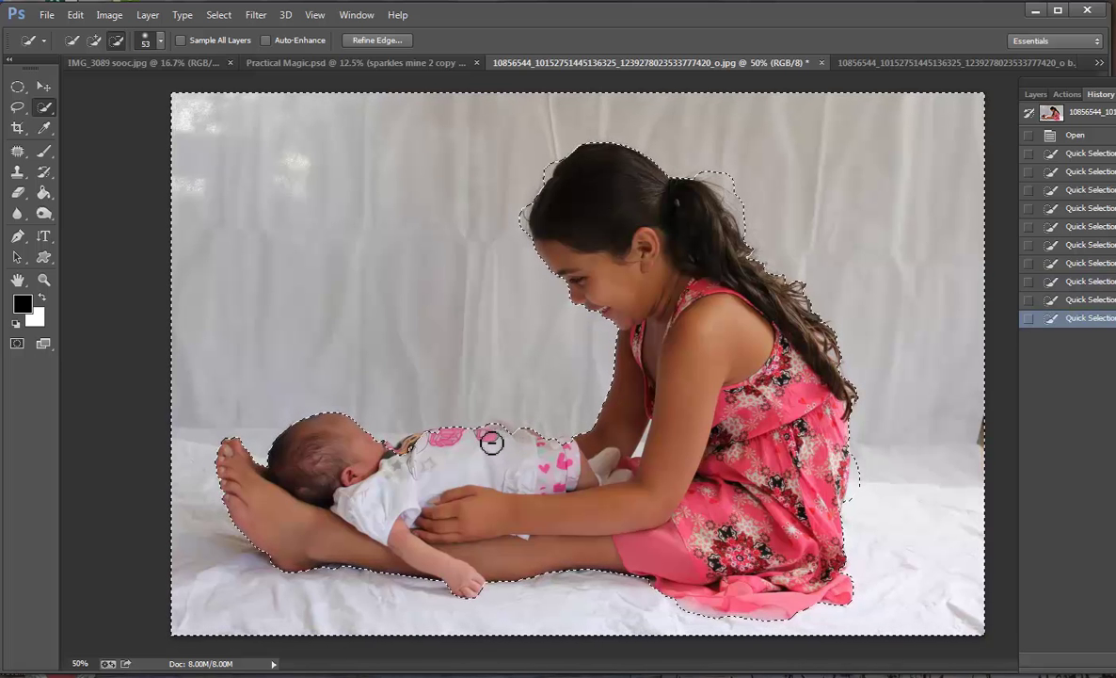
{"action": "left_click_drag", "start_coordinate": [499, 432], "coordinate": [373, 460]}
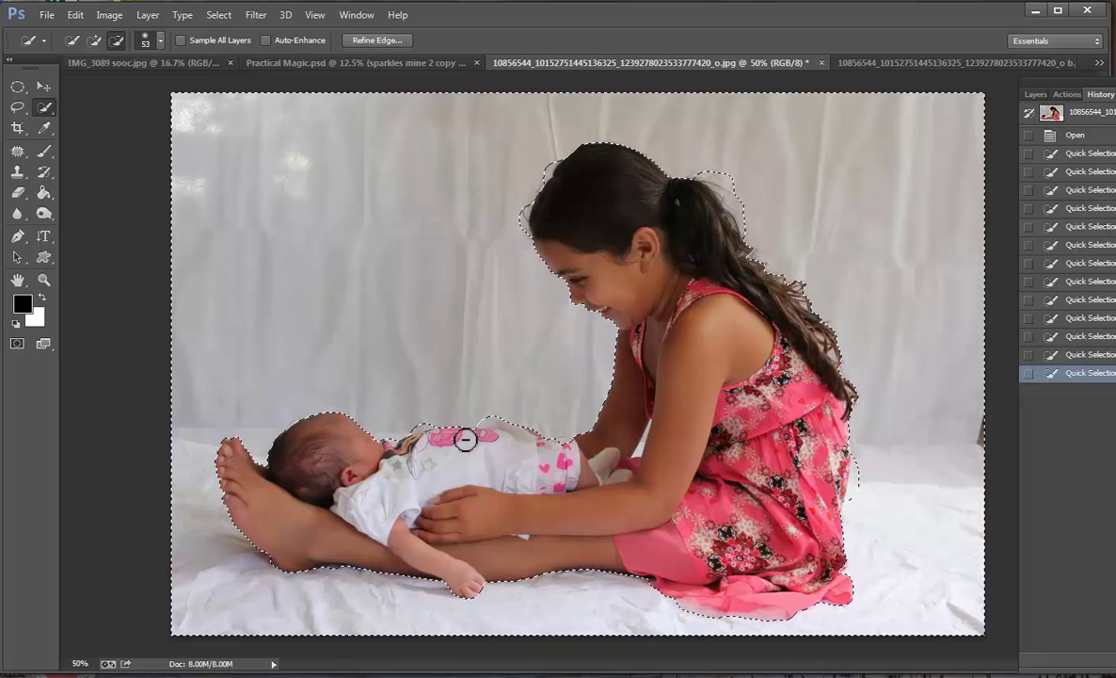
Add the background patches above the baby's shirt and behind the girl's dress back to the selection
{"action": "left_click", "coordinate": [94, 41]}
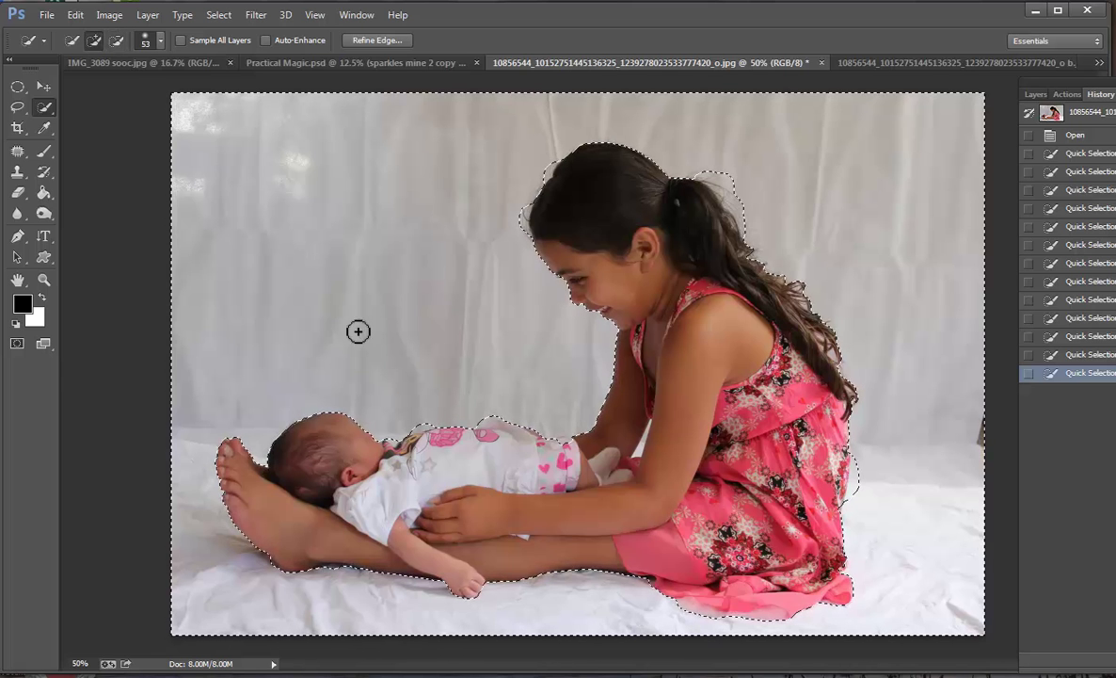
{"action": "left_click", "coordinate": [422, 424]}
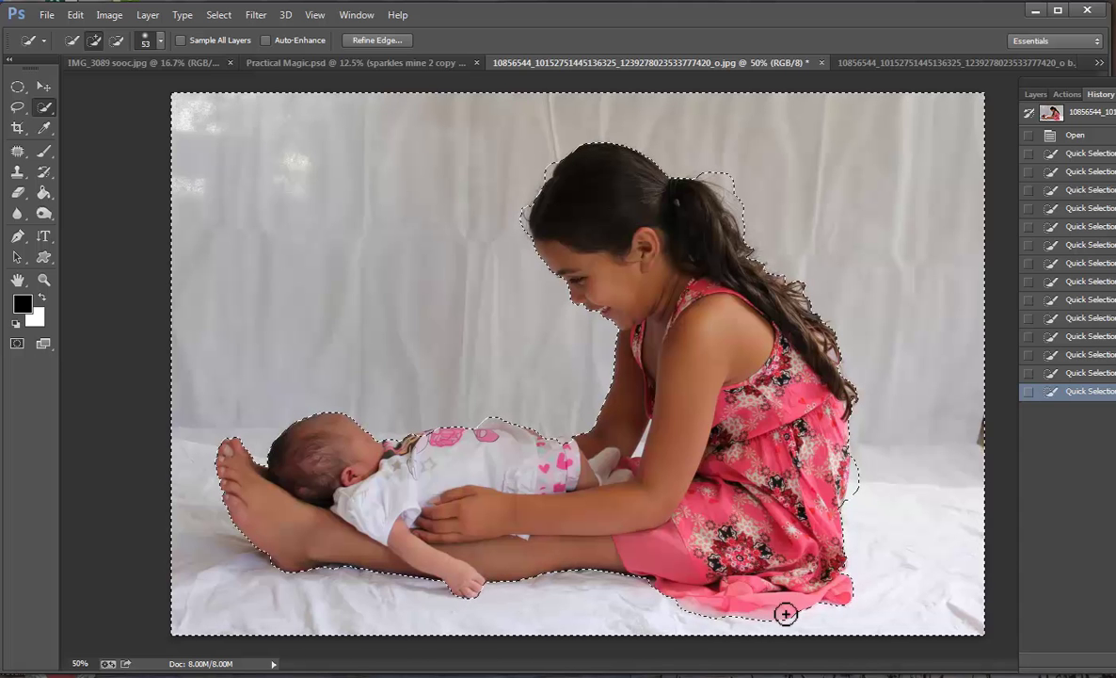
{"action": "left_click", "coordinate": [865, 488]}
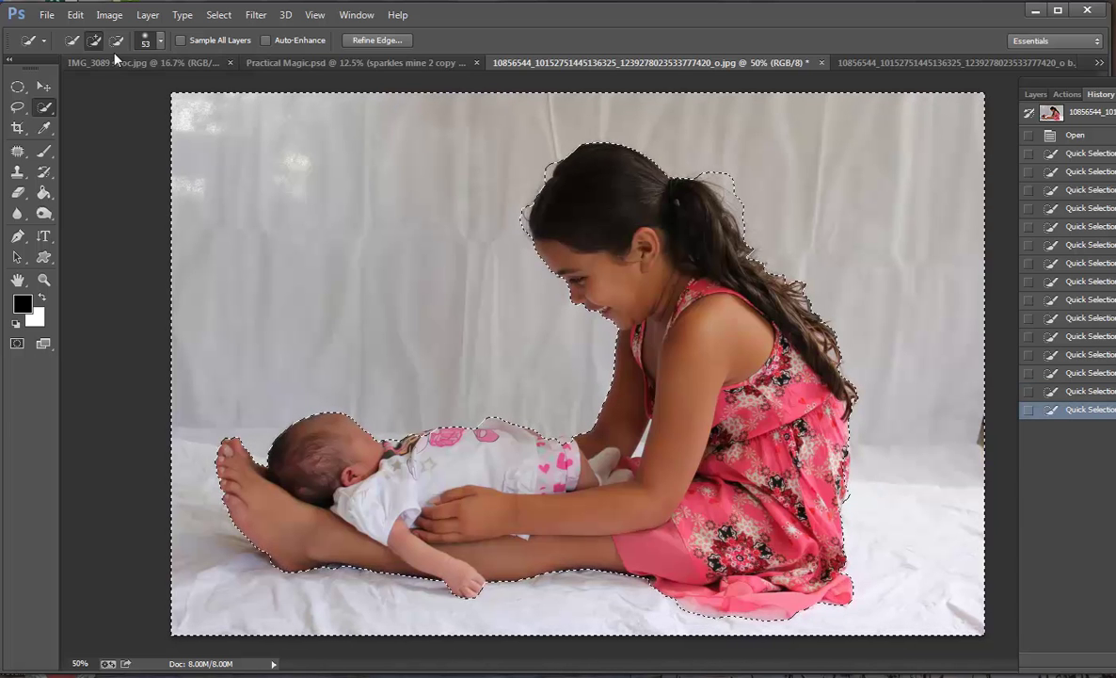
Subtract the back edge of the girl's dress below her hair from the background selection
{"action": "left_click", "coordinate": [114, 43]}
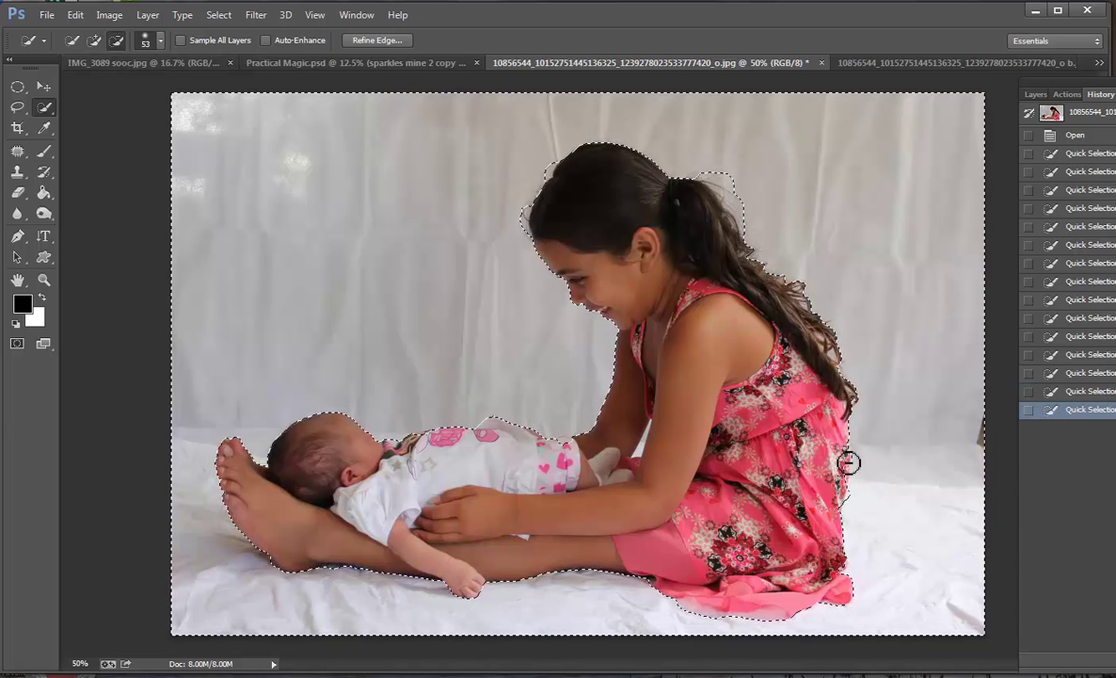
{"action": "left_click_drag", "start_coordinate": [848, 461], "coordinate": [848, 479]}
{"action": "left_click", "coordinate": [843, 495]}
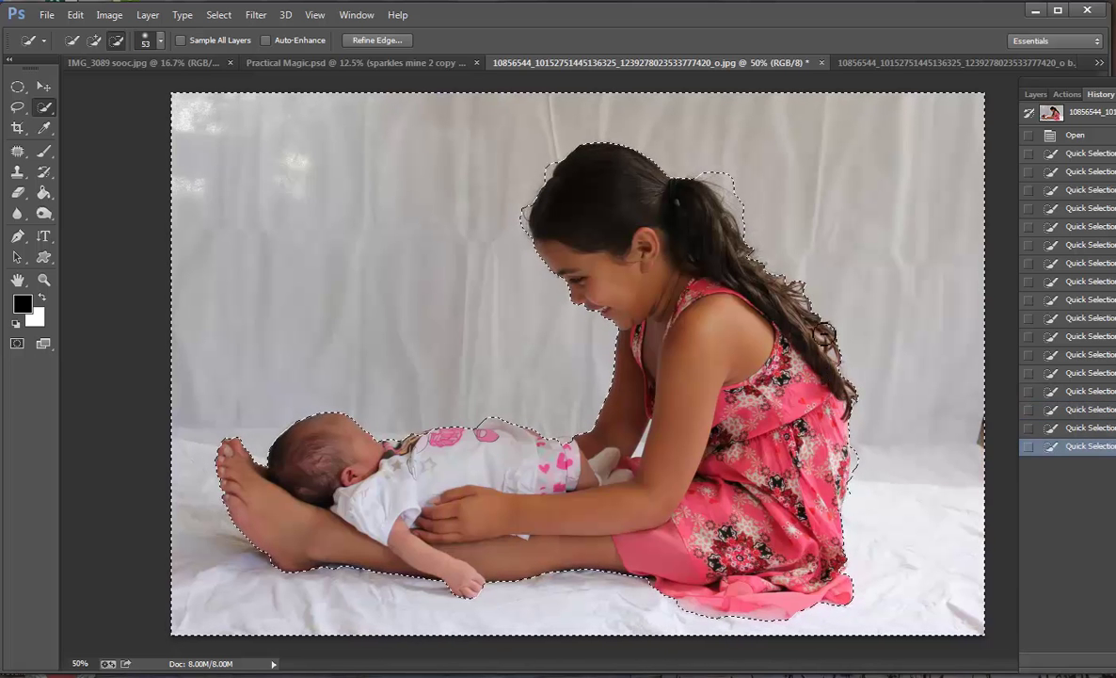
Add the background patch above the ponytail back to the selection with the Quick Selection Tool
{"action": "left_click", "coordinate": [715, 172]}
{"action": "left_click", "coordinate": [94, 39]}
{"action": "left_click_drag", "start_coordinate": [639, 170], "coordinate": [720, 170]}
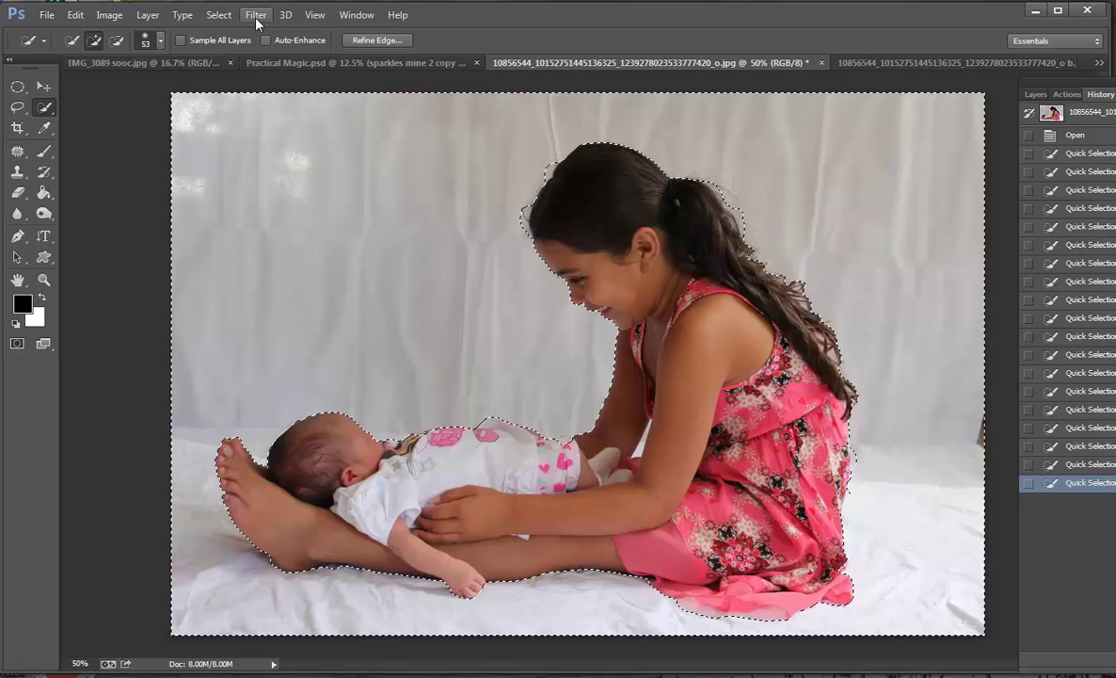
Invert the selection so it covers the girl and baby, and open Refine Edge for it
{"action": "left_click", "coordinate": [218, 15]}
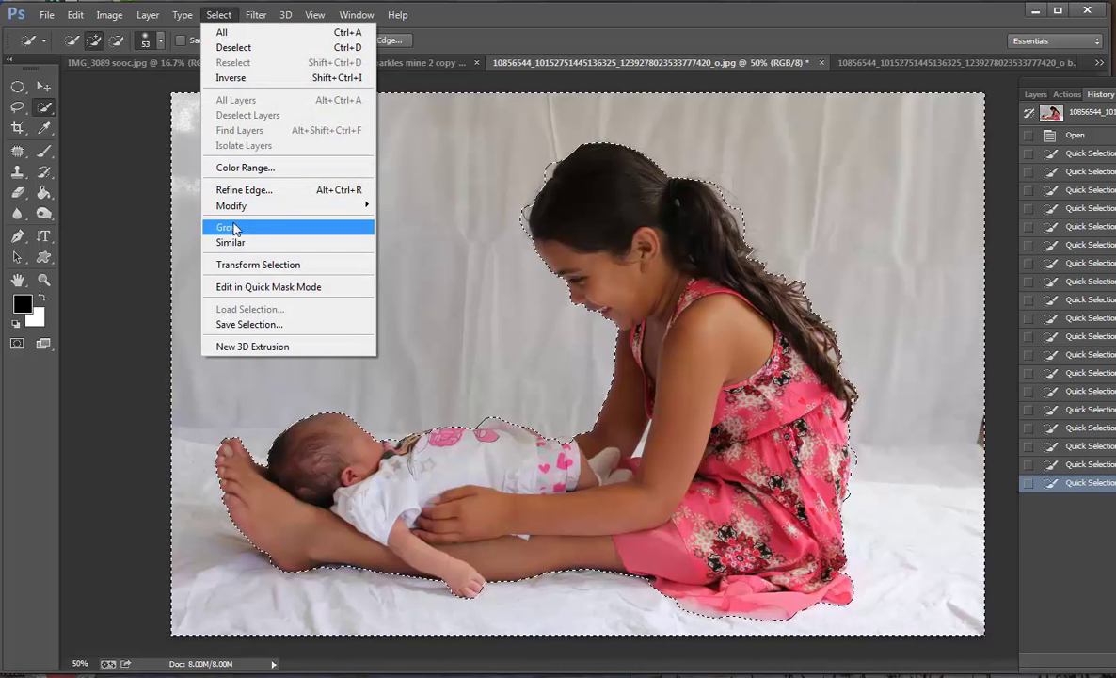
{"action": "left_click", "coordinate": [222, 79]}
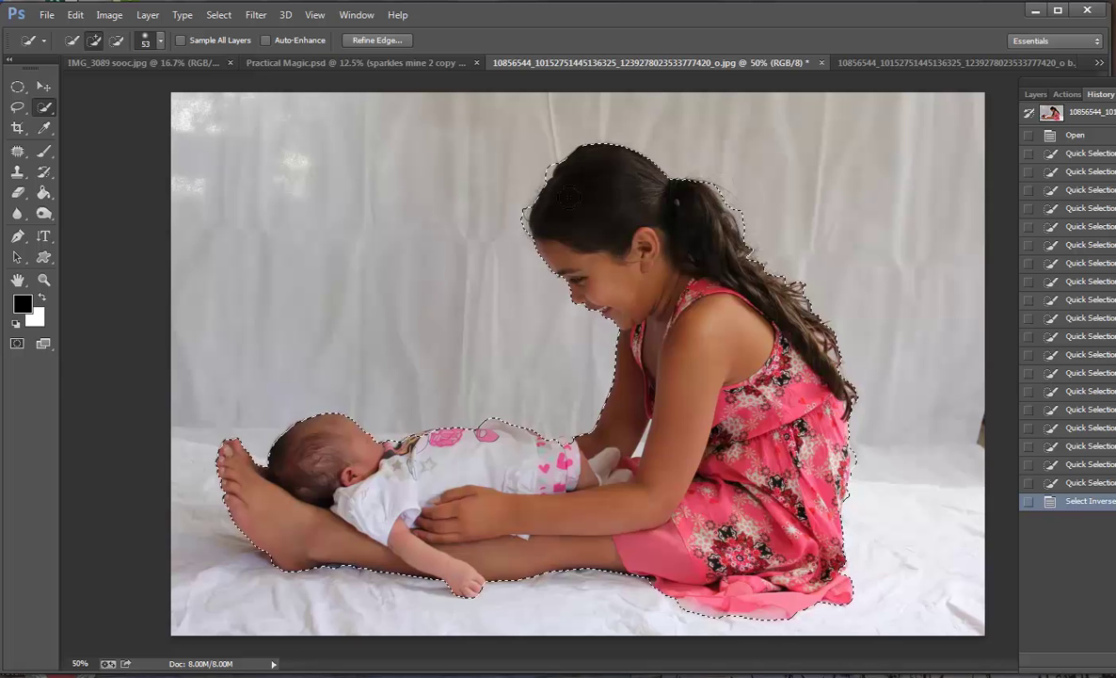
{"action": "left_click", "coordinate": [381, 41]}
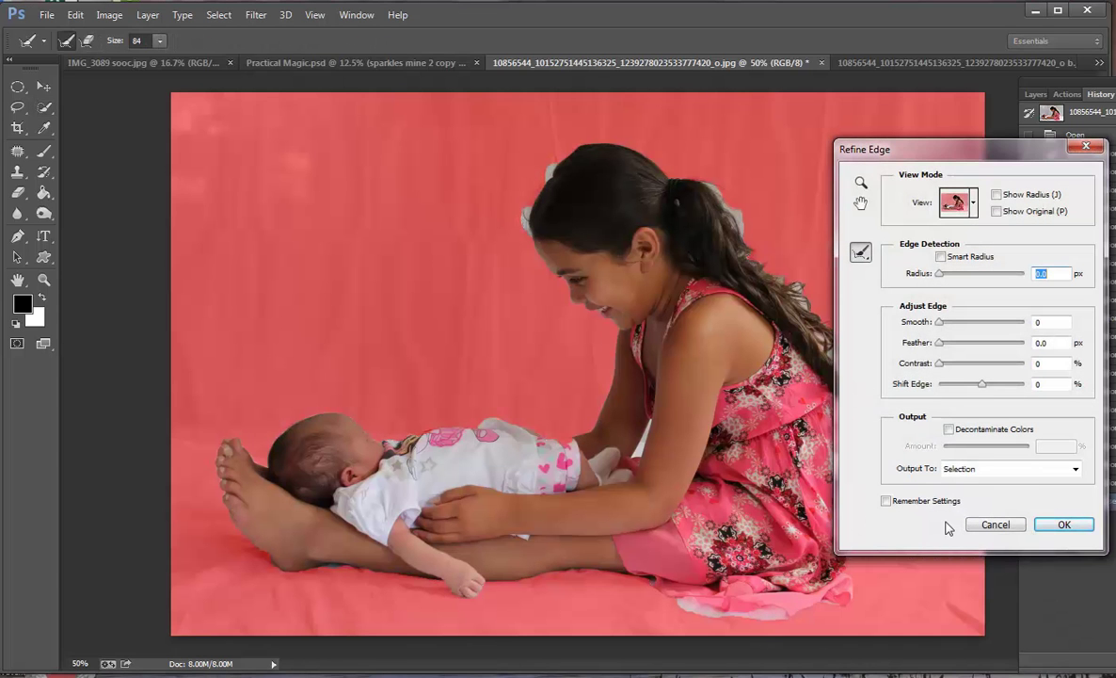
Enable Decontaminate Colors with New Layer with Layer Mask as the output, and move the Refine Edge dialog off the photo
{"action": "left_click", "coordinate": [948, 430]}
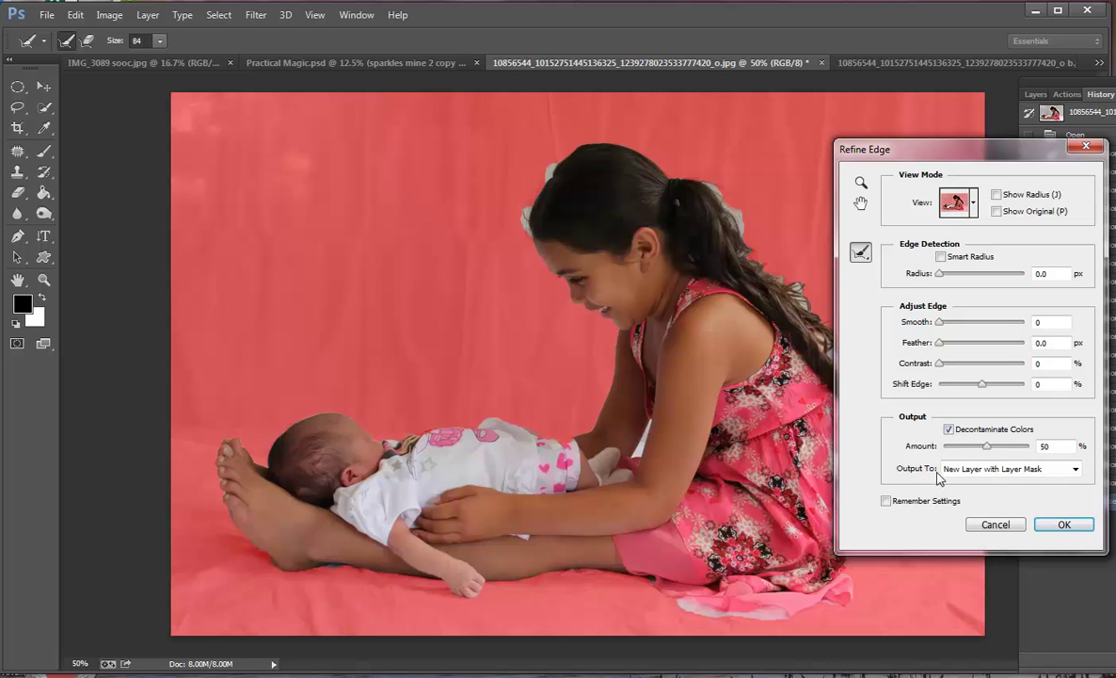
{"action": "left_click", "coordinate": [1075, 469]}
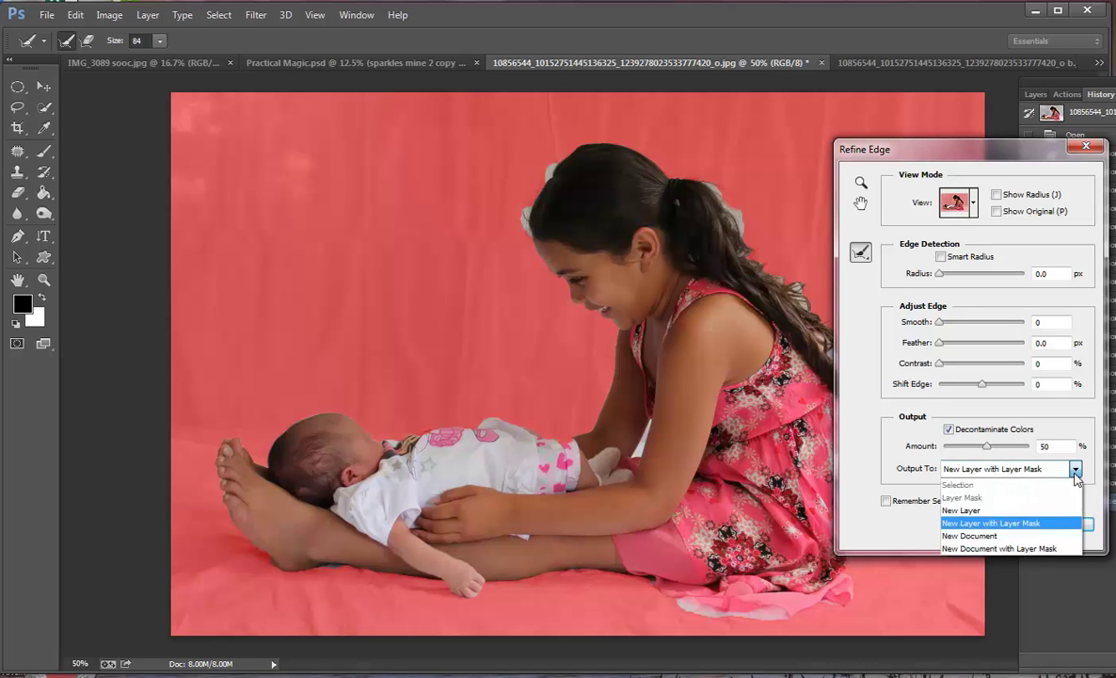
{"action": "left_click", "coordinate": [1075, 473]}
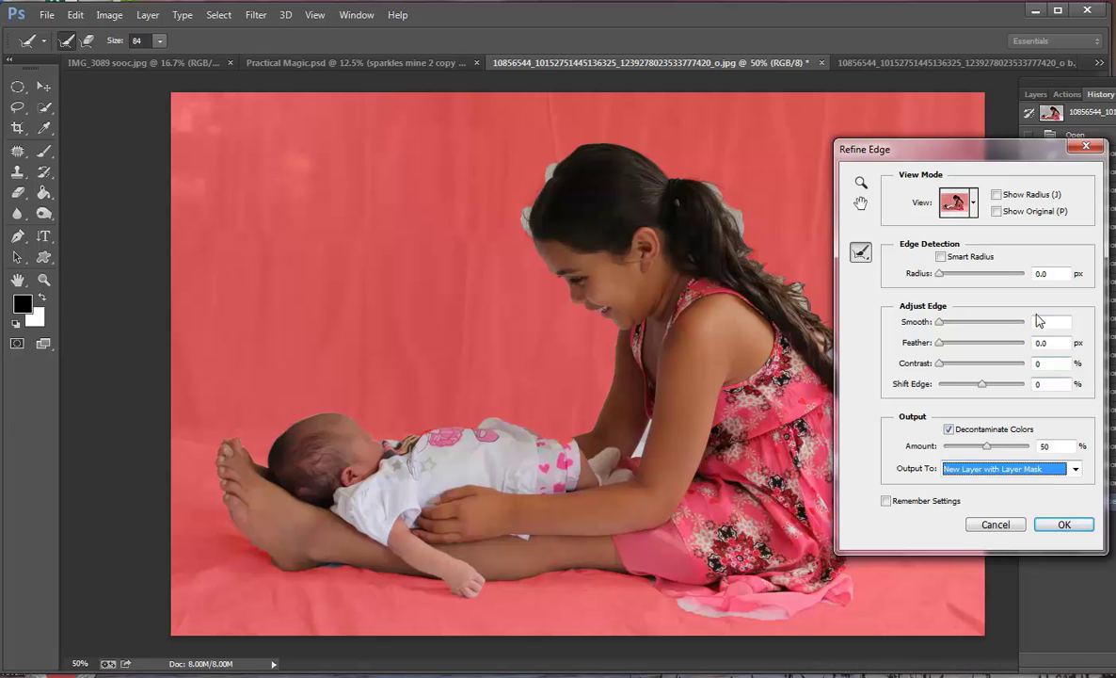
{"action": "left_click_drag", "start_coordinate": [933, 146], "coordinate": [969, 150]}
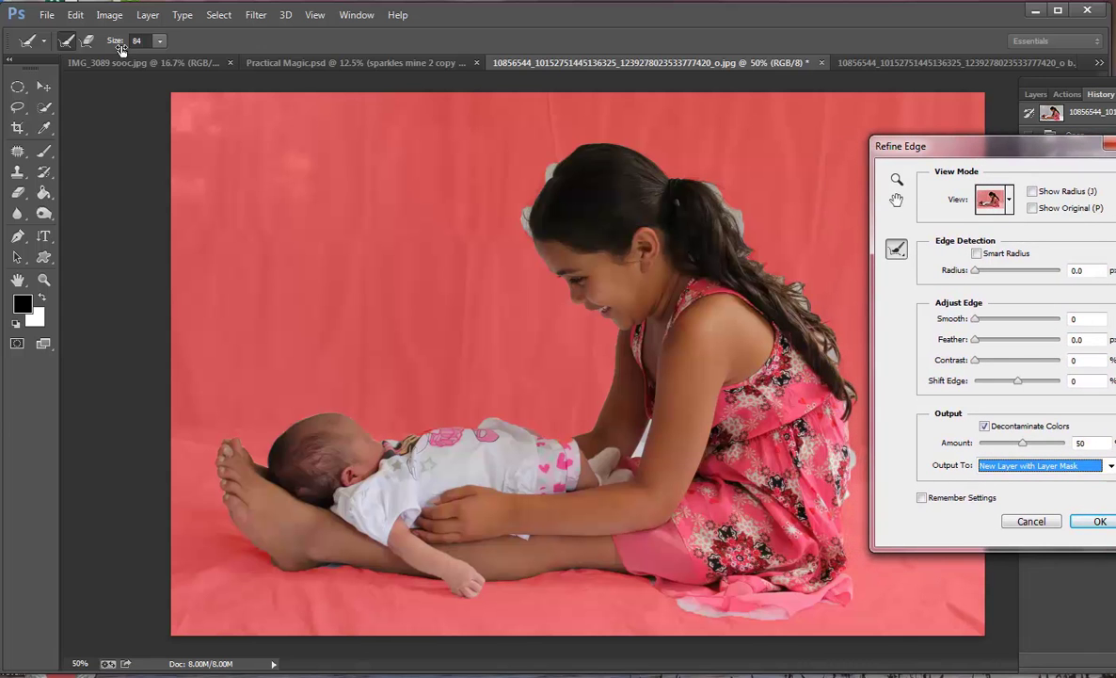
Brush the refine radius over the front of the girl's hair, and along her ponytail with the brush size at 54
{"action": "left_click", "coordinate": [68, 44]}
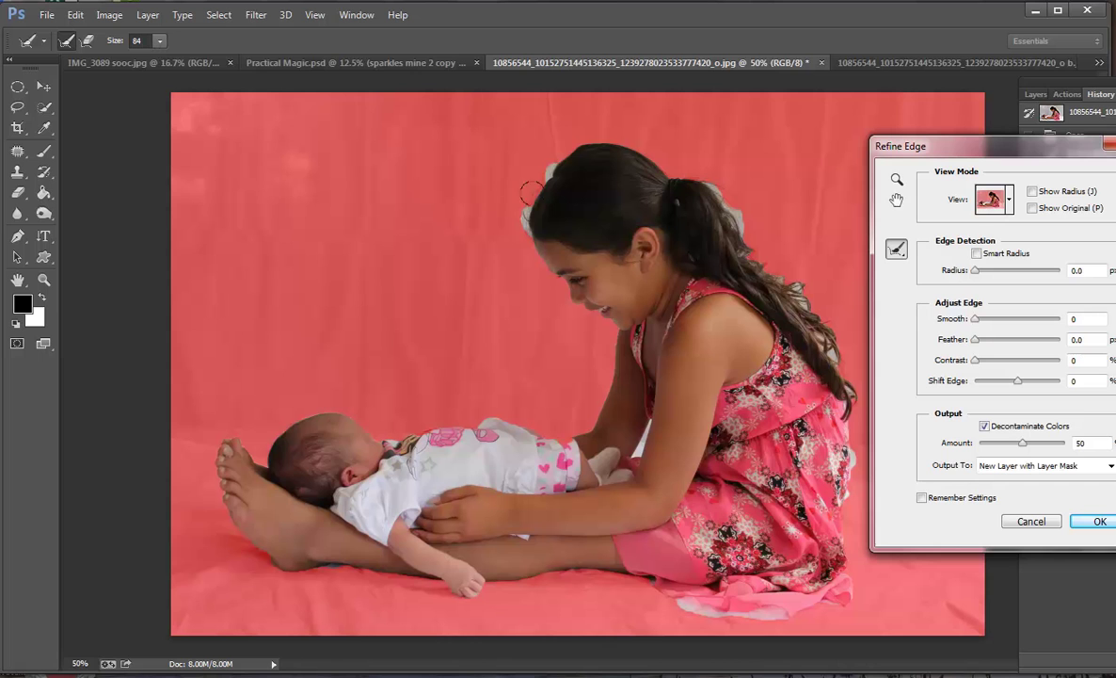
{"action": "left_click_drag", "start_coordinate": [543, 166], "coordinate": [518, 201]}
{"action": "left_click", "coordinate": [161, 41]}
{"action": "left_click_drag", "start_coordinate": [154, 60], "coordinate": [128, 57]}
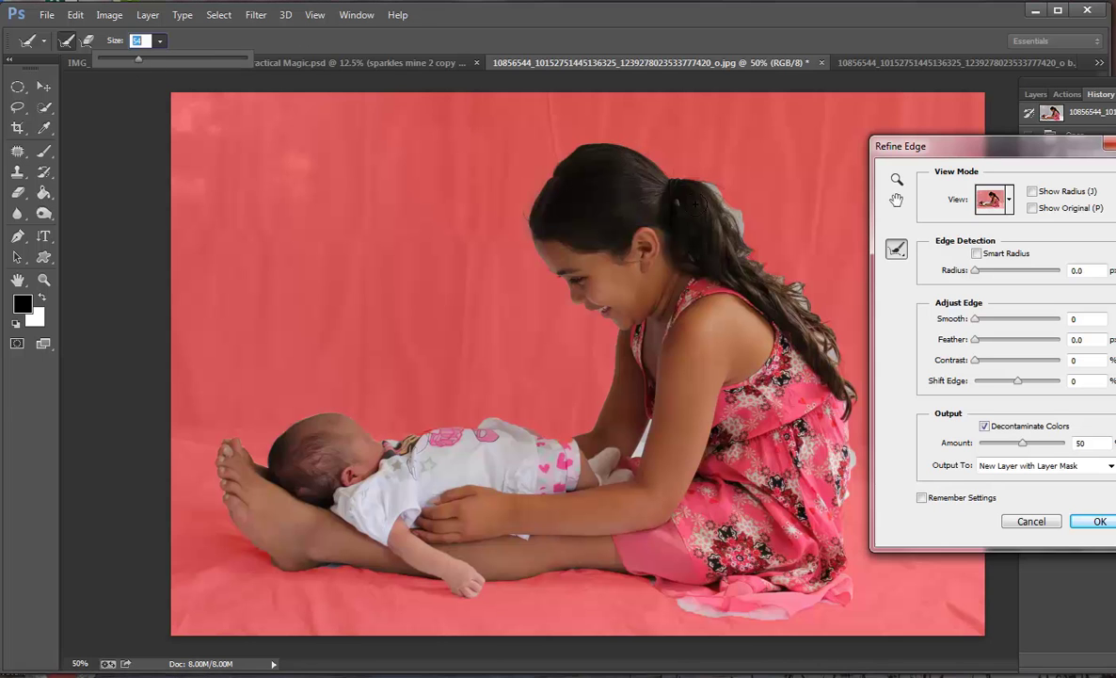
{"action": "left_click_drag", "start_coordinate": [731, 210], "coordinate": [740, 232]}
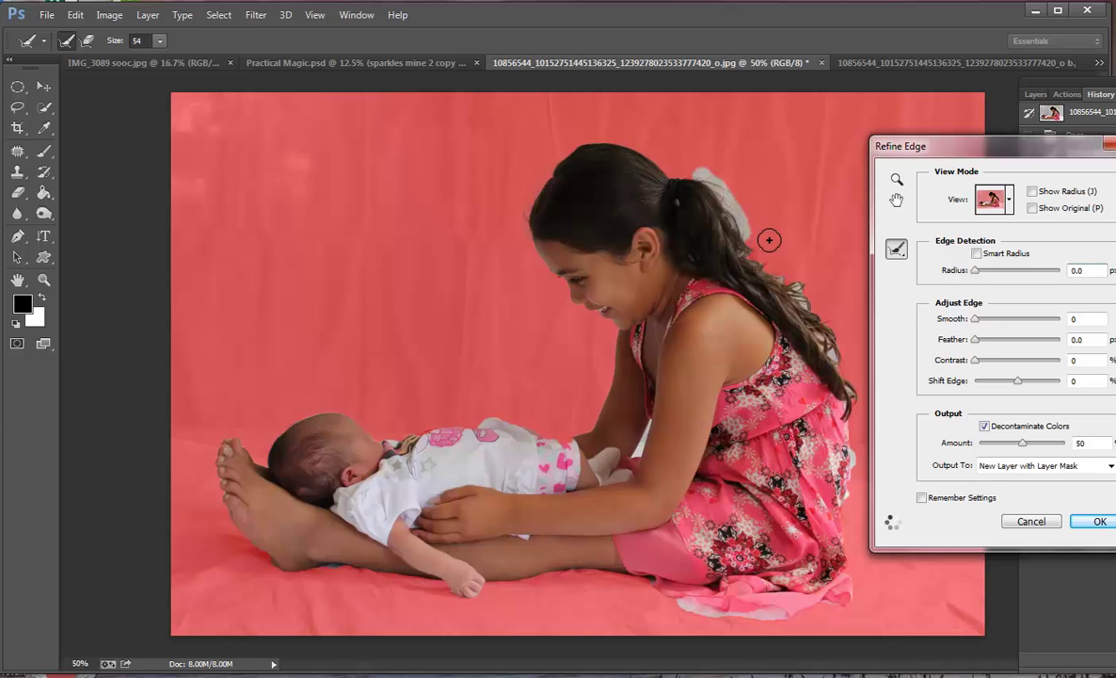
{"action": "left_click_drag", "start_coordinate": [775, 275], "coordinate": [810, 305]}
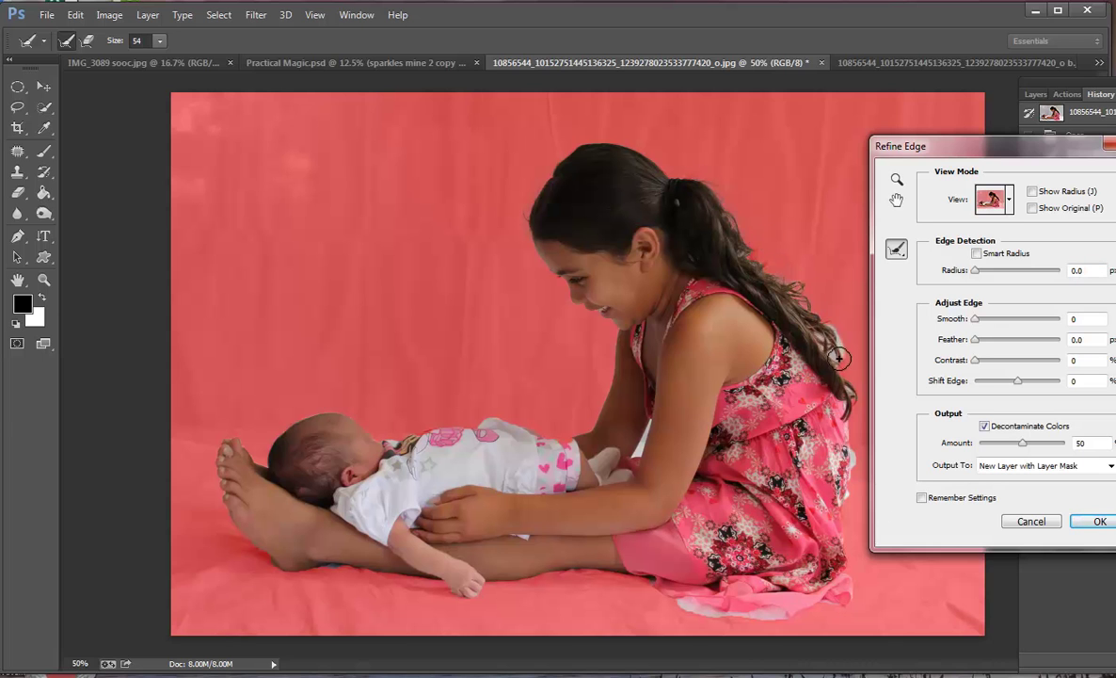
Refine the edges along the dress, the girl's leg and the baby's head, and apply the Refine Edge settings
{"action": "mouse_move", "coordinate": [851, 383]}
{"action": "left_mouse_down"}
{"action": "mouse_move", "coordinate": [866, 460]}
{"action": "mouse_move", "coordinate": [854, 434]}
{"action": "mouse_move", "coordinate": [850, 601]}
{"action": "mouse_move", "coordinate": [822, 603]}
{"action": "mouse_move", "coordinate": [802, 626]}
{"action": "mouse_move", "coordinate": [670, 602]}
{"action": "left_mouse_up"}
{"action": "left_click_drag", "start_coordinate": [602, 578], "coordinate": [531, 581]}
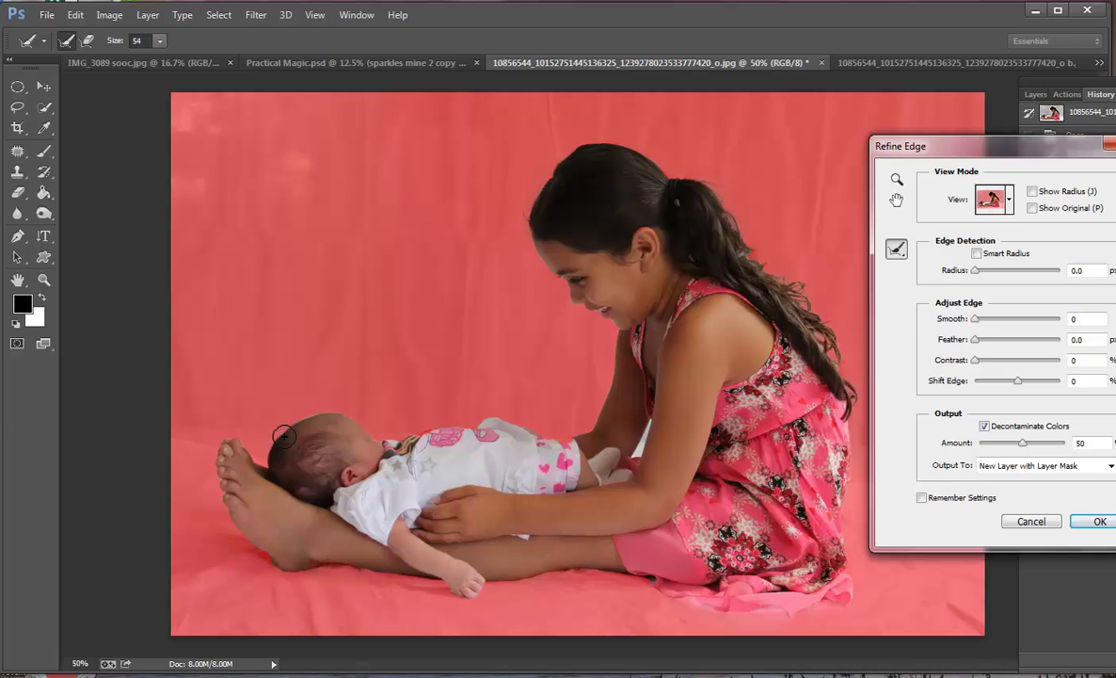
{"action": "mouse_move", "coordinate": [296, 428]}
{"action": "left_mouse_down"}
{"action": "mouse_move", "coordinate": [334, 415]}
{"action": "mouse_move", "coordinate": [355, 425]}
{"action": "mouse_move", "coordinate": [350, 410]}
{"action": "mouse_move", "coordinate": [378, 421]}
{"action": "left_mouse_up"}
{"action": "left_click", "coordinate": [1097, 524]}
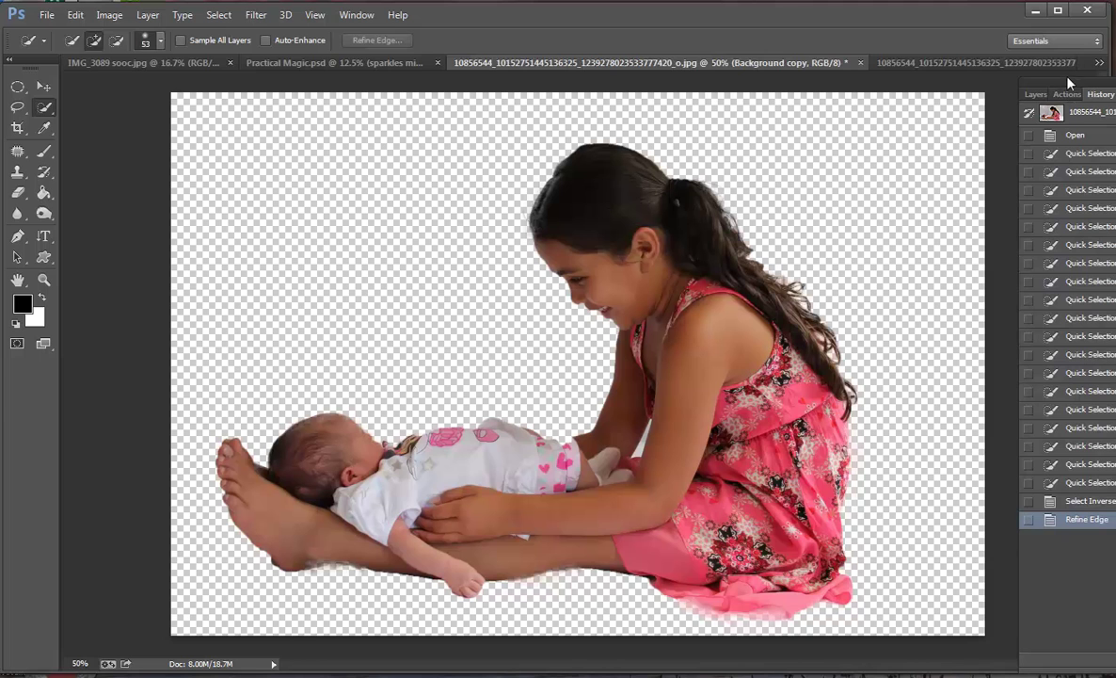
Bring the Layers panel into view and make the cutout layer's mask active for editing around the girl's forehead at 300%
{"action": "left_click_drag", "start_coordinate": [1062, 83], "coordinate": [1014, 84]}
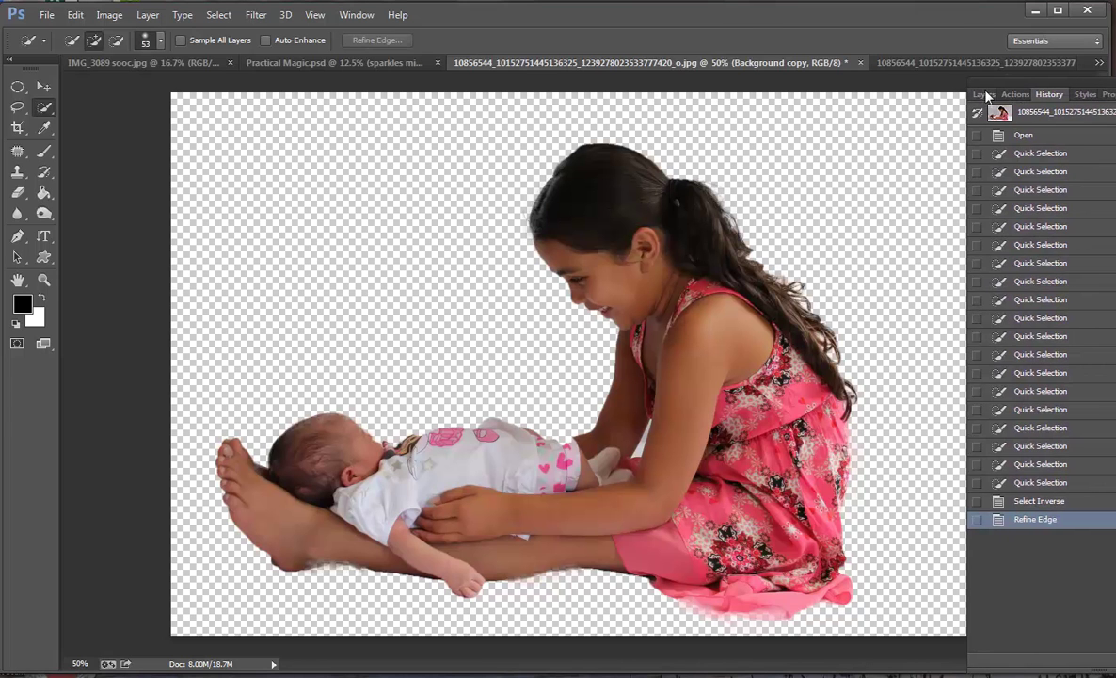
{"action": "left_click", "coordinate": [981, 95]}
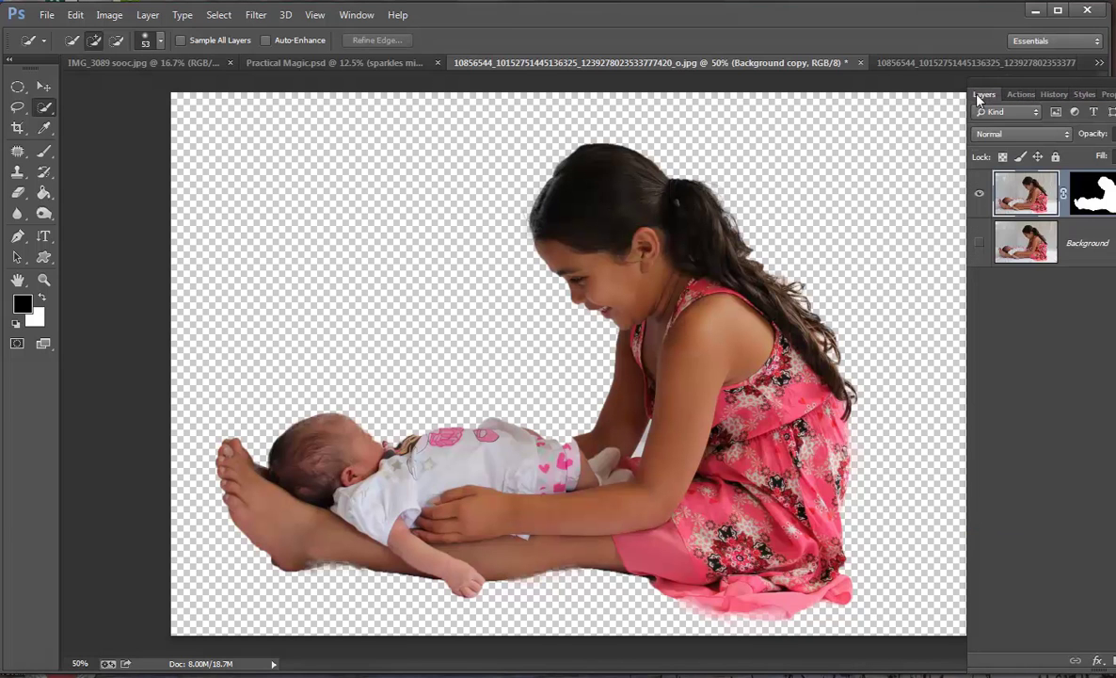
{"action": "left_click", "coordinate": [44, 279]}
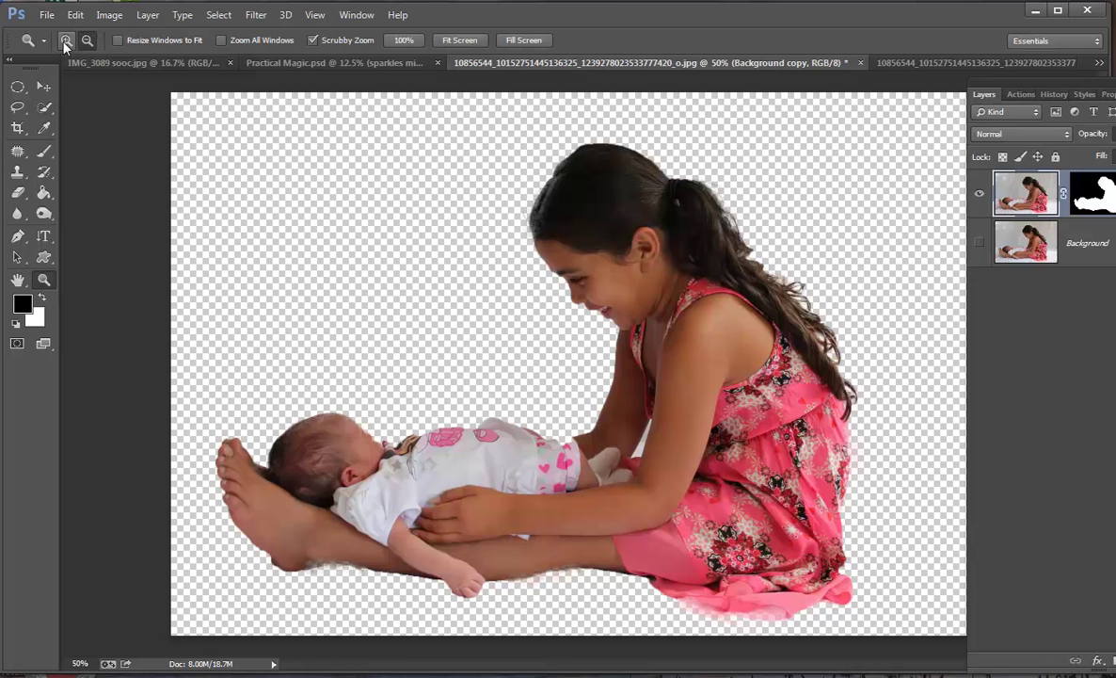
{"action": "left_click", "coordinate": [205, 216]}
{"action": "left_click_drag", "start_coordinate": [205, 215], "coordinate": [205, 216]}
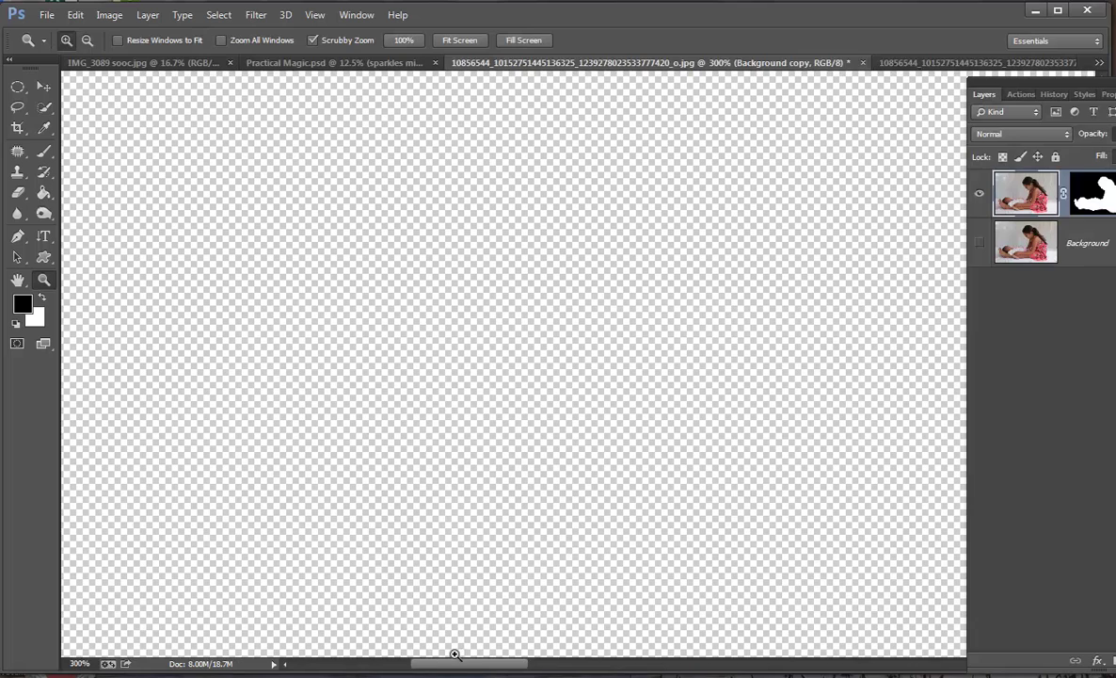
{"action": "left_click_drag", "start_coordinate": [459, 668], "coordinate": [660, 652]}
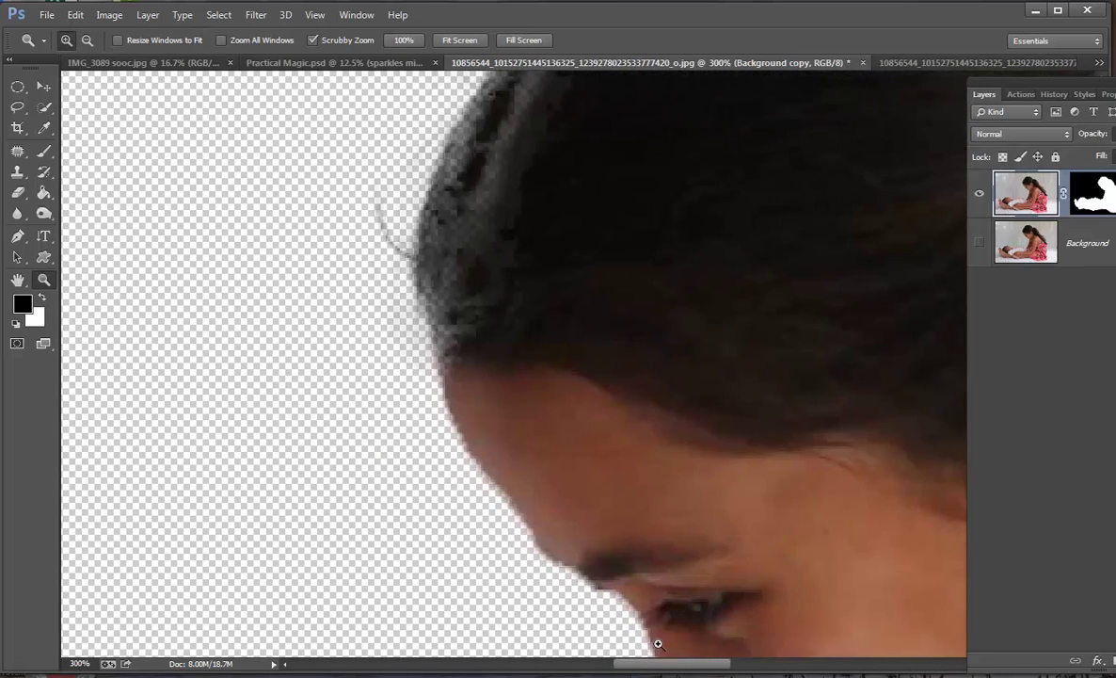
{"action": "scroll", "coordinate": [566, 543], "scroll_direction": "up", "scroll_amount": 3}
{"action": "scroll", "coordinate": [544, 536], "scroll_direction": "up", "scroll_amount": 1}
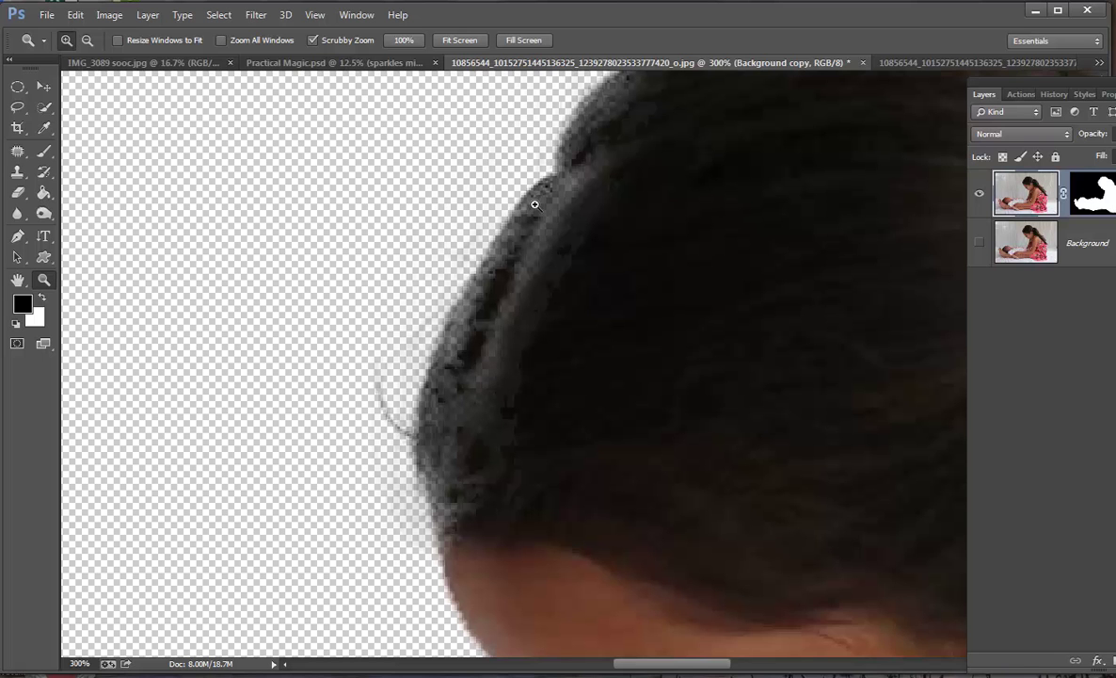
{"action": "left_click", "coordinate": [1104, 194]}
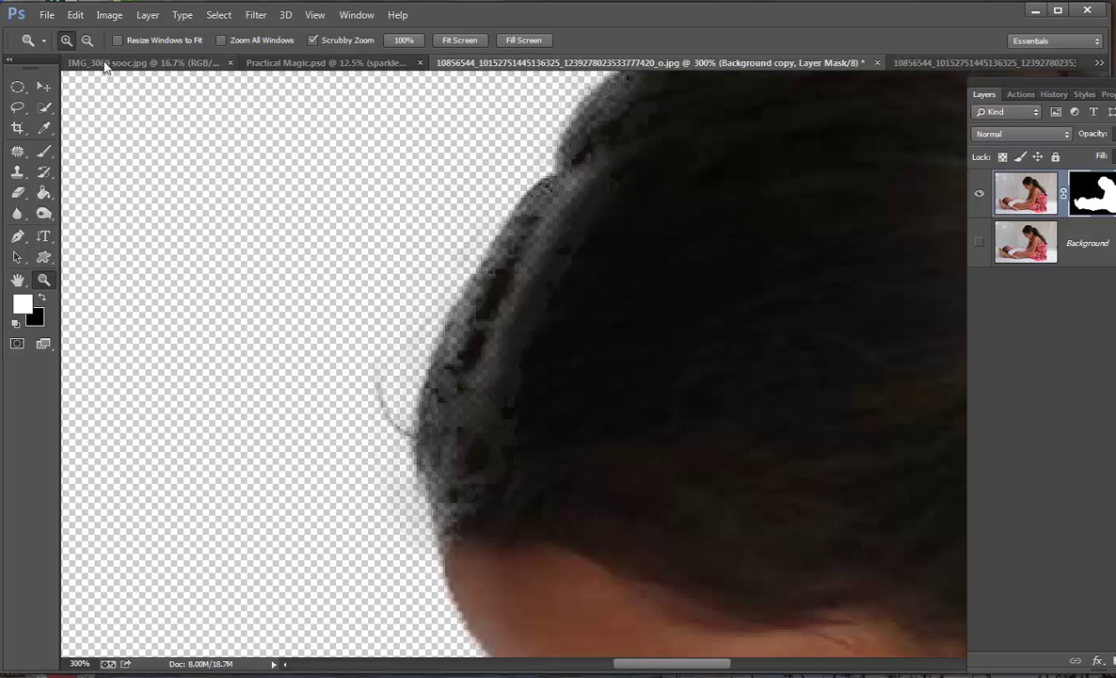
Restore the hair above the forehead by painting white on the mask with a 41 px brush at 100% hardness and opacity
{"action": "left_click", "coordinate": [44, 152]}
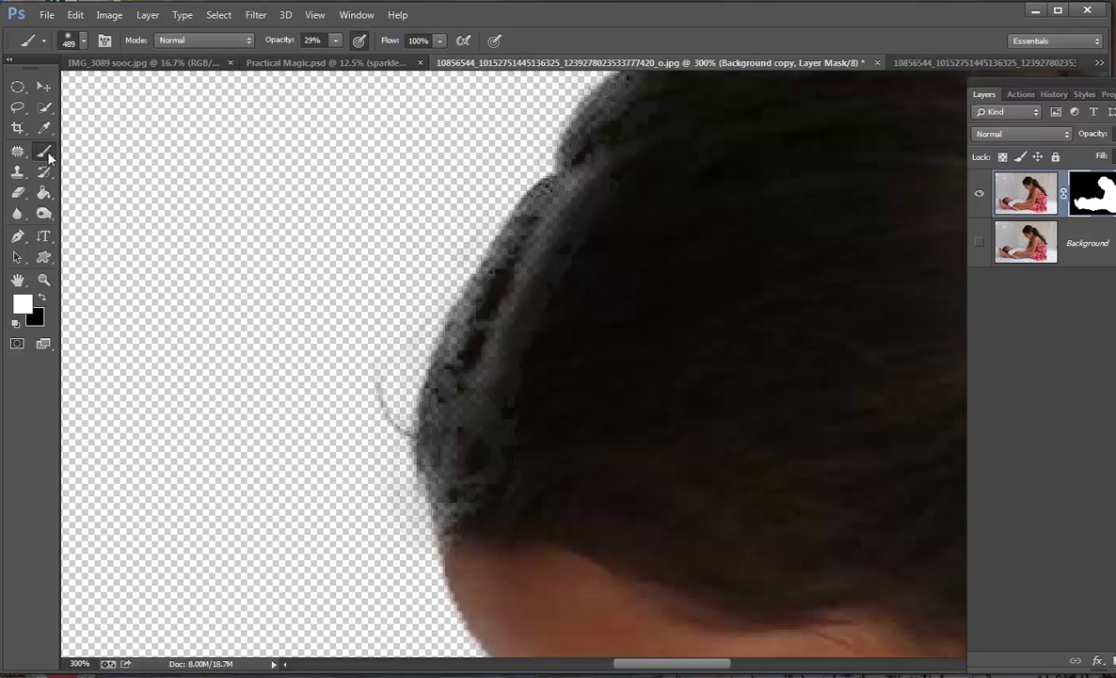
{"action": "left_click", "coordinate": [82, 42]}
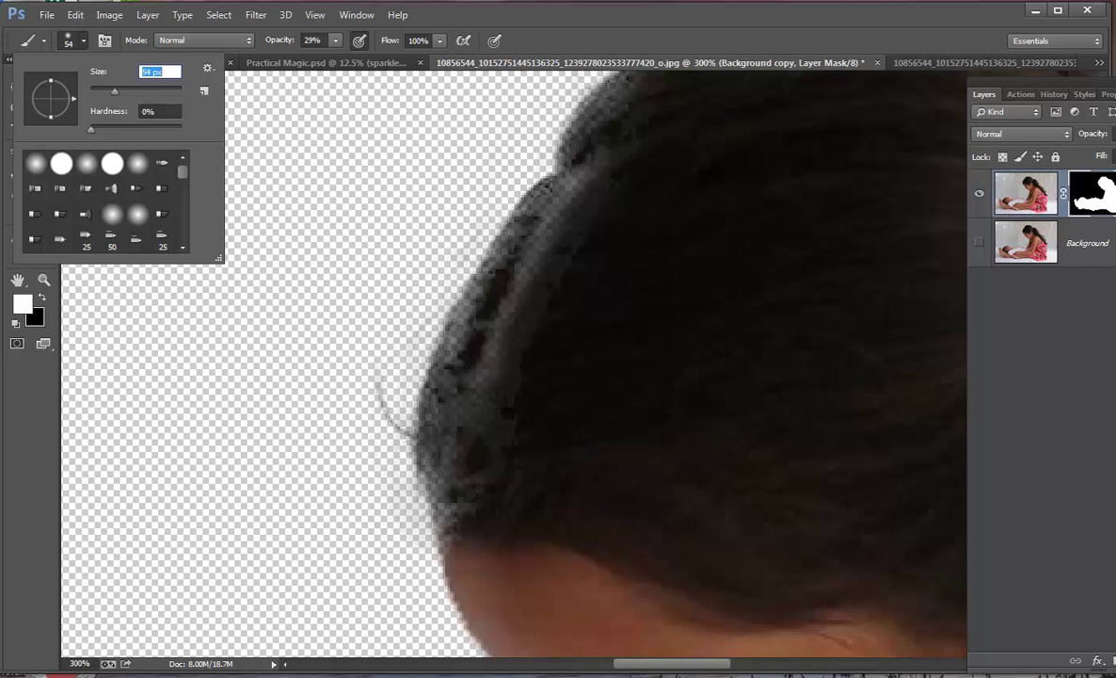
{"action": "left_click_drag", "start_coordinate": [114, 92], "coordinate": [108, 92]}
{"action": "key", "text": "Return"}
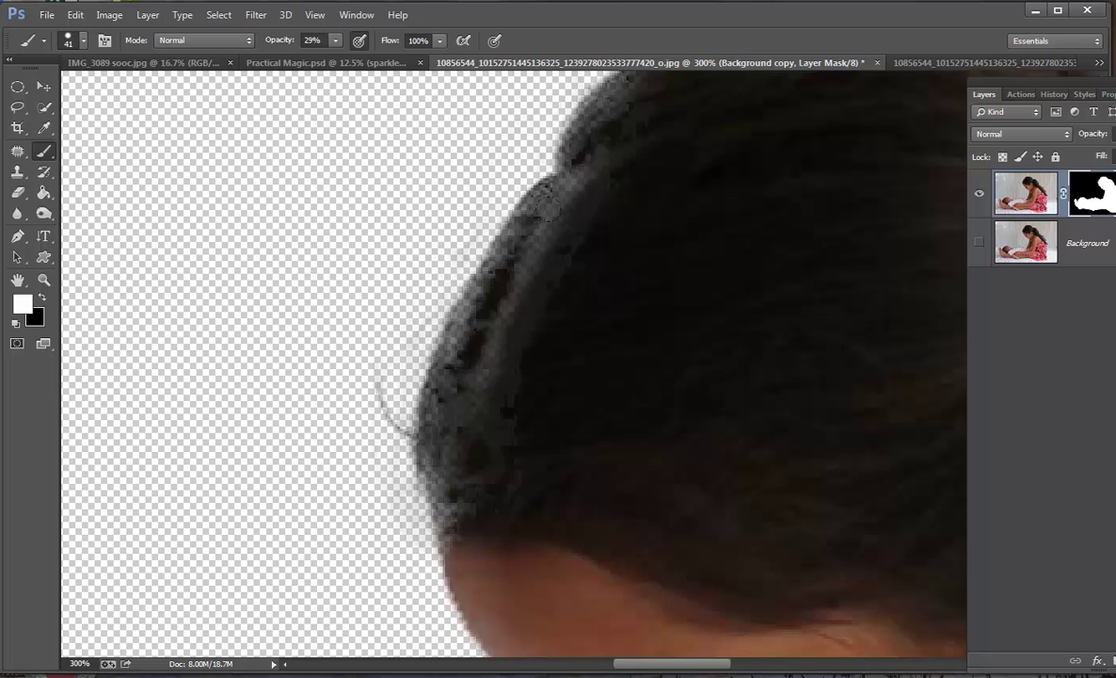
{"action": "left_click", "coordinate": [335, 40]}
{"action": "left_click_drag", "start_coordinate": [336, 58], "coordinate": [396, 68]}
{"action": "mouse_move", "coordinate": [457, 349]}
{"action": "left_mouse_down"}
{"action": "mouse_move", "coordinate": [523, 226]}
{"action": "mouse_move", "coordinate": [443, 320]}
{"action": "mouse_move", "coordinate": [417, 395]}
{"action": "mouse_move", "coordinate": [414, 504]}
{"action": "left_mouse_up"}
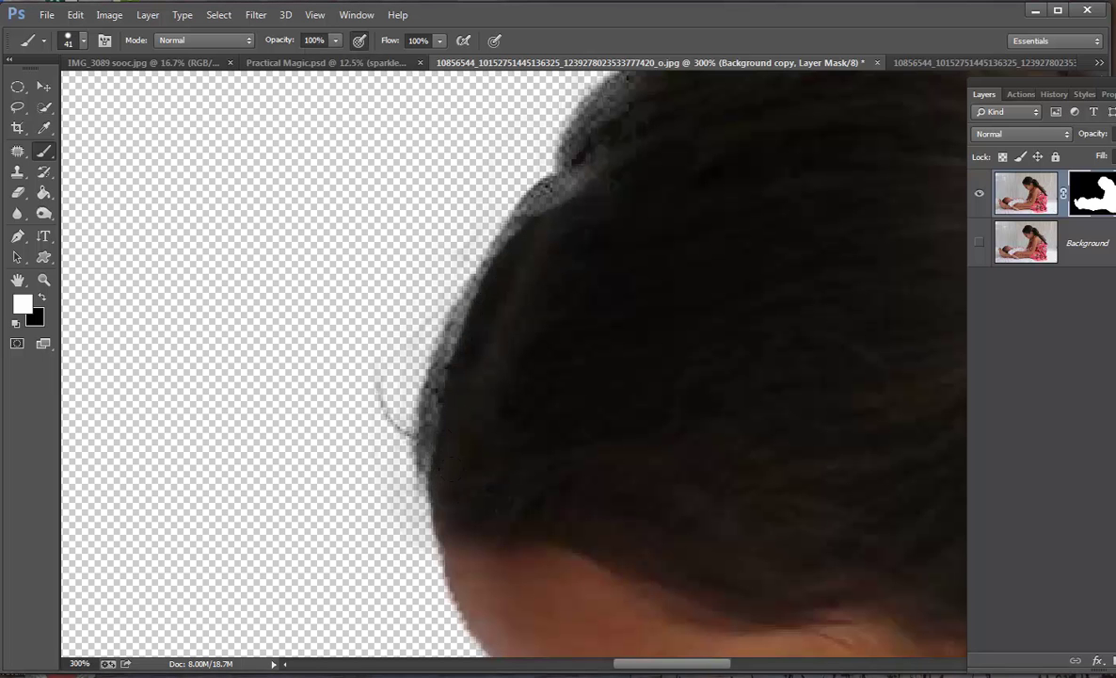
{"action": "mouse_move", "coordinate": [431, 442]}
{"action": "left_mouse_down"}
{"action": "mouse_move", "coordinate": [431, 386]}
{"action": "mouse_move", "coordinate": [423, 438]}
{"action": "left_mouse_up"}
{"action": "mouse_move", "coordinate": [443, 346]}
{"action": "left_mouse_down"}
{"action": "mouse_move", "coordinate": [421, 282]}
{"action": "mouse_move", "coordinate": [433, 249]}
{"action": "mouse_move", "coordinate": [467, 209]}
{"action": "mouse_move", "coordinate": [527, 188]}
{"action": "mouse_move", "coordinate": [568, 148]}
{"action": "mouse_move", "coordinate": [591, 80]}
{"action": "left_mouse_up"}
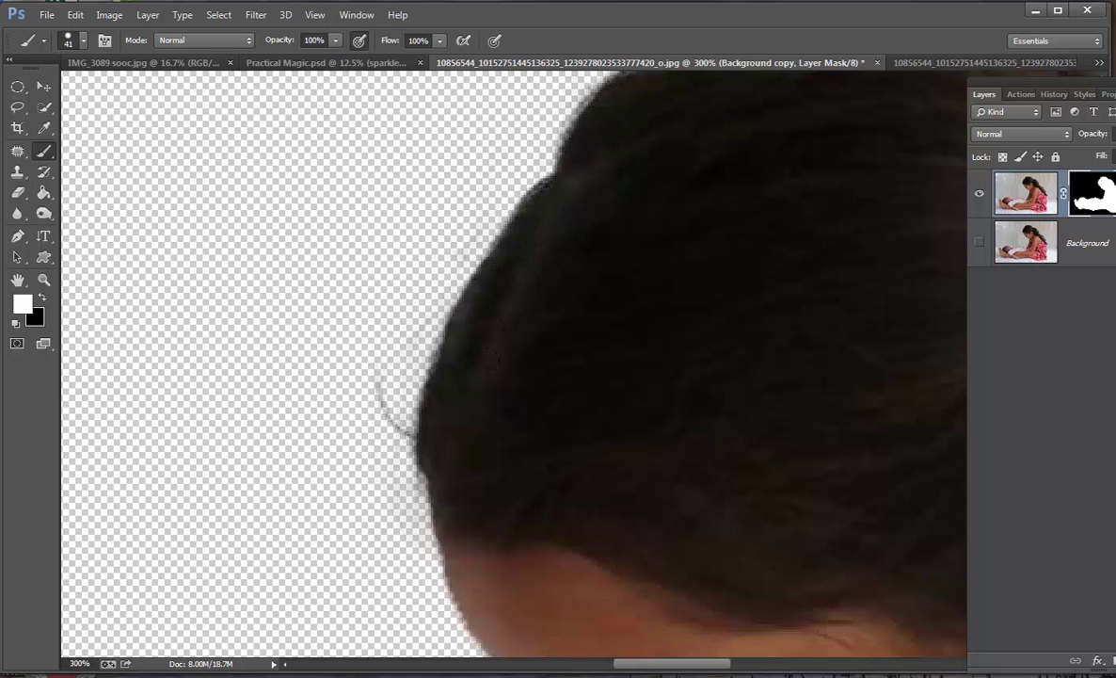
Paint white on the mask along the upper front curve of the head to fill in the hair edge
{"action": "left_click_drag", "start_coordinate": [651, 666], "coordinate": [695, 666]}
{"action": "scroll", "coordinate": [514, 364], "scroll_direction": "up", "scroll_amount": 5}
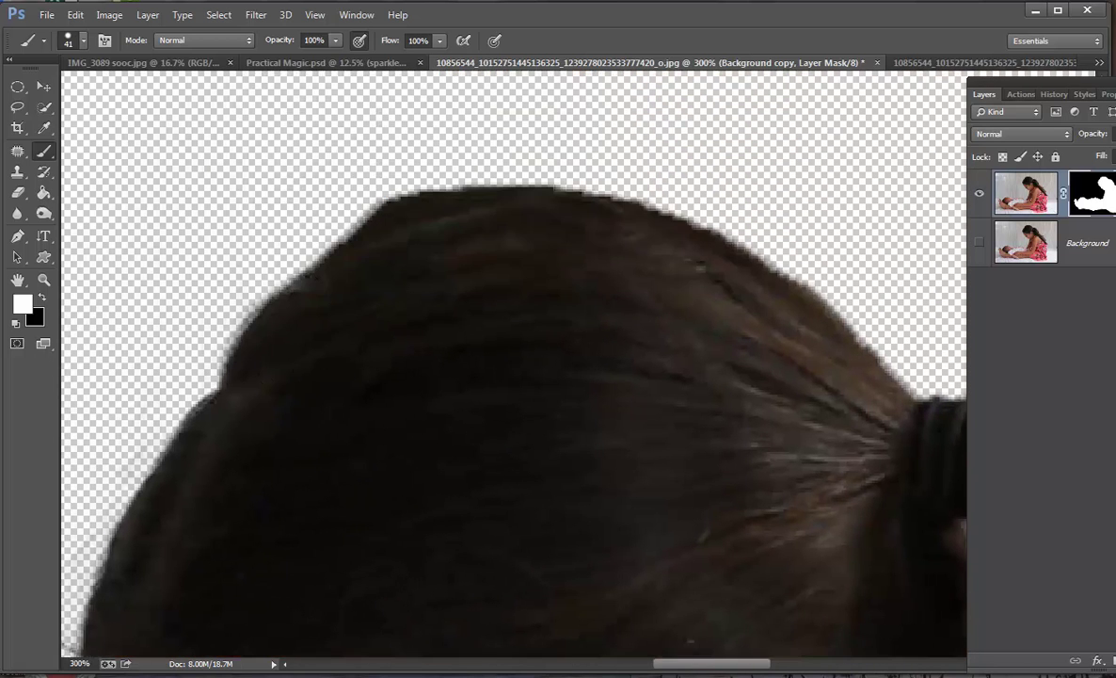
{"action": "mouse_move", "coordinate": [237, 321]}
{"action": "left_mouse_down"}
{"action": "mouse_move", "coordinate": [247, 288]}
{"action": "mouse_move", "coordinate": [297, 270]}
{"action": "left_mouse_up"}
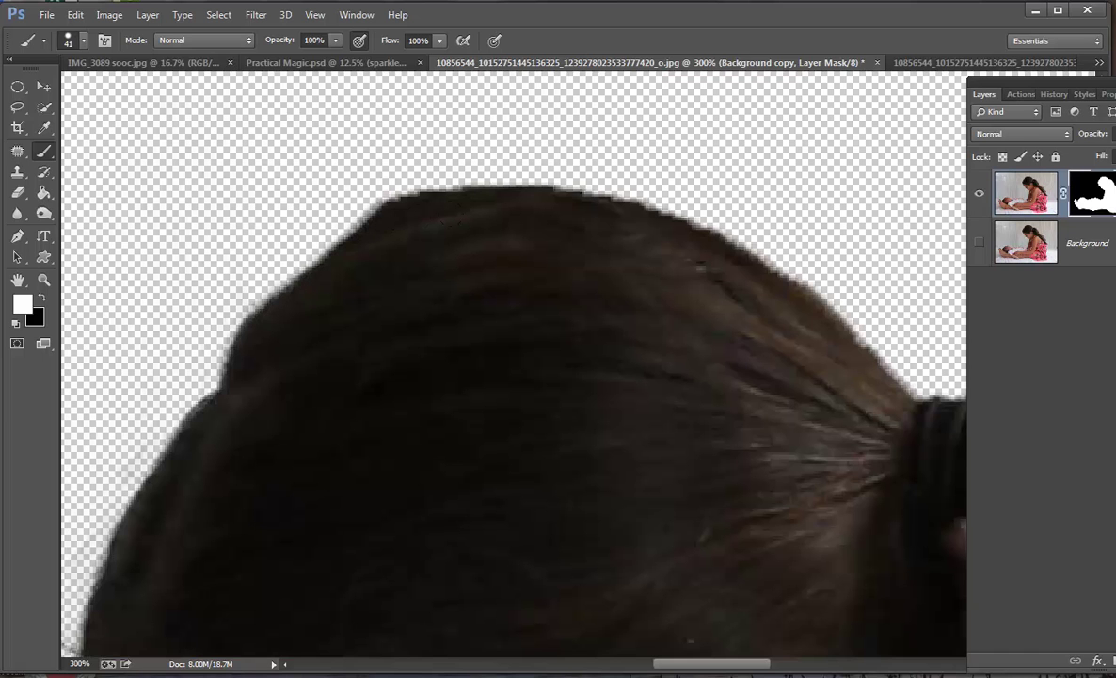
Restore the ponytail's upper and outer hair on the mask, from the hair tie down past ear level
{"action": "left_click_drag", "start_coordinate": [652, 667], "coordinate": [716, 668]}
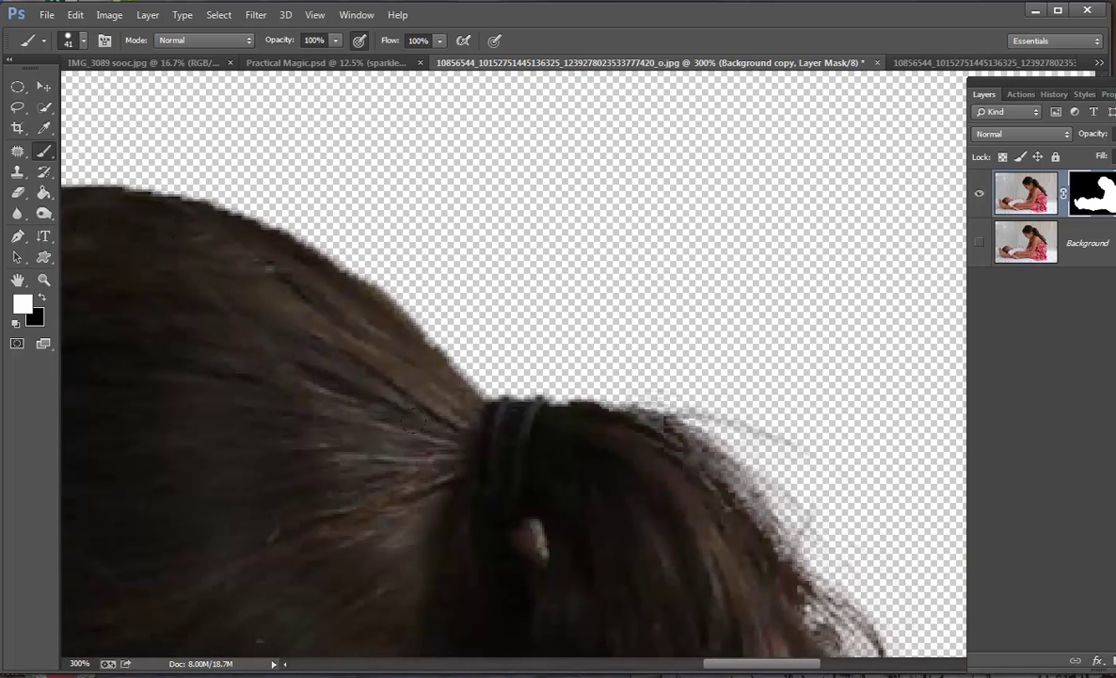
{"action": "mouse_move", "coordinate": [602, 412]}
{"action": "left_mouse_down"}
{"action": "mouse_move", "coordinate": [690, 469]}
{"action": "mouse_move", "coordinate": [711, 536]}
{"action": "left_mouse_up"}
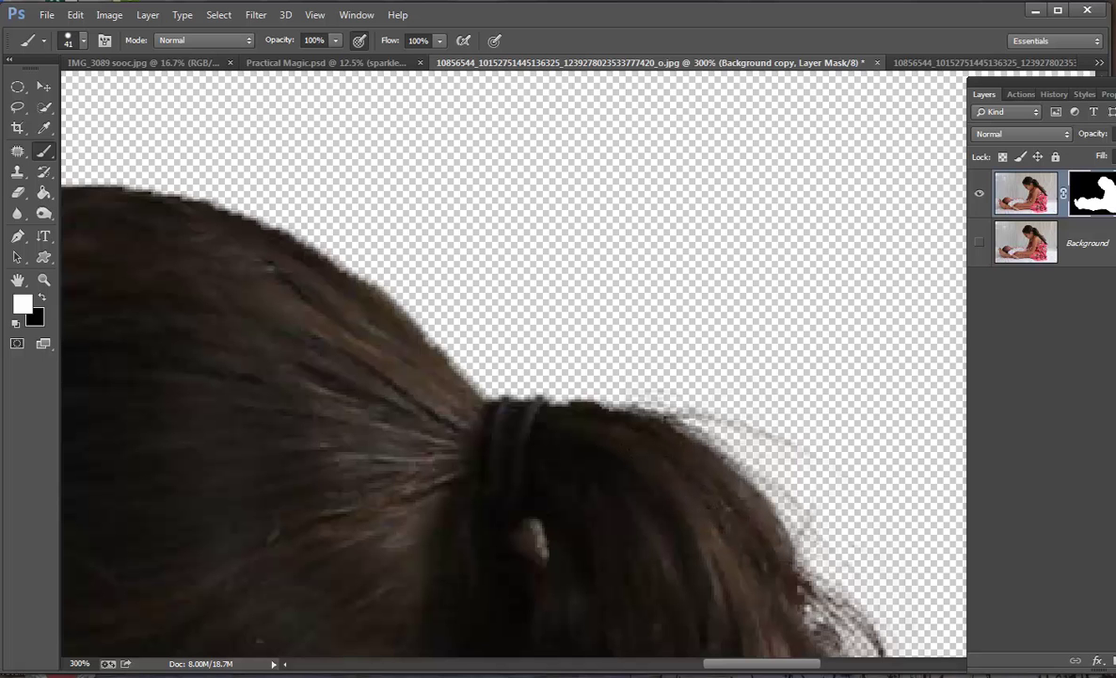
{"action": "mouse_move", "coordinate": [770, 667]}
{"action": "left_mouse_down"}
{"action": "mouse_move", "coordinate": [751, 666]}
{"action": "mouse_move", "coordinate": [789, 667]}
{"action": "left_mouse_up"}
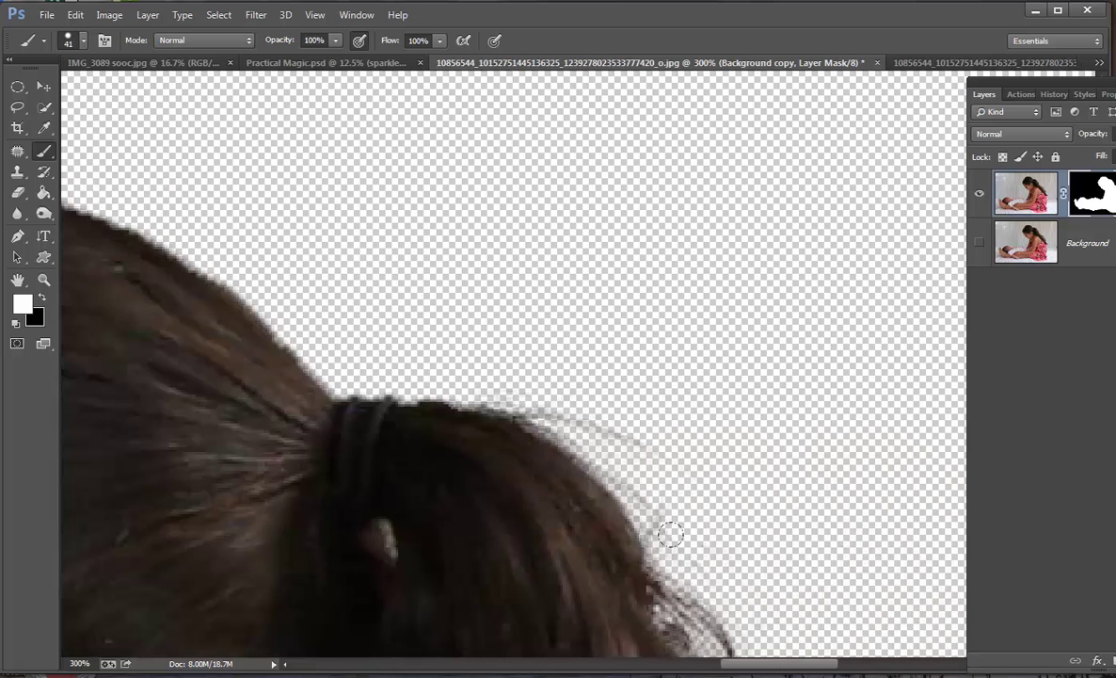
{"action": "scroll", "coordinate": [789, 666], "scroll_direction": "down", "scroll_amount": 5}
{"action": "scroll", "coordinate": [512, 364], "scroll_direction": "down", "scroll_amount": 3}
{"action": "mouse_move", "coordinate": [559, 231]}
{"action": "left_mouse_down"}
{"action": "mouse_move", "coordinate": [611, 278]}
{"action": "mouse_move", "coordinate": [620, 336]}
{"action": "mouse_move", "coordinate": [624, 326]}
{"action": "mouse_move", "coordinate": [648, 361]}
{"action": "left_mouse_up"}
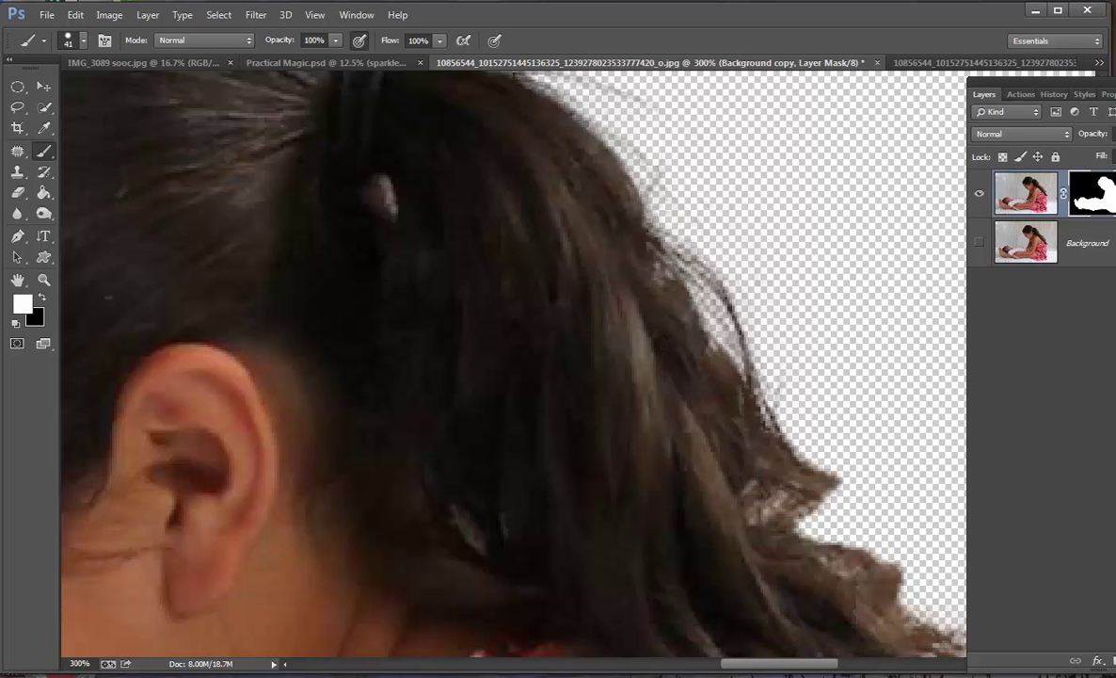
Reduce the brush to 3 px and paint the loose strand above the ponytail back in on the mask
{"action": "left_click", "coordinate": [81, 39]}
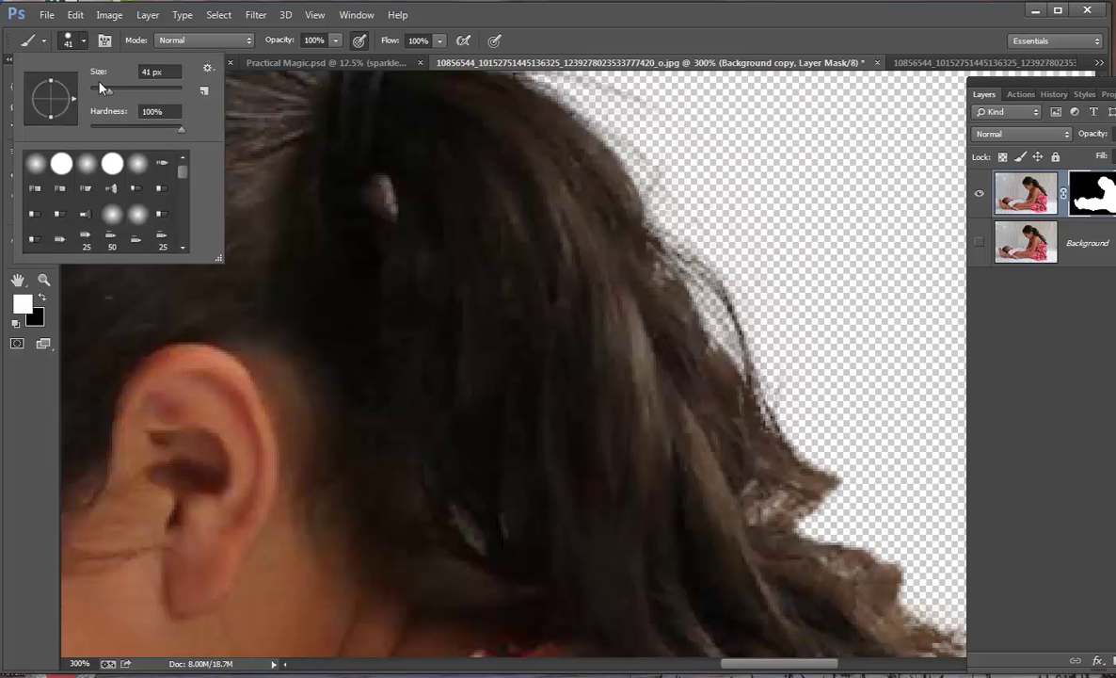
{"action": "left_click_drag", "start_coordinate": [111, 95], "coordinate": [92, 95]}
{"action": "key", "text": "Return"}
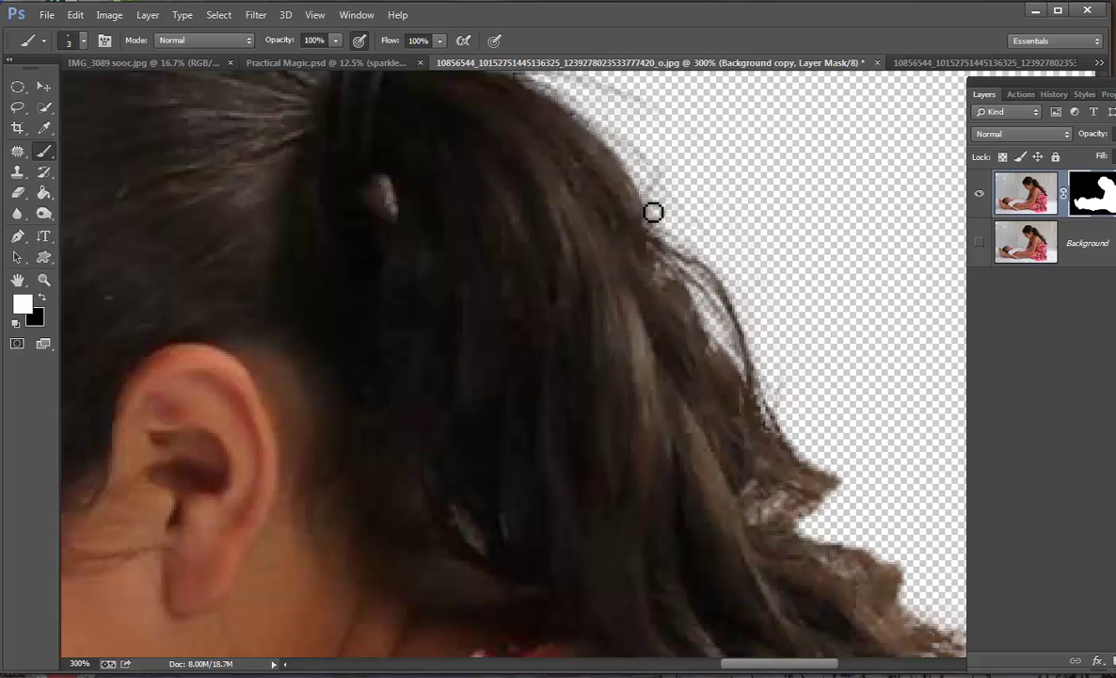
{"action": "scroll", "coordinate": [499, 229], "scroll_direction": "up", "scroll_amount": 3}
{"action": "scroll", "coordinate": [499, 229], "scroll_direction": "up", "scroll_amount": 1}
{"action": "mouse_move", "coordinate": [575, 200]}
{"action": "left_mouse_down"}
{"action": "mouse_move", "coordinate": [623, 211]}
{"action": "mouse_move", "coordinate": [652, 236]}
{"action": "left_mouse_up"}
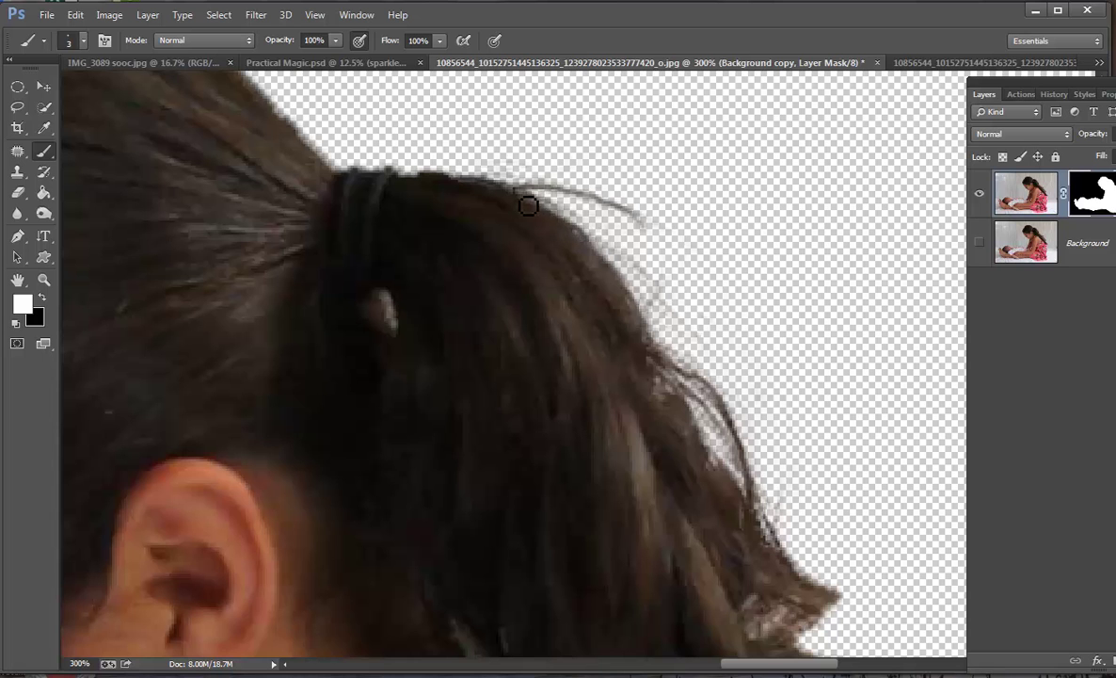
Paint in the fine strands on the outer edge of the ponytail beside the neck with the 3 px brush
{"action": "scroll", "coordinate": [507, 238], "scroll_direction": "down", "scroll_amount": 5}
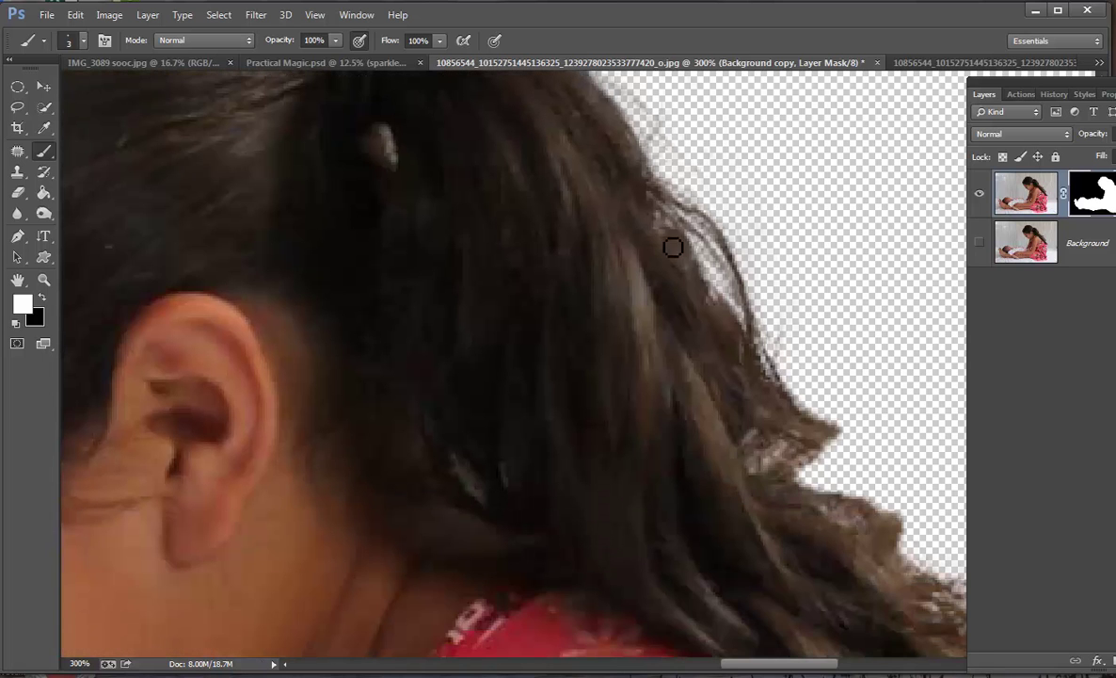
{"action": "scroll", "coordinate": [635, 240], "scroll_direction": "down", "scroll_amount": 3}
{"action": "scroll", "coordinate": [635, 250], "scroll_direction": "down", "scroll_amount": 1}
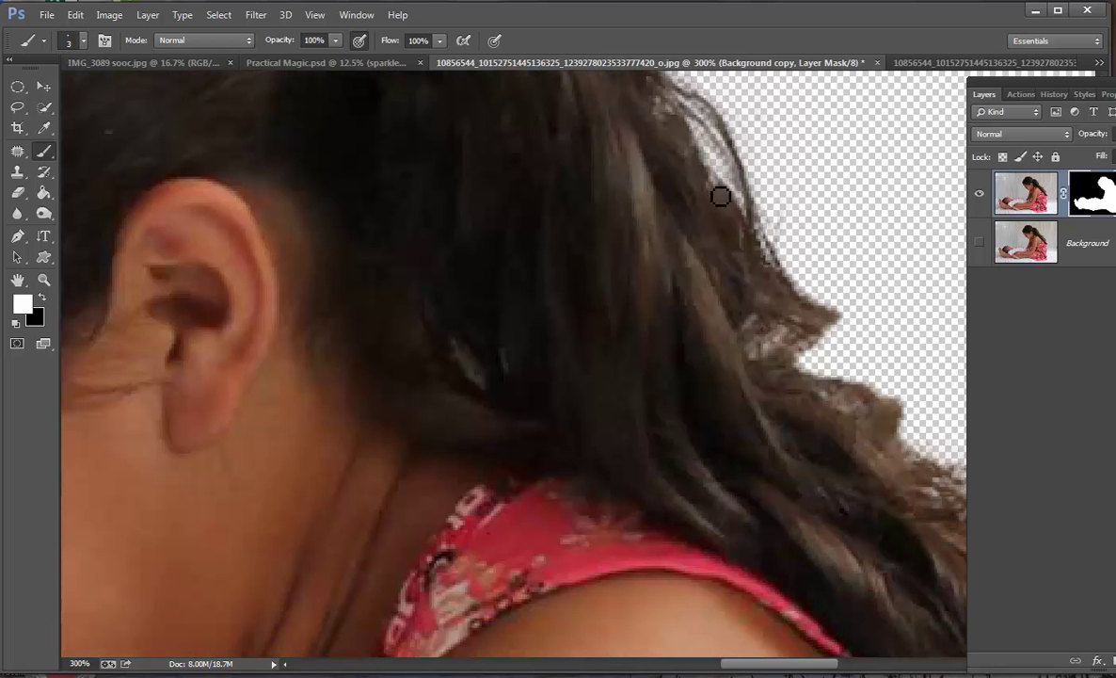
{"action": "left_click_drag", "start_coordinate": [765, 235], "coordinate": [794, 297]}
Restore the wispy curls along the back of the ponytail behind the shoulder with fine strokes on the mask
{"action": "scroll", "coordinate": [724, 294], "scroll_direction": "down", "scroll_amount": 1}
{"action": "scroll", "coordinate": [621, 329], "scroll_direction": "down", "scroll_amount": 2}
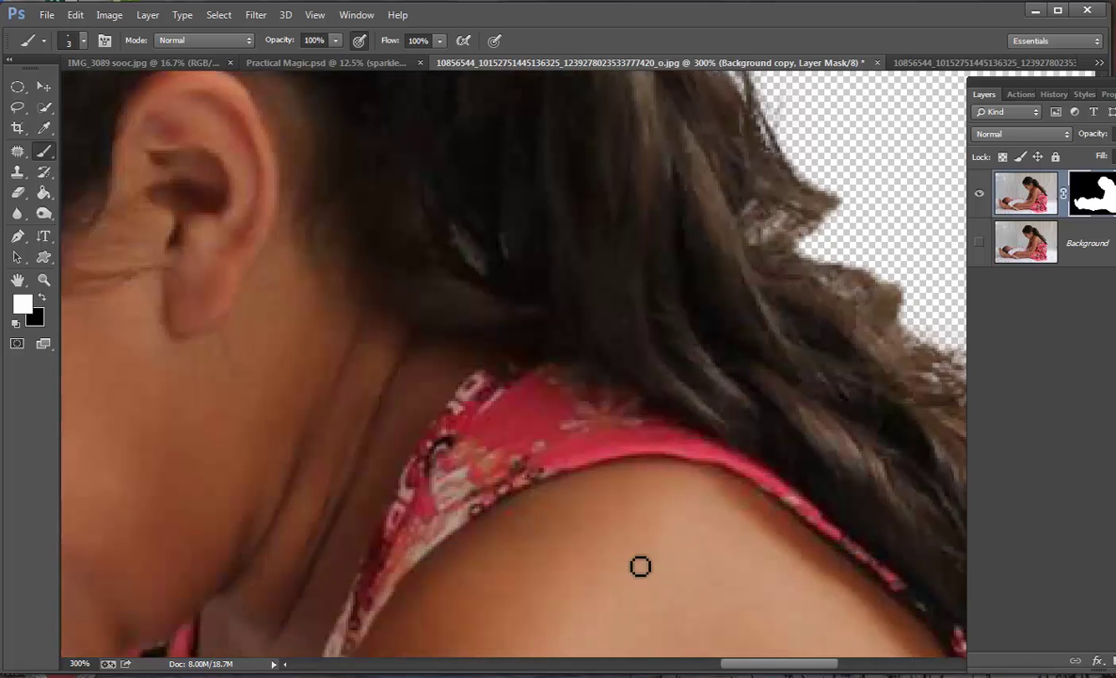
{"action": "left_click_drag", "start_coordinate": [790, 665], "coordinate": [826, 665]}
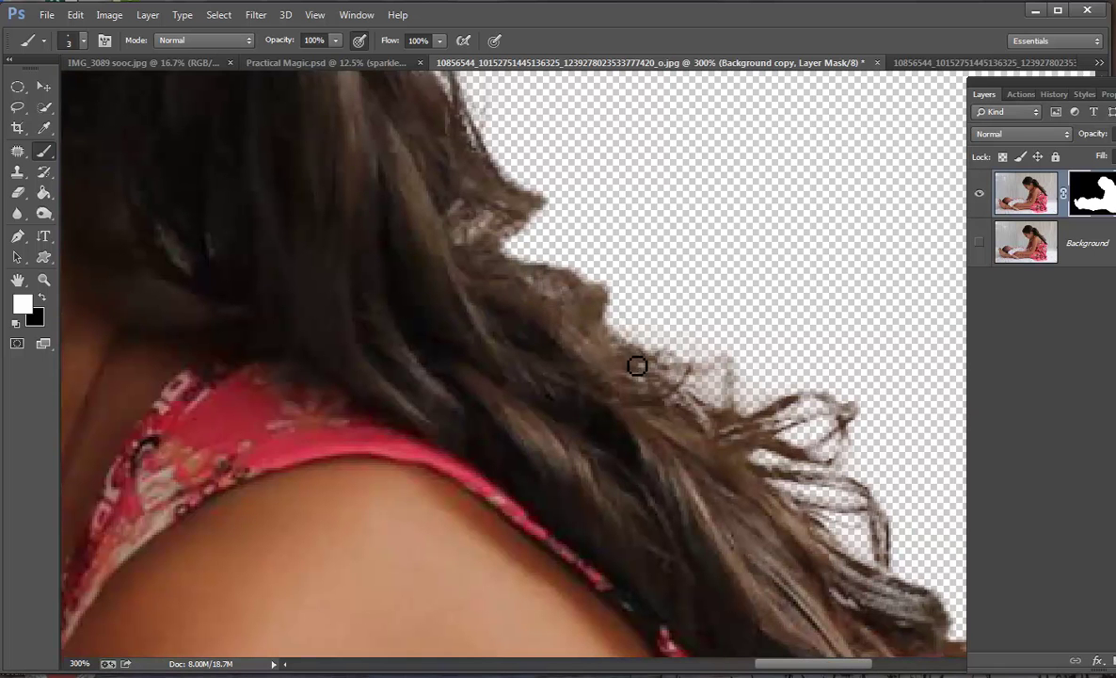
{"action": "mouse_move", "coordinate": [669, 367]}
{"action": "left_mouse_down"}
{"action": "mouse_move", "coordinate": [731, 374]}
{"action": "mouse_move", "coordinate": [738, 414]}
{"action": "mouse_move", "coordinate": [737, 378]}
{"action": "left_mouse_up"}
{"action": "left_click_drag", "start_coordinate": [708, 379], "coordinate": [692, 388]}
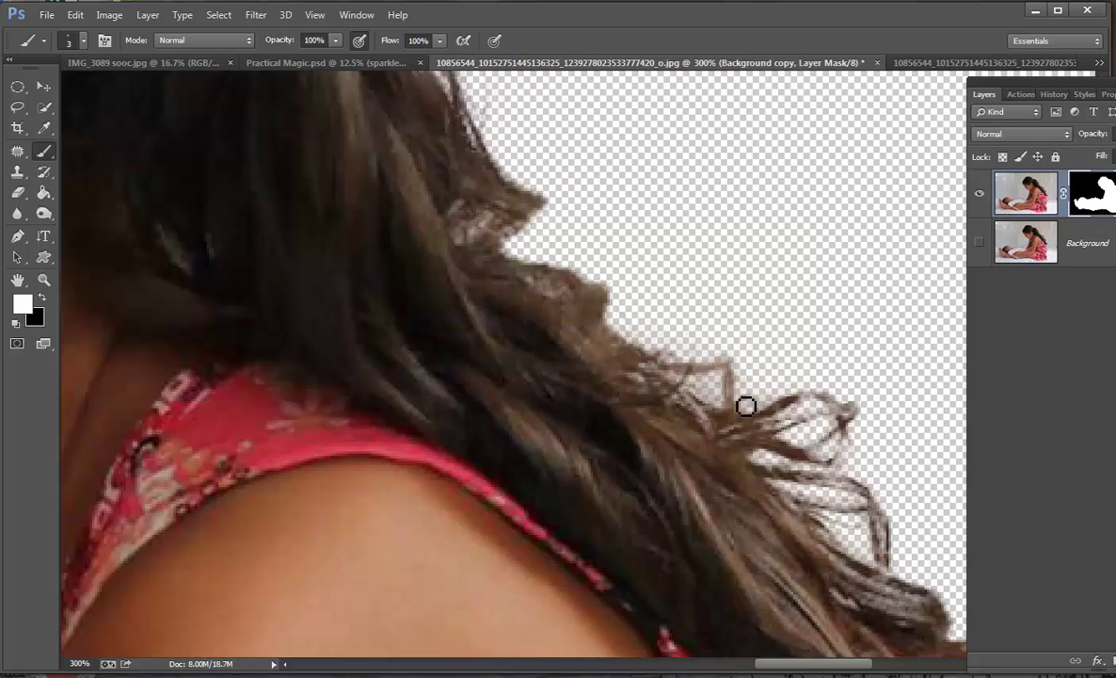
{"action": "left_click_drag", "start_coordinate": [794, 411], "coordinate": [859, 419]}
{"action": "mouse_move", "coordinate": [790, 435]}
{"action": "left_mouse_down"}
{"action": "mouse_move", "coordinate": [855, 422]}
{"action": "mouse_move", "coordinate": [728, 442]}
{"action": "mouse_move", "coordinate": [677, 398]}
{"action": "mouse_move", "coordinate": [709, 411]}
{"action": "mouse_move", "coordinate": [721, 434]}
{"action": "mouse_move", "coordinate": [655, 395]}
{"action": "mouse_move", "coordinate": [590, 318]}
{"action": "mouse_move", "coordinate": [559, 322]}
{"action": "left_mouse_up"}
Enlarge the brush to 47 px and fill the semi-transparent areas inside the ponytail back in on the mask
{"action": "scroll", "coordinate": [754, 508], "scroll_direction": "down", "scroll_amount": 2}
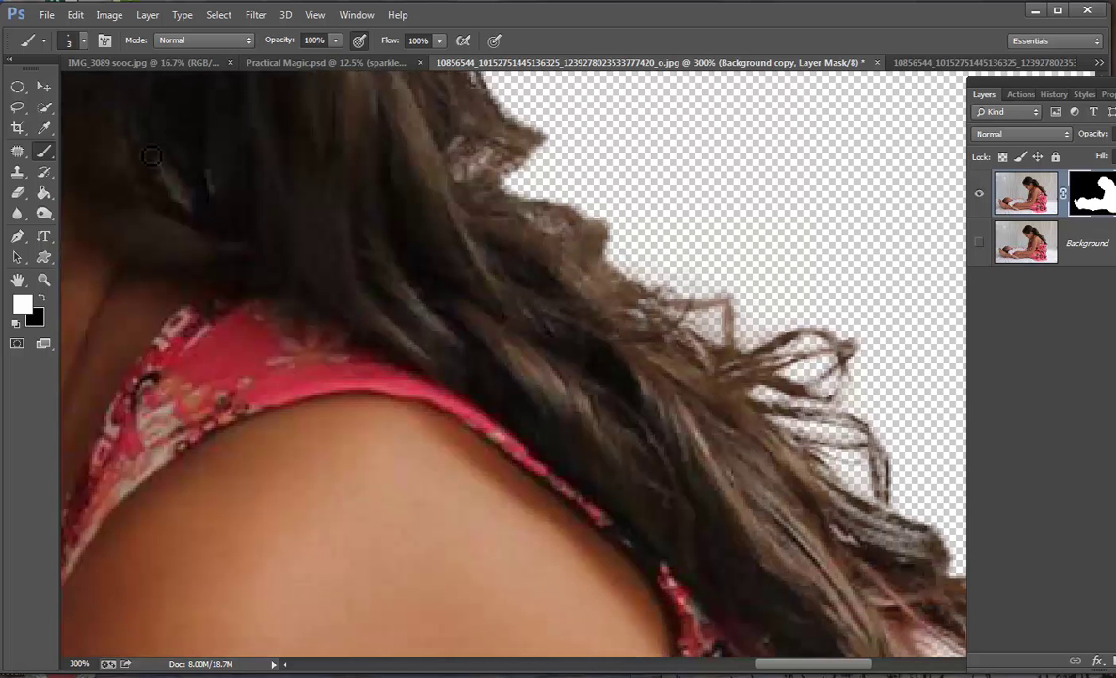
{"action": "left_click", "coordinate": [83, 40]}
{"action": "left_click_drag", "start_coordinate": [92, 91], "coordinate": [127, 90]}
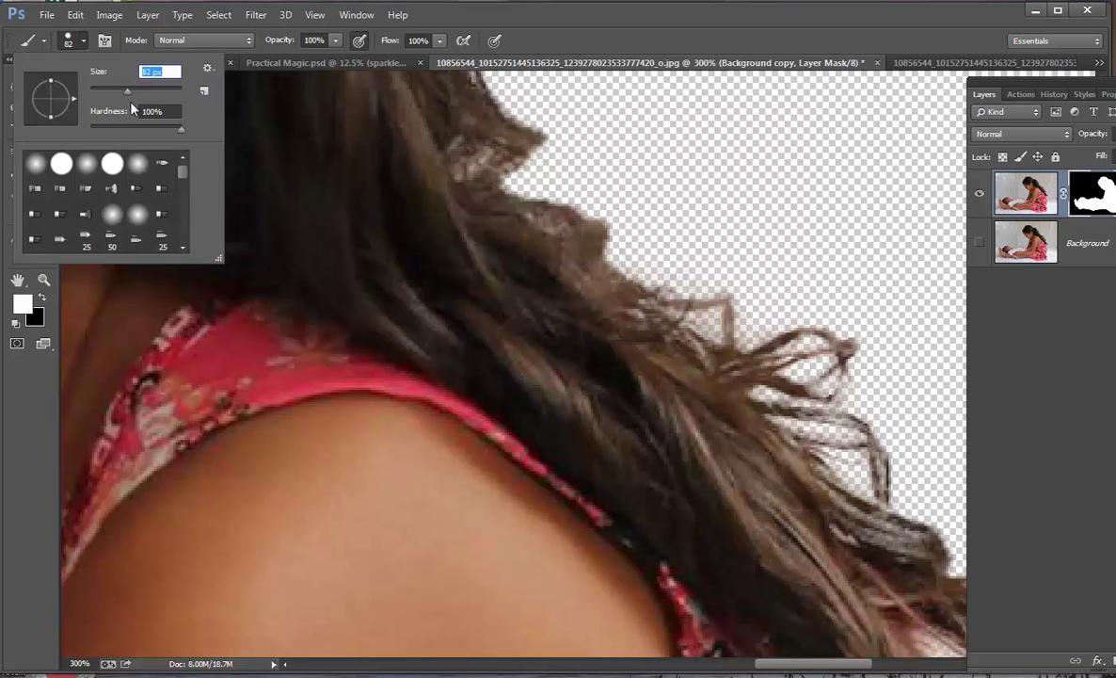
{"action": "key", "text": "Return"}
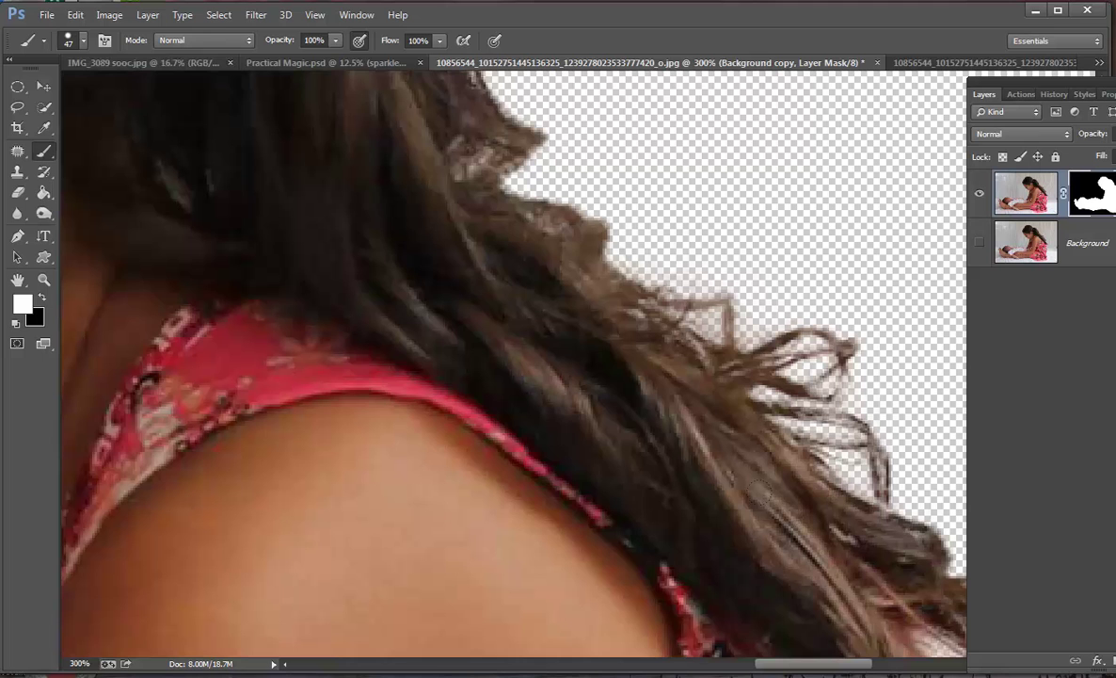
{"action": "scroll", "coordinate": [513, 364], "scroll_direction": "down", "scroll_amount": 2}
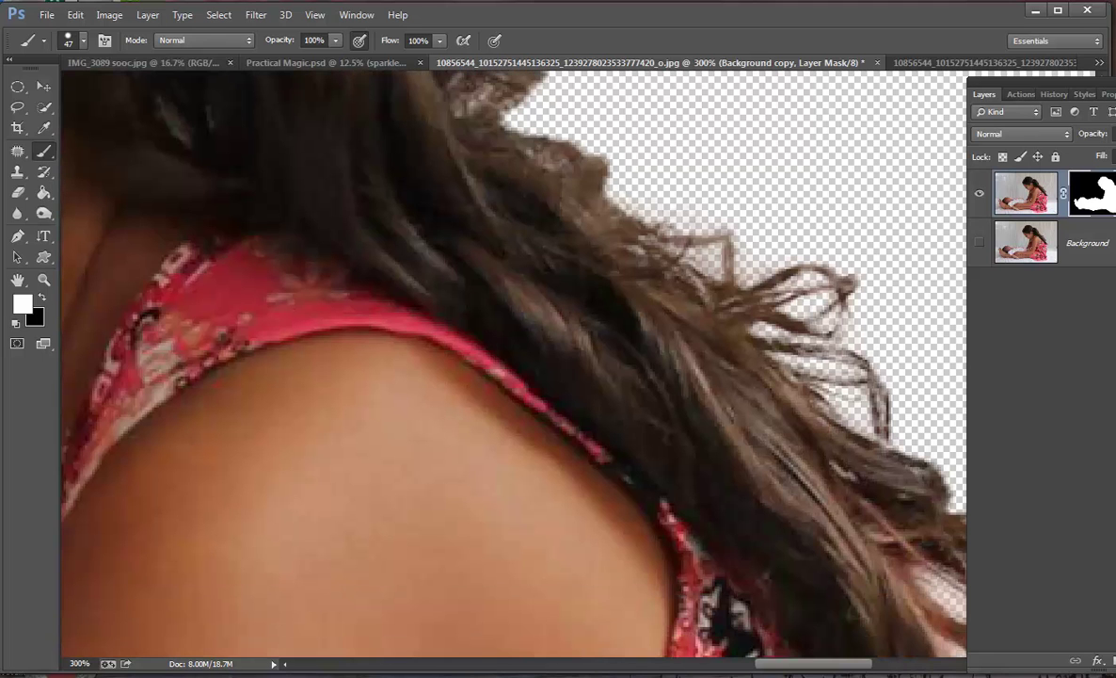
Reduce the brush to 15 px and restore the curls on the ponytail's lower outer edge on the mask
{"action": "left_click", "coordinate": [43, 277]}
{"action": "left_click", "coordinate": [85, 41]}
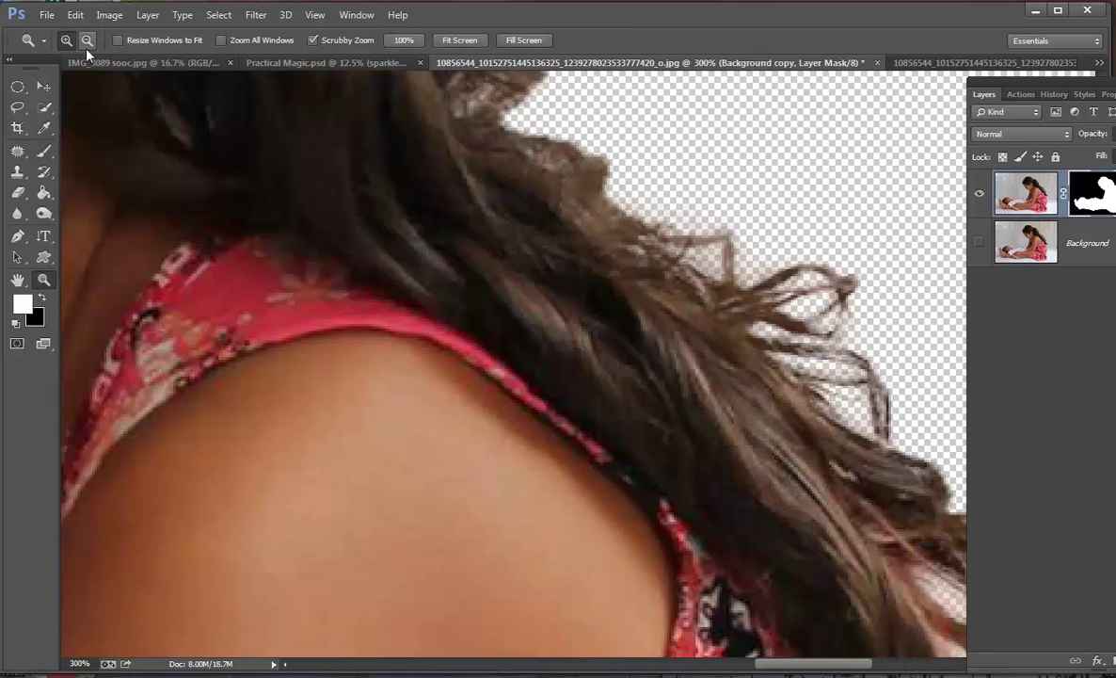
{"action": "left_click", "coordinate": [216, 251]}
{"action": "left_click", "coordinate": [216, 251]}
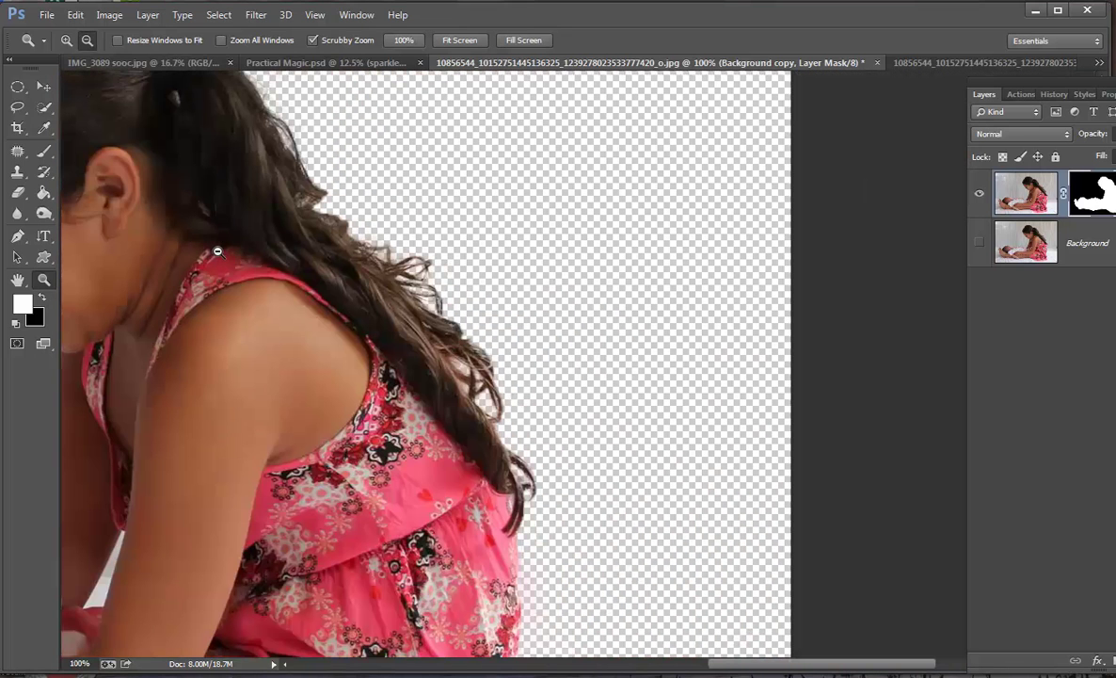
{"action": "left_click", "coordinate": [66, 40]}
{"action": "left_click", "coordinate": [147, 183]}
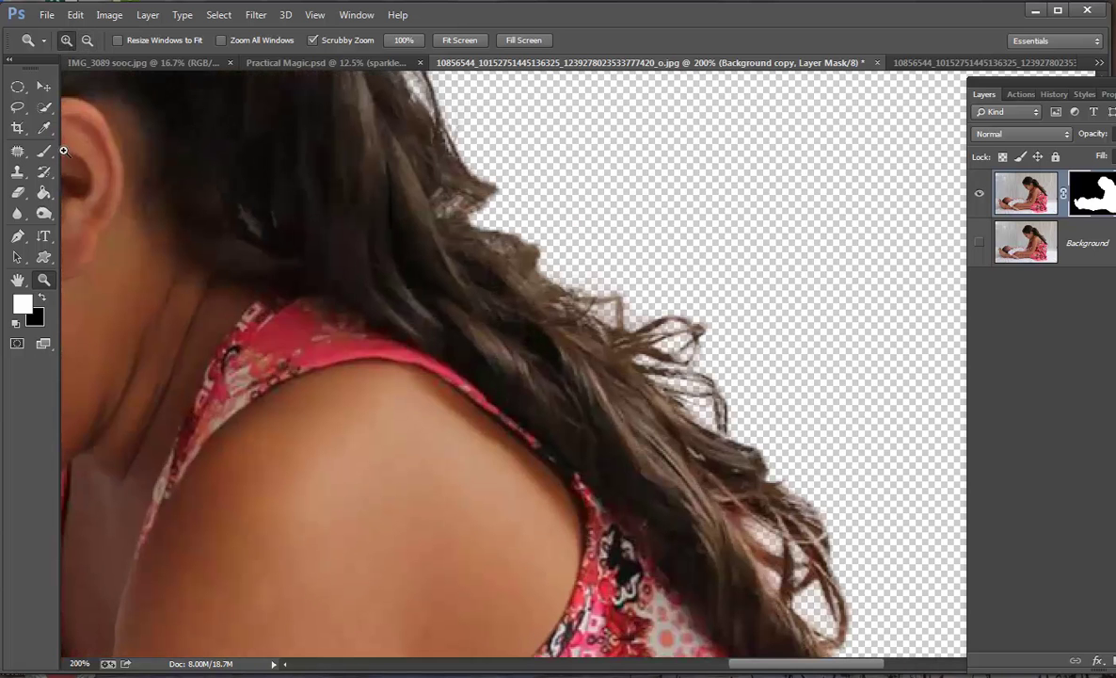
{"action": "left_click", "coordinate": [47, 152]}
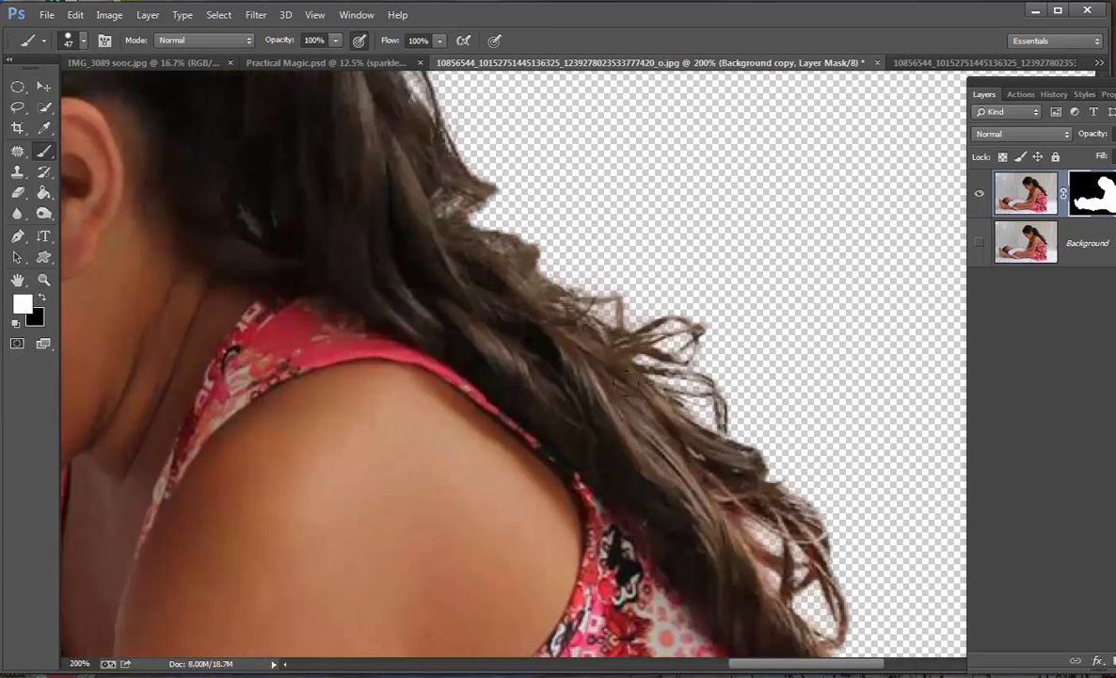
{"action": "left_click", "coordinate": [81, 41]}
{"action": "left_click_drag", "start_coordinate": [111, 92], "coordinate": [97, 91]}
{"action": "left_click_drag", "start_coordinate": [766, 495], "coordinate": [813, 535]}
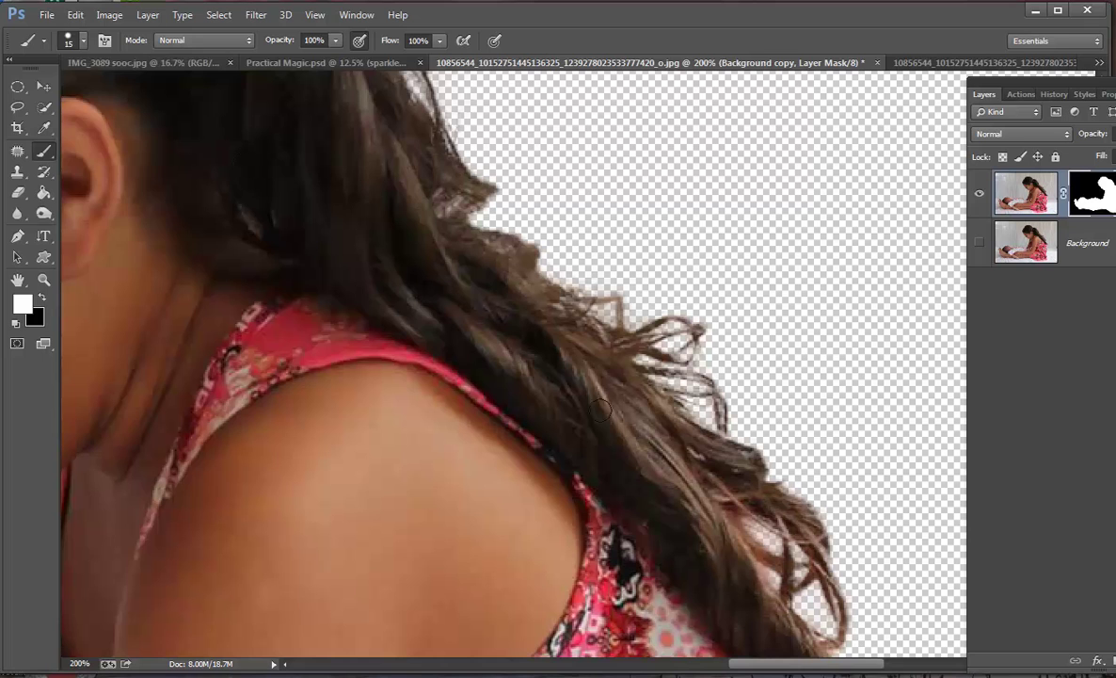
Reduce the brush to 8 px and paint the finer strands of the ponytail behind the upper arm back in
{"action": "left_click", "coordinate": [85, 43]}
{"action": "left_click_drag", "start_coordinate": [98, 92], "coordinate": [94, 98]}
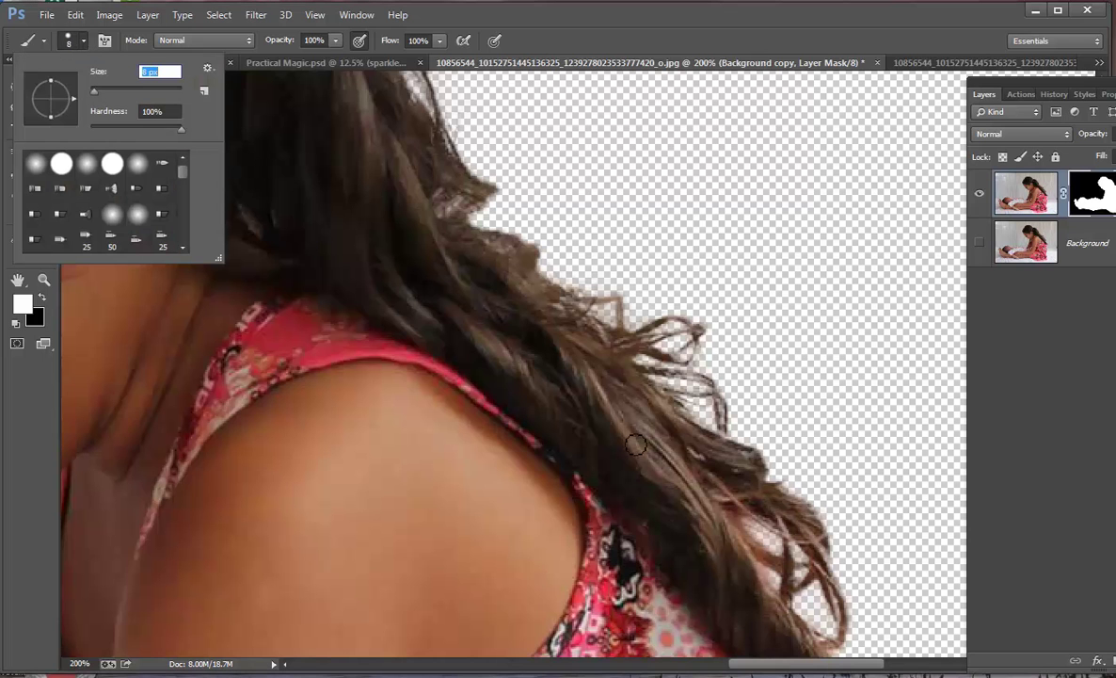
{"action": "left_click", "coordinate": [602, 364]}
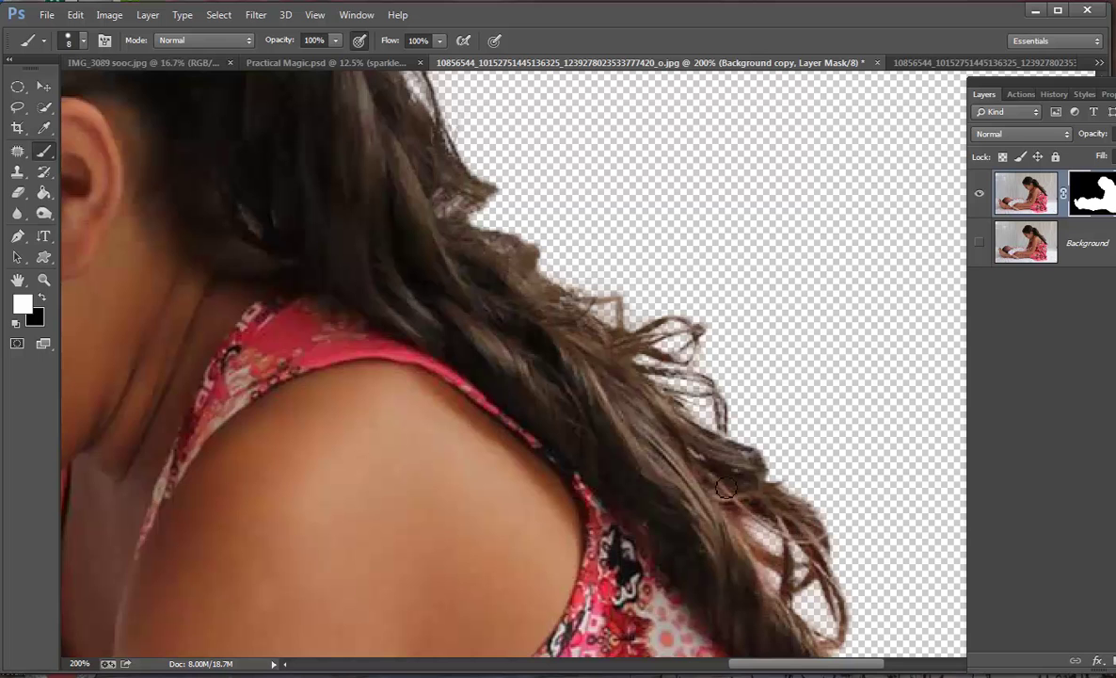
{"action": "left_click_drag", "start_coordinate": [753, 511], "coordinate": [797, 538]}
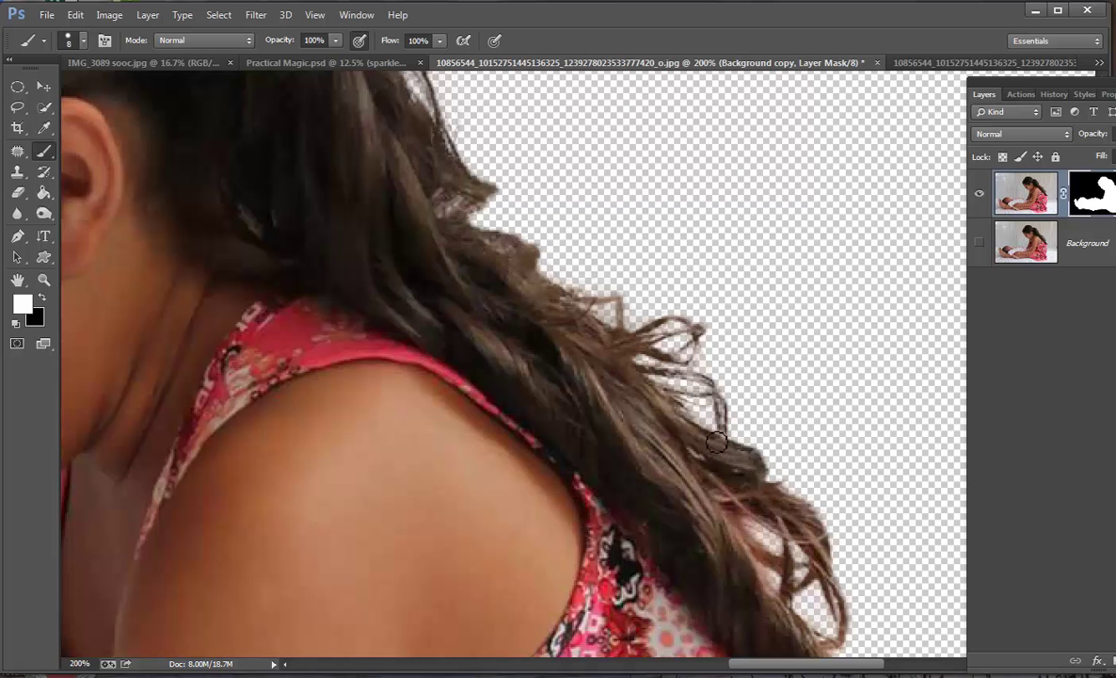
Restore the ponytail's lowest strands and the curl at its tip over the dress's back on the mask
{"action": "scroll", "coordinate": [715, 441], "scroll_direction": "down", "scroll_amount": 3}
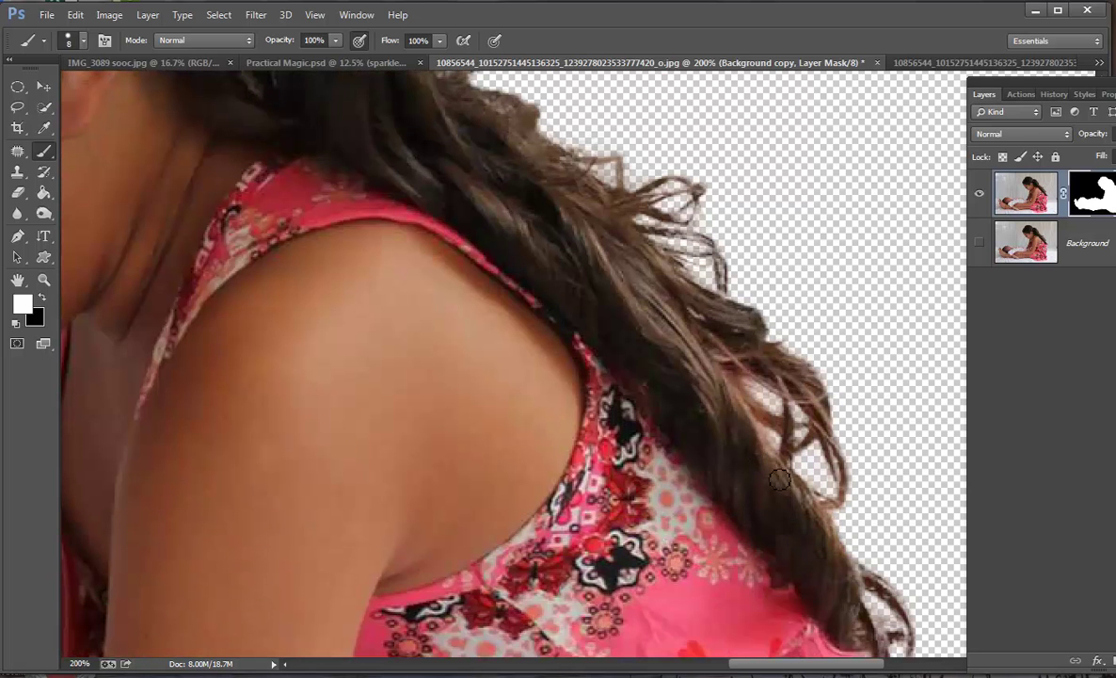
{"action": "scroll", "coordinate": [858, 612], "scroll_direction": "down", "scroll_amount": 2}
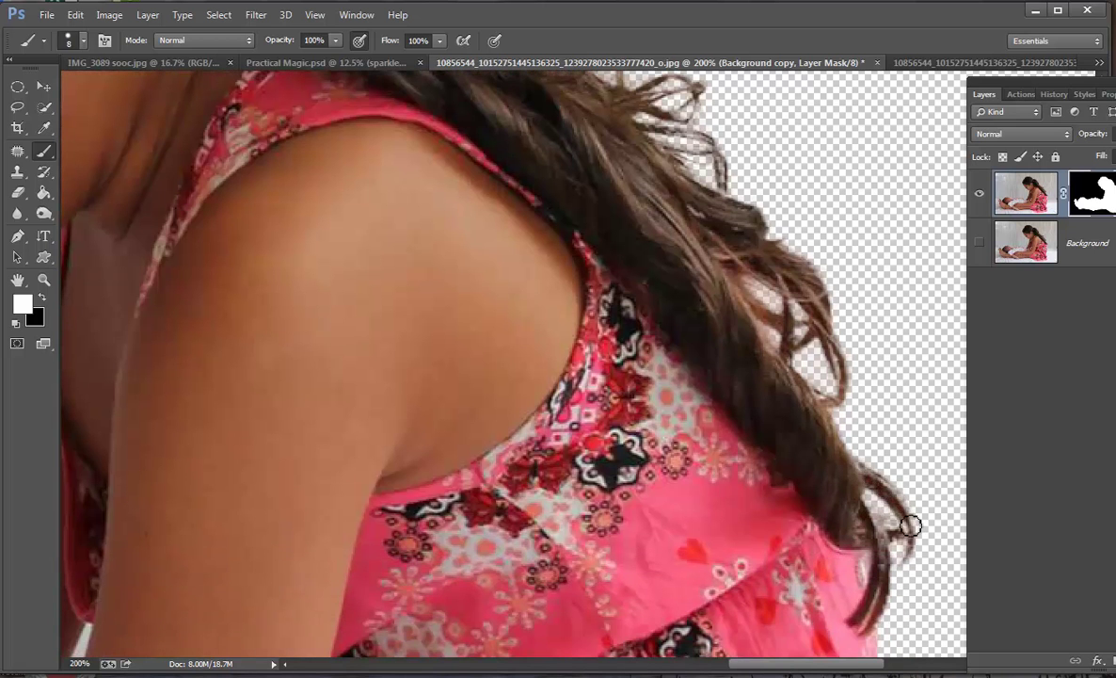
{"action": "left_click_drag", "start_coordinate": [909, 534], "coordinate": [881, 595]}
{"action": "scroll", "coordinate": [828, 527], "scroll_direction": "down", "scroll_amount": 2}
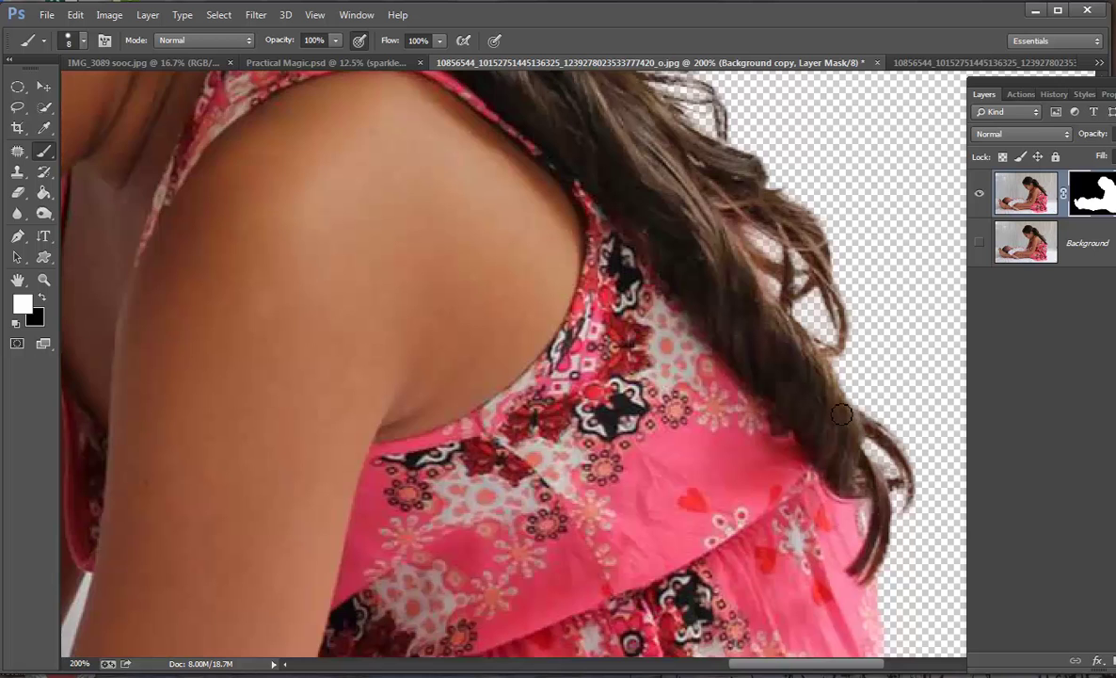
Restore the back edge of the dress below the ponytail in white, and mask out the leftover backdrop beside it in black
{"action": "scroll", "coordinate": [842, 414], "scroll_direction": "down", "scroll_amount": 5}
{"action": "mouse_move", "coordinate": [874, 366]}
{"action": "left_mouse_down"}
{"action": "mouse_move", "coordinate": [886, 394]}
{"action": "mouse_move", "coordinate": [883, 453]}
{"action": "mouse_move", "coordinate": [873, 339]}
{"action": "mouse_move", "coordinate": [885, 460]}
{"action": "mouse_move", "coordinate": [869, 405]}
{"action": "mouse_move", "coordinate": [871, 351]}
{"action": "mouse_move", "coordinate": [887, 400]}
{"action": "mouse_move", "coordinate": [877, 325]}
{"action": "mouse_move", "coordinate": [896, 410]}
{"action": "mouse_move", "coordinate": [880, 588]}
{"action": "mouse_move", "coordinate": [888, 431]}
{"action": "mouse_move", "coordinate": [874, 581]}
{"action": "mouse_move", "coordinate": [864, 554]}
{"action": "left_mouse_up"}
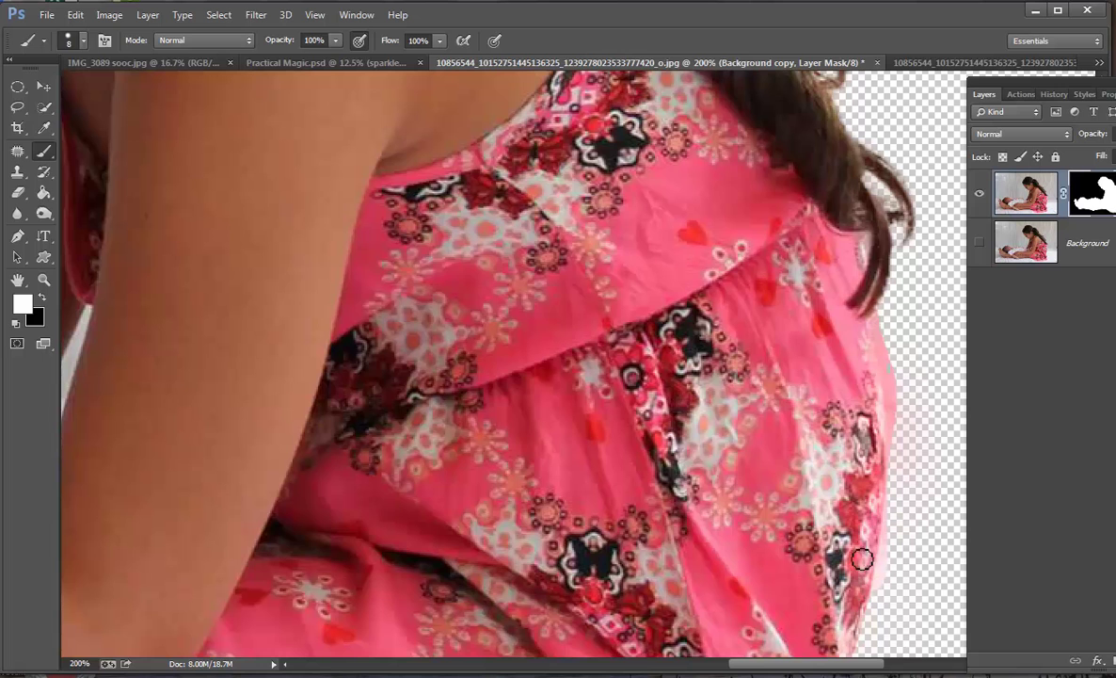
{"action": "left_click", "coordinate": [42, 298]}
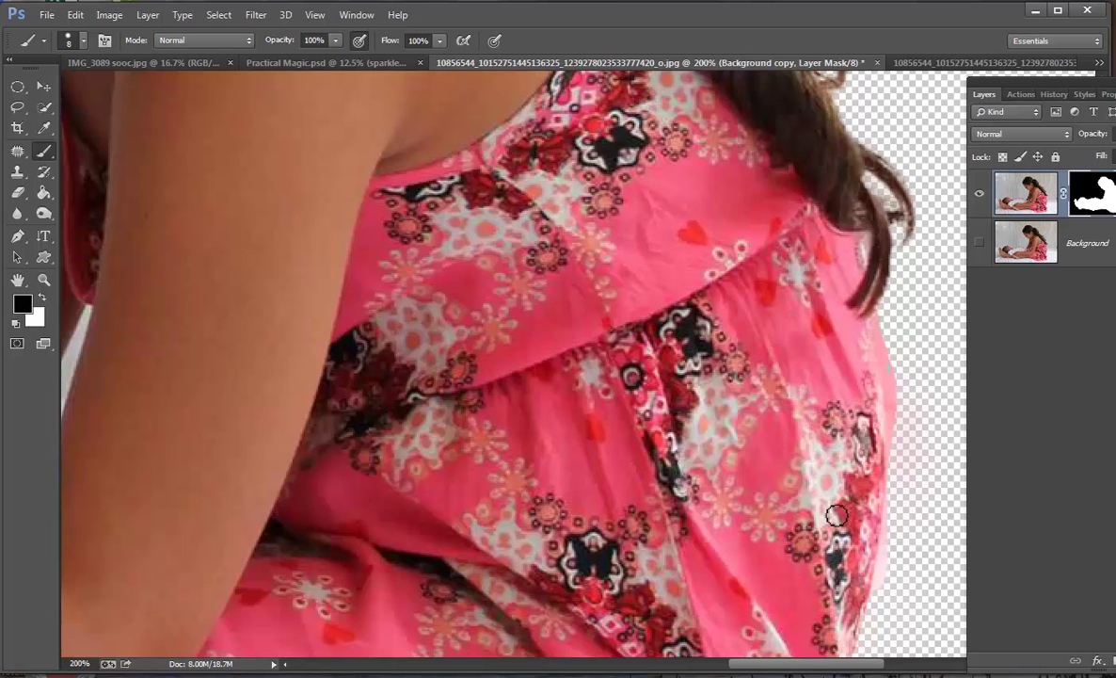
{"action": "left_click_drag", "start_coordinate": [899, 495], "coordinate": [893, 565]}
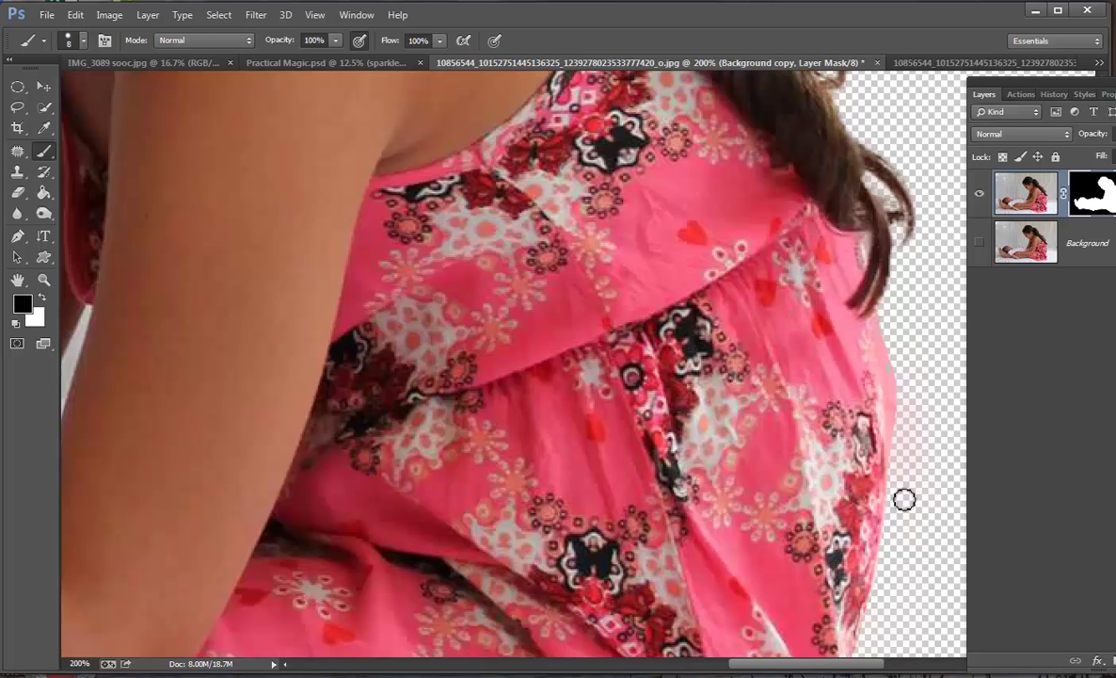
Refine the dress's back edge around the waist on the mask, restoring fabric in white and hiding backdrop residue in black
{"action": "scroll", "coordinate": [904, 498], "scroll_direction": "down", "scroll_amount": 2}
{"action": "scroll", "coordinate": [901, 497], "scroll_direction": "down", "scroll_amount": 6}
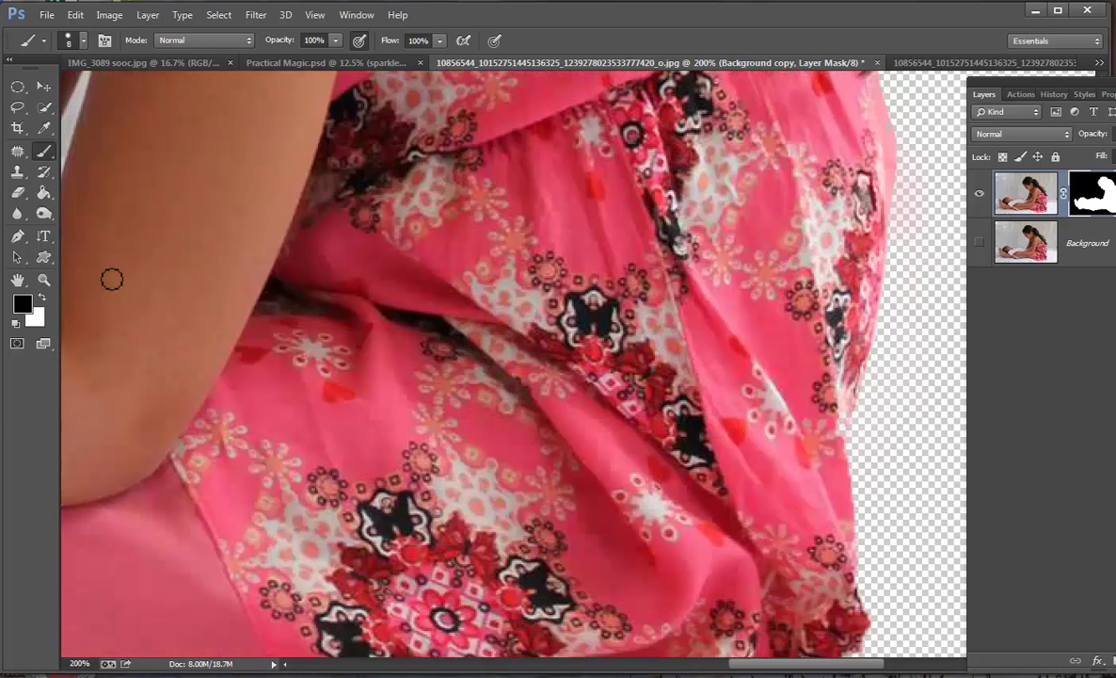
{"action": "left_click", "coordinate": [41, 299]}
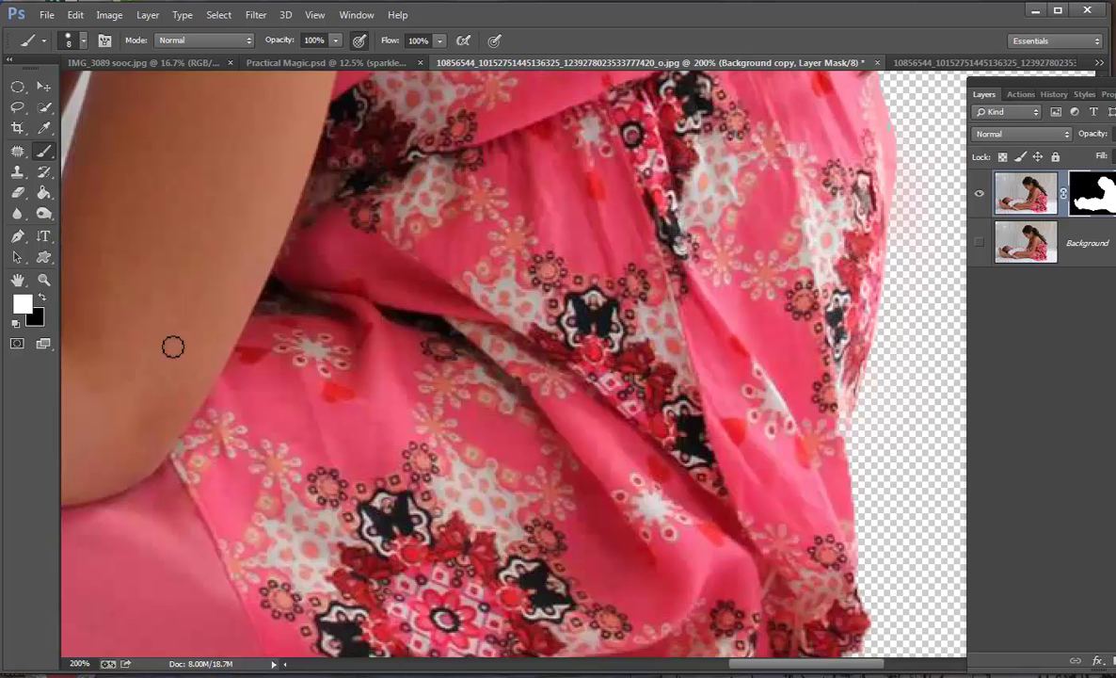
{"action": "mouse_move", "coordinate": [858, 395]}
{"action": "left_mouse_down"}
{"action": "mouse_move", "coordinate": [850, 466]}
{"action": "mouse_move", "coordinate": [868, 361]}
{"action": "mouse_move", "coordinate": [849, 469]}
{"action": "left_mouse_up"}
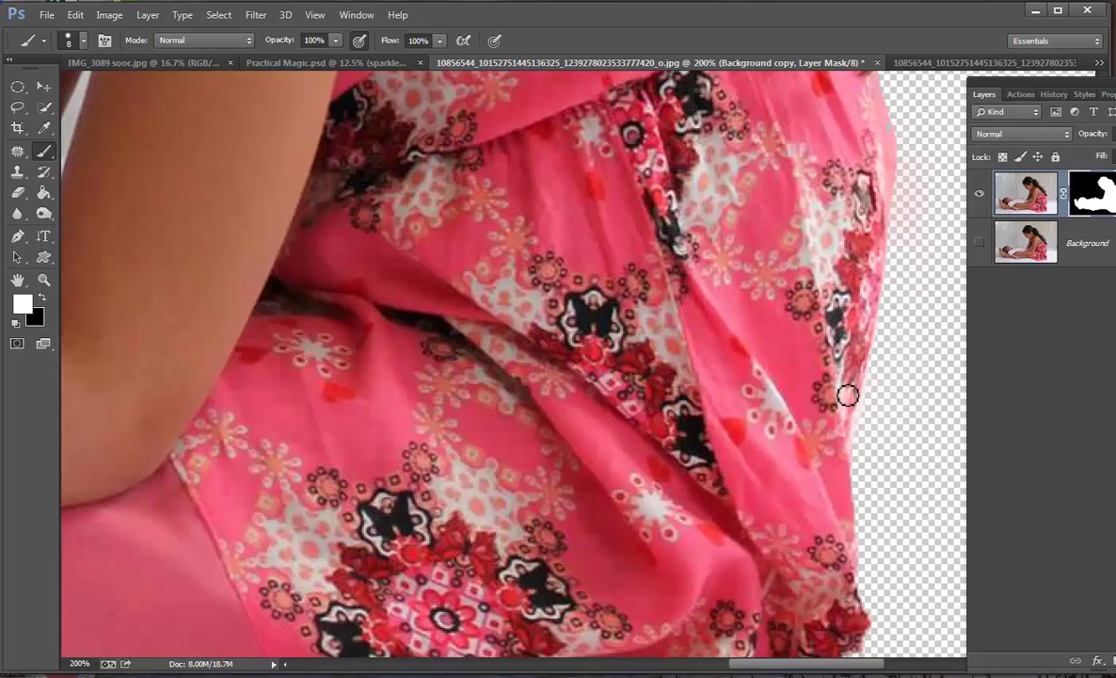
{"action": "left_click", "coordinate": [41, 297]}
{"action": "mouse_move", "coordinate": [899, 381]}
{"action": "left_mouse_down"}
{"action": "mouse_move", "coordinate": [877, 388]}
{"action": "mouse_move", "coordinate": [864, 428]}
{"action": "left_mouse_up"}
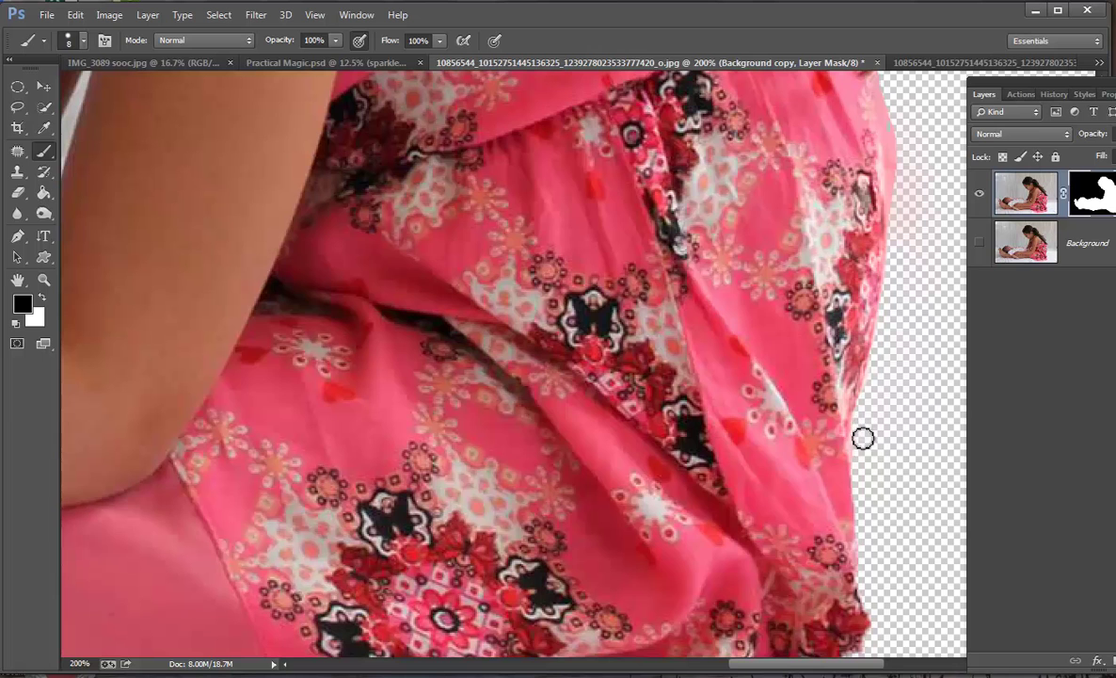
Compare the masked back edge of the dress with the original photo by showing and hiding the Background layer
{"action": "left_click", "coordinate": [979, 244]}
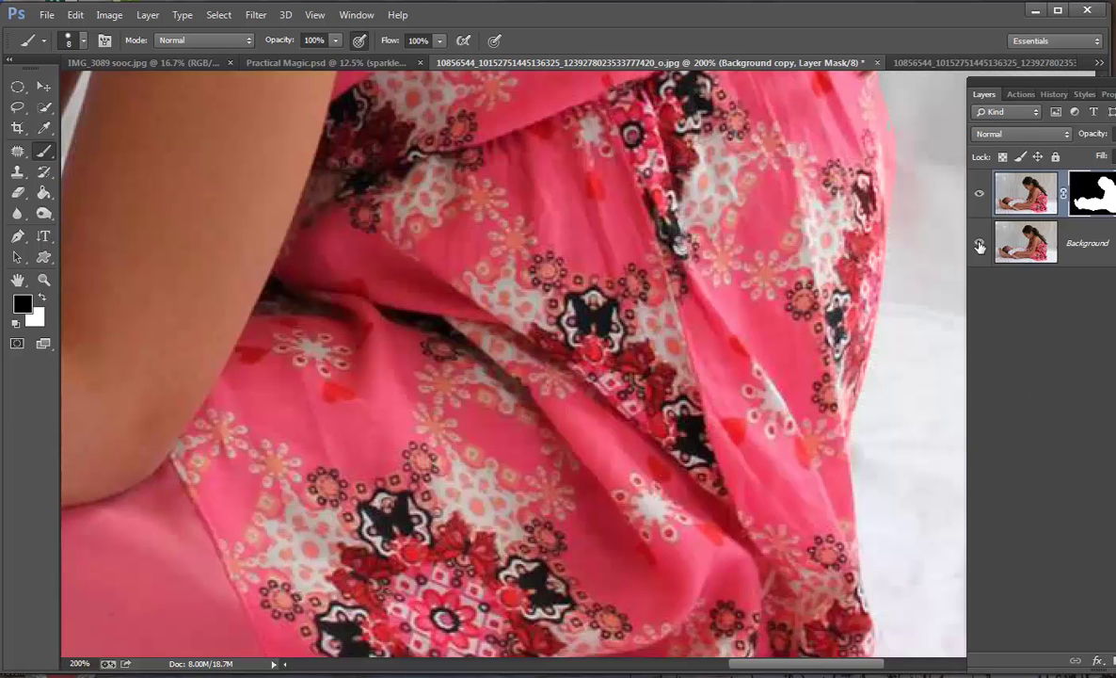
{"action": "left_click", "coordinate": [980, 245]}
{"action": "left_click", "coordinate": [980, 244]}
{"action": "left_click", "coordinate": [979, 245]}
{"action": "left_click", "coordinate": [979, 245]}
{"action": "left_click", "coordinate": [979, 244]}
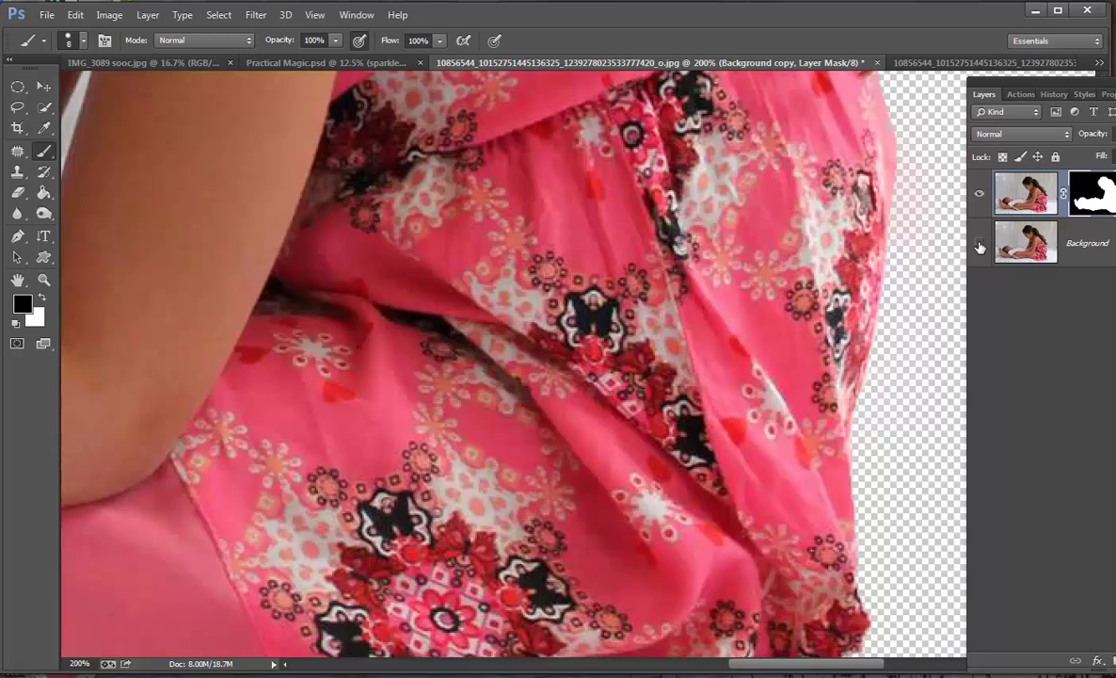
Restore the dress's lower back corner above the hem ruffle in white on the mask, checking it against the Background layer
{"action": "scroll", "coordinate": [920, 271], "scroll_direction": "down", "scroll_amount": 3}
{"action": "scroll", "coordinate": [920, 271], "scroll_direction": "down", "scroll_amount": 3}
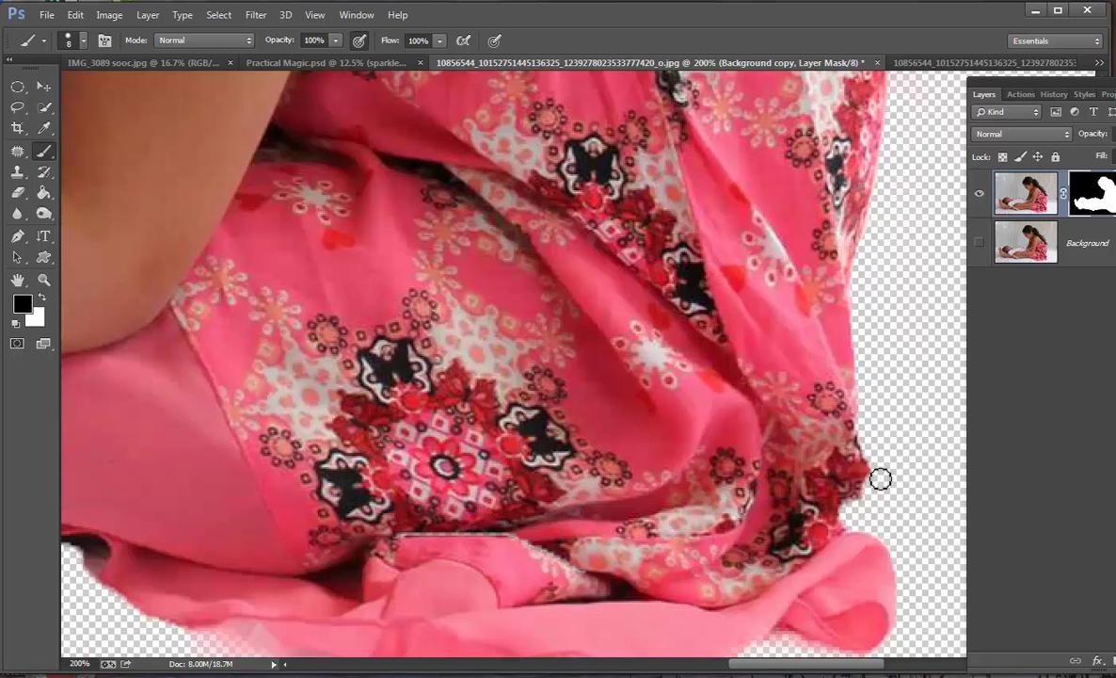
{"action": "left_click", "coordinate": [979, 245]}
{"action": "left_click", "coordinate": [980, 245]}
{"action": "left_click", "coordinate": [980, 245]}
{"action": "left_click", "coordinate": [980, 244]}
{"action": "left_click", "coordinate": [41, 297]}
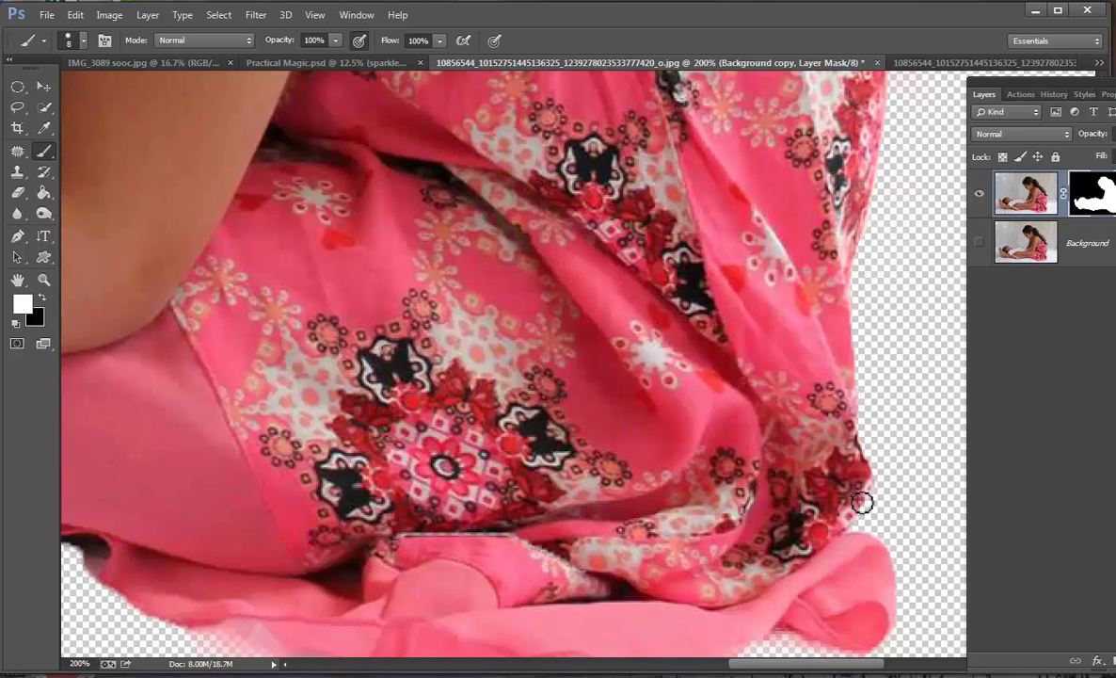
{"action": "left_click", "coordinate": [978, 244]}
{"action": "left_click", "coordinate": [978, 245]}
Enlarge the brush to 59 px and paint the faded bottom hem of the dress back in on the mask
{"action": "scroll", "coordinate": [829, 384], "scroll_direction": "down", "scroll_amount": 4}
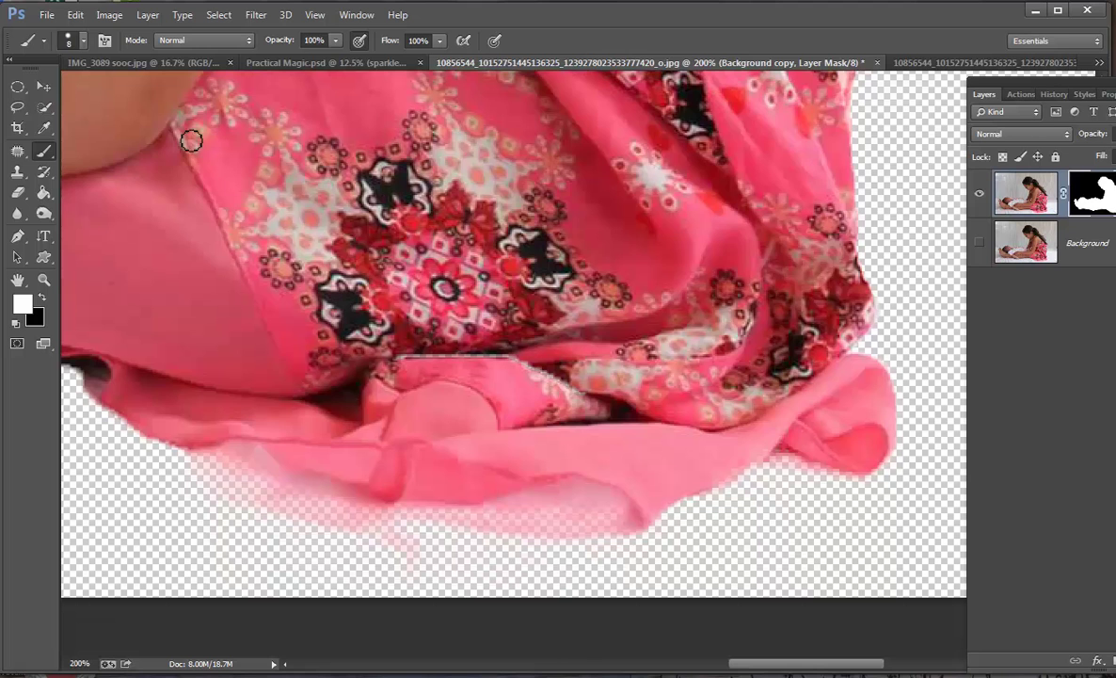
{"action": "left_click", "coordinate": [79, 42]}
{"action": "left_click", "coordinate": [118, 93]}
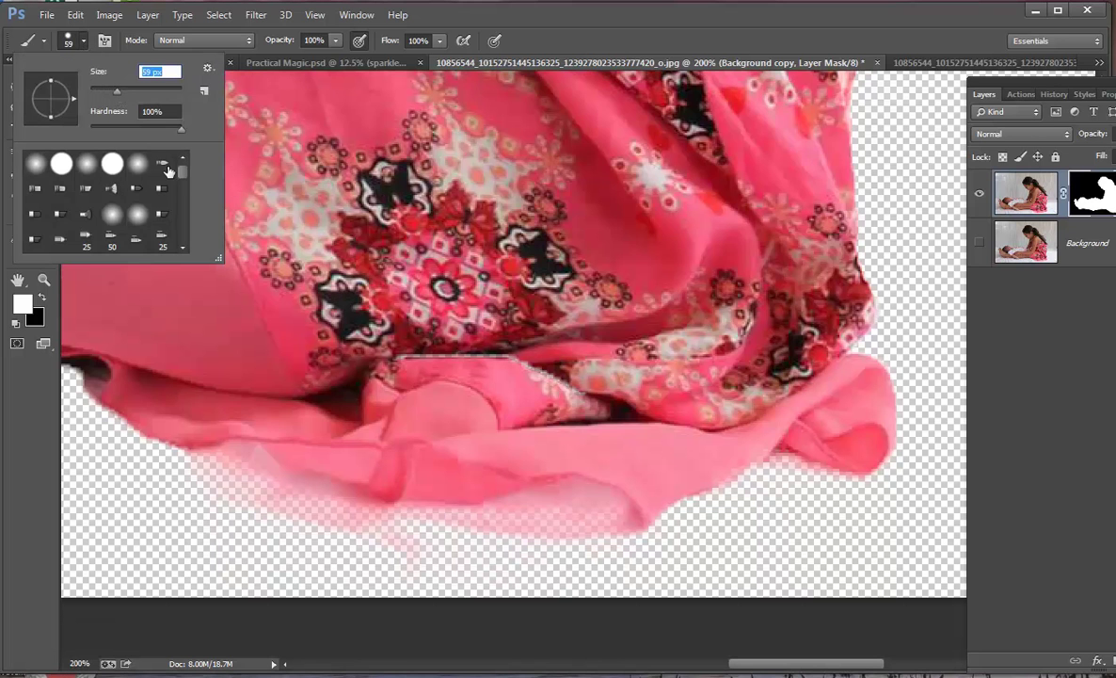
{"action": "mouse_move", "coordinate": [577, 457]}
{"action": "left_mouse_down"}
{"action": "mouse_move", "coordinate": [266, 438]}
{"action": "mouse_move", "coordinate": [176, 395]}
{"action": "left_mouse_up"}
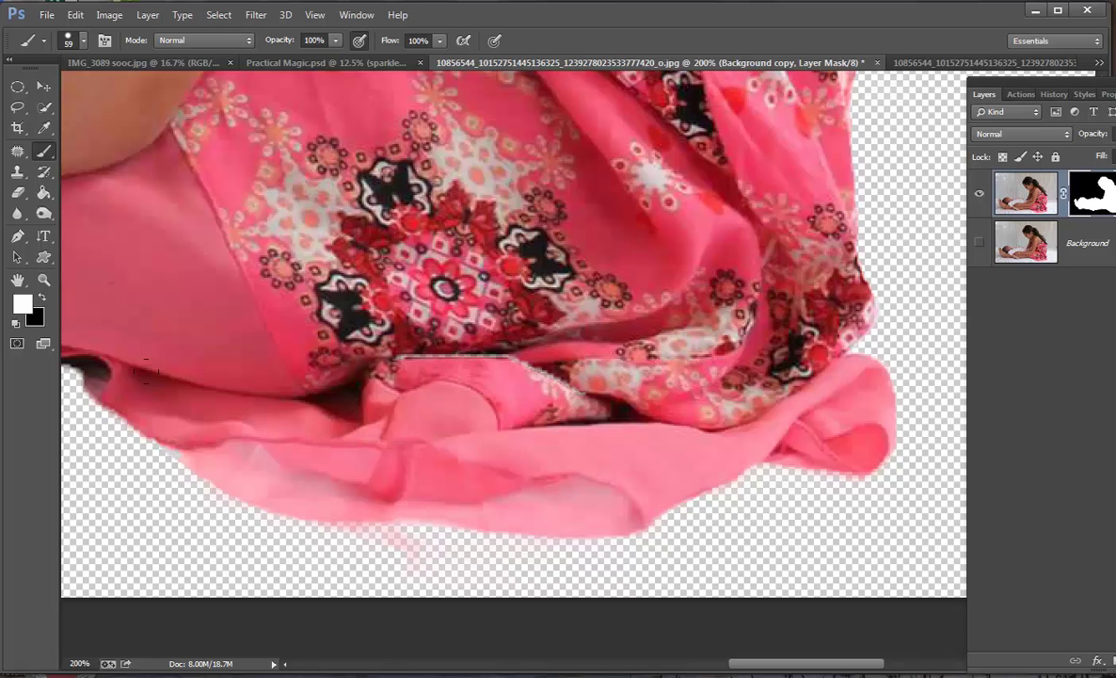
Compare the restored bottom hem with the original photo by showing and hiding the Background layer
{"action": "left_click", "coordinate": [981, 243]}
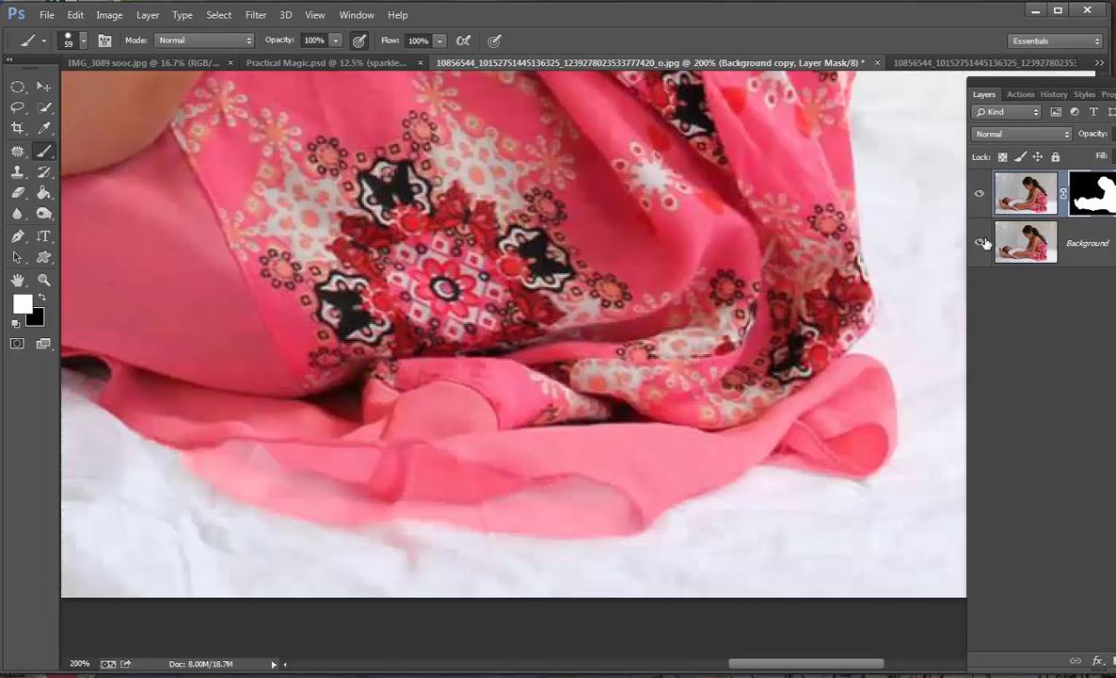
{"action": "left_click", "coordinate": [984, 244]}
{"action": "left_click", "coordinate": [984, 244]}
{"action": "left_click", "coordinate": [983, 244]}
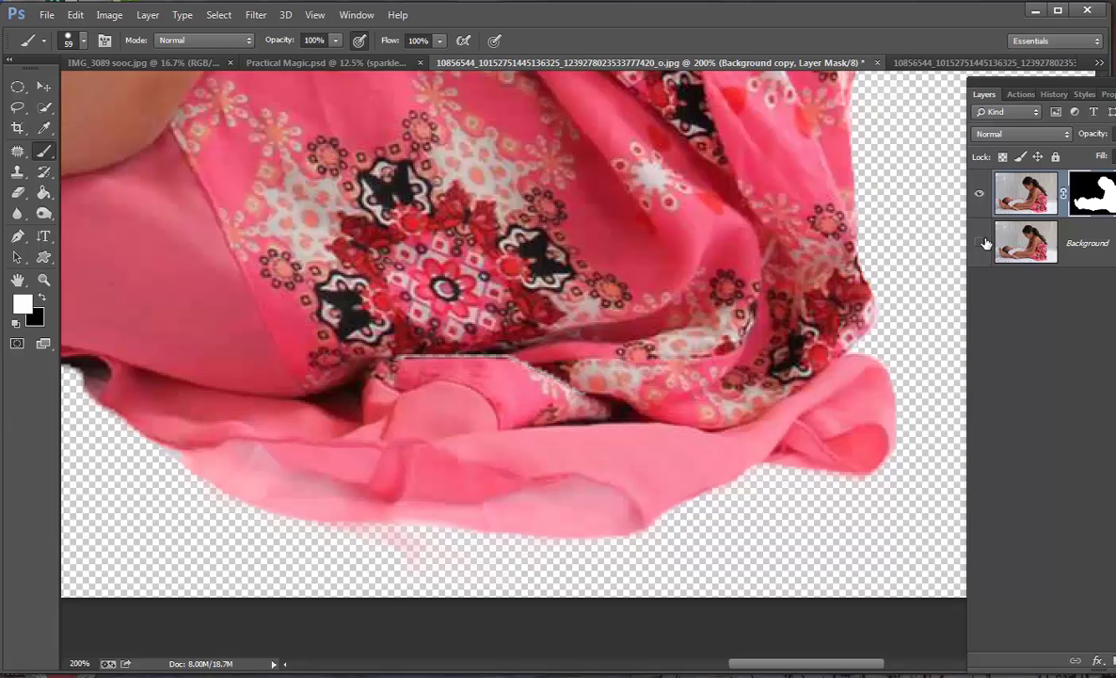
{"action": "left_click", "coordinate": [983, 244]}
{"action": "left_click", "coordinate": [984, 244]}
Reduce the brush to 33 px and restore the faded underside of the girl's leg on the mask
{"action": "left_click_drag", "start_coordinate": [872, 664], "coordinate": [757, 667]}
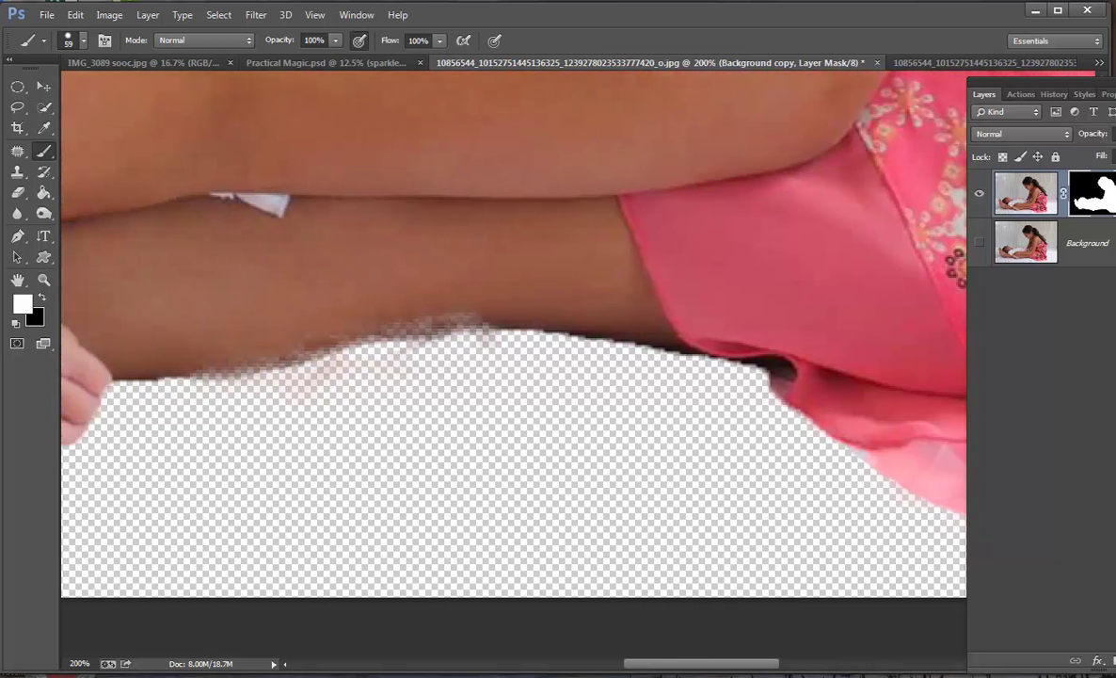
{"action": "left_click", "coordinate": [76, 42]}
{"action": "left_click_drag", "start_coordinate": [110, 88], "coordinate": [103, 91]}
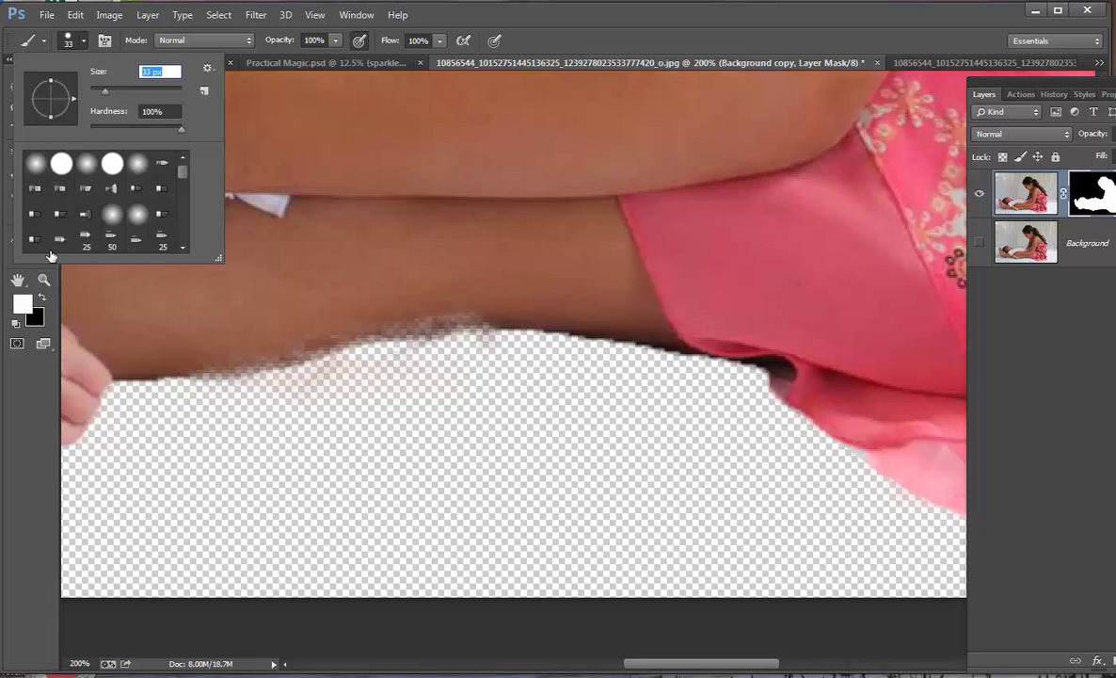
{"action": "key", "text": "Return"}
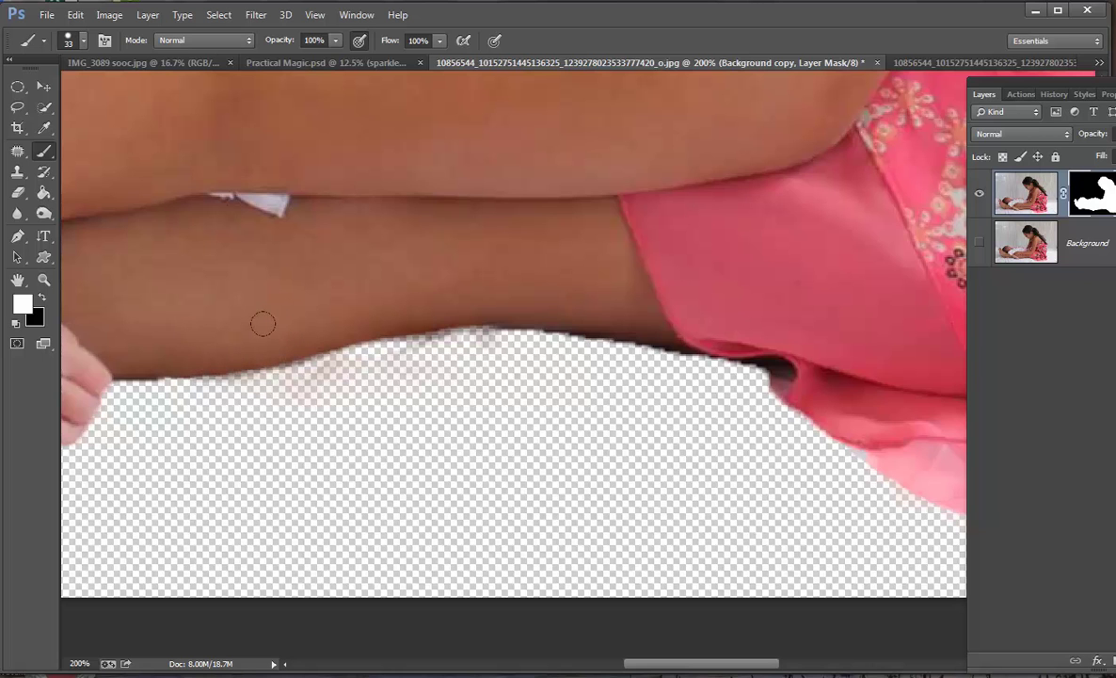
{"action": "left_click_drag", "start_coordinate": [350, 303], "coordinate": [580, 293]}
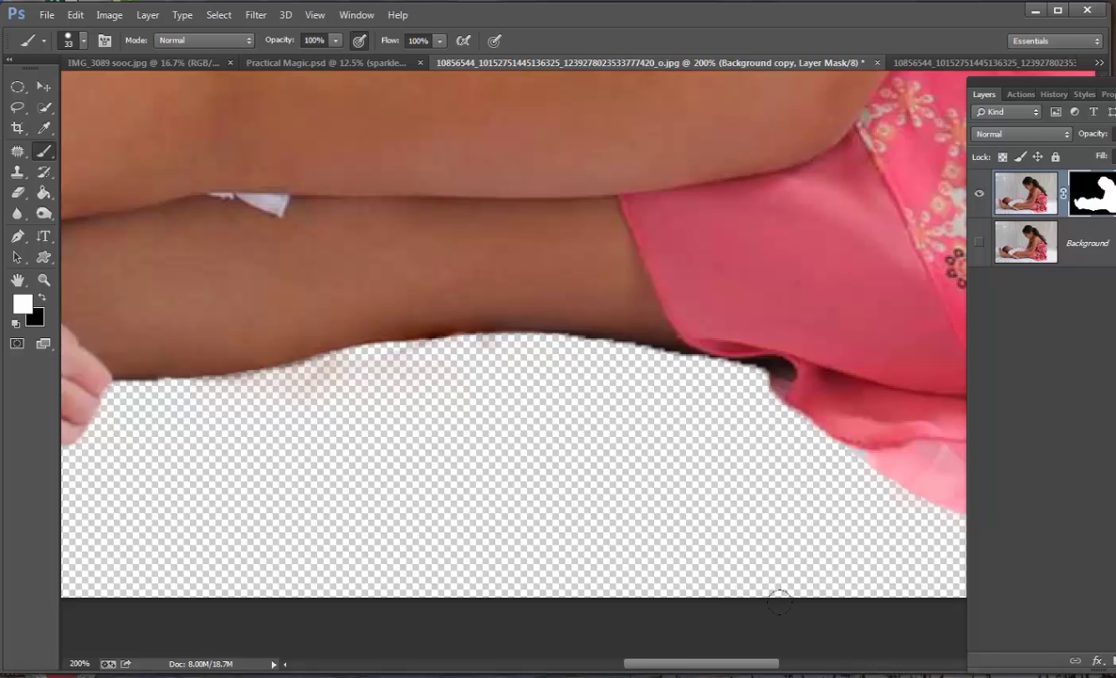
Paint the faded underside of the girl's ankle, heel and sole back in with white on the mask
{"action": "left_click_drag", "start_coordinate": [741, 666], "coordinate": [593, 671]}
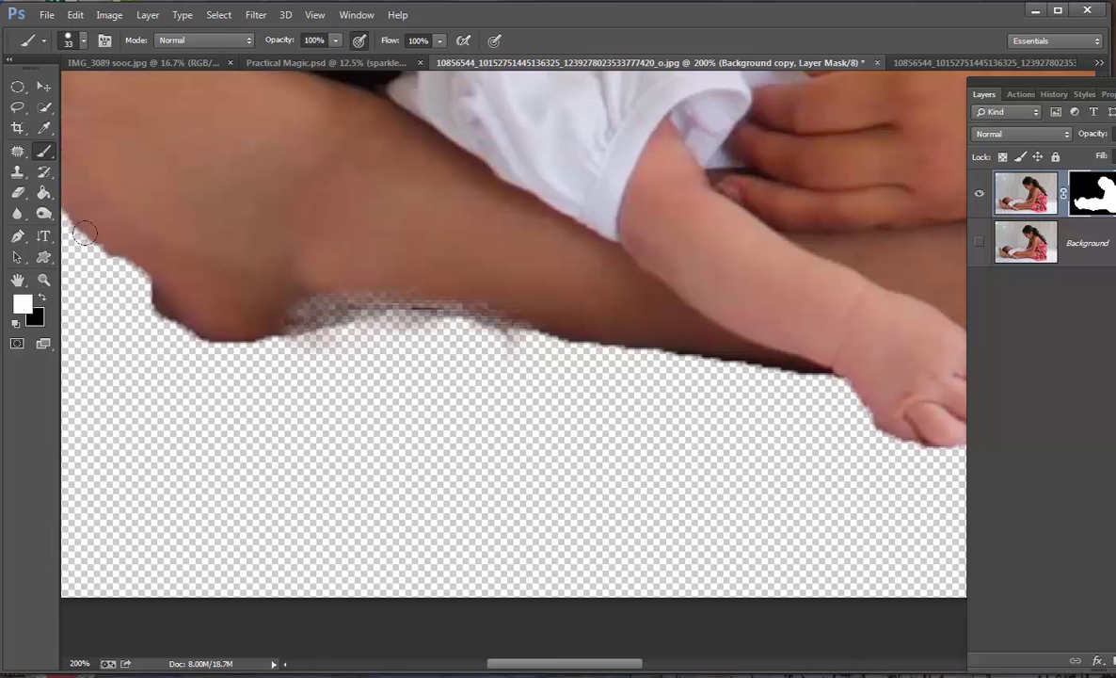
{"action": "mouse_move", "coordinate": [270, 292]}
{"action": "left_mouse_down"}
{"action": "mouse_move", "coordinate": [435, 277]}
{"action": "mouse_move", "coordinate": [535, 295]}
{"action": "mouse_move", "coordinate": [392, 278]}
{"action": "mouse_move", "coordinate": [296, 291]}
{"action": "left_mouse_up"}
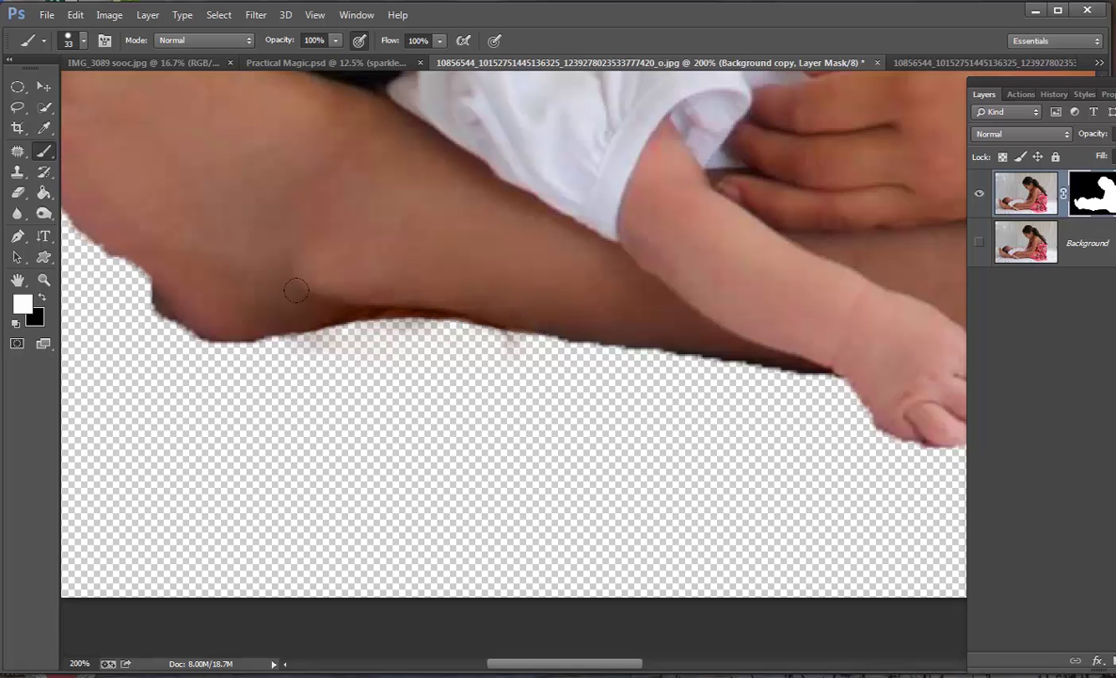
{"action": "left_click_drag", "start_coordinate": [209, 298], "coordinate": [178, 294]}
{"action": "mouse_move", "coordinate": [148, 241]}
{"action": "left_mouse_down"}
{"action": "mouse_move", "coordinate": [133, 258]}
{"action": "mouse_move", "coordinate": [90, 207]}
{"action": "mouse_move", "coordinate": [104, 239]}
{"action": "left_mouse_up"}
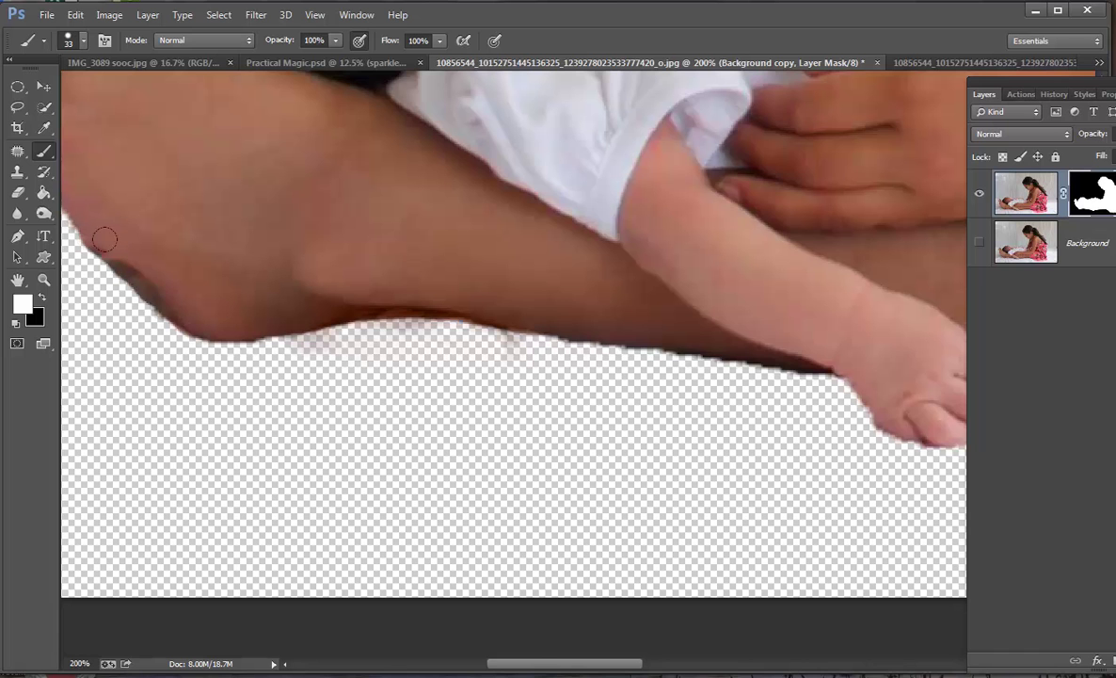
Compare the foot's edge with the Background layer and mask out the dark excess along the sole in black
{"action": "left_click_drag", "start_coordinate": [568, 665], "coordinate": [533, 665]}
{"action": "scroll", "coordinate": [254, 498], "scroll_direction": "up", "scroll_amount": 3}
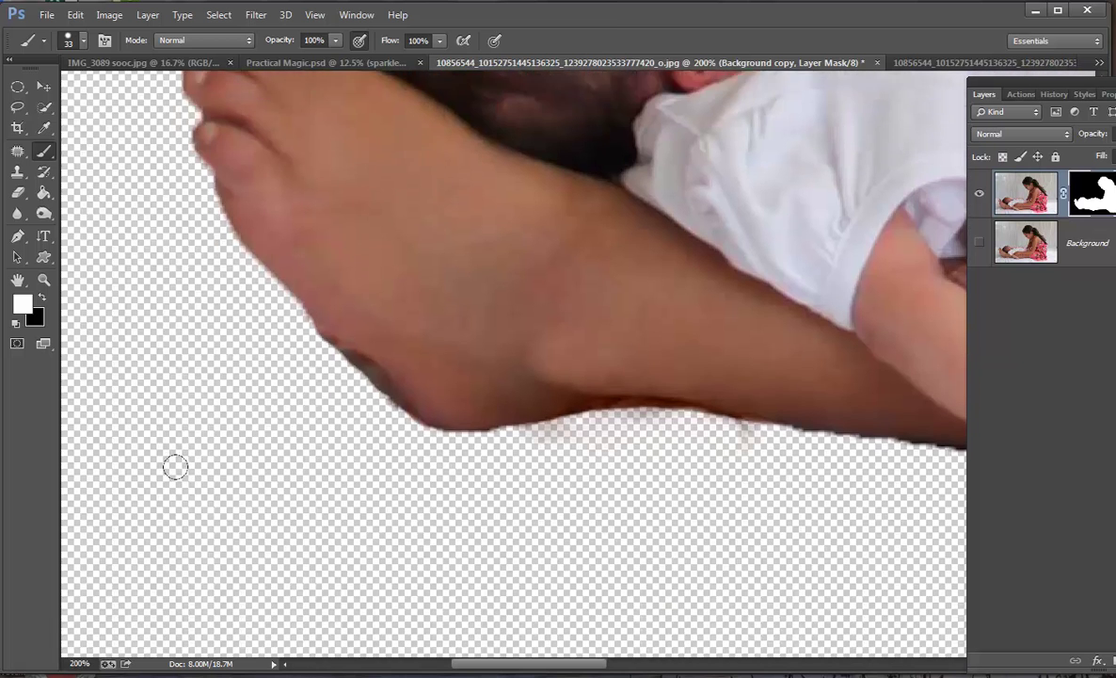
{"action": "left_click", "coordinate": [979, 245]}
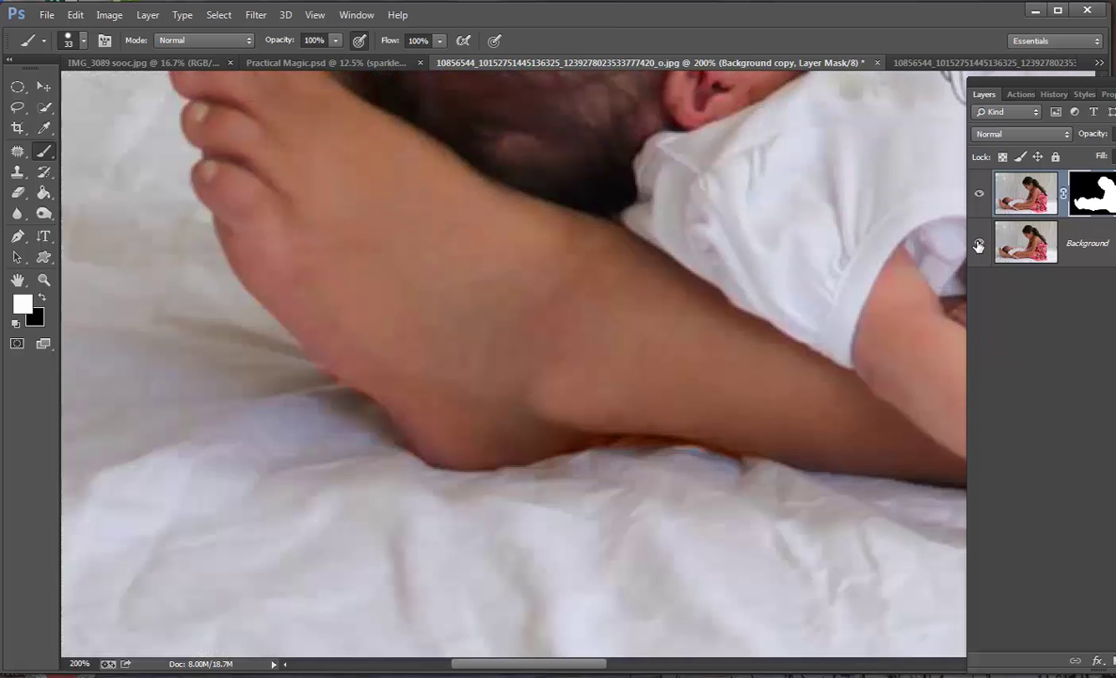
{"action": "left_click", "coordinate": [979, 245]}
{"action": "left_click", "coordinate": [979, 245]}
{"action": "left_click", "coordinate": [979, 245]}
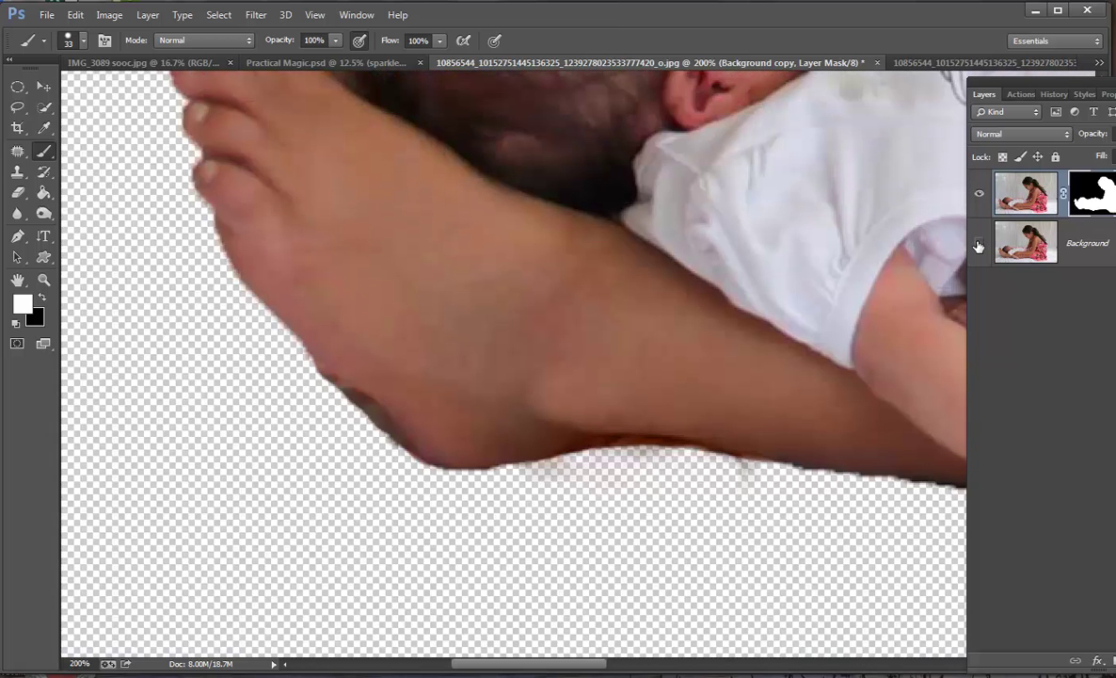
{"action": "left_click", "coordinate": [41, 299]}
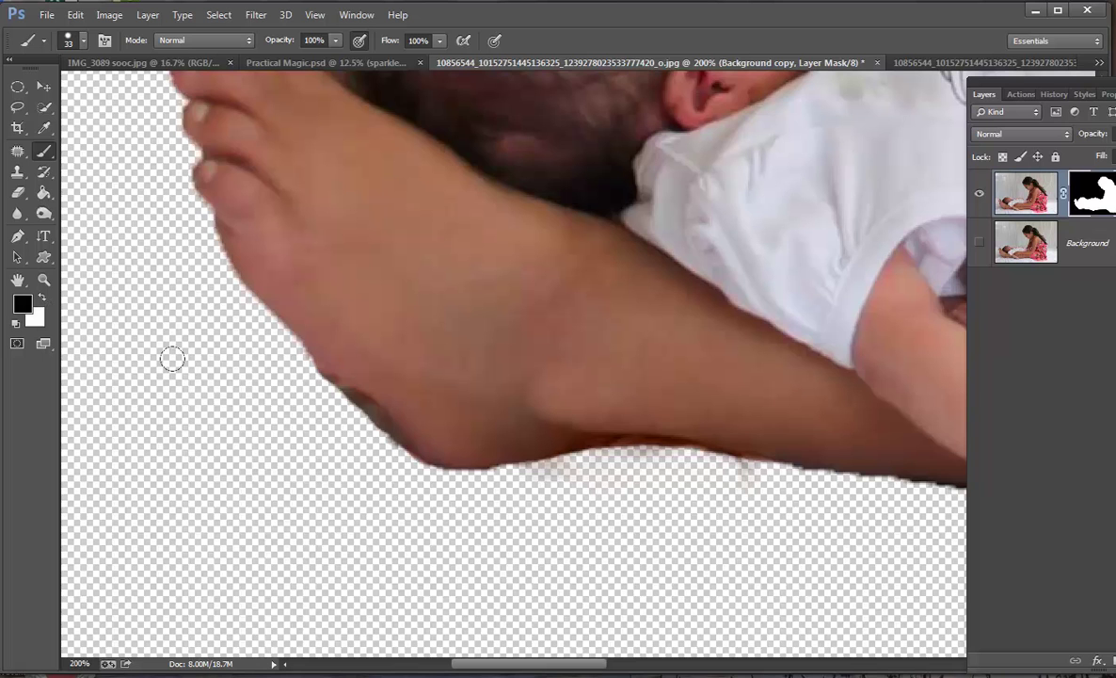
{"action": "mouse_move", "coordinate": [289, 375]}
{"action": "left_mouse_down"}
{"action": "mouse_move", "coordinate": [337, 402]}
{"action": "mouse_move", "coordinate": [370, 453]}
{"action": "left_mouse_up"}
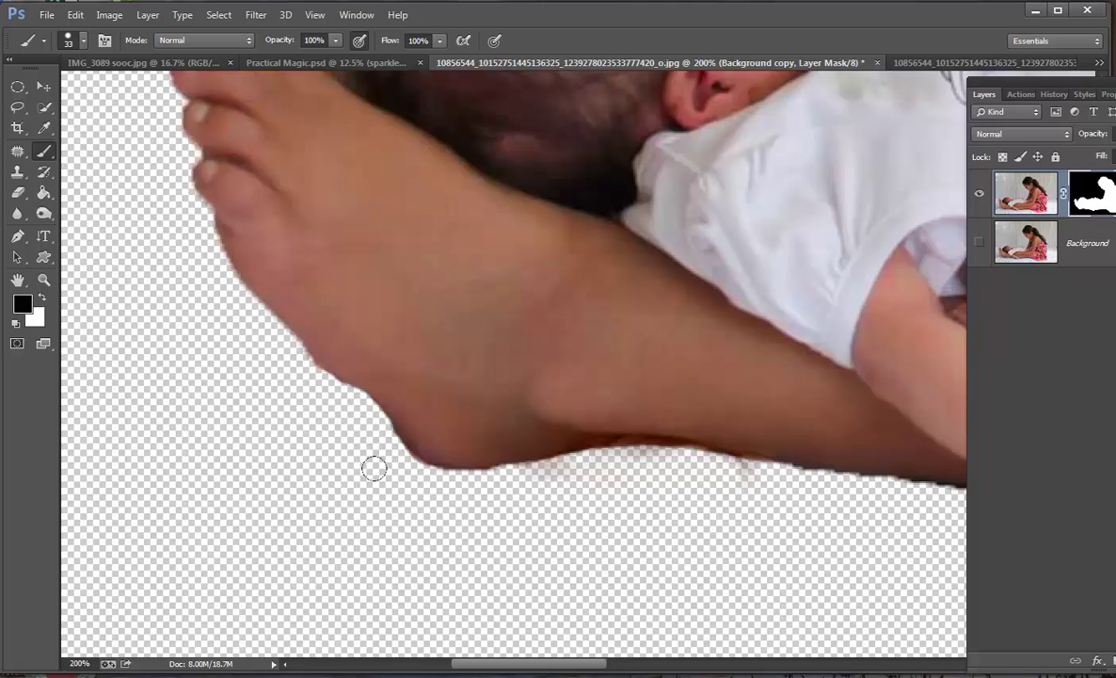
Restore the faded outline of the baby's head and forehead and the area beside the girl's foot in white on the mask
{"action": "scroll", "coordinate": [141, 442], "scroll_direction": "up", "scroll_amount": 10}
{"action": "scroll", "coordinate": [122, 429], "scroll_direction": "up", "scroll_amount": 1}
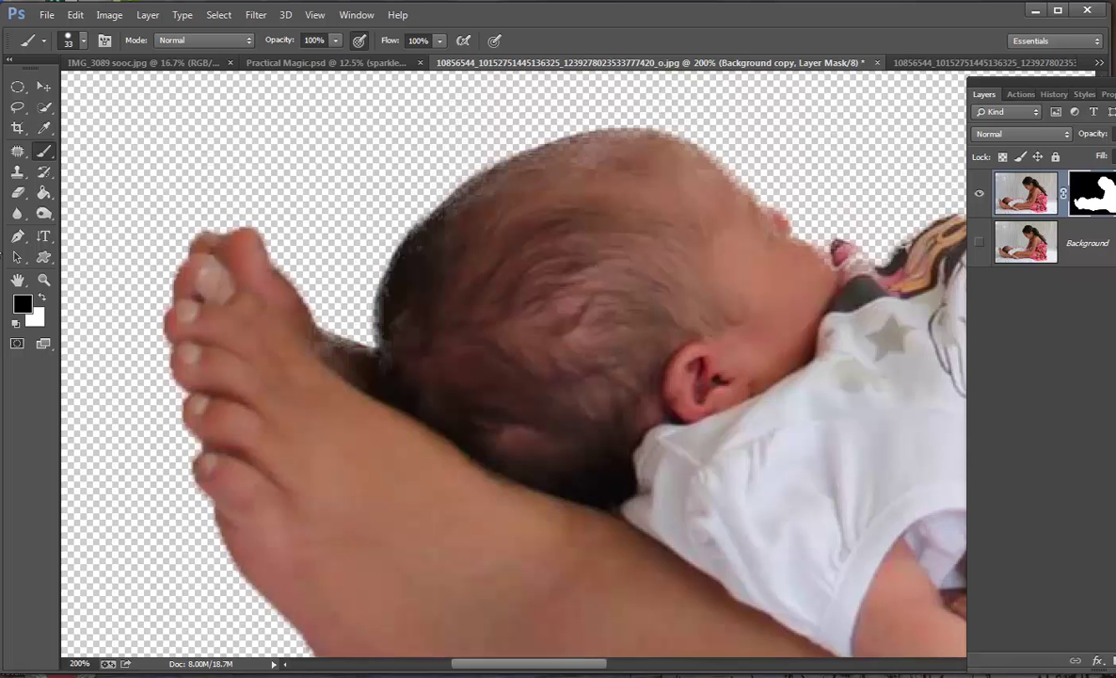
{"action": "left_click", "coordinate": [42, 296]}
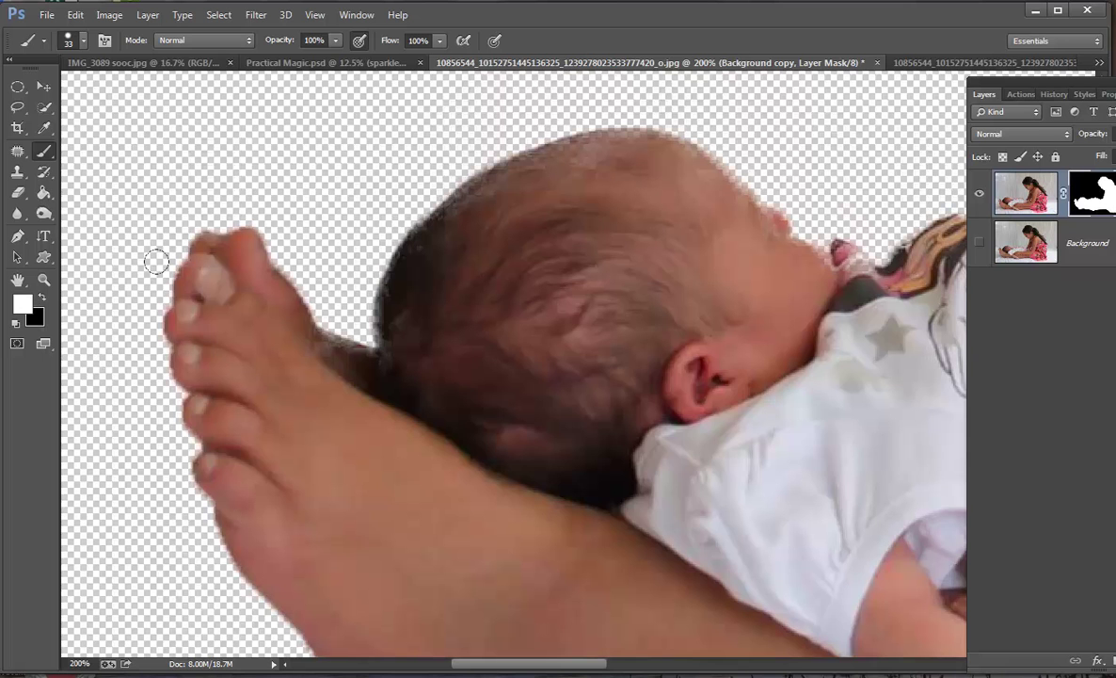
{"action": "left_click_drag", "start_coordinate": [442, 228], "coordinate": [464, 194]}
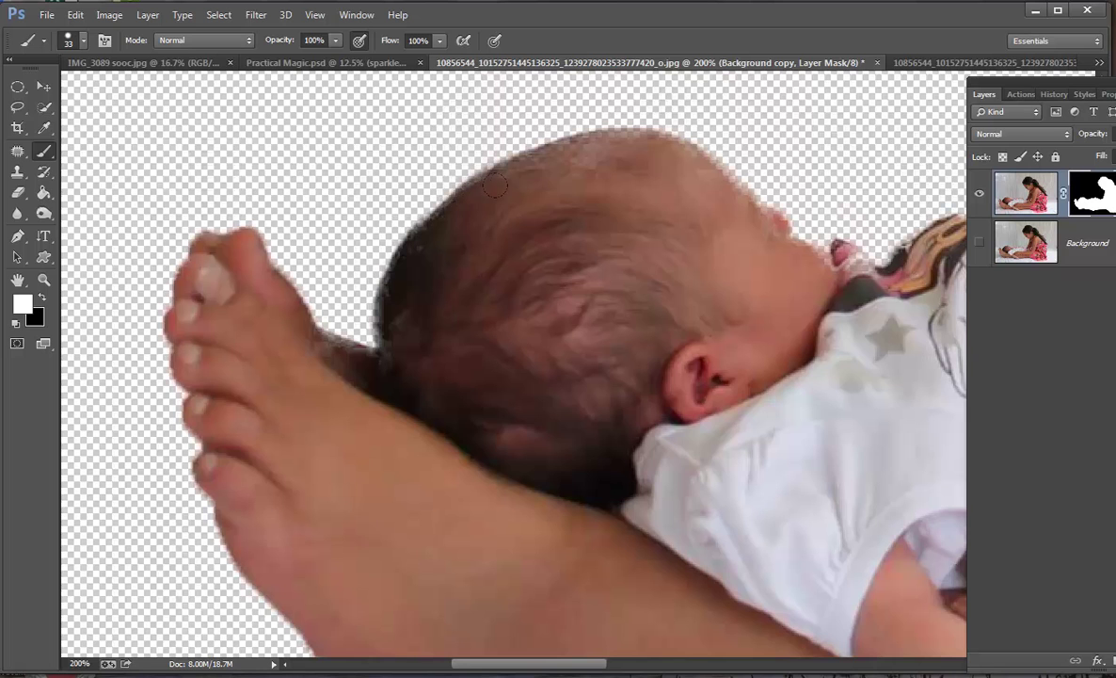
{"action": "mouse_move", "coordinate": [533, 163]}
{"action": "left_mouse_down"}
{"action": "mouse_move", "coordinate": [565, 136]}
{"action": "mouse_move", "coordinate": [600, 142]}
{"action": "mouse_move", "coordinate": [501, 169]}
{"action": "mouse_move", "coordinate": [410, 231]}
{"action": "mouse_move", "coordinate": [373, 301]}
{"action": "mouse_move", "coordinate": [375, 339]}
{"action": "left_mouse_up"}
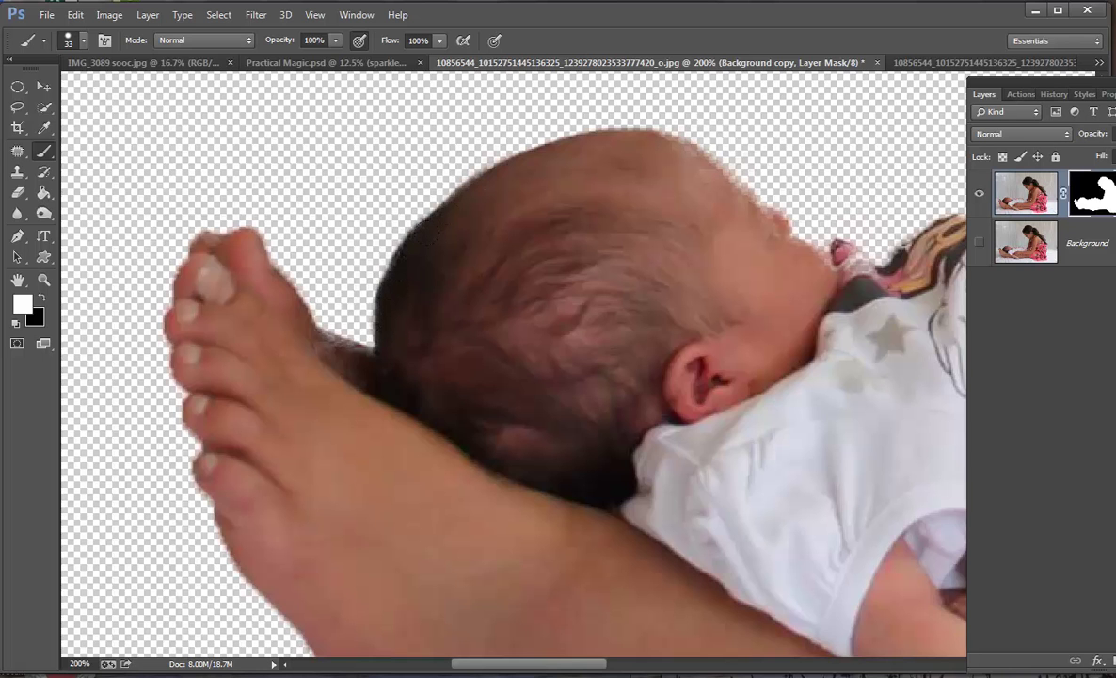
{"action": "mouse_move", "coordinate": [630, 152]}
{"action": "left_mouse_down"}
{"action": "mouse_move", "coordinate": [670, 157]}
{"action": "mouse_move", "coordinate": [744, 226]}
{"action": "mouse_move", "coordinate": [690, 170]}
{"action": "mouse_move", "coordinate": [598, 134]}
{"action": "mouse_move", "coordinate": [565, 143]}
{"action": "left_mouse_up"}
{"action": "mouse_move", "coordinate": [301, 341]}
{"action": "left_mouse_down"}
{"action": "mouse_move", "coordinate": [299, 354]}
{"action": "mouse_move", "coordinate": [322, 351]}
{"action": "left_mouse_up"}
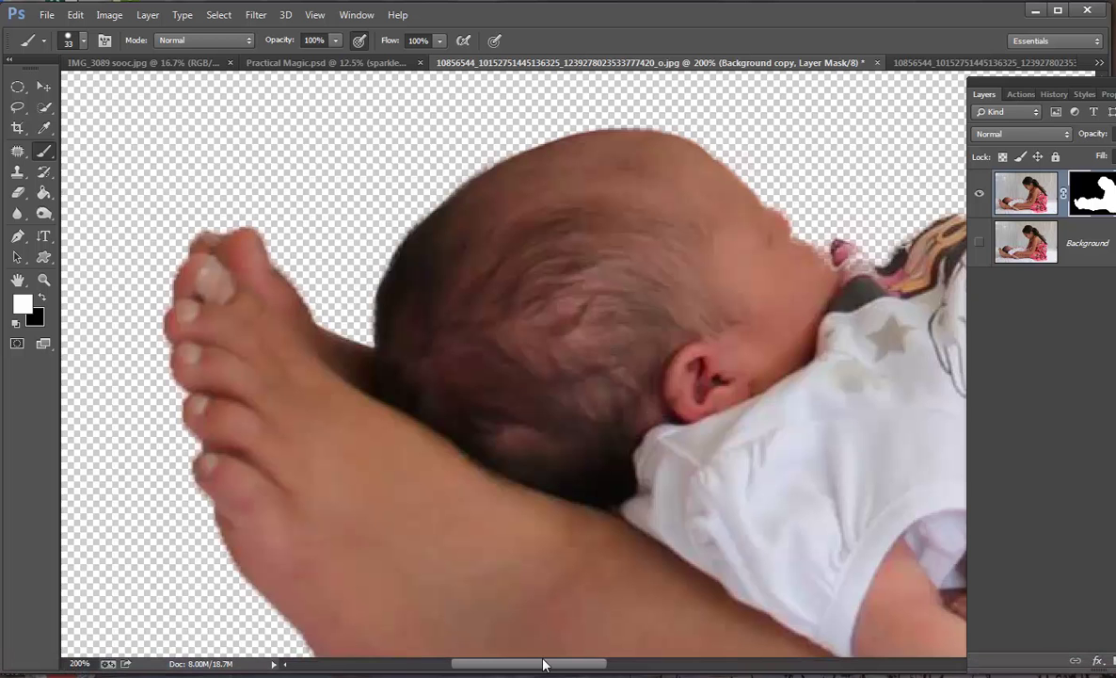
Check the baby's shirt against the Background layer and restore its upper edge, collar and the face outline in white on the mask
{"action": "left_click_drag", "start_coordinate": [548, 666], "coordinate": [618, 667]}
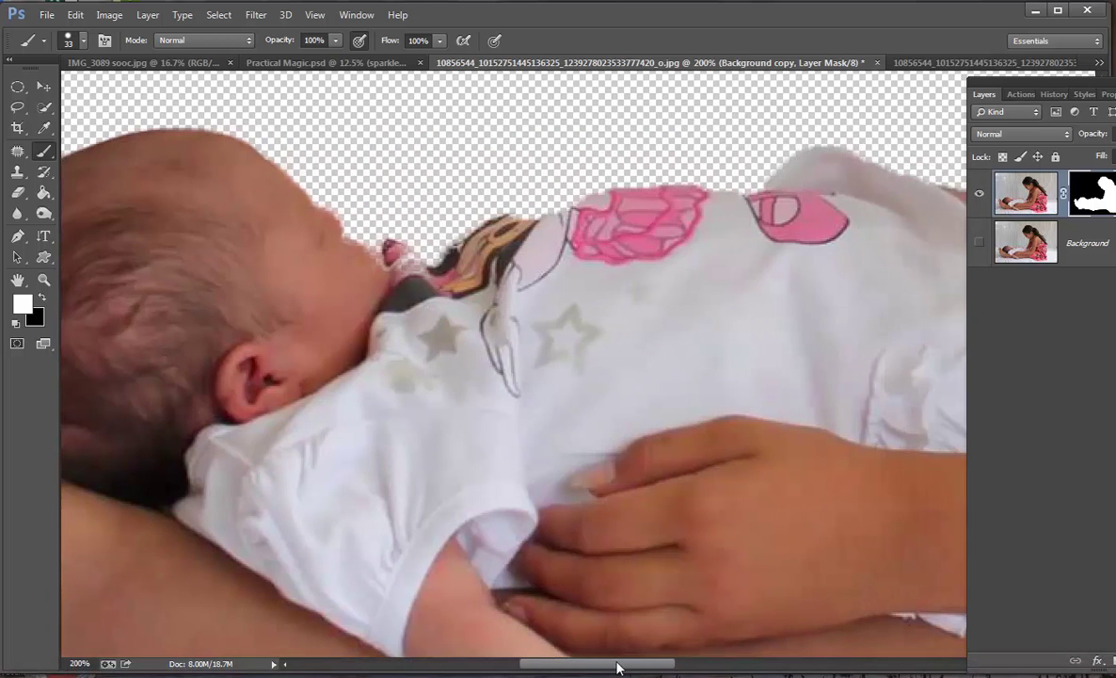
{"action": "left_click", "coordinate": [979, 244]}
{"action": "left_click", "coordinate": [979, 244]}
{"action": "left_click", "coordinate": [978, 244]}
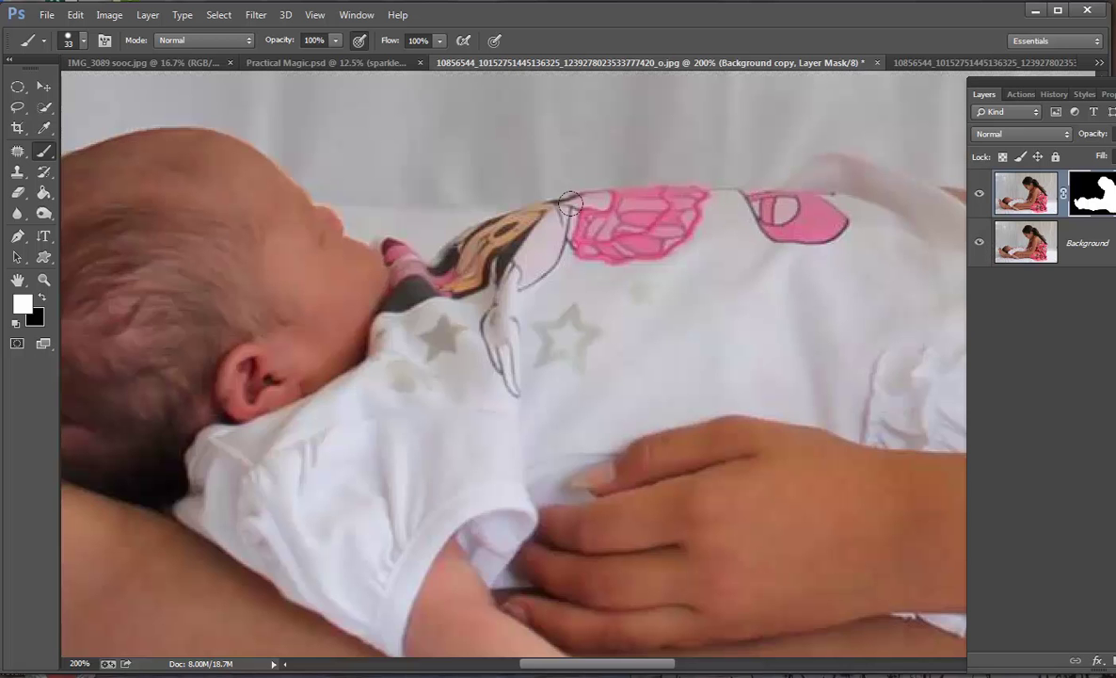
{"action": "left_click", "coordinate": [979, 243]}
{"action": "mouse_move", "coordinate": [562, 208]}
{"action": "left_mouse_down"}
{"action": "mouse_move", "coordinate": [453, 205]}
{"action": "mouse_move", "coordinate": [513, 194]}
{"action": "mouse_move", "coordinate": [631, 200]}
{"action": "left_mouse_up"}
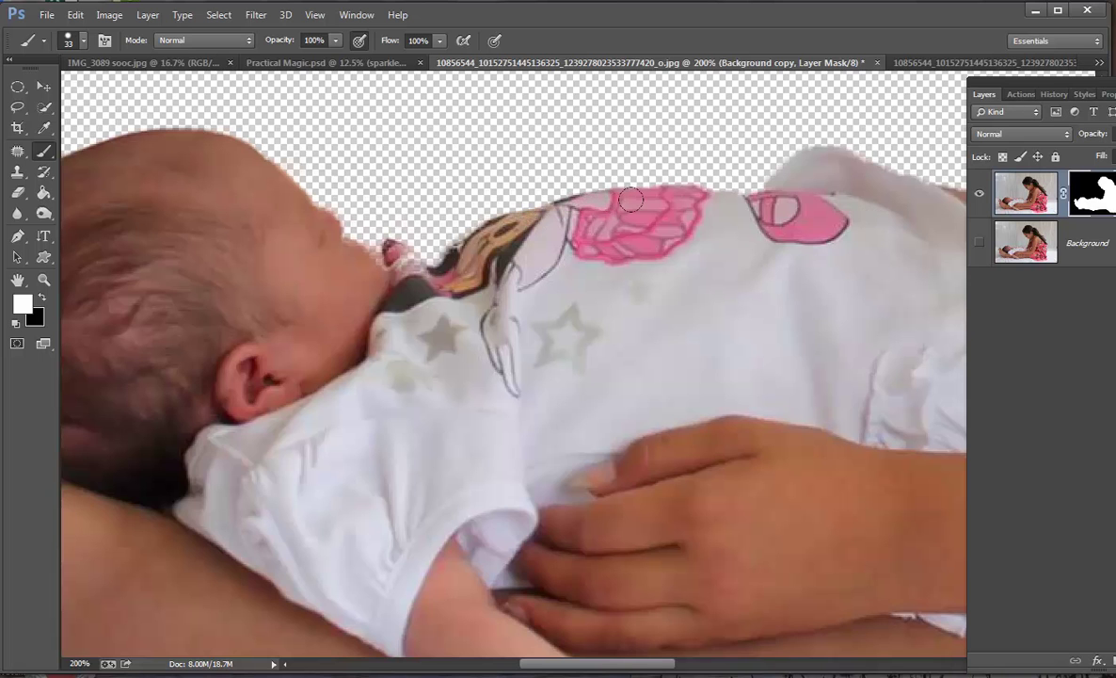
{"action": "mouse_move", "coordinate": [456, 242]}
{"action": "left_mouse_down"}
{"action": "mouse_move", "coordinate": [405, 268]}
{"action": "mouse_move", "coordinate": [285, 203]}
{"action": "left_mouse_up"}
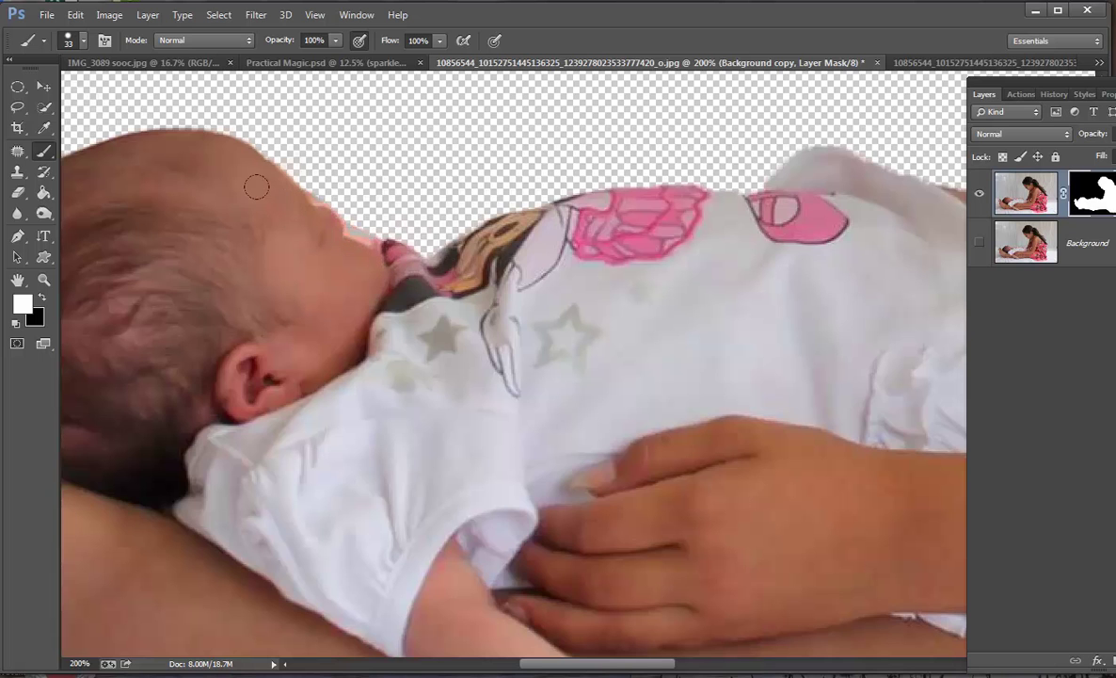
Compare the baby's profile with the Background layer, reduce the brush to 8 px and mask out the backdrop fringe along the face in black
{"action": "left_click", "coordinate": [978, 245]}
{"action": "left_click", "coordinate": [979, 245]}
{"action": "left_click", "coordinate": [979, 245]}
{"action": "left_click", "coordinate": [978, 244]}
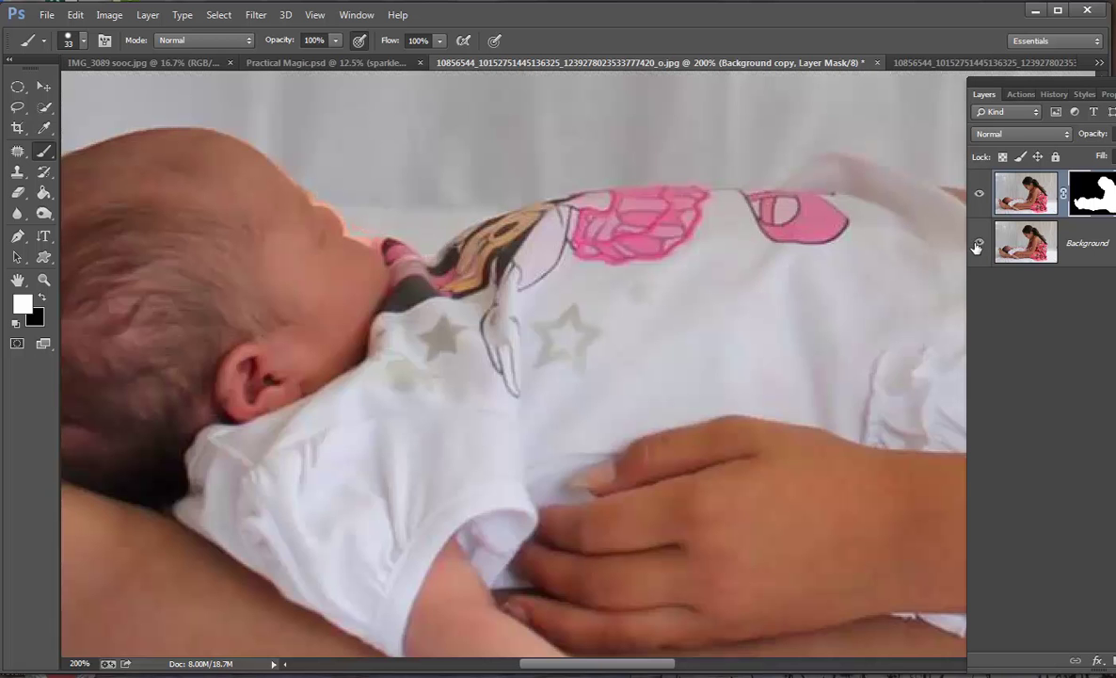
{"action": "left_click", "coordinate": [979, 244]}
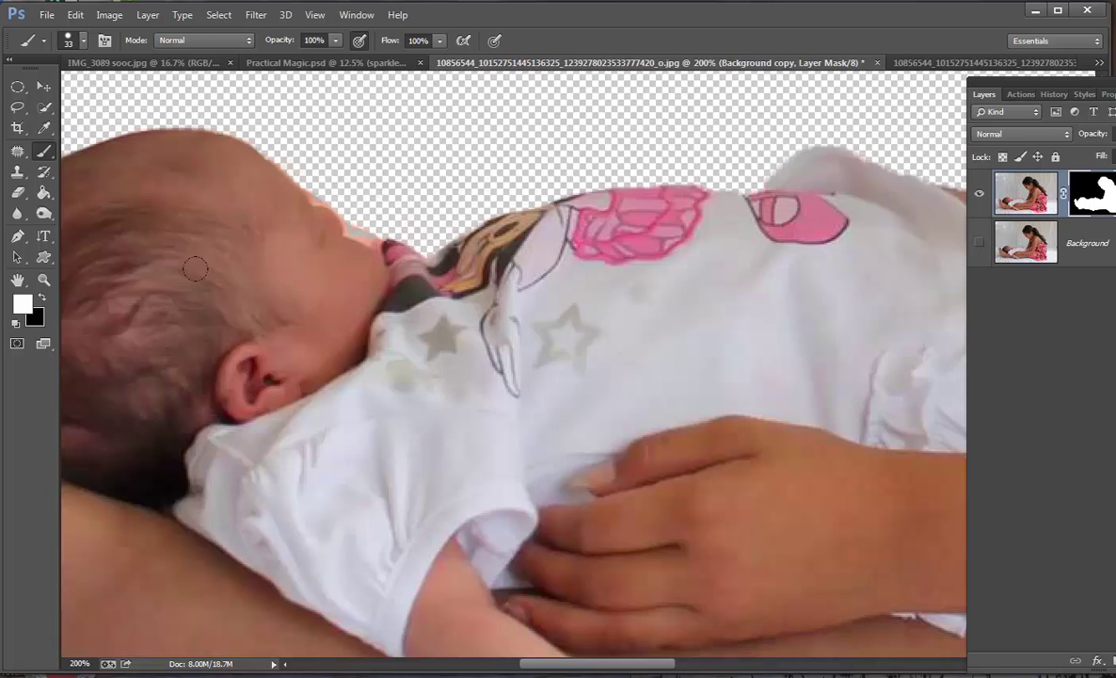
{"action": "left_click", "coordinate": [41, 299]}
{"action": "left_click", "coordinate": [82, 42]}
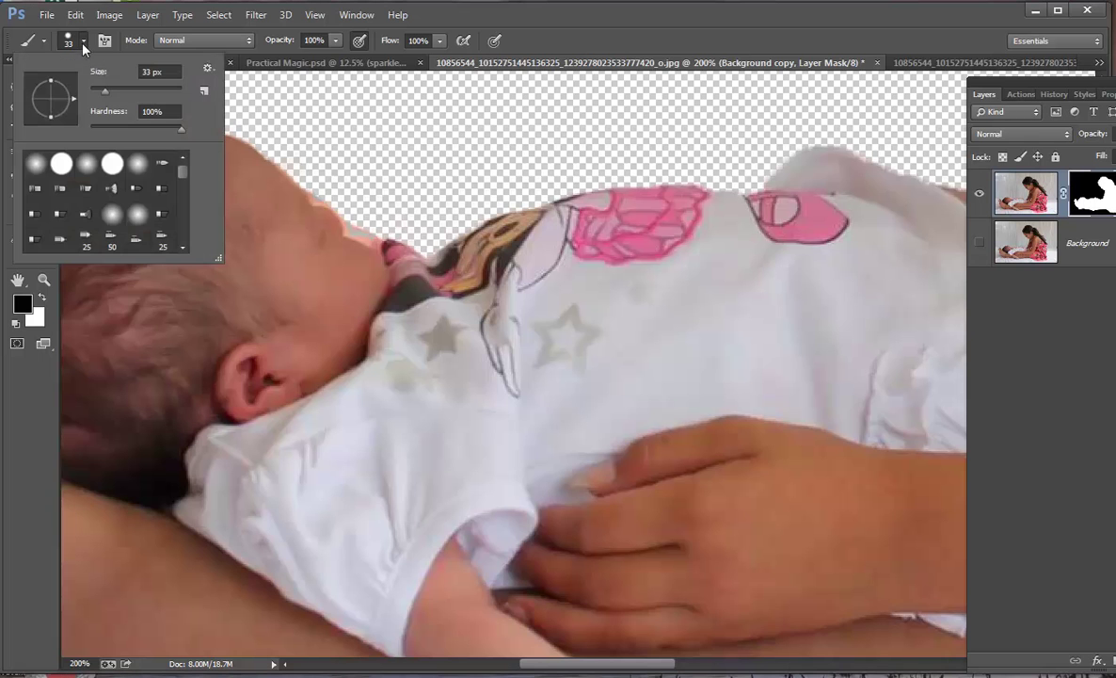
{"action": "left_click_drag", "start_coordinate": [102, 92], "coordinate": [87, 87]}
{"action": "left_click", "coordinate": [306, 183]}
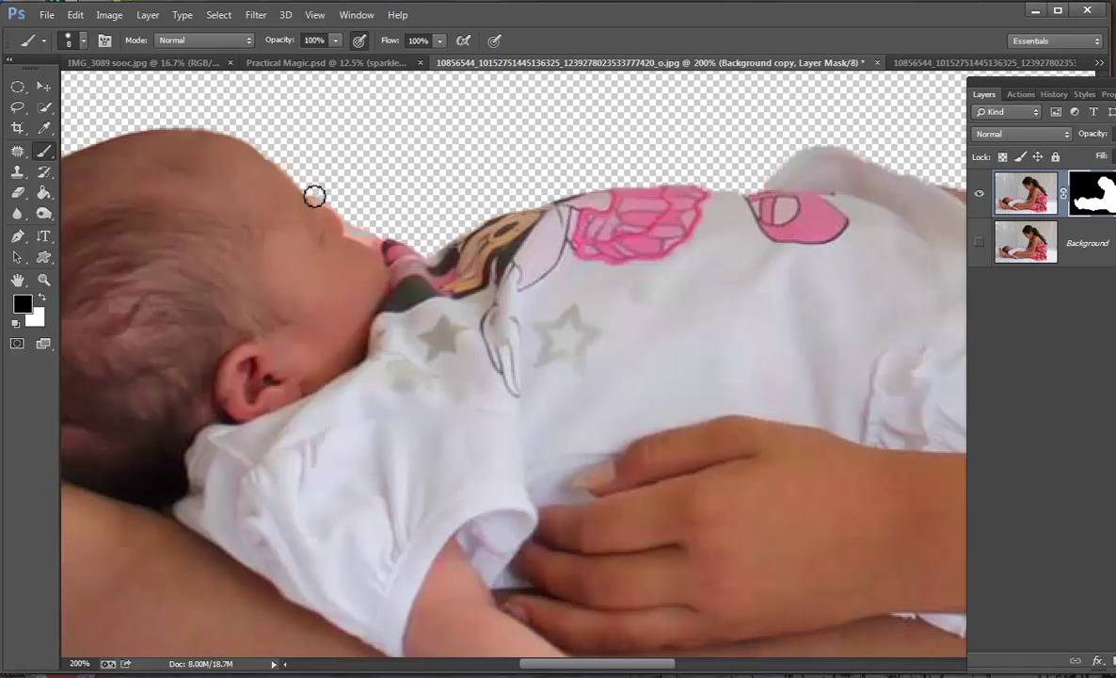
{"action": "mouse_move", "coordinate": [318, 202]}
{"action": "left_mouse_down"}
{"action": "mouse_move", "coordinate": [346, 211]}
{"action": "mouse_move", "coordinate": [357, 239]}
{"action": "mouse_move", "coordinate": [388, 245]}
{"action": "mouse_move", "coordinate": [357, 228]}
{"action": "mouse_move", "coordinate": [376, 224]}
{"action": "left_mouse_up"}
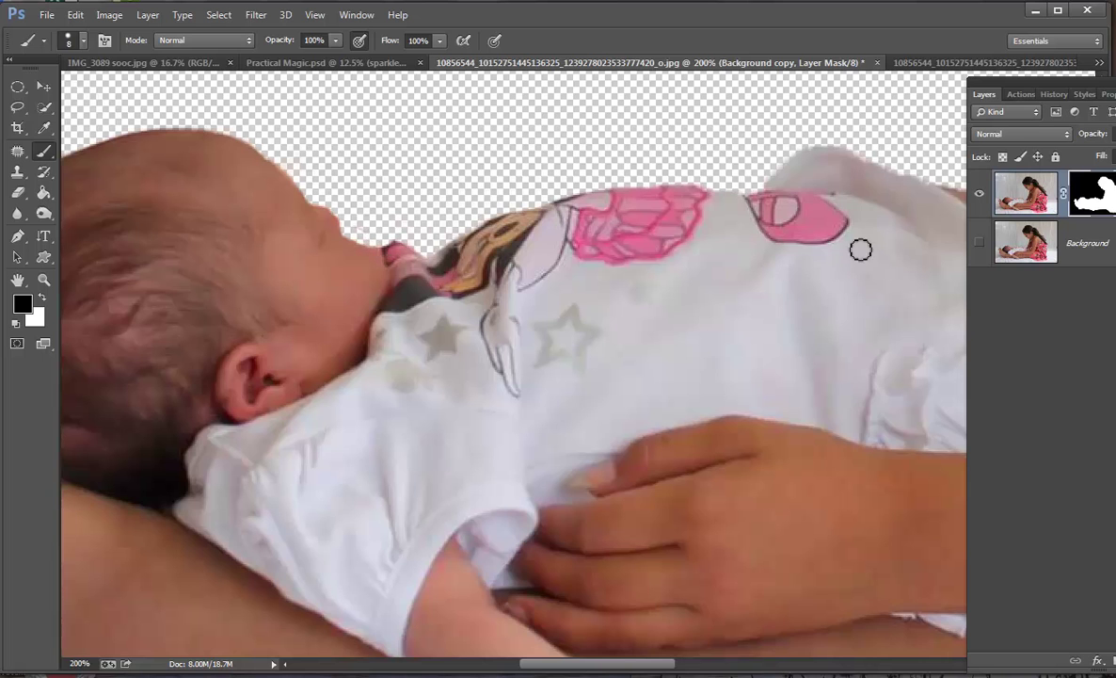
Check the baby's face and neckline against the Background layer and paint the faded pink collar back in with white on the mask
{"action": "left_click", "coordinate": [978, 245]}
{"action": "left_click", "coordinate": [978, 245]}
{"action": "left_click", "coordinate": [977, 244]}
{"action": "left_click", "coordinate": [977, 244]}
{"action": "left_click", "coordinate": [977, 245]}
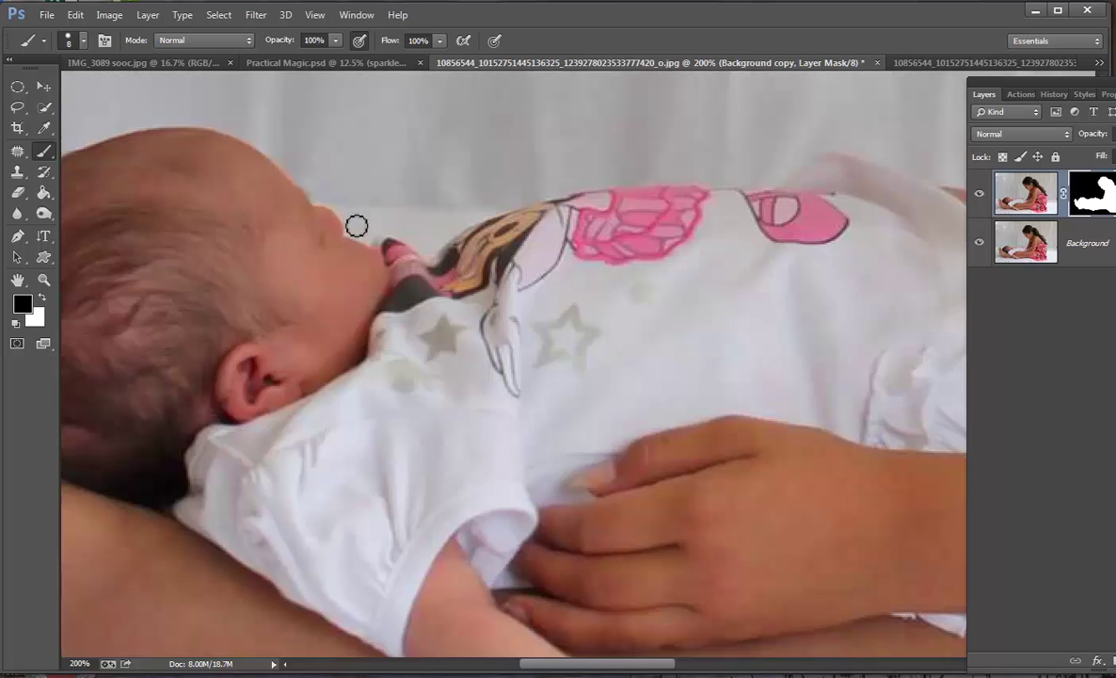
{"action": "left_click", "coordinate": [979, 244]}
{"action": "left_click", "coordinate": [979, 244]}
{"action": "left_click", "coordinate": [980, 245]}
{"action": "left_click", "coordinate": [980, 246]}
{"action": "left_click", "coordinate": [979, 246]}
{"action": "left_click", "coordinate": [980, 246]}
{"action": "left_click", "coordinate": [979, 246]}
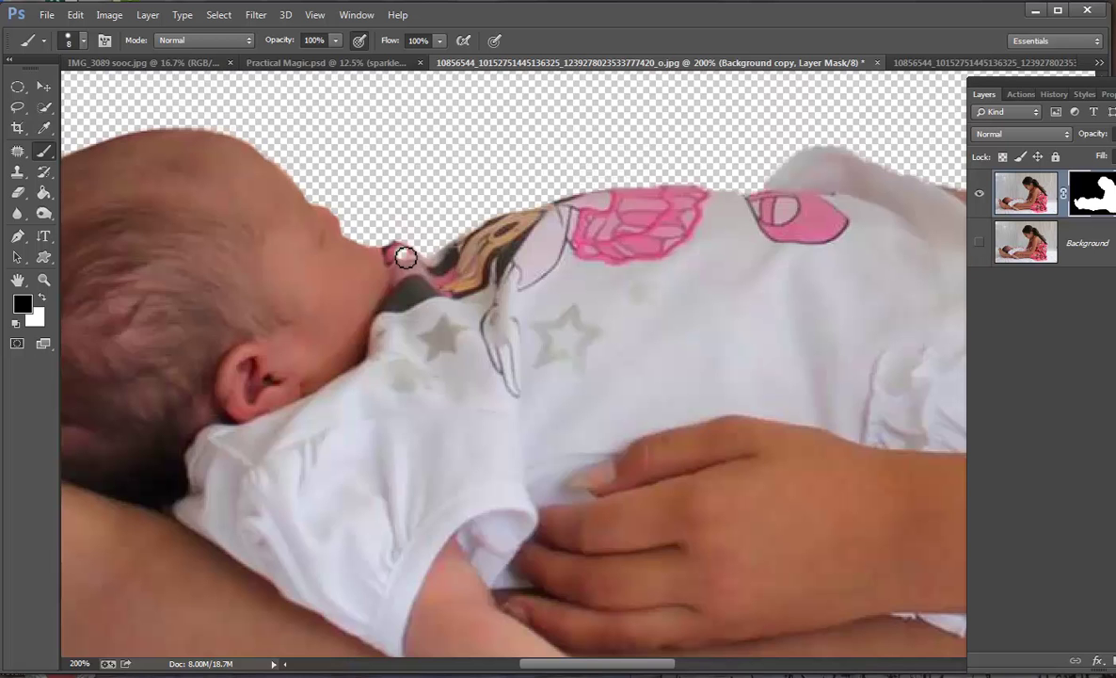
{"action": "left_click", "coordinate": [42, 297]}
{"action": "left_click_drag", "start_coordinate": [411, 257], "coordinate": [397, 252]}
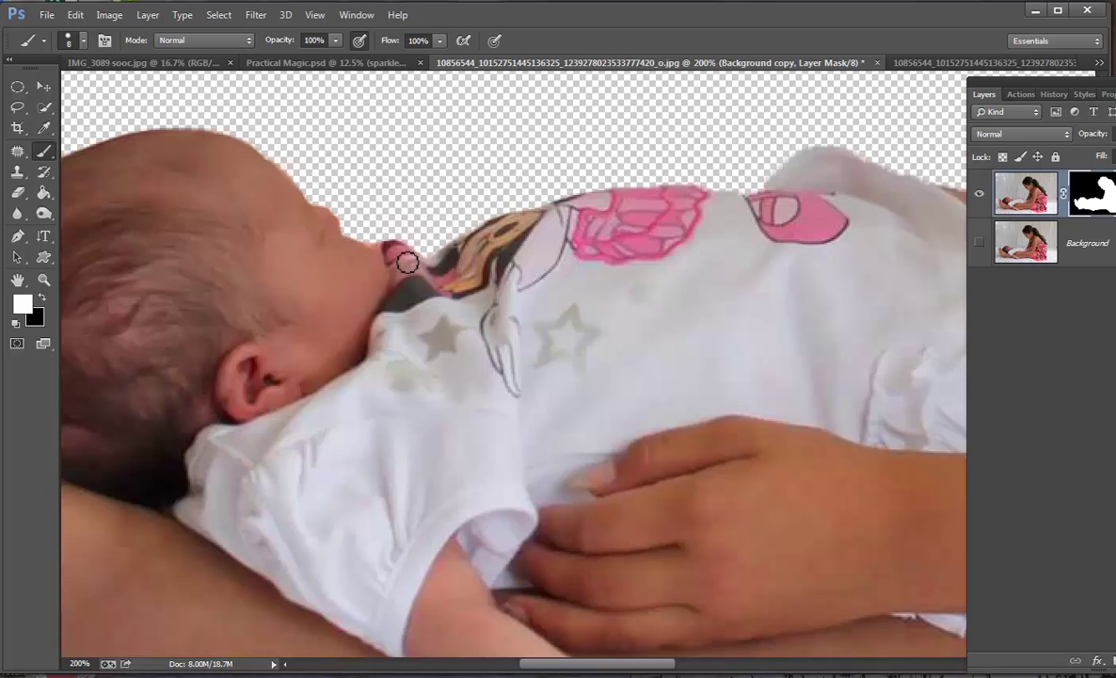
Compare the baby's diaper with the Background layer and restore its notched upper edge in white on the mask
{"action": "left_click_drag", "start_coordinate": [598, 664], "coordinate": [663, 666]}
{"action": "left_click", "coordinate": [980, 245]}
{"action": "left_click", "coordinate": [979, 244]}
{"action": "left_click", "coordinate": [980, 245]}
{"action": "left_click", "coordinate": [980, 244]}
{"action": "left_click", "coordinate": [980, 245]}
{"action": "left_click", "coordinate": [979, 244]}
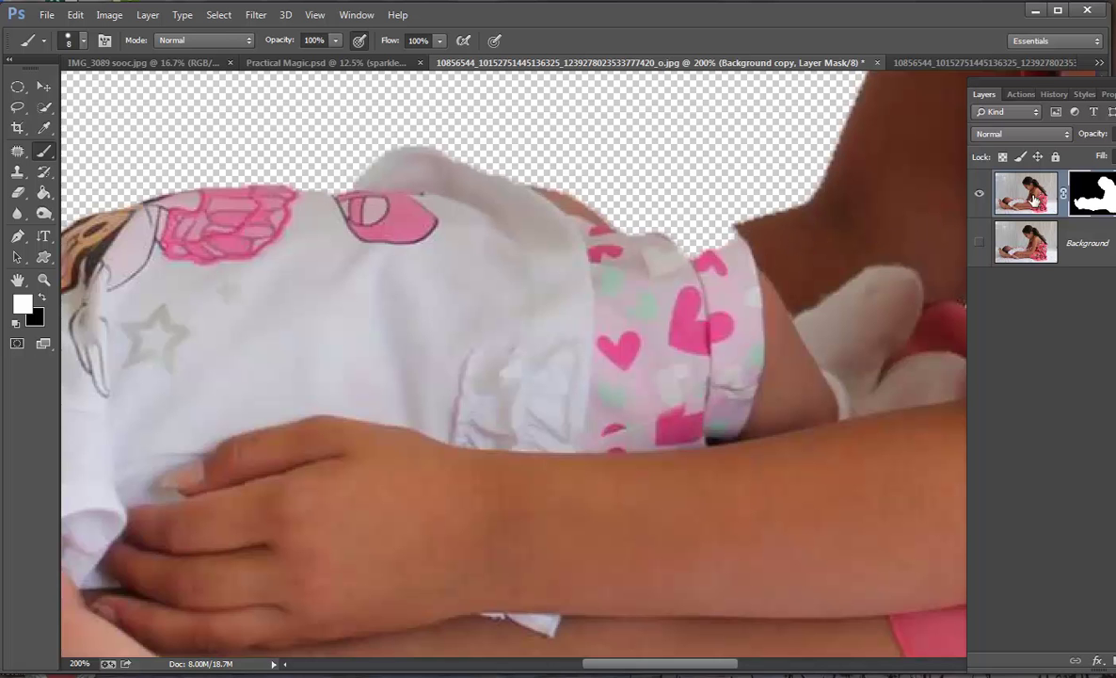
{"action": "left_click_drag", "start_coordinate": [749, 236], "coordinate": [668, 247]}
{"action": "key", "text": "ctrl+z"}
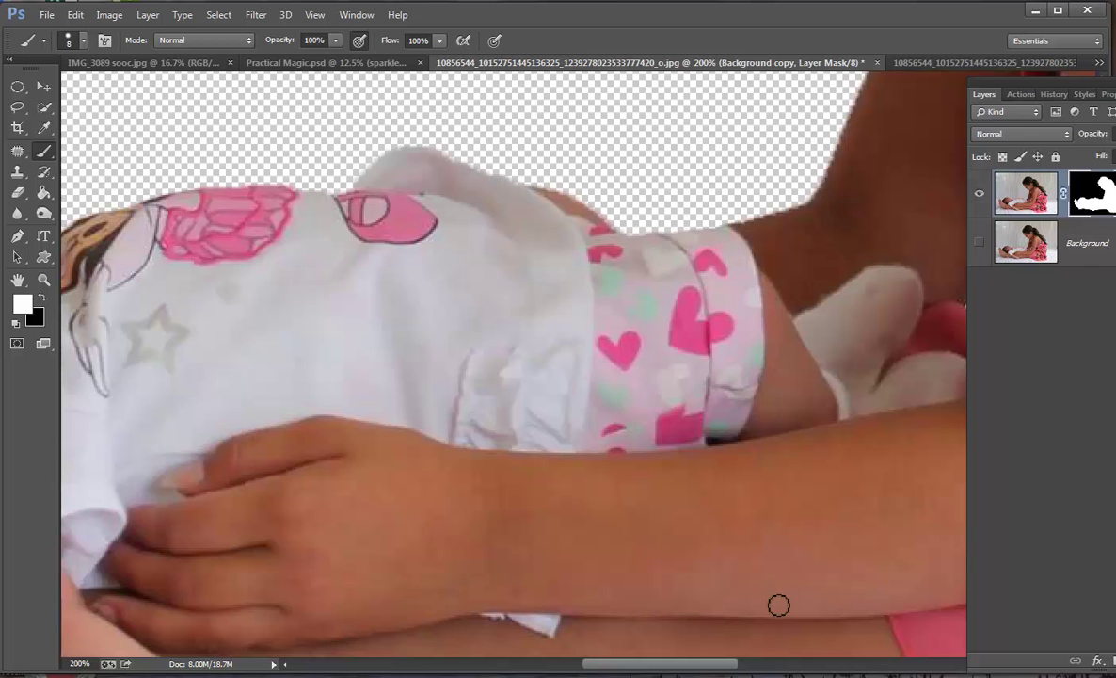
Mask out the white backdrop in the gap between the girl's arms in black with the 8 px brush
{"action": "left_click_drag", "start_coordinate": [695, 668], "coordinate": [733, 669]}
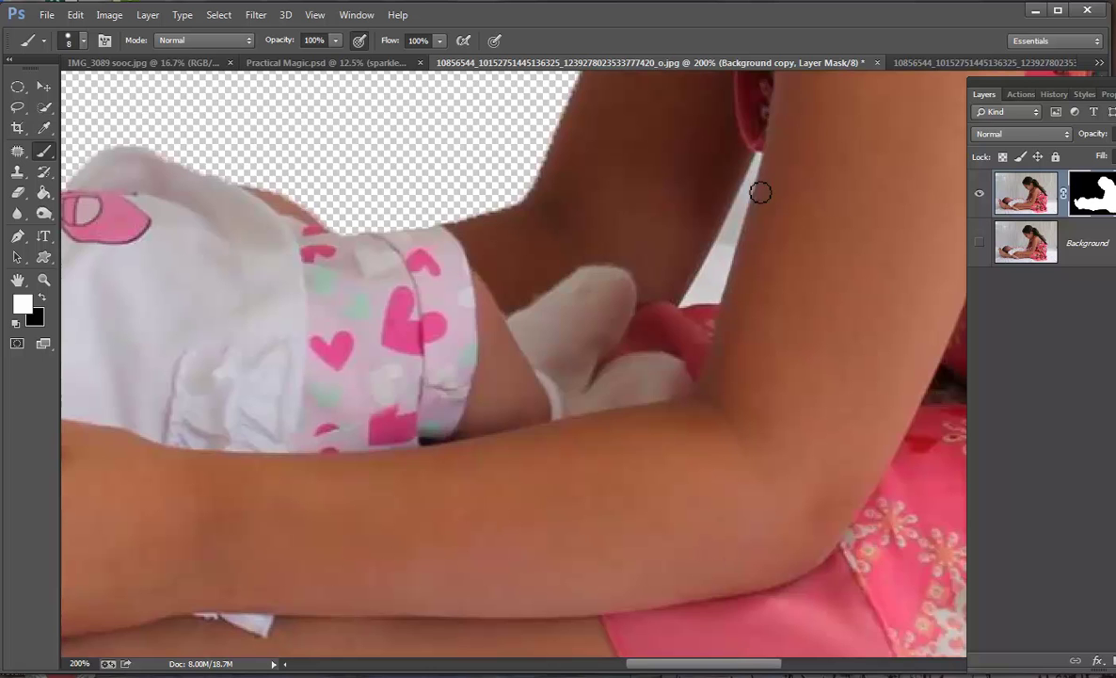
{"action": "left_click", "coordinate": [77, 42]}
{"action": "left_click_drag", "start_coordinate": [94, 92], "coordinate": [94, 93]}
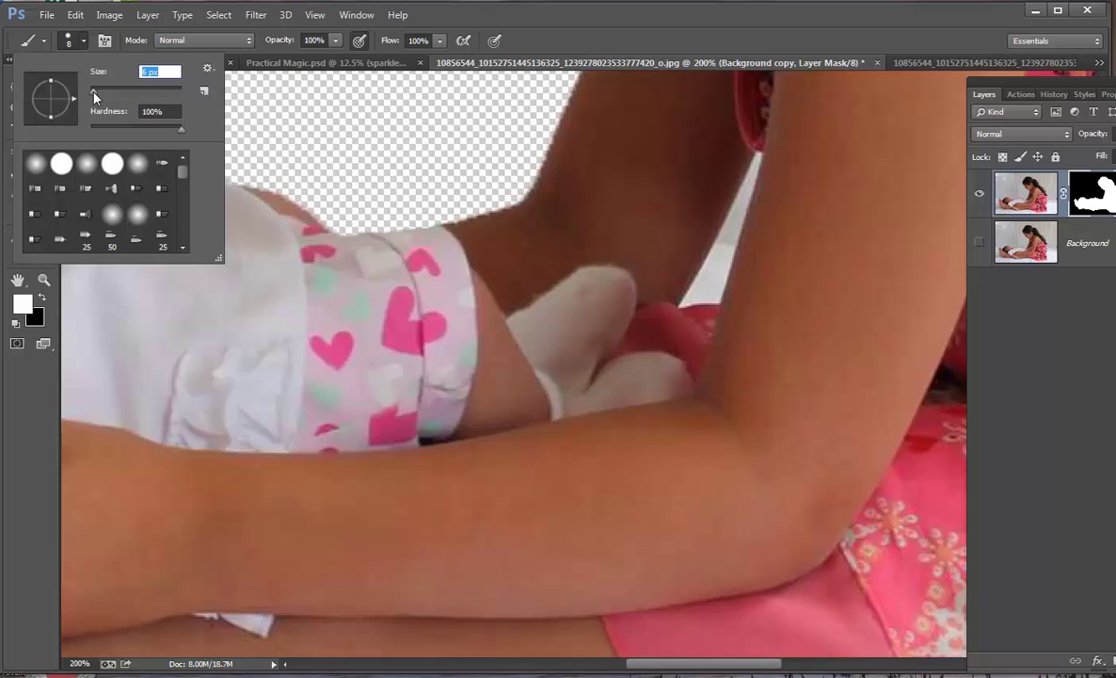
{"action": "left_click_drag", "start_coordinate": [88, 94], "coordinate": [94, 93]}
{"action": "left_click", "coordinate": [40, 299]}
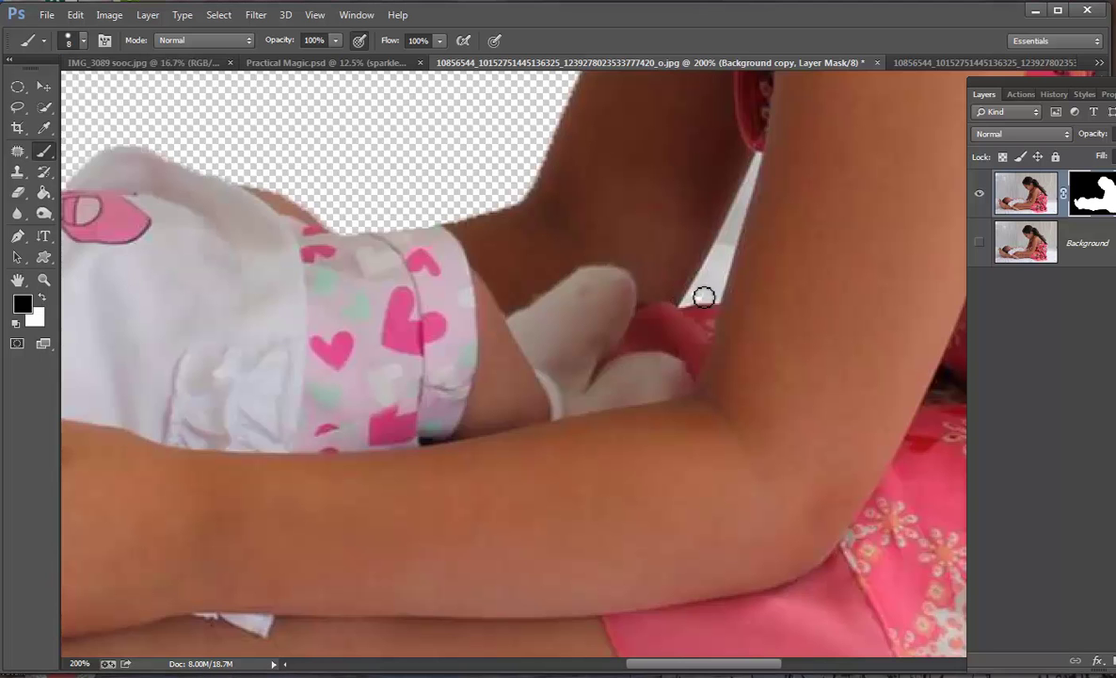
{"action": "mouse_move", "coordinate": [716, 276]}
{"action": "left_mouse_down"}
{"action": "mouse_move", "coordinate": [745, 212]}
{"action": "mouse_move", "coordinate": [719, 303]}
{"action": "mouse_move", "coordinate": [700, 303]}
{"action": "mouse_move", "coordinate": [721, 270]}
{"action": "left_mouse_up"}
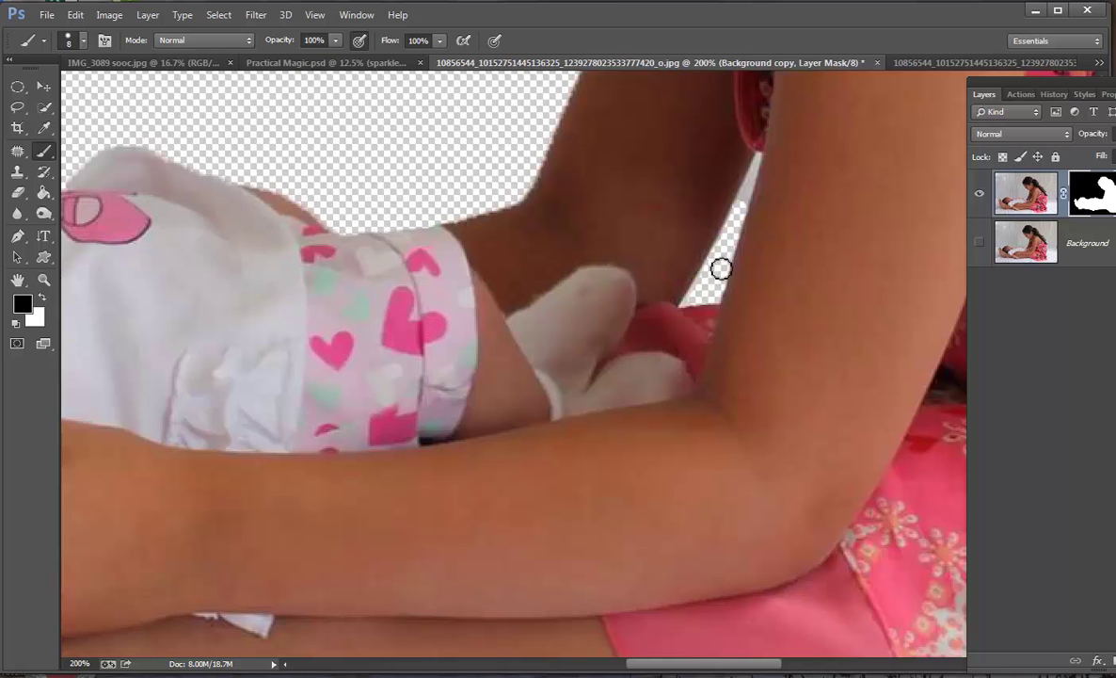
Reduce the brush to 3 px, clear the remaining backdrop from the narrow gap between the arms, and switch the paint colour to white
{"action": "left_click", "coordinate": [83, 42]}
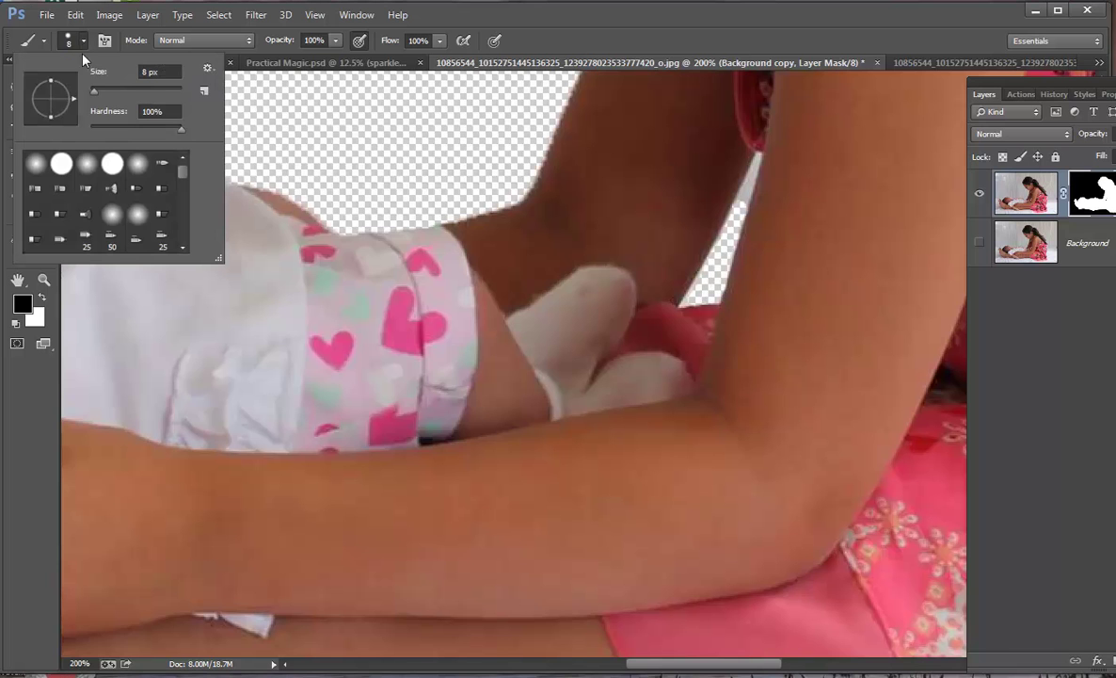
{"action": "left_click", "coordinate": [92, 93]}
{"action": "type", "text": "3"}
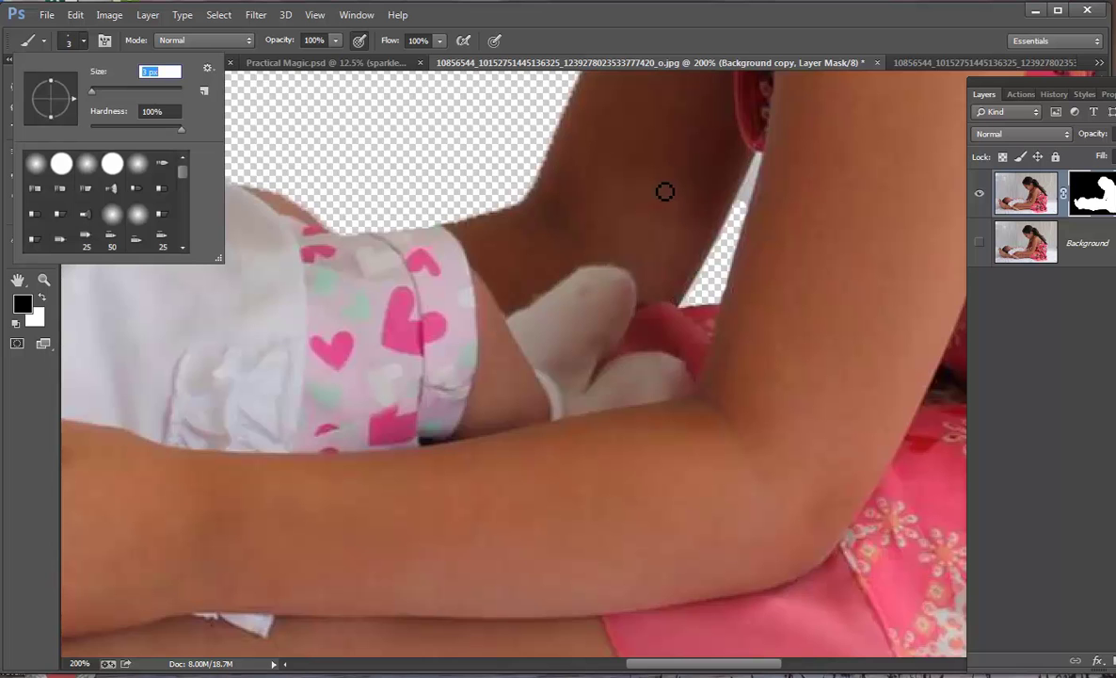
{"action": "key", "text": "Return"}
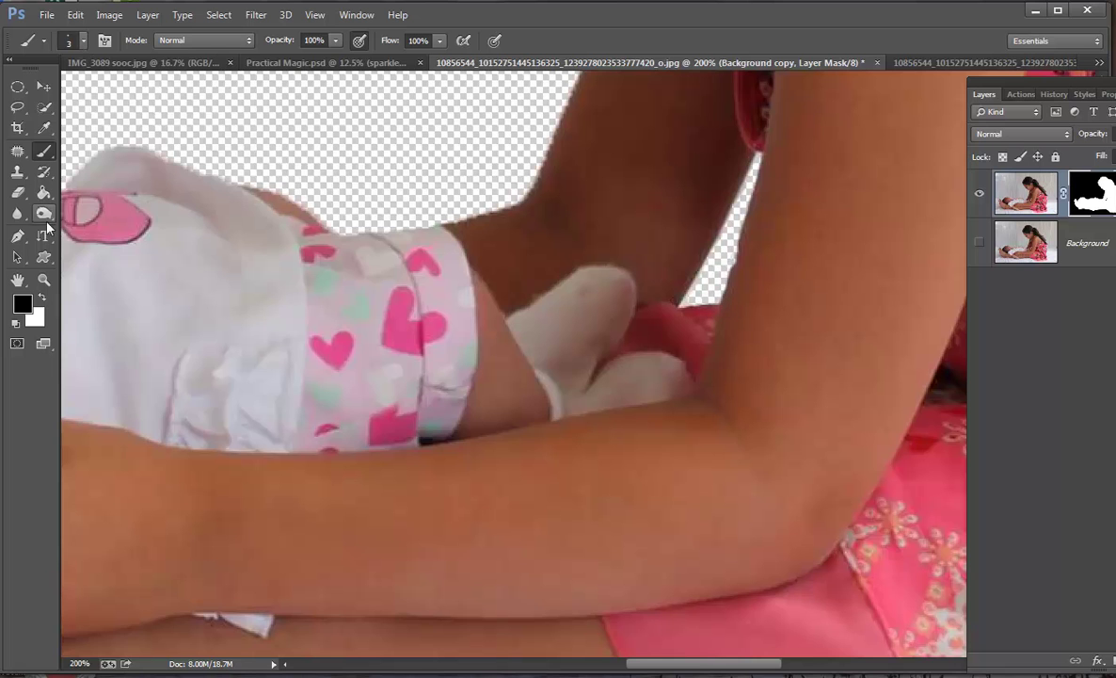
{"action": "left_click", "coordinate": [41, 296]}
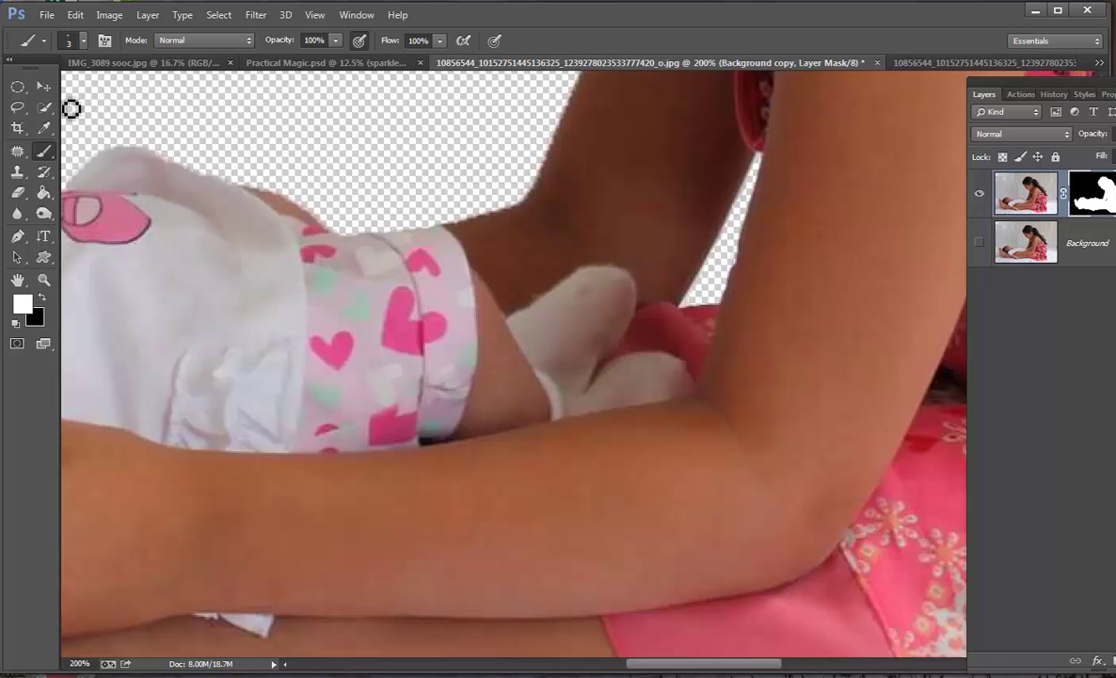
Set the brush size to 10 px and check the whole masked cutout of the girl and baby at 50% zoom
{"action": "left_click", "coordinate": [77, 41]}
{"action": "left_click_drag", "start_coordinate": [92, 94], "coordinate": [95, 95]}
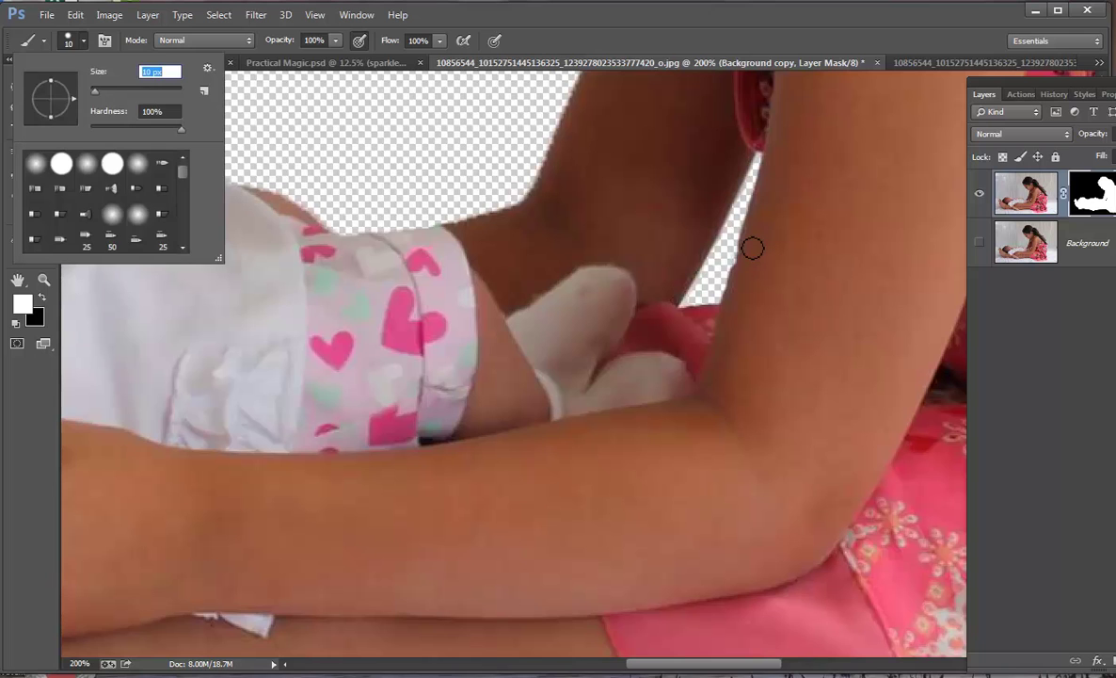
{"action": "key", "text": "Return"}
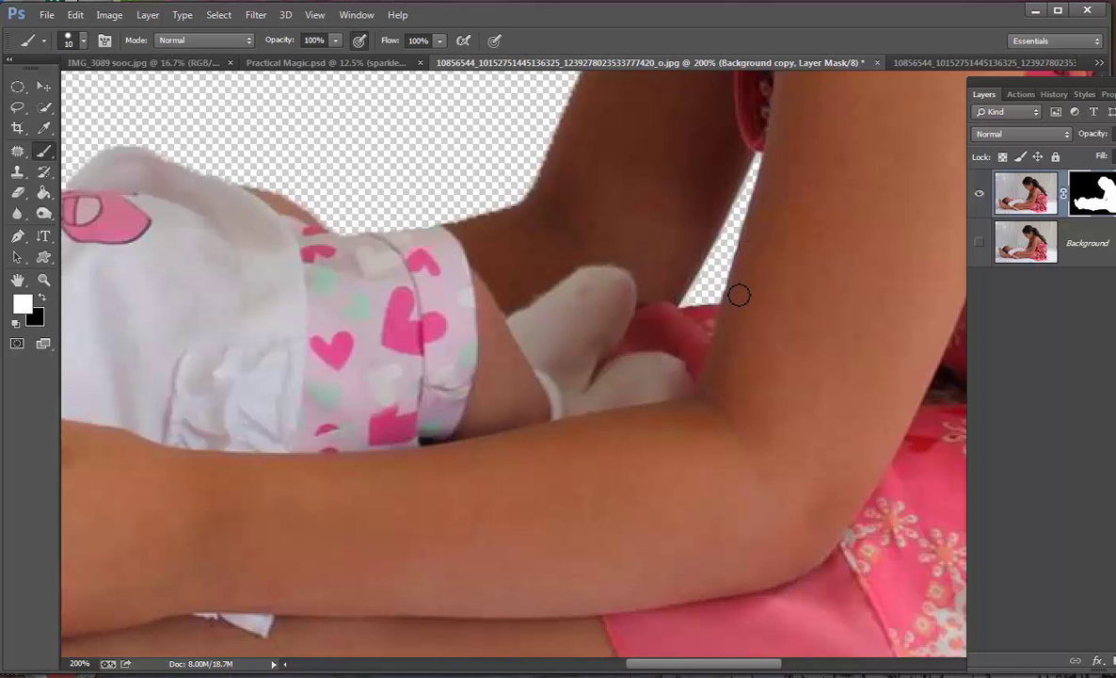
{"action": "scroll", "coordinate": [842, 236], "scroll_direction": "down", "scroll_amount": 2}
{"action": "scroll", "coordinate": [842, 236], "scroll_direction": "up", "scroll_amount": 2}
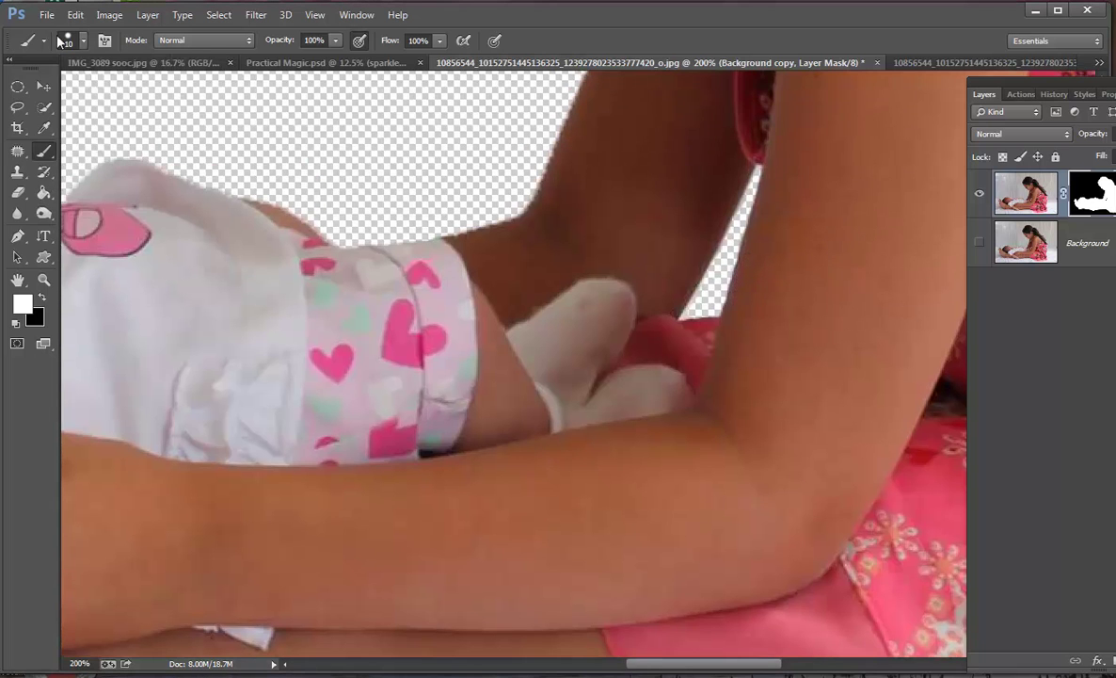
{"action": "key", "text": "z"}
{"action": "left_click", "coordinate": [86, 39]}
{"action": "left_click", "coordinate": [254, 173]}
{"action": "left_click", "coordinate": [256, 174]}
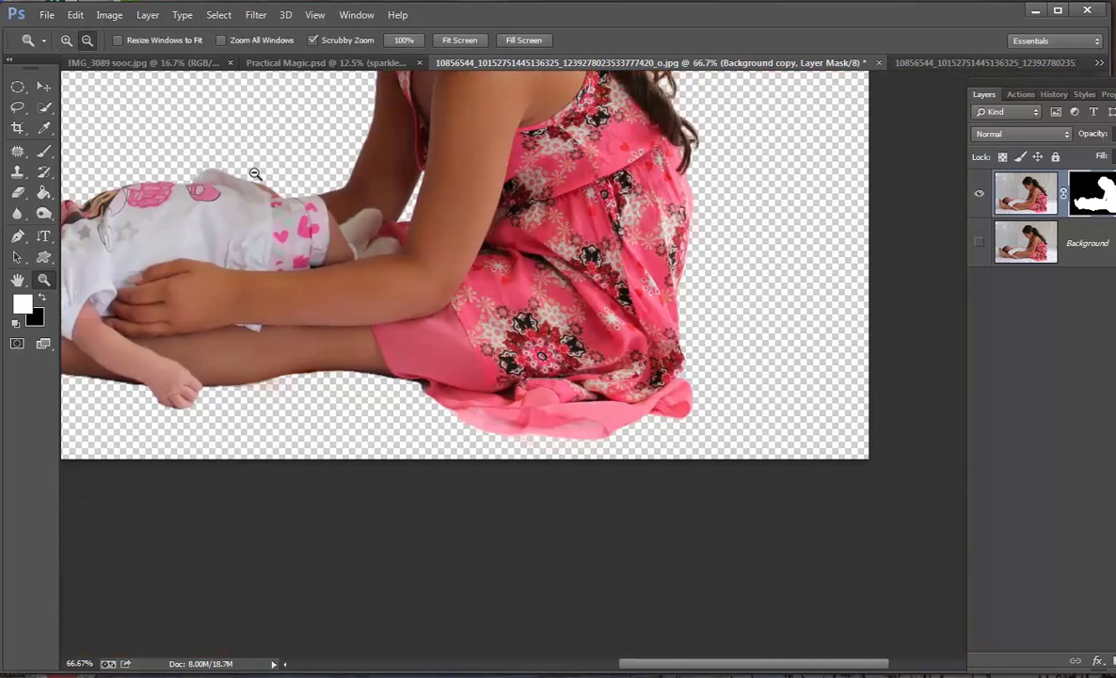
{"action": "left_click", "coordinate": [255, 173]}
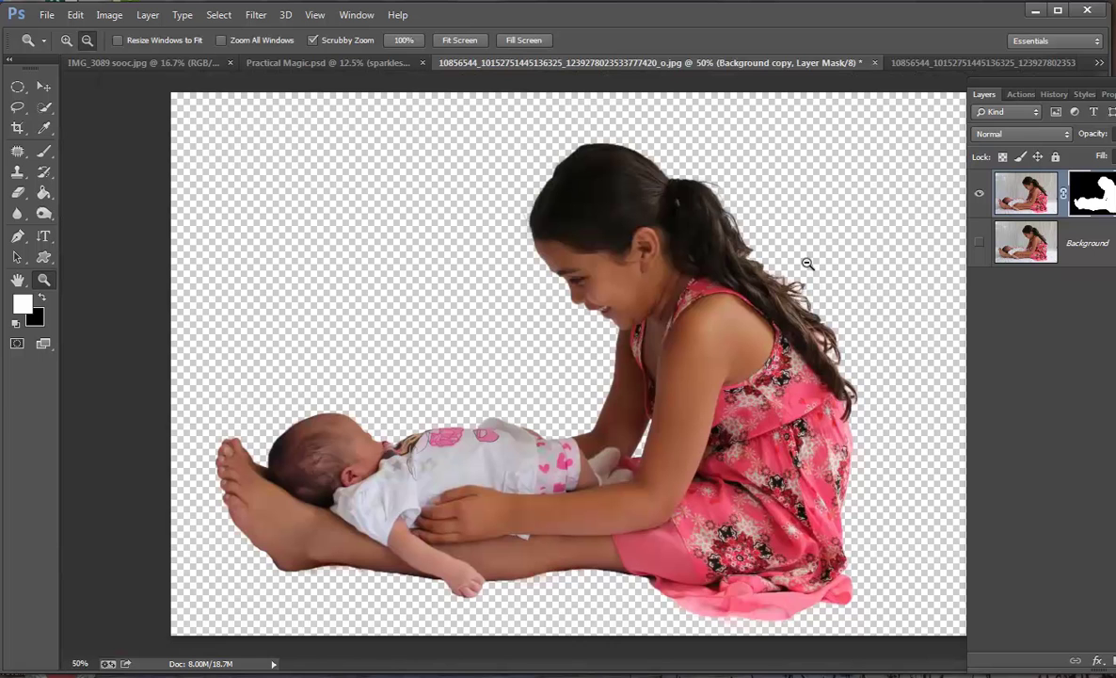
Save the masked cutout as a PNG in the Downloads folder under its existing file name
{"action": "left_click", "coordinate": [46, 16]}
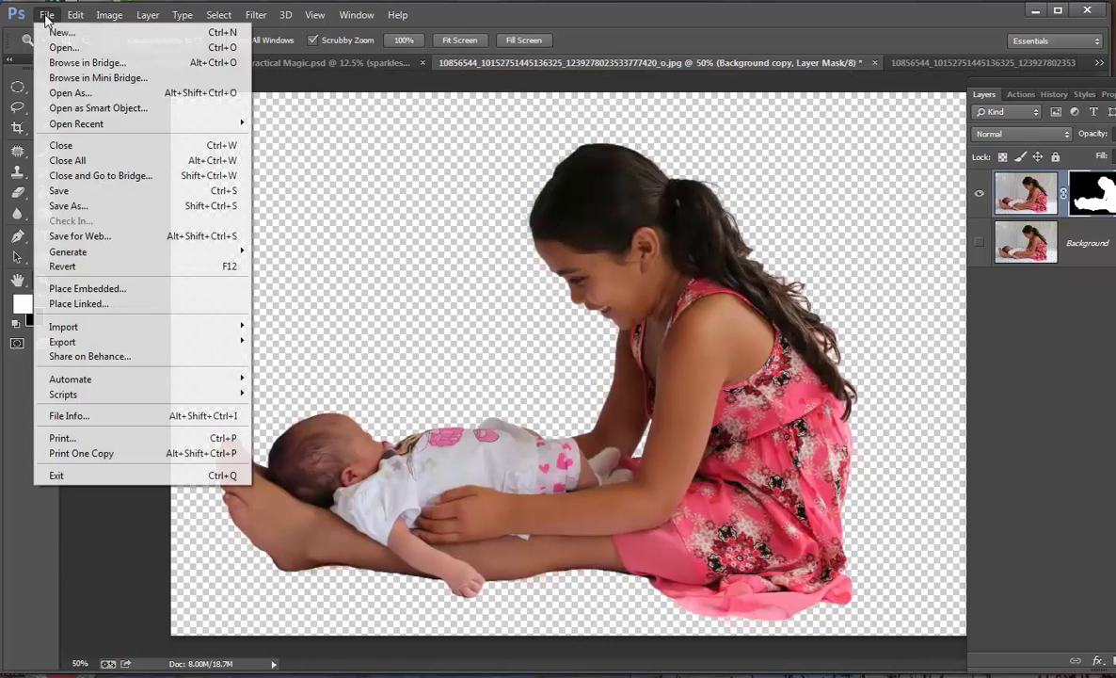
{"action": "left_click", "coordinate": [74, 190]}
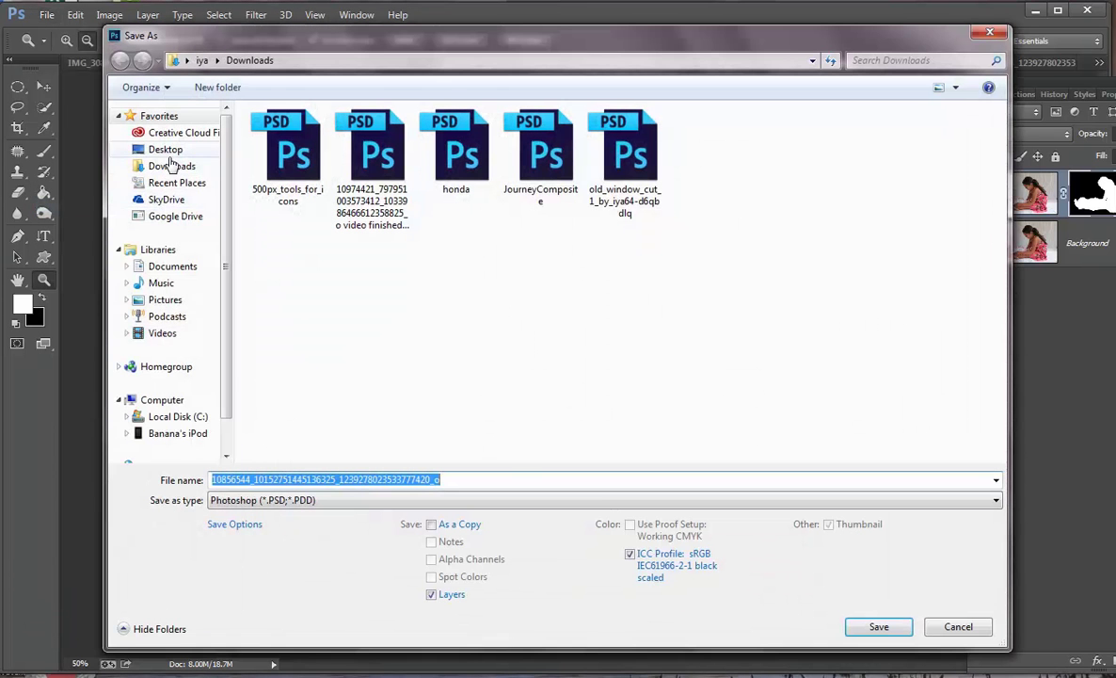
{"action": "left_click", "coordinate": [174, 167]}
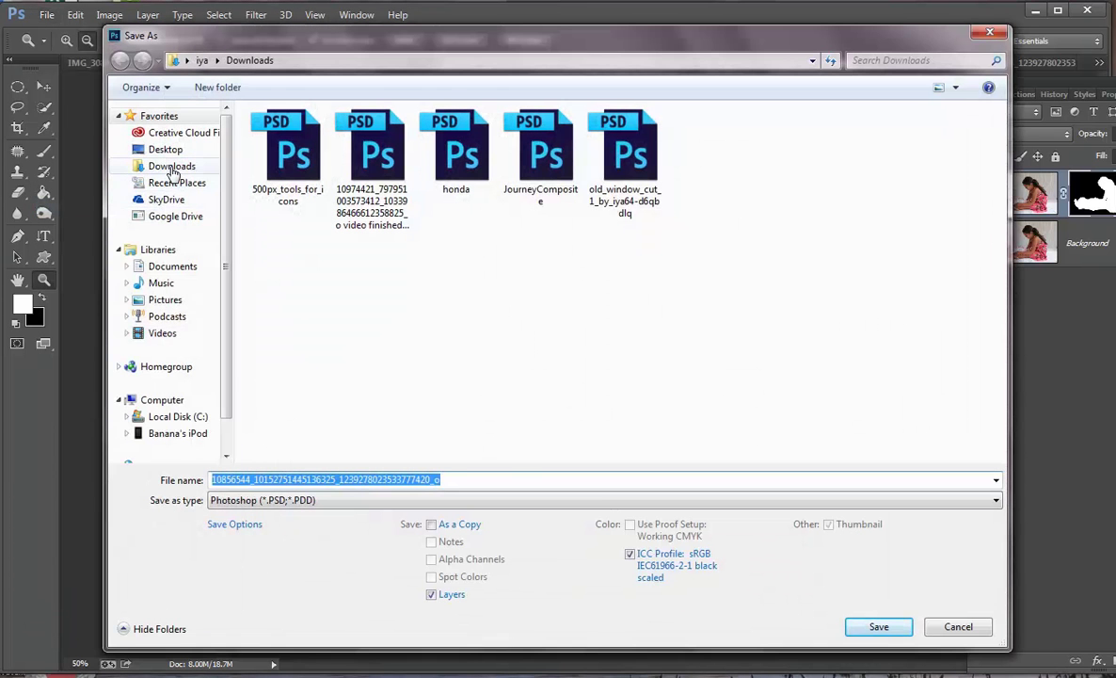
{"action": "left_click", "coordinate": [461, 502]}
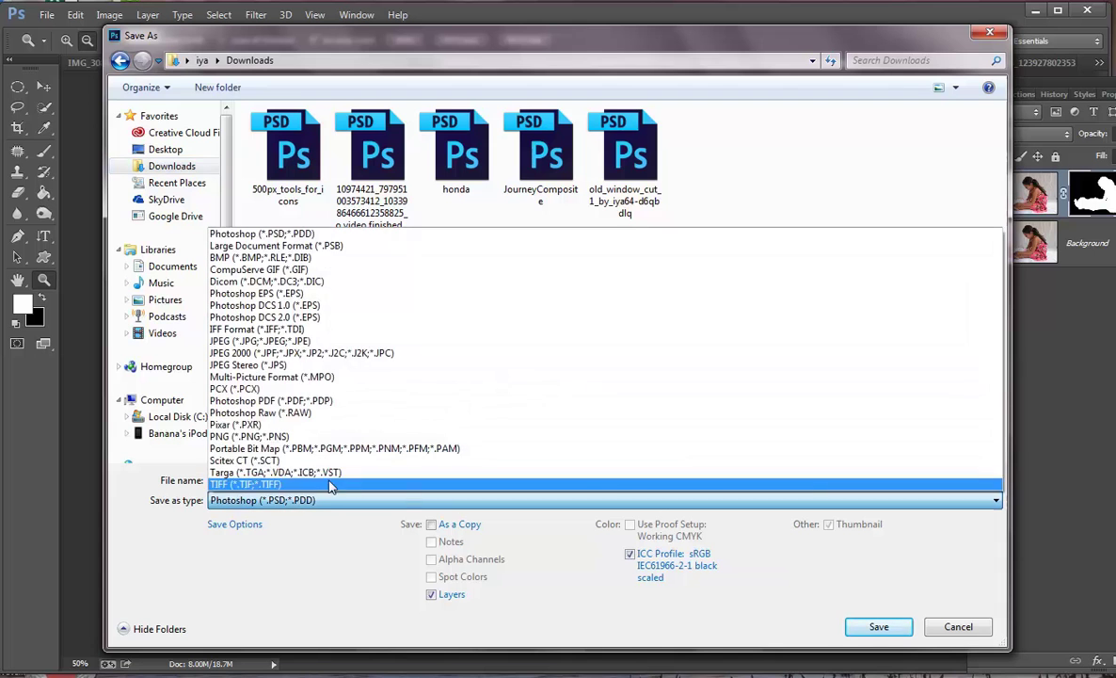
{"action": "left_click", "coordinate": [237, 436]}
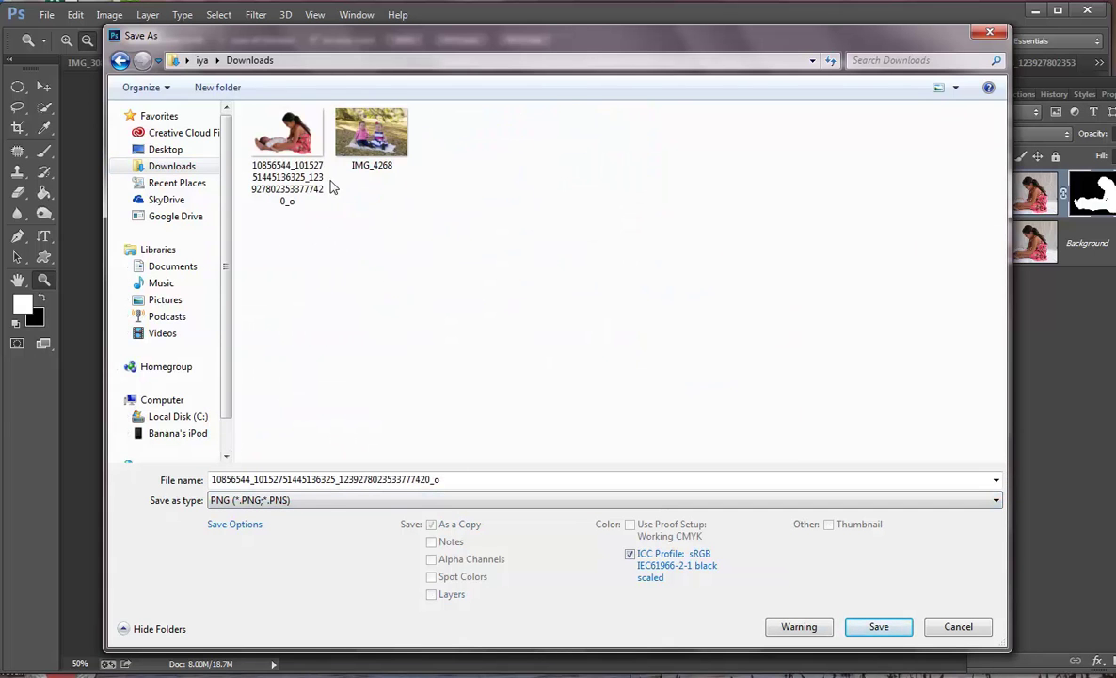
{"action": "left_click", "coordinate": [875, 628]}
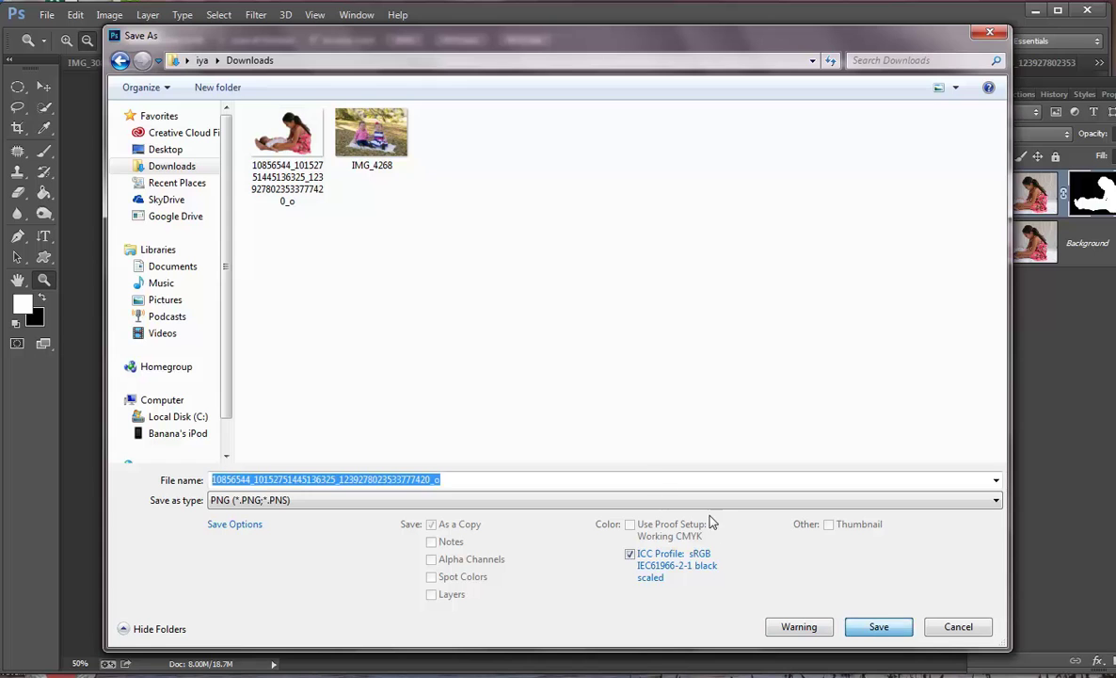
{"action": "left_click", "coordinate": [621, 343]}
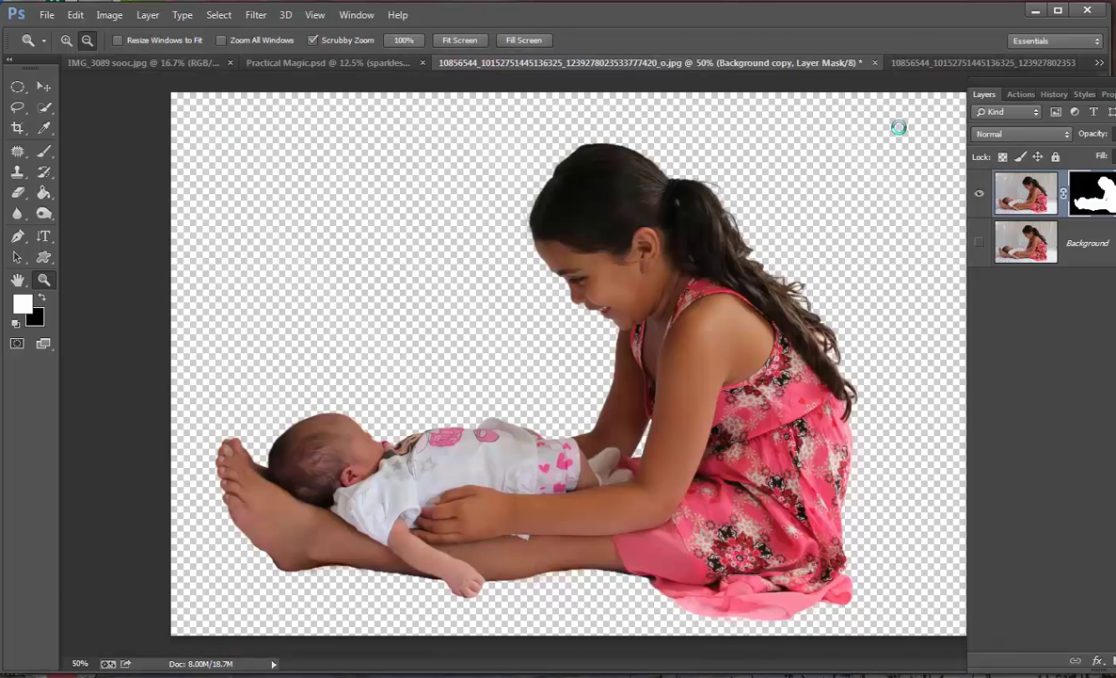
{"action": "left_click", "coordinate": [597, 187]}
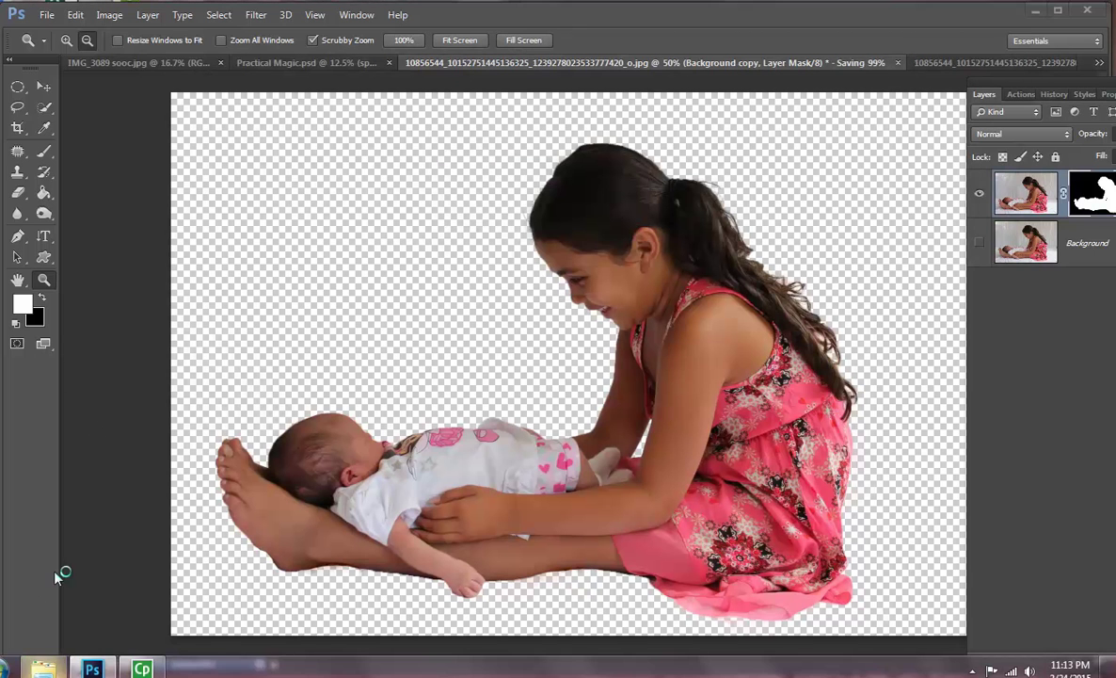
Open the forest image BTNWC 43 from the desktop's TUT PHOTOS folder in Adobe Photoshop CC
{"action": "left_click", "coordinate": [43, 667]}
{"action": "left_click", "coordinate": [141, 129]}
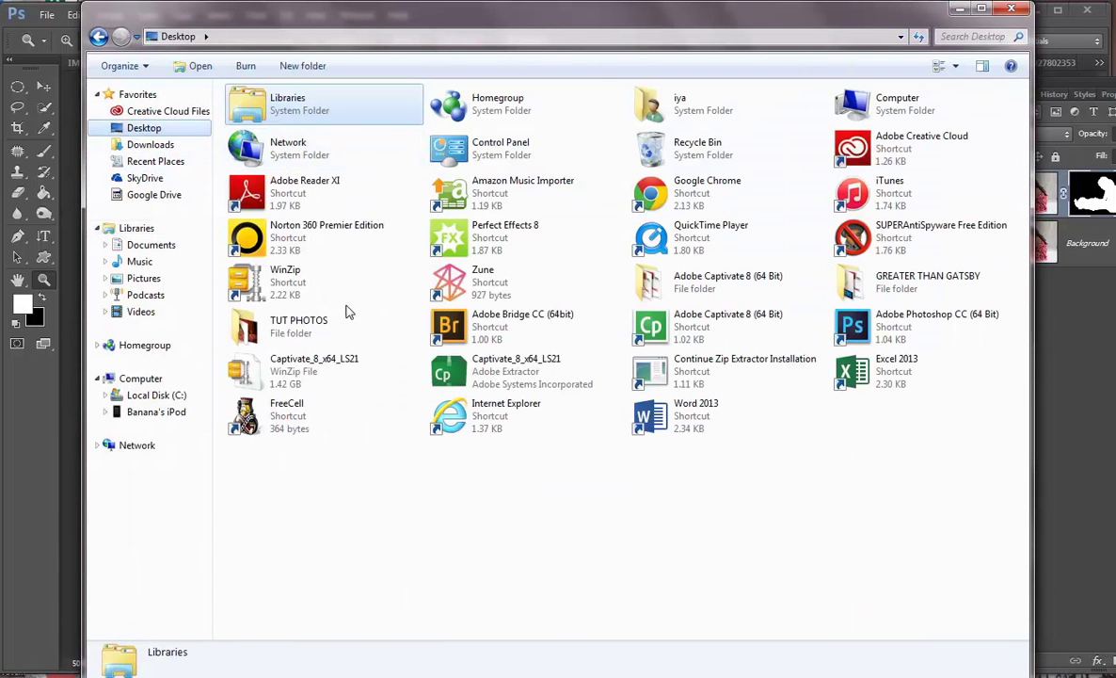
{"action": "double_click", "coordinate": [278, 320]}
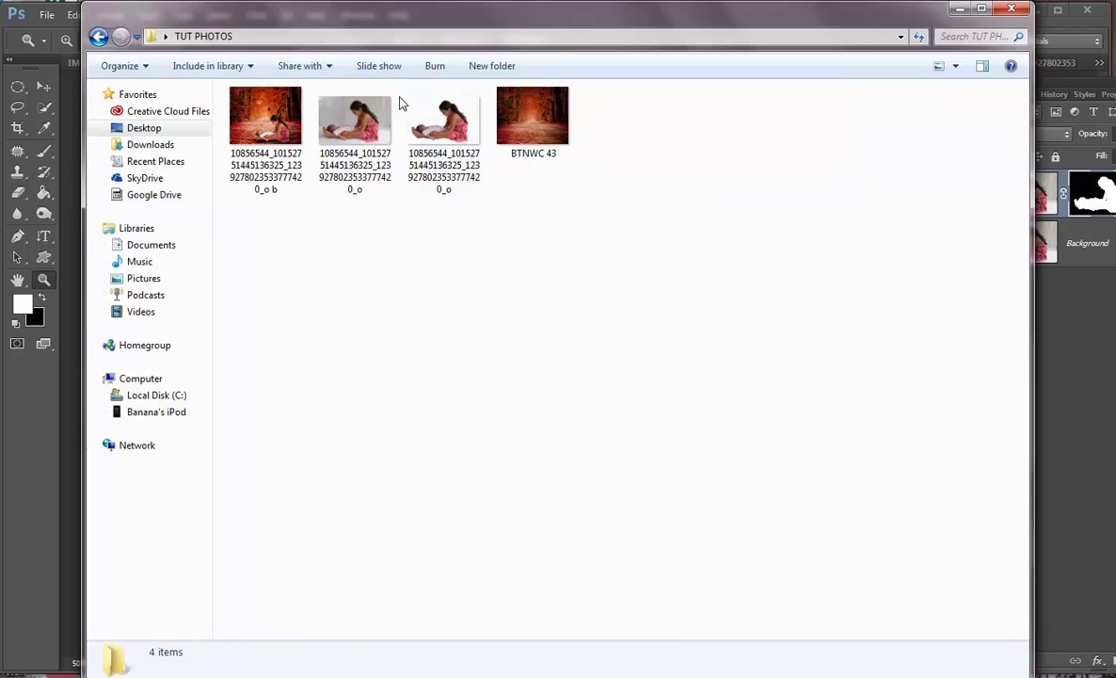
{"action": "left_click_drag", "start_coordinate": [428, 20], "coordinate": [367, 21]}
{"action": "mouse_move", "coordinate": [465, 140]}
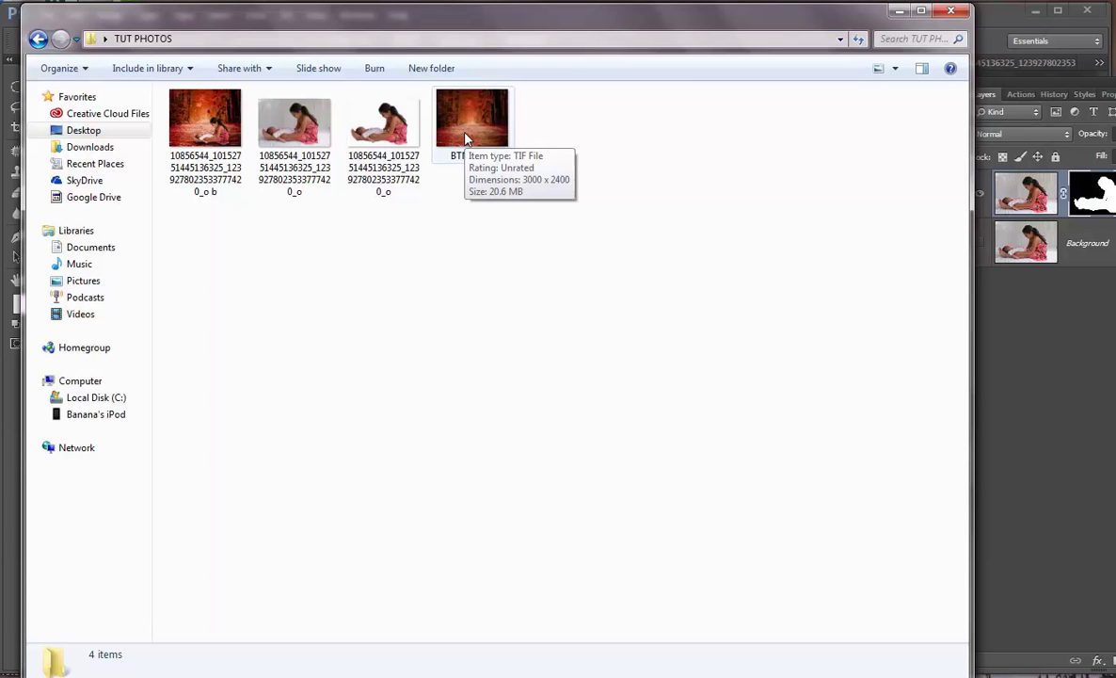
{"action": "left_click", "coordinate": [464, 140]}
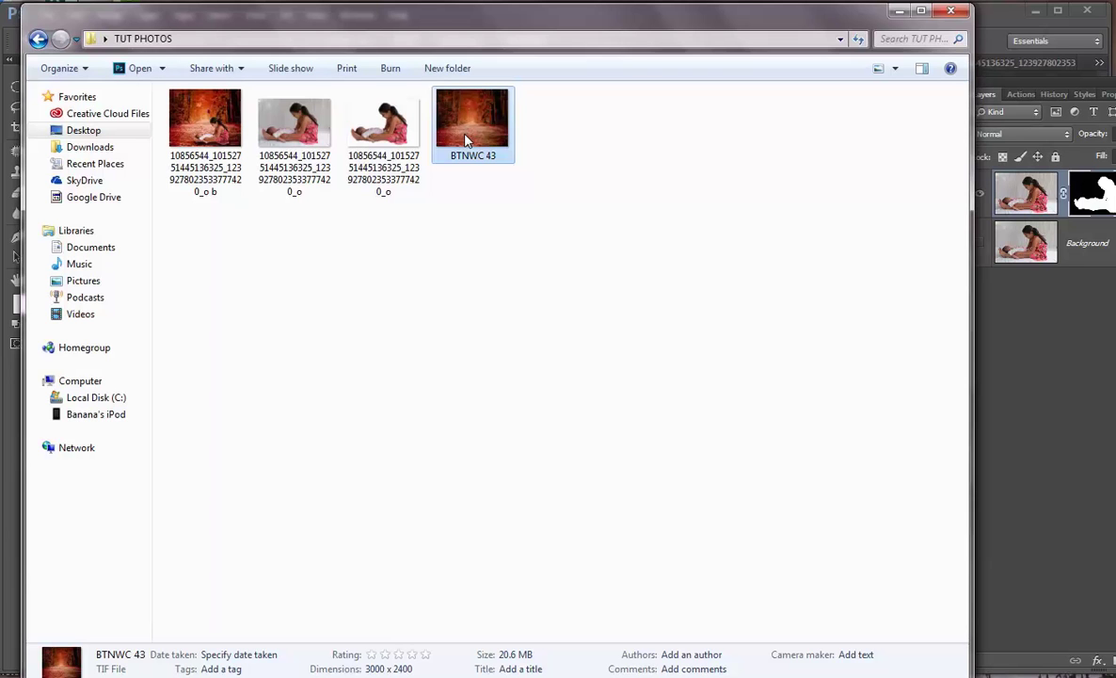
{"action": "right_click", "coordinate": [464, 140]}
{"action": "mouse_move", "coordinate": [299, 280]}
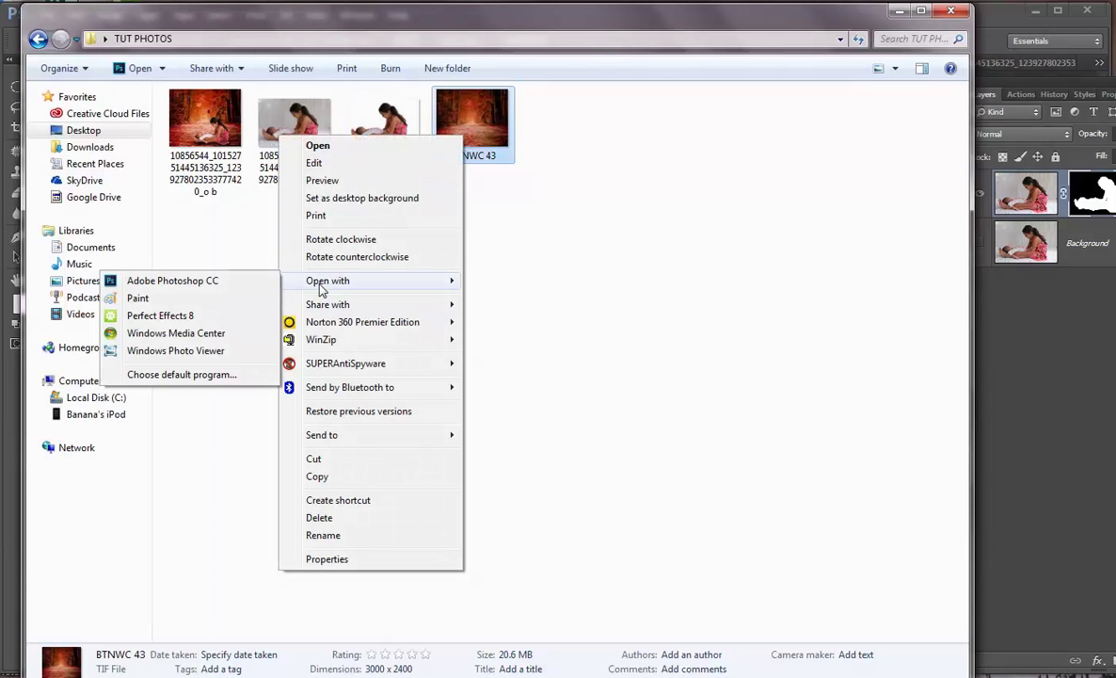
{"action": "left_click", "coordinate": [193, 281]}
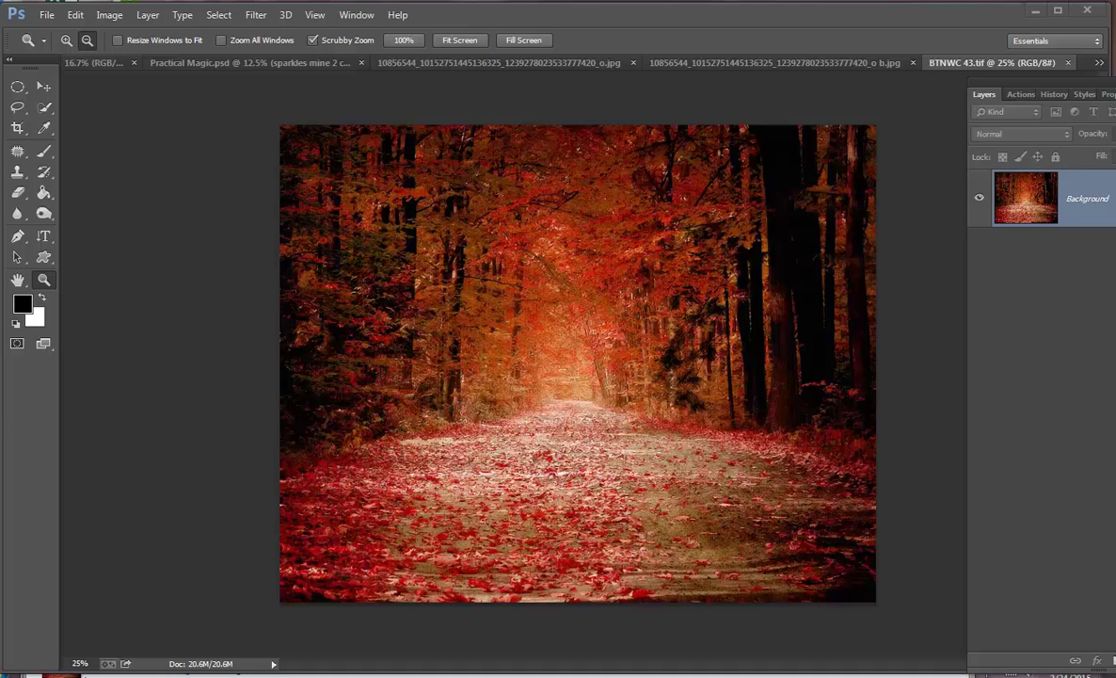
Place the cutout of the girl and baby from the TUT PHOTOS folder into the forest document
{"action": "left_click", "coordinate": [57, 663]}
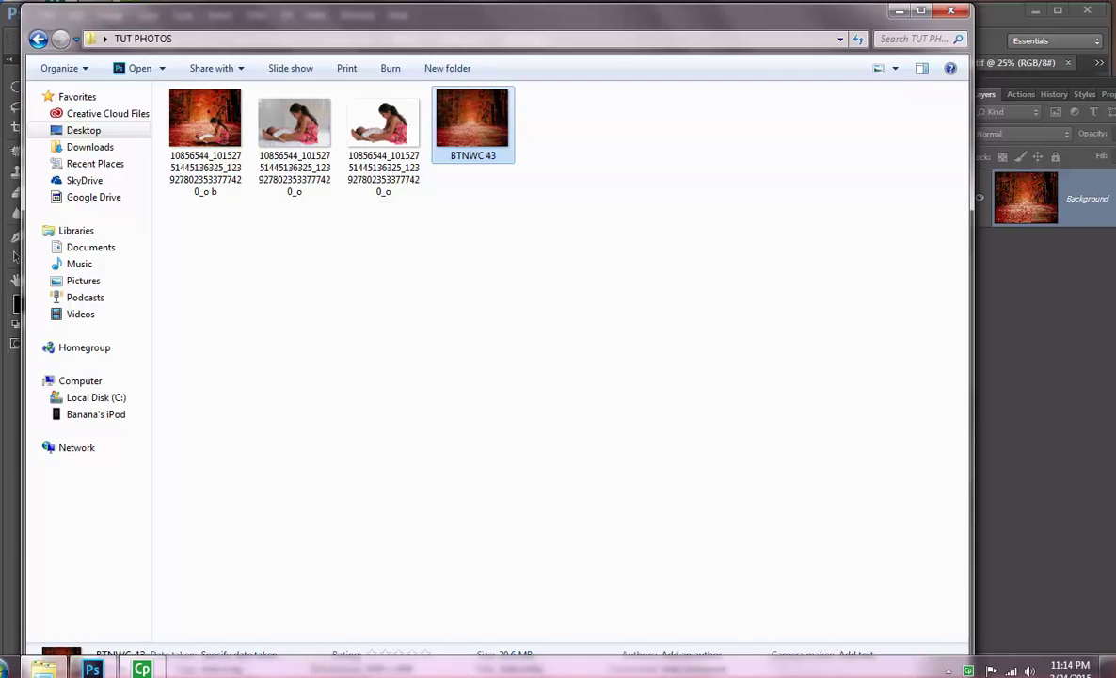
{"action": "left_click_drag", "start_coordinate": [416, 11], "coordinate": [65, 36]}
{"action": "left_click_drag", "start_coordinate": [14, 174], "coordinate": [740, 356]}
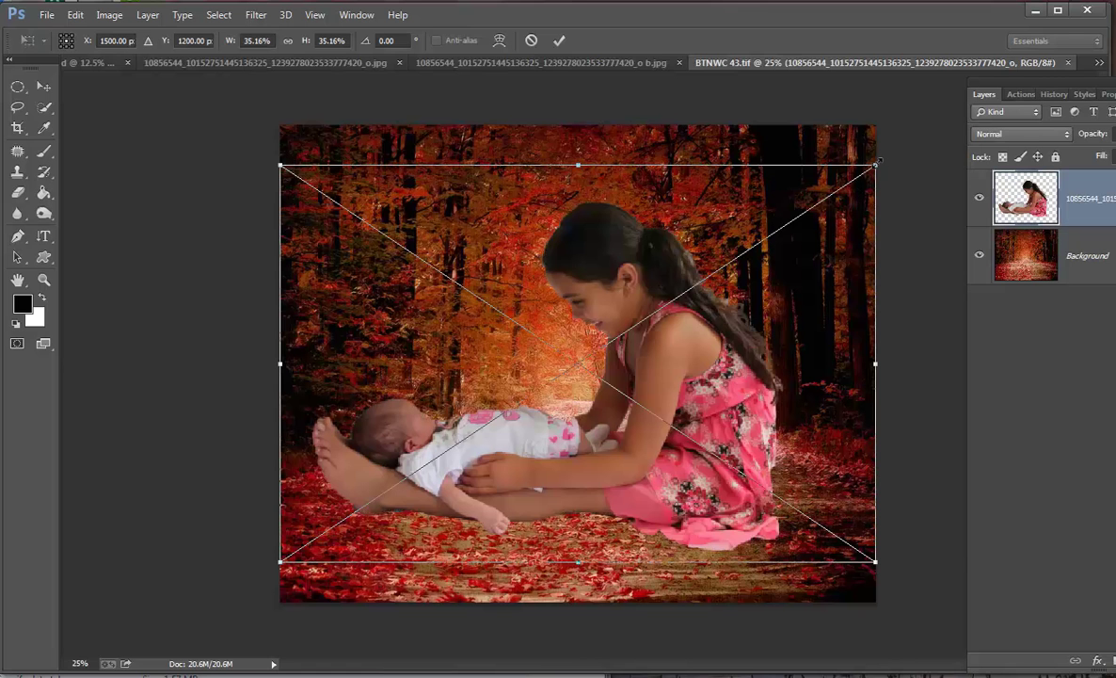
Scale the placed cutout to about 21% and seat it on the leafy path, right of centre near the lower edge
{"action": "left_click_drag", "start_coordinate": [883, 164], "coordinate": [593, 376]}
{"action": "left_click_drag", "start_coordinate": [607, 420], "coordinate": [806, 430]}
{"action": "left_click_drag", "start_coordinate": [775, 370], "coordinate": [828, 334]}
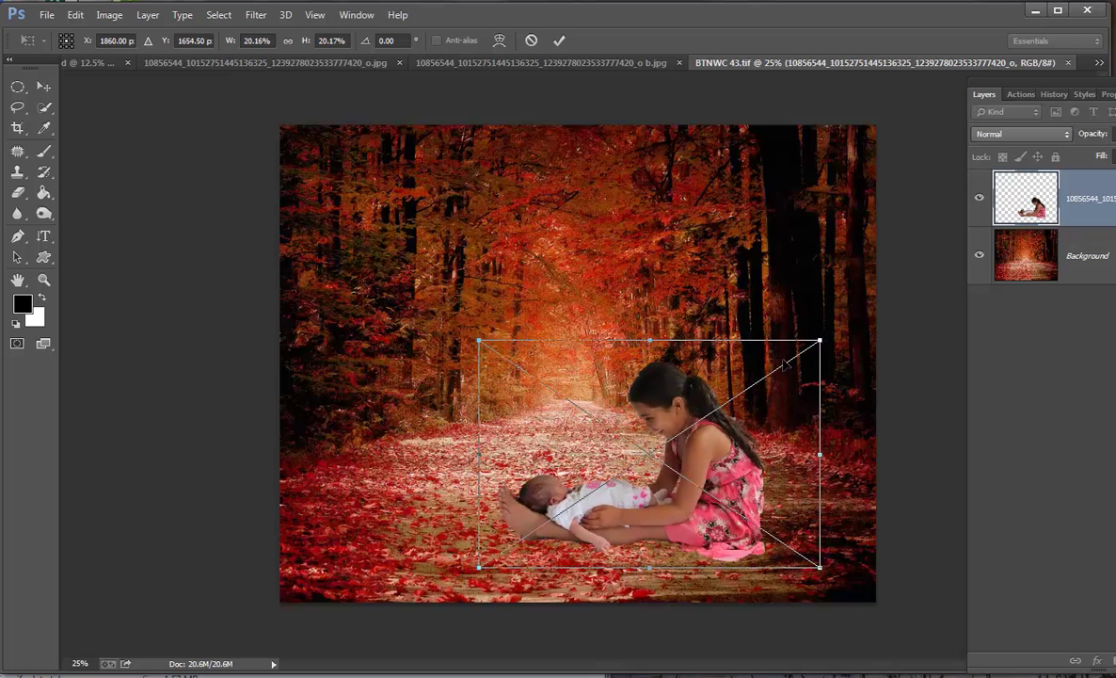
{"action": "left_click_drag", "start_coordinate": [758, 381], "coordinate": [736, 399]}
{"action": "left_click_drag", "start_coordinate": [800, 358], "coordinate": [777, 386]}
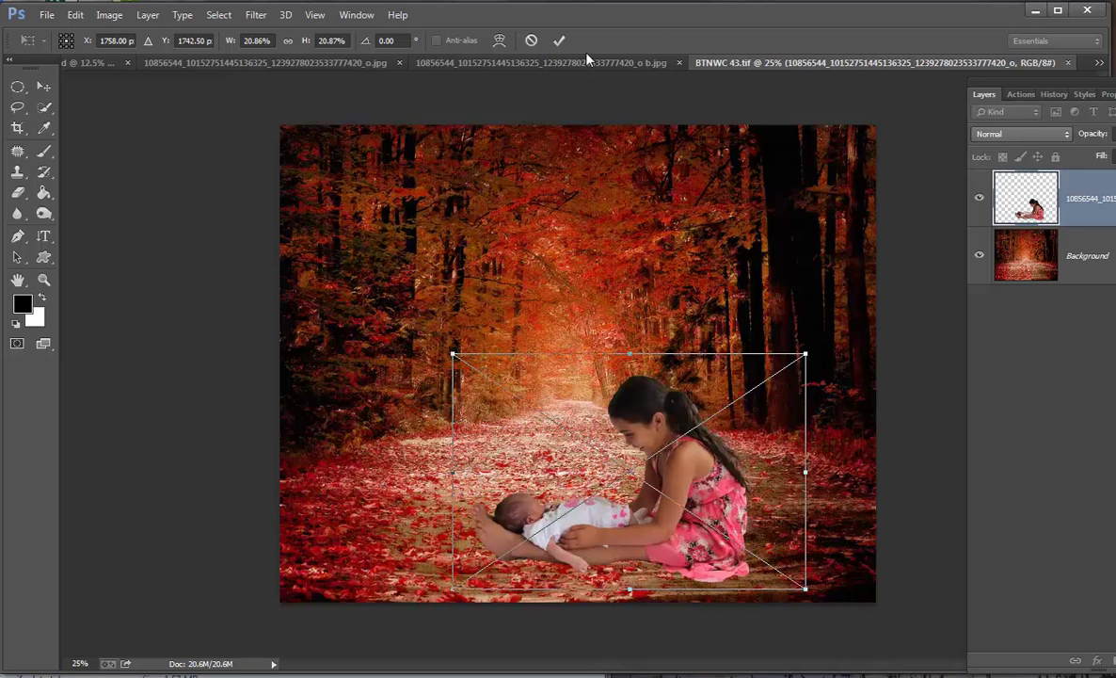
{"action": "left_click", "coordinate": [559, 40]}
{"action": "key", "text": "z"}
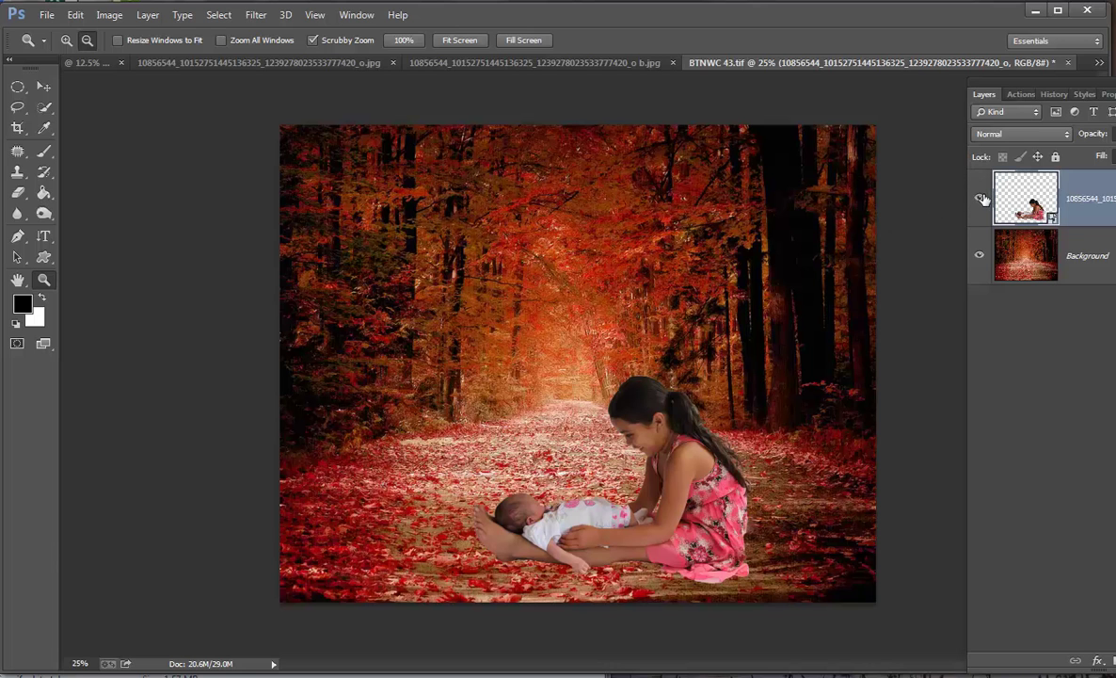
Delete the placed cutout layer from the forest document
{"action": "right_click", "coordinate": [1011, 195]}
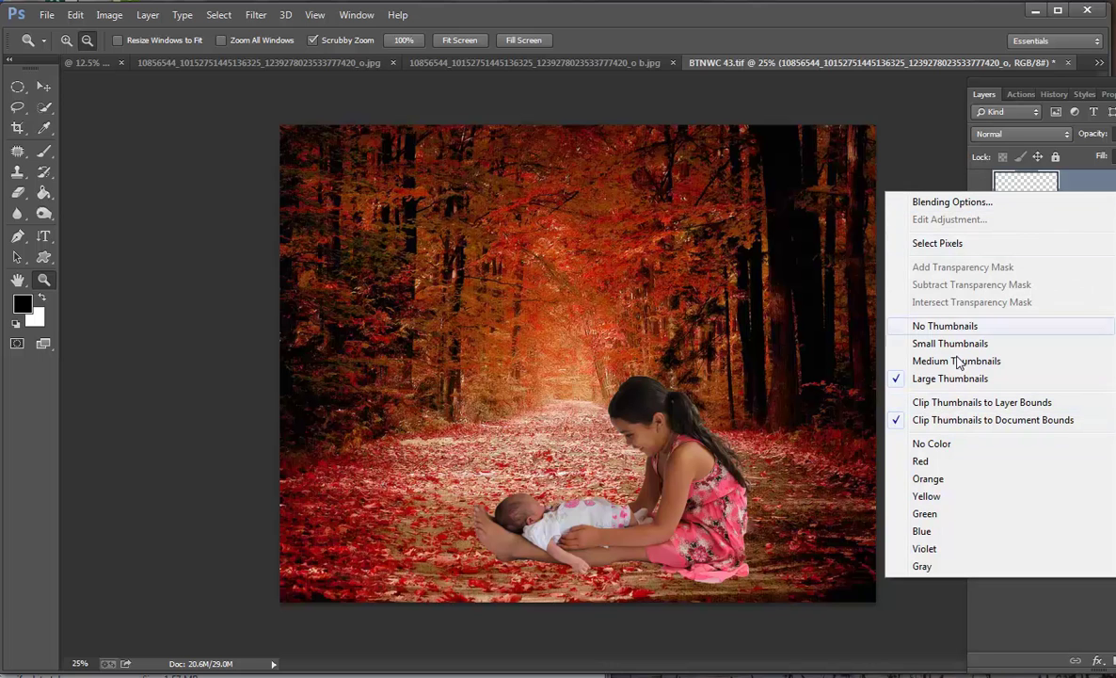
{"action": "right_click", "coordinate": [997, 174]}
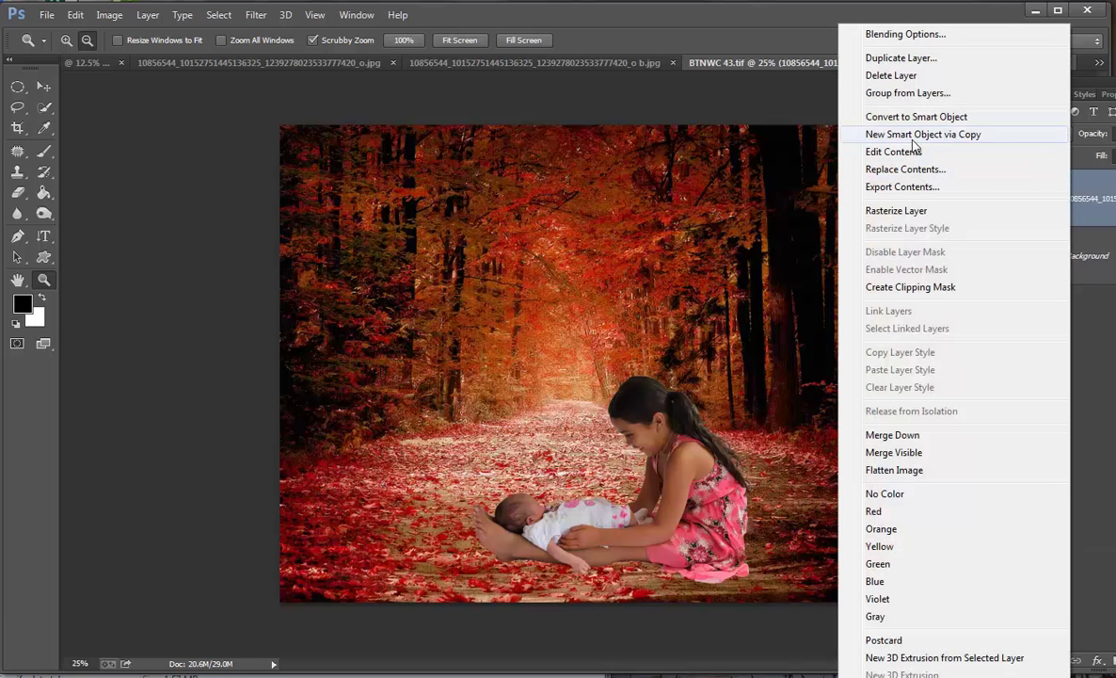
{"action": "left_click", "coordinate": [902, 76]}
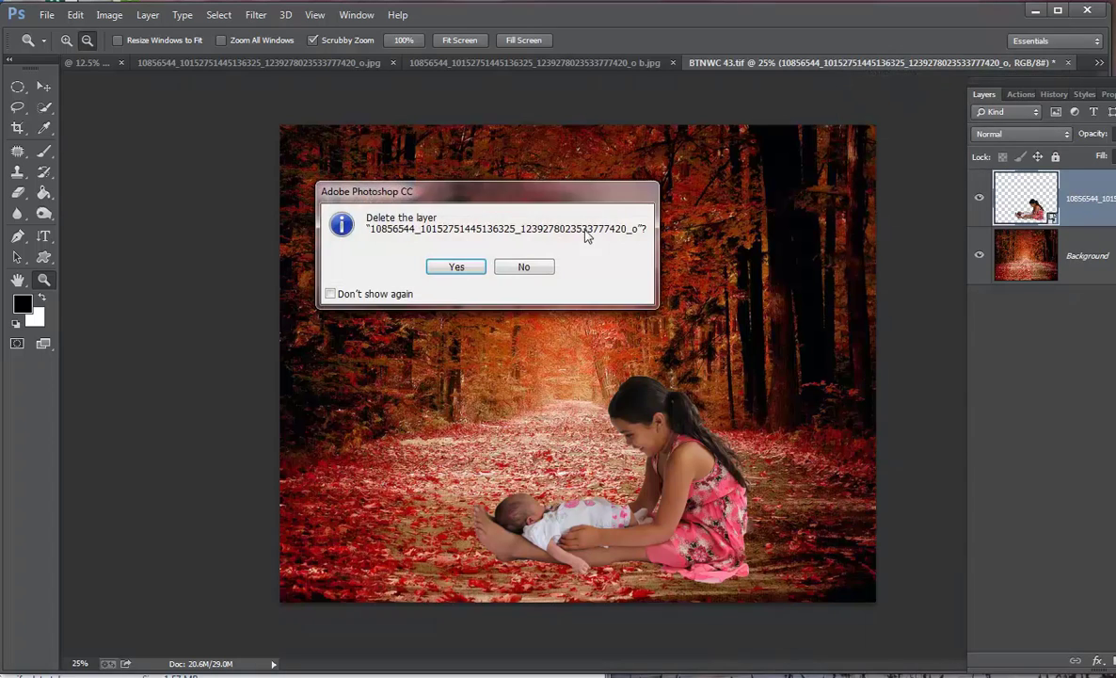
{"action": "left_click", "coordinate": [456, 267]}
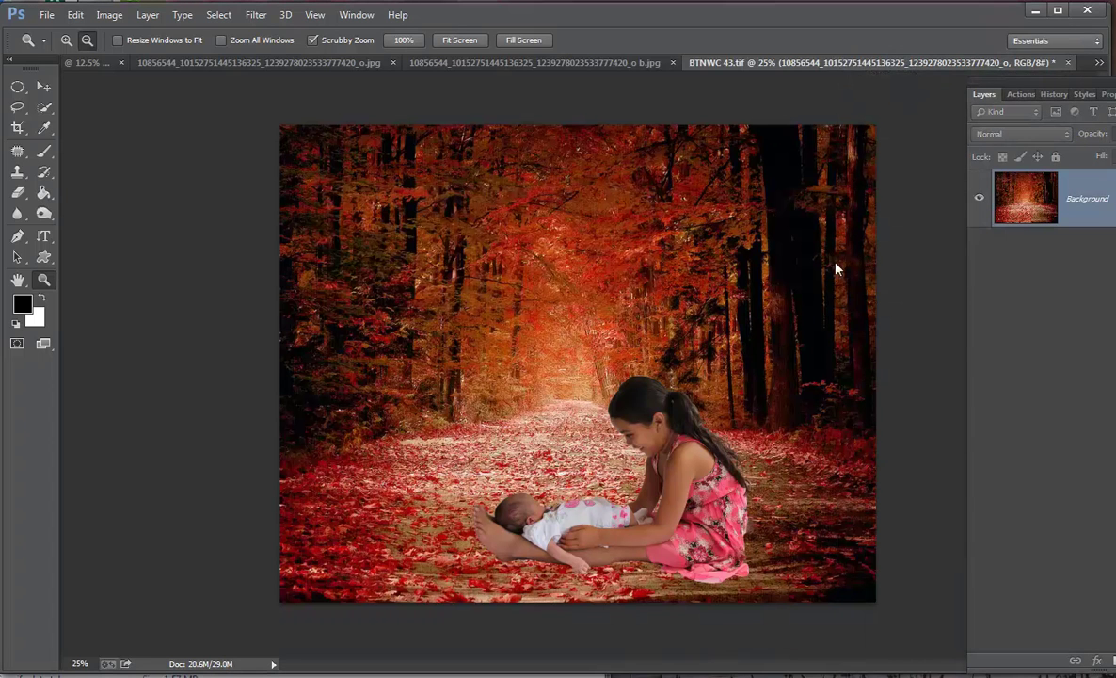
Run the BLUR: Clean Bokeh action on the forest background, continue through its messages, and return to the layer list
{"action": "left_click", "coordinate": [1021, 96]}
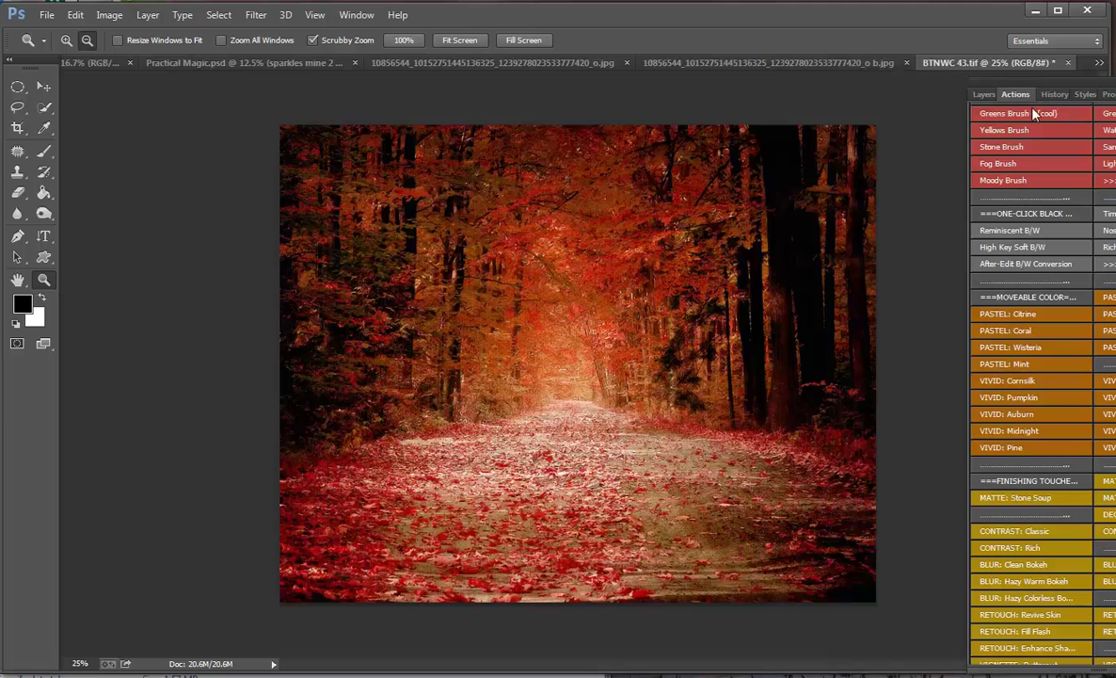
{"action": "left_click_drag", "start_coordinate": [1039, 85], "coordinate": [884, 86]}
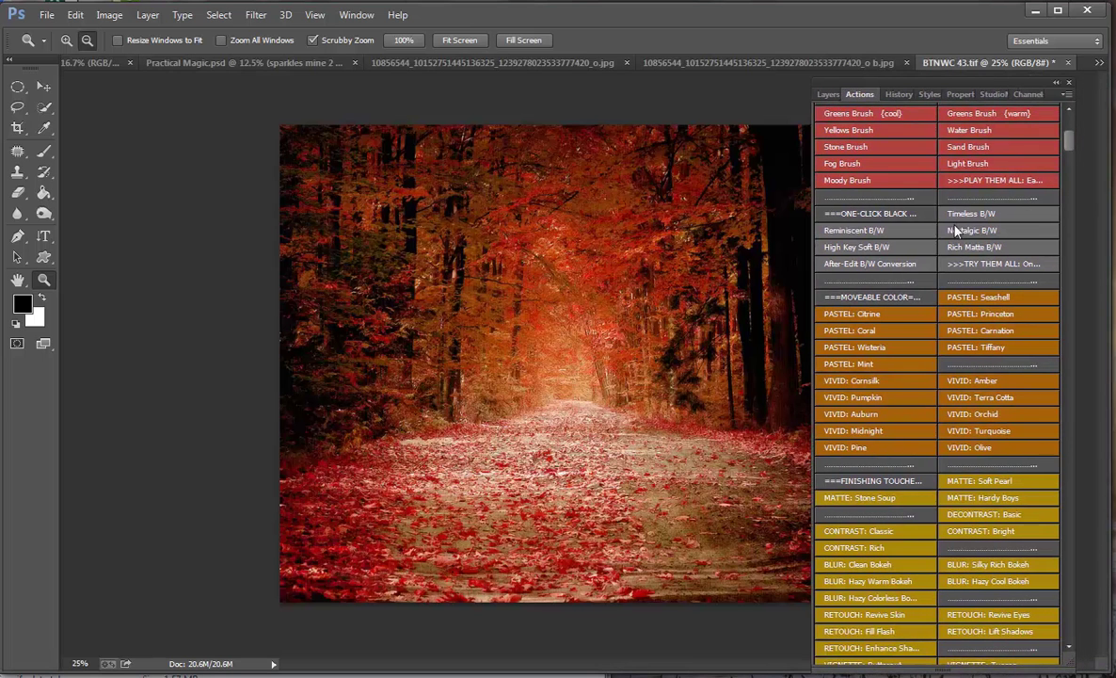
{"action": "scroll", "coordinate": [942, 229], "scroll_direction": "down", "scroll_amount": 3}
{"action": "scroll", "coordinate": [942, 229], "scroll_direction": "down", "scroll_amount": 2}
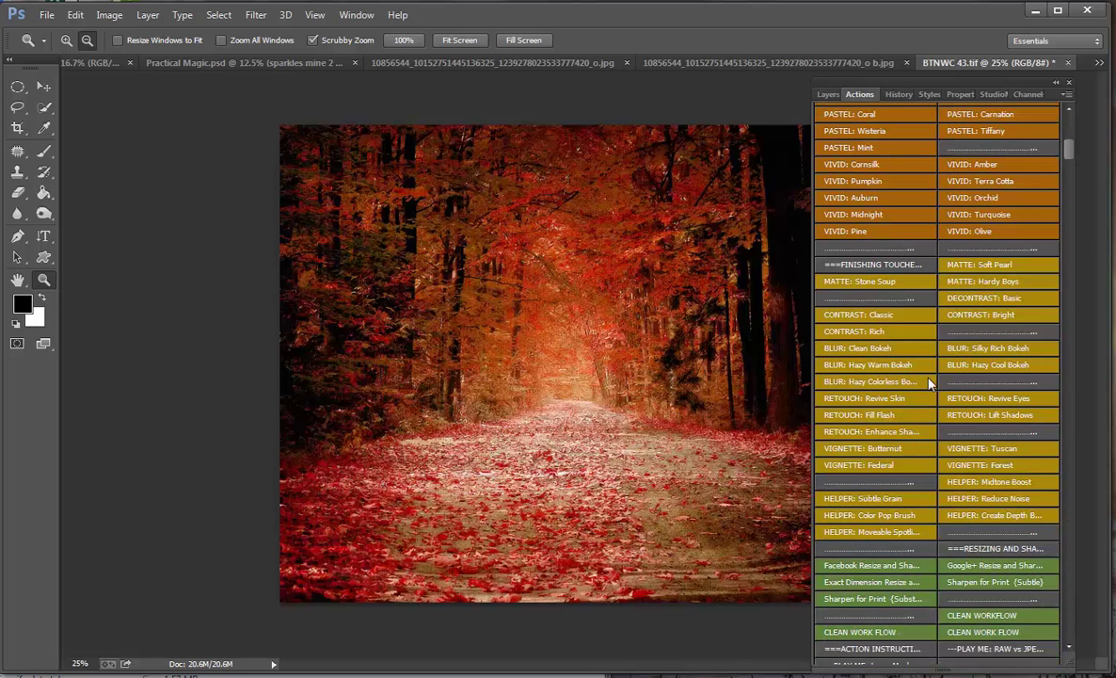
{"action": "left_click", "coordinate": [866, 350]}
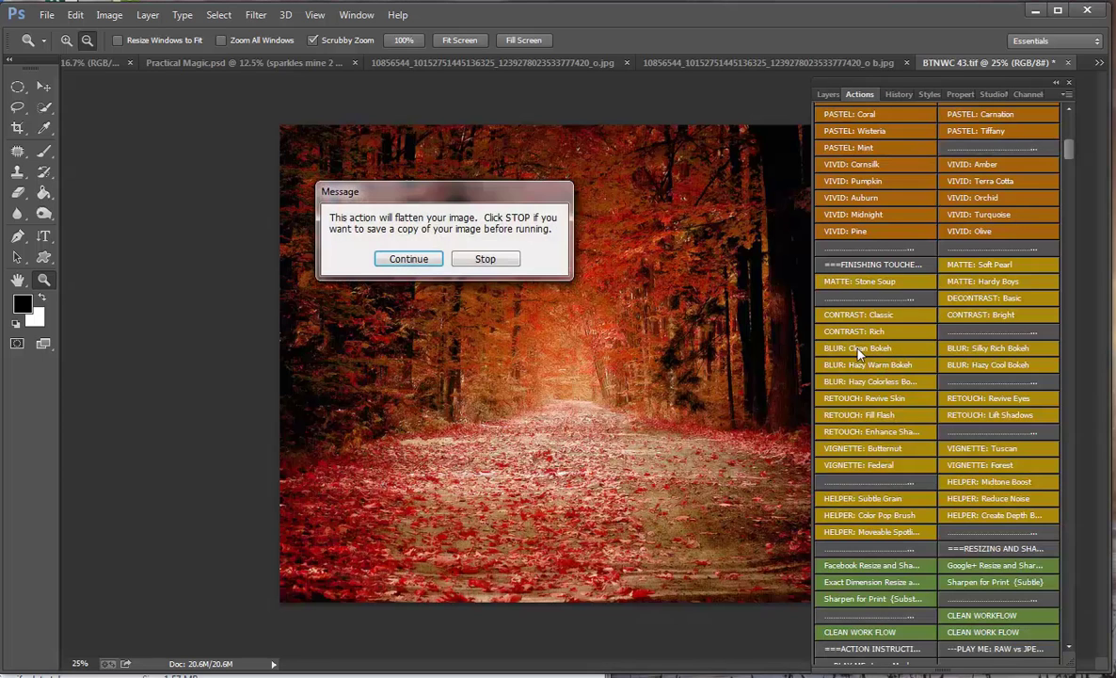
{"action": "left_click", "coordinate": [405, 258]}
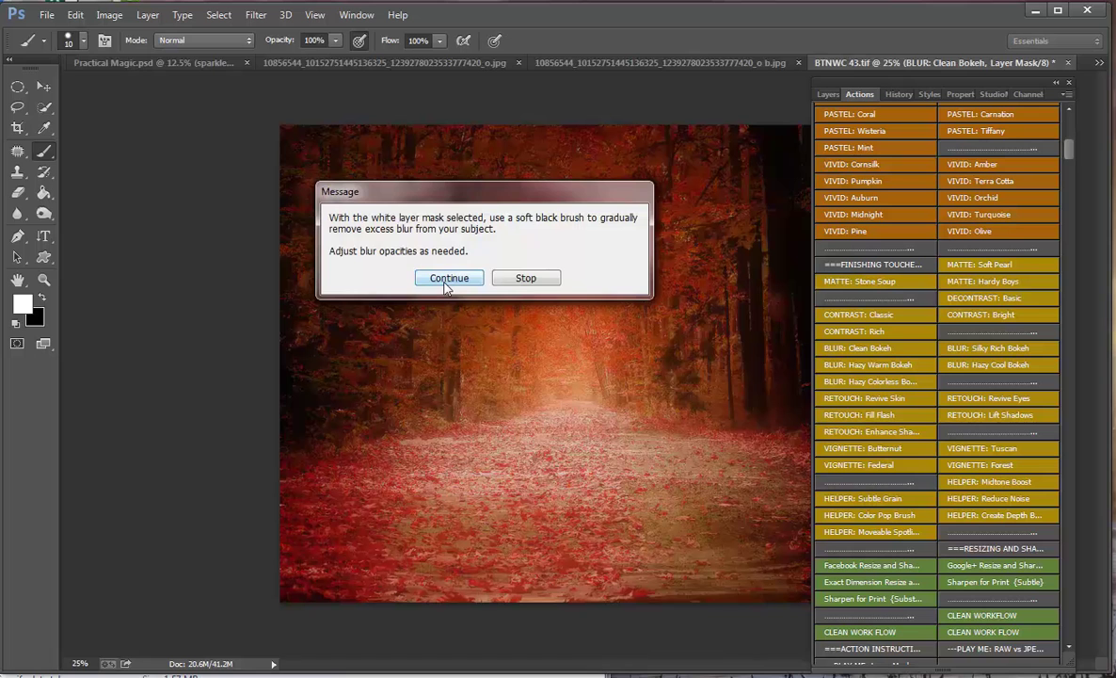
{"action": "left_click", "coordinate": [448, 278]}
{"action": "left_click_drag", "start_coordinate": [824, 88], "coordinate": [920, 111]}
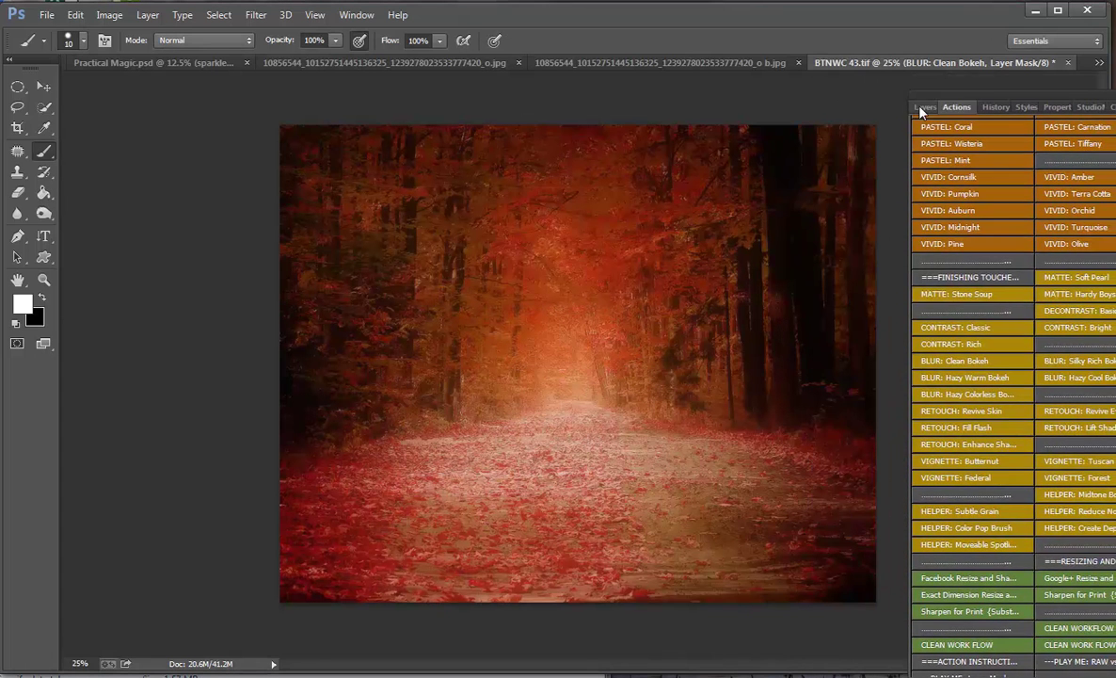
{"action": "left_click", "coordinate": [923, 107]}
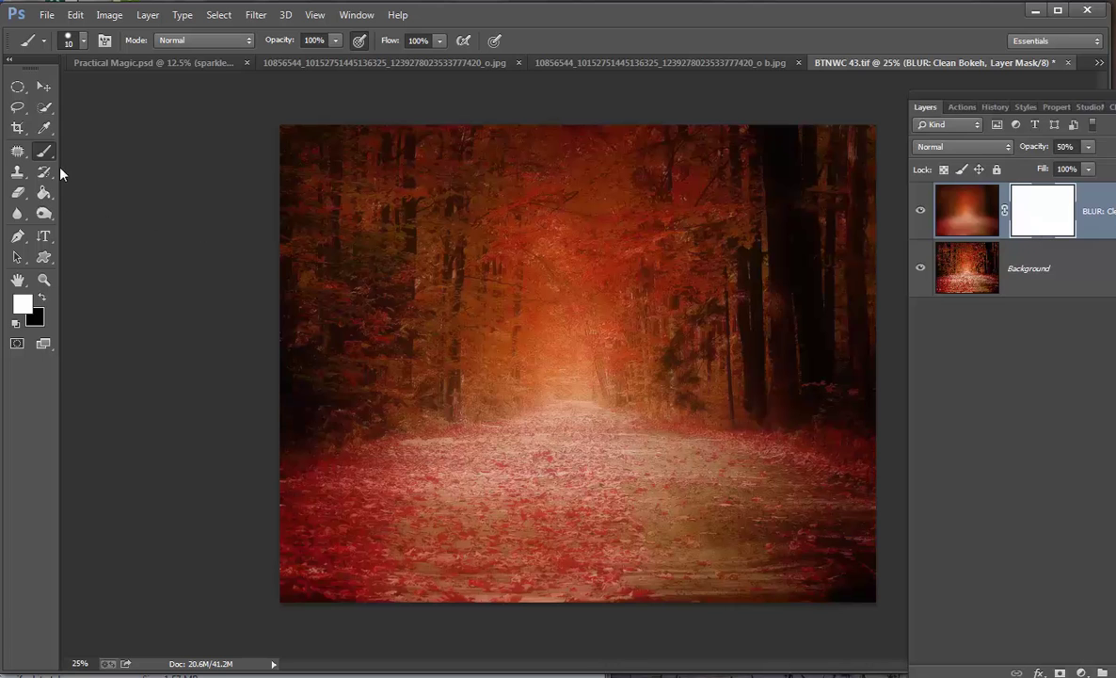
Set up a soft round brush of 1842 px with 0% hardness and 81% opacity
{"action": "left_click", "coordinate": [78, 44]}
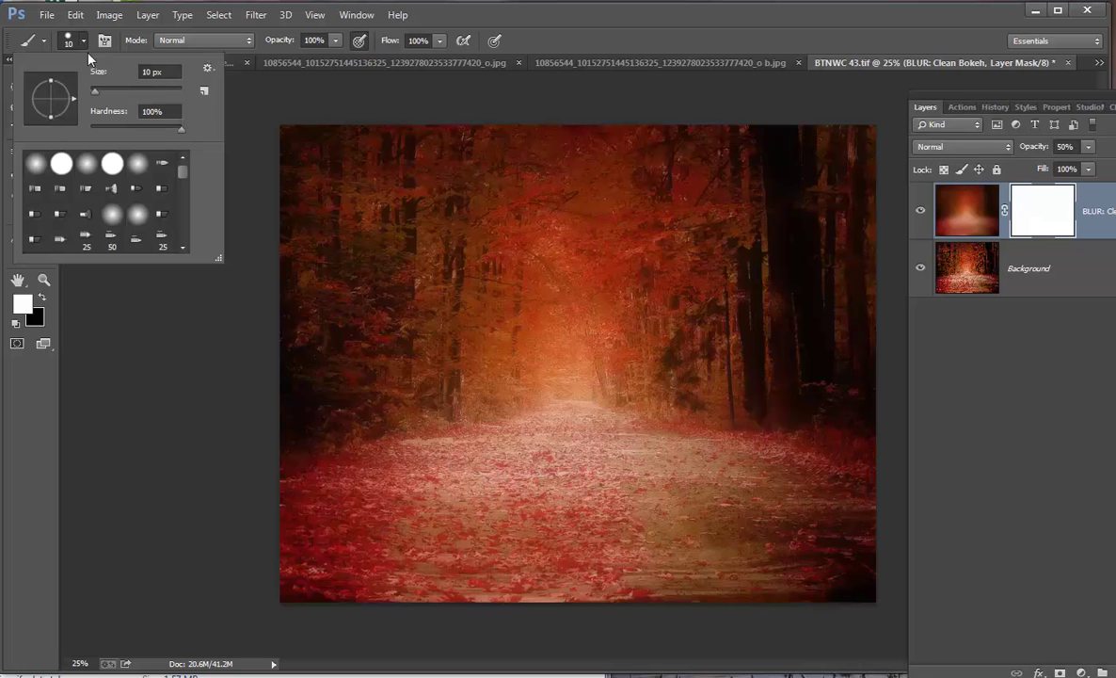
{"action": "left_click_drag", "start_coordinate": [147, 97], "coordinate": [145, 96]}
{"action": "left_click", "coordinate": [83, 170]}
{"action": "key", "text": "Tab"}
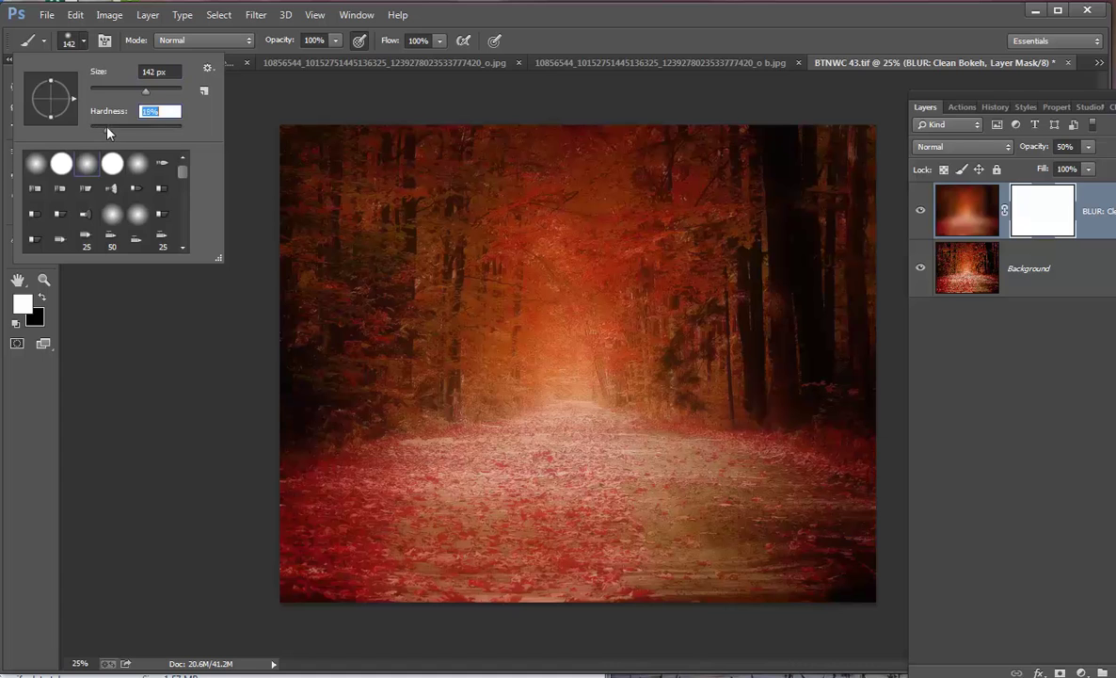
{"action": "left_click_drag", "start_coordinate": [146, 94], "coordinate": [159, 95]}
{"action": "left_click_drag", "start_coordinate": [176, 94], "coordinate": [176, 94]}
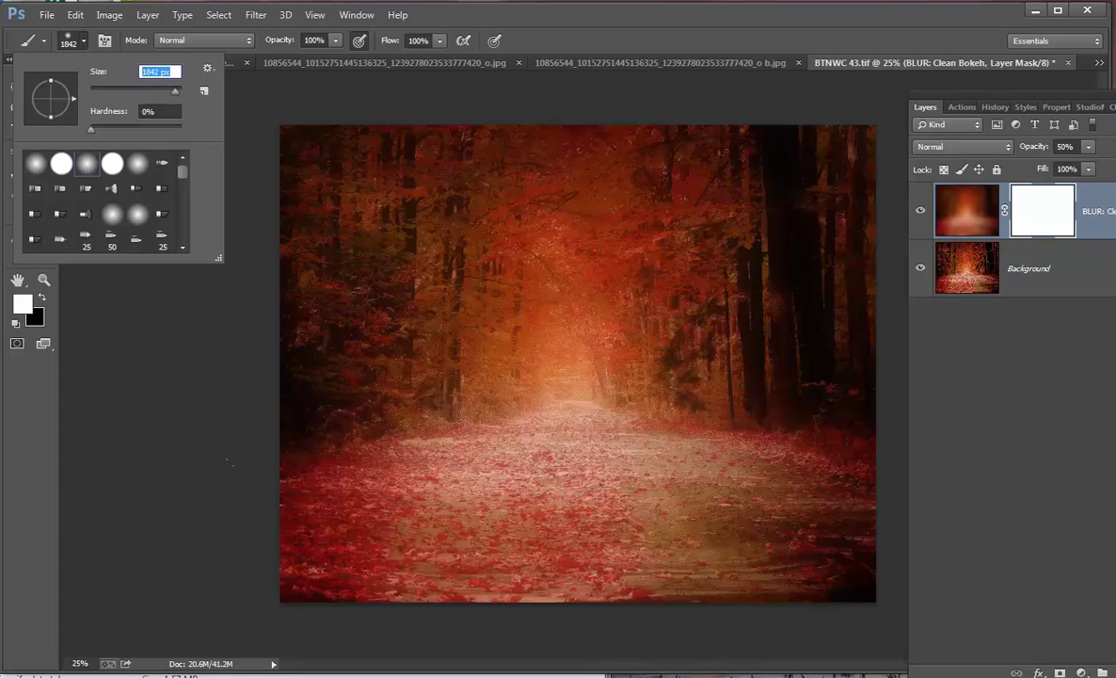
{"action": "left_click", "coordinate": [335, 40]}
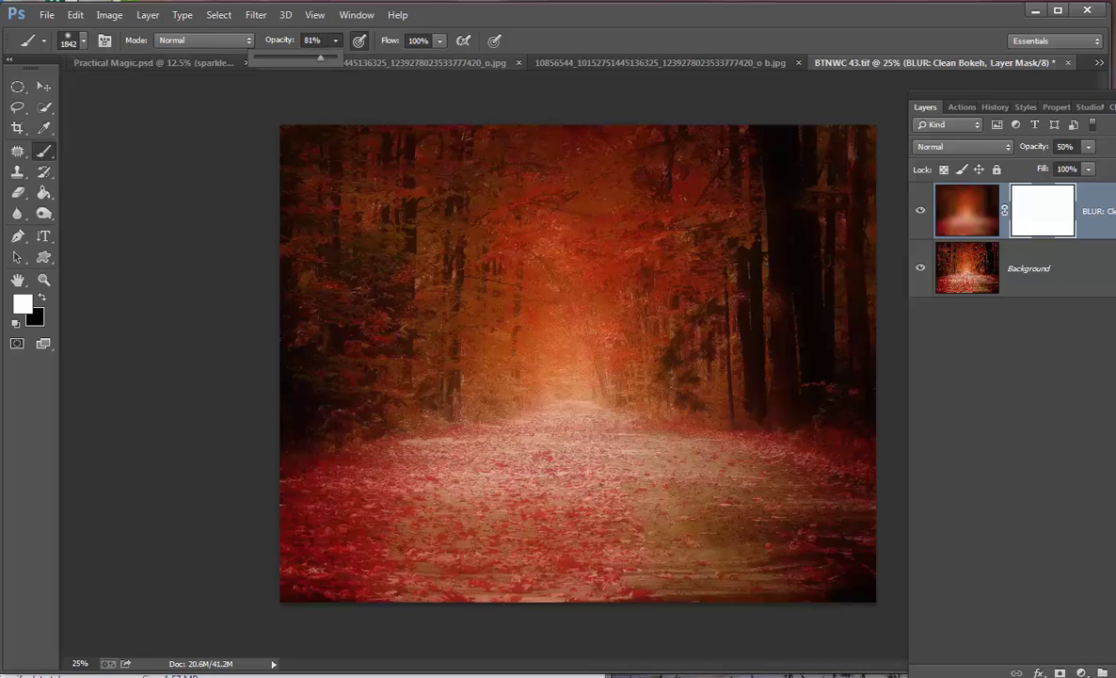
{"action": "left_click", "coordinate": [564, 451]}
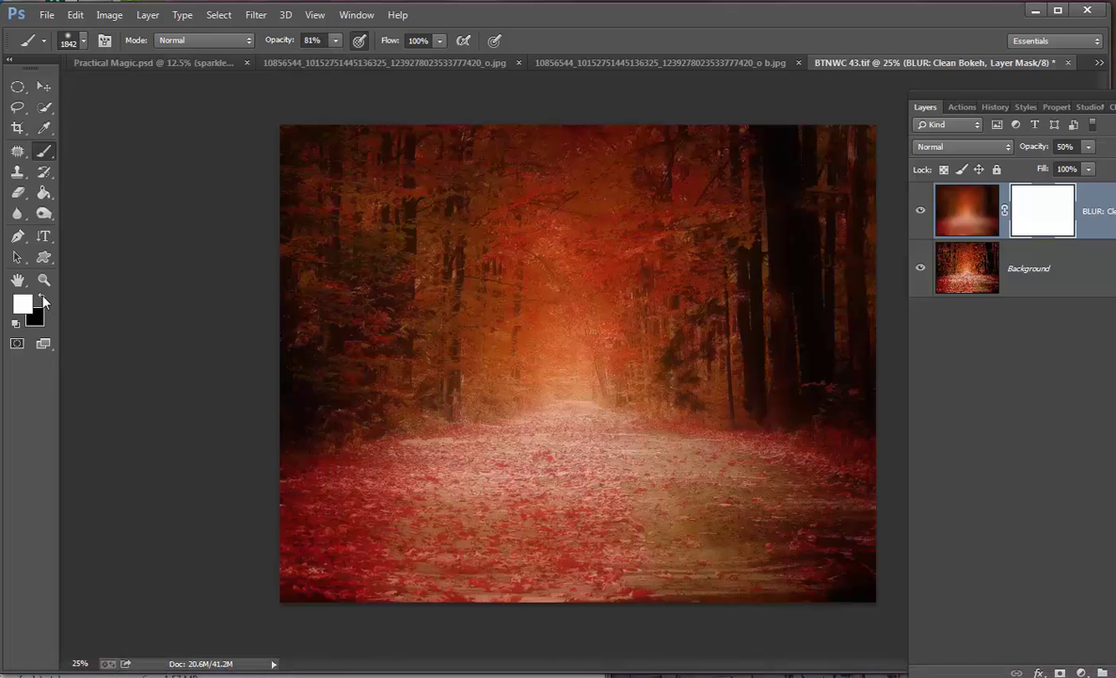
Paint the leafy path black on the blur layer's mask and softly restore its upper edge in white at 41% brush opacity
{"action": "mouse_move", "coordinate": [187, 489]}
{"action": "left_mouse_down"}
{"action": "mouse_move", "coordinate": [371, 541]}
{"action": "mouse_move", "coordinate": [715, 537]}
{"action": "left_mouse_up"}
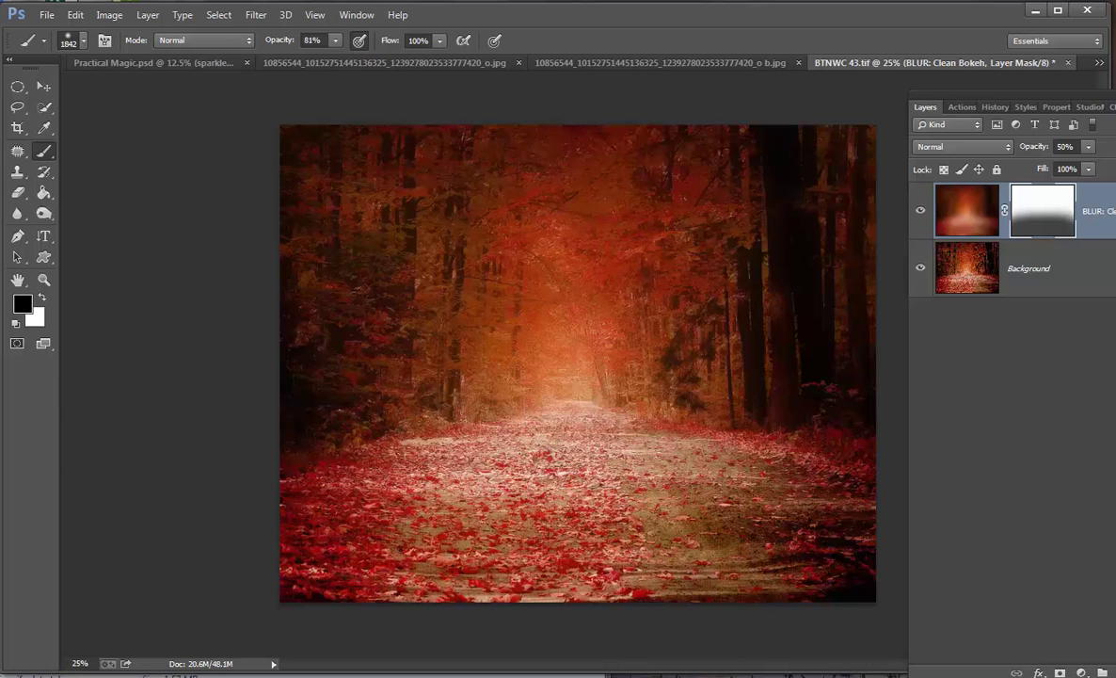
{"action": "left_click_drag", "start_coordinate": [311, 574], "coordinate": [810, 575]}
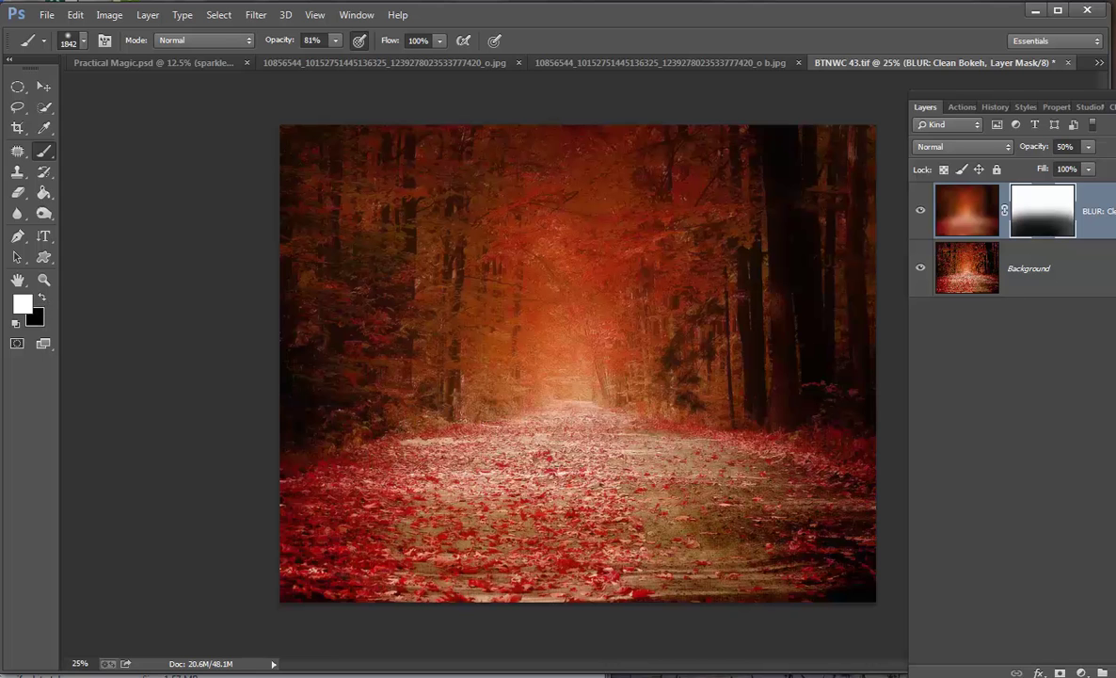
{"action": "left_click", "coordinate": [335, 43]}
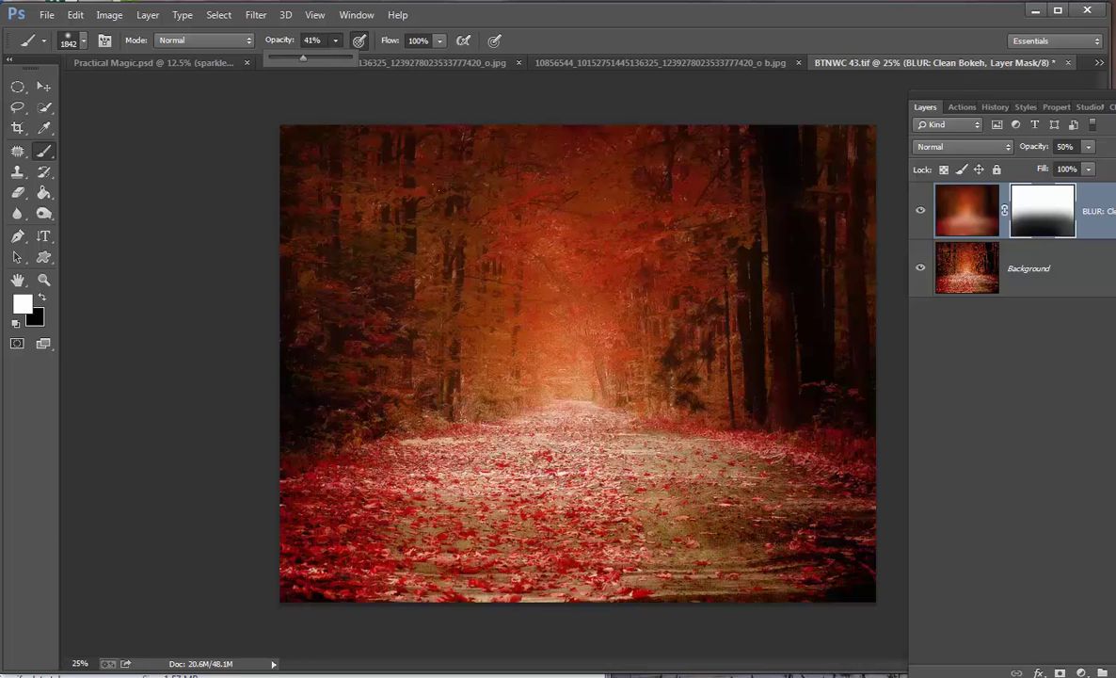
{"action": "left_click", "coordinate": [464, 206]}
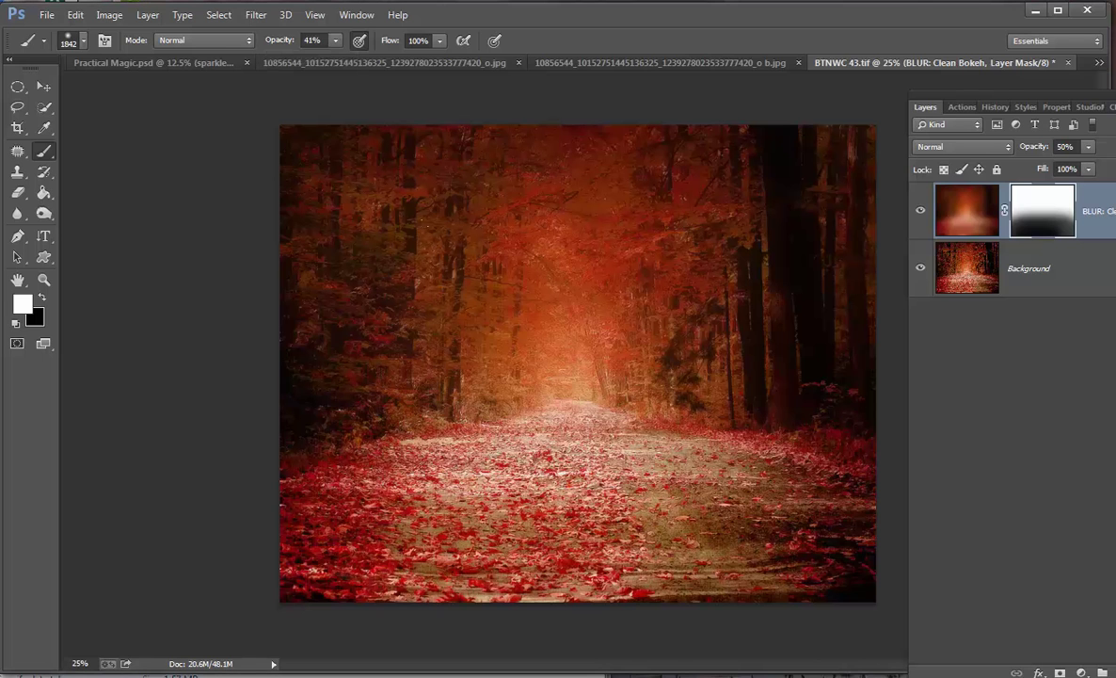
{"action": "left_click", "coordinate": [574, 425]}
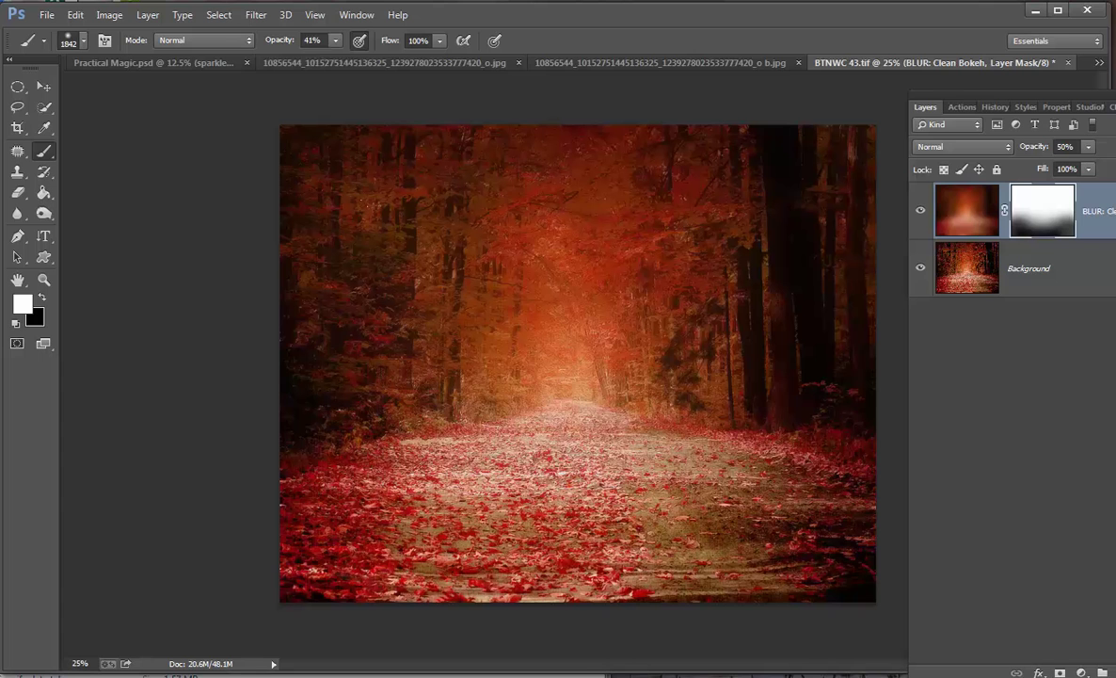
Duplicate the Clean Bokeh blur layer with its mask and set the copy's opacity to 12%
{"action": "right_click", "coordinate": [966, 225]}
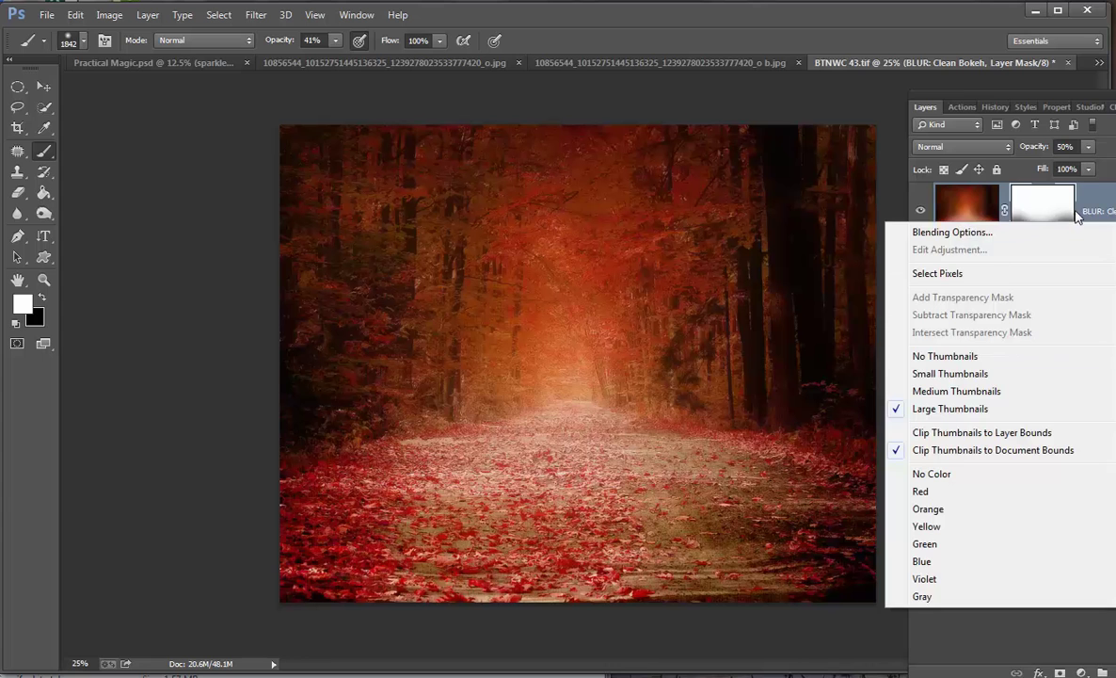
{"action": "left_click", "coordinate": [1015, 187]}
{"action": "right_click", "coordinate": [1014, 186]}
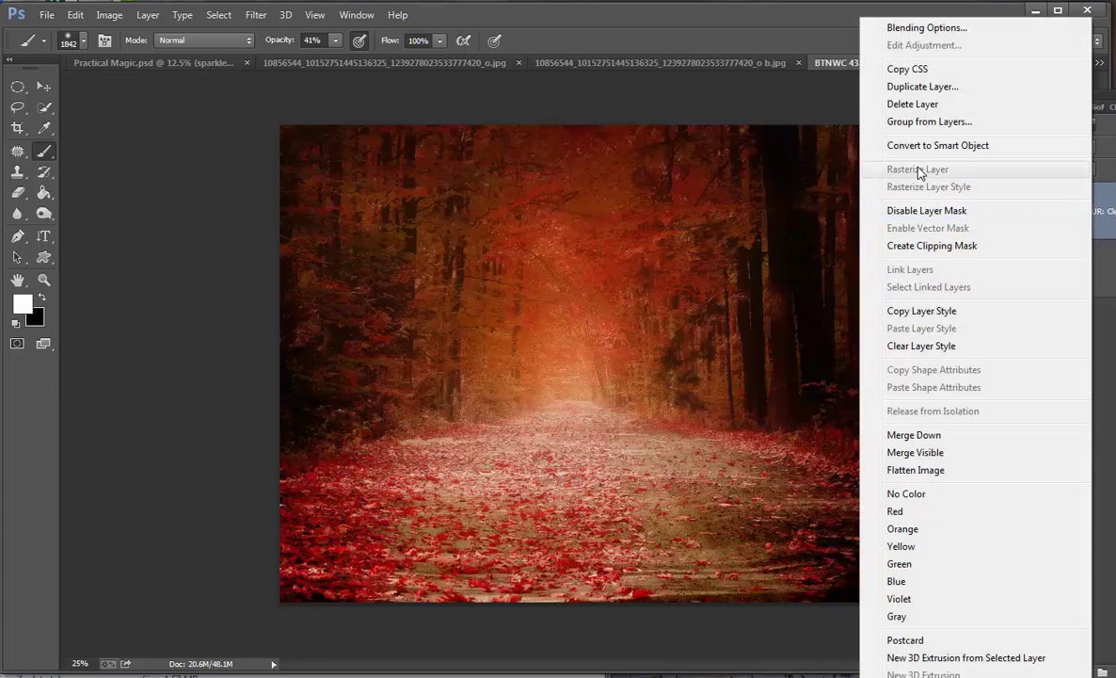
{"action": "left_click", "coordinate": [913, 89]}
{"action": "left_click", "coordinate": [701, 182]}
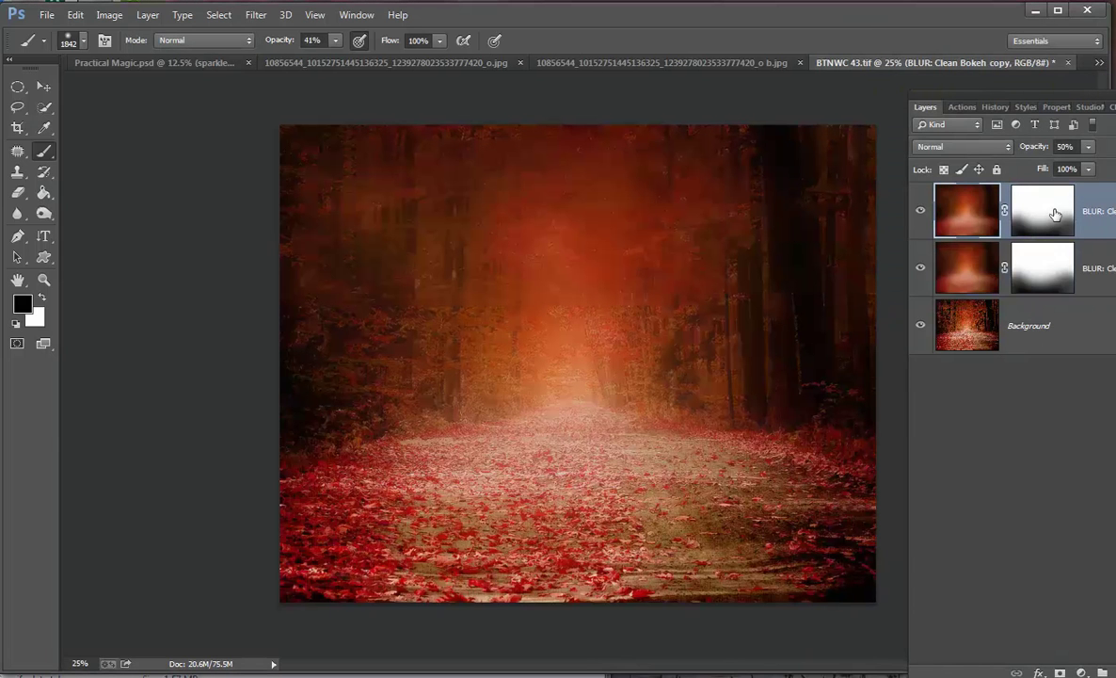
{"action": "left_click", "coordinate": [1089, 148]}
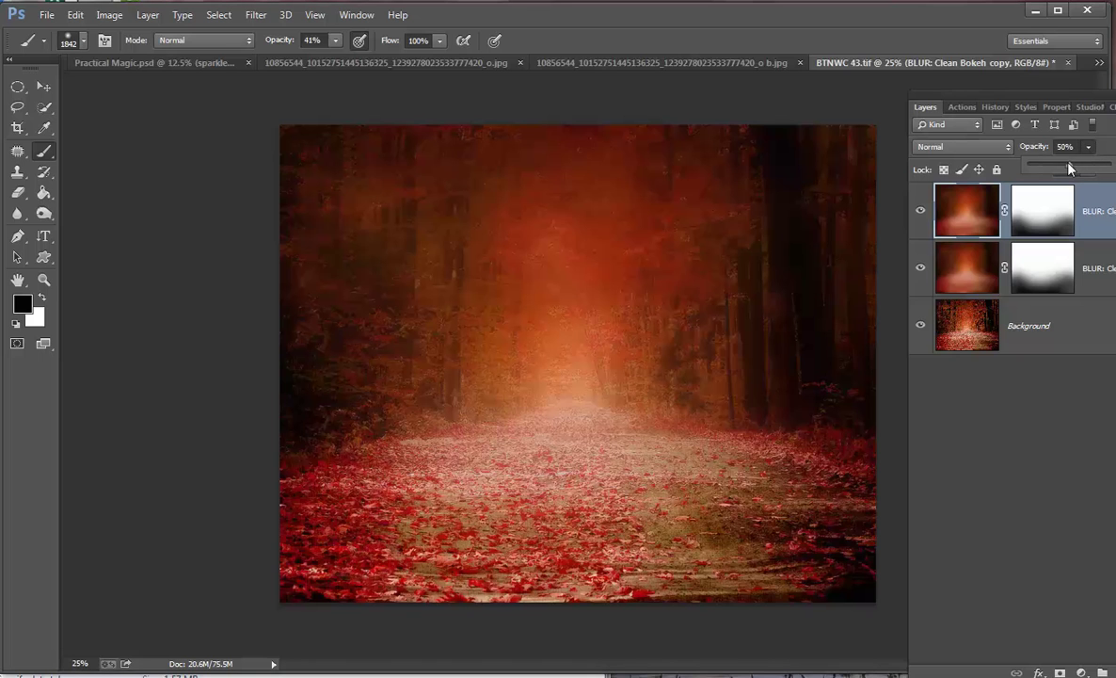
{"action": "left_click_drag", "start_coordinate": [1041, 170], "coordinate": [1040, 170]}
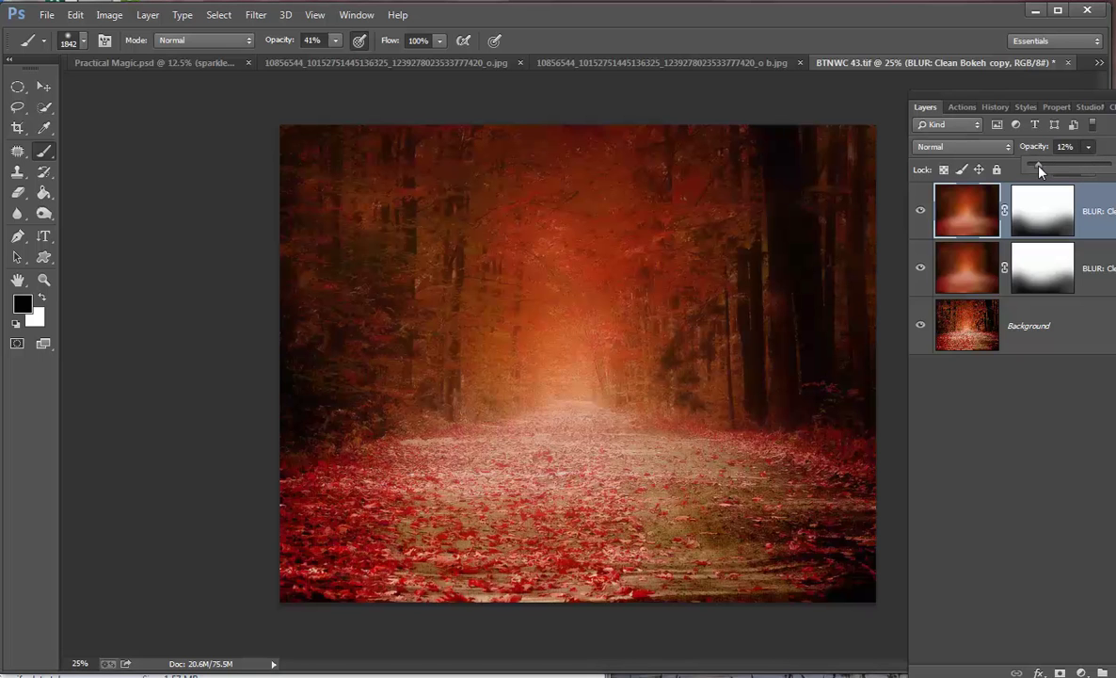
Brush black across the leafy path on the copied blur layer's mask to remove its blur there
{"action": "left_click", "coordinate": [1046, 228]}
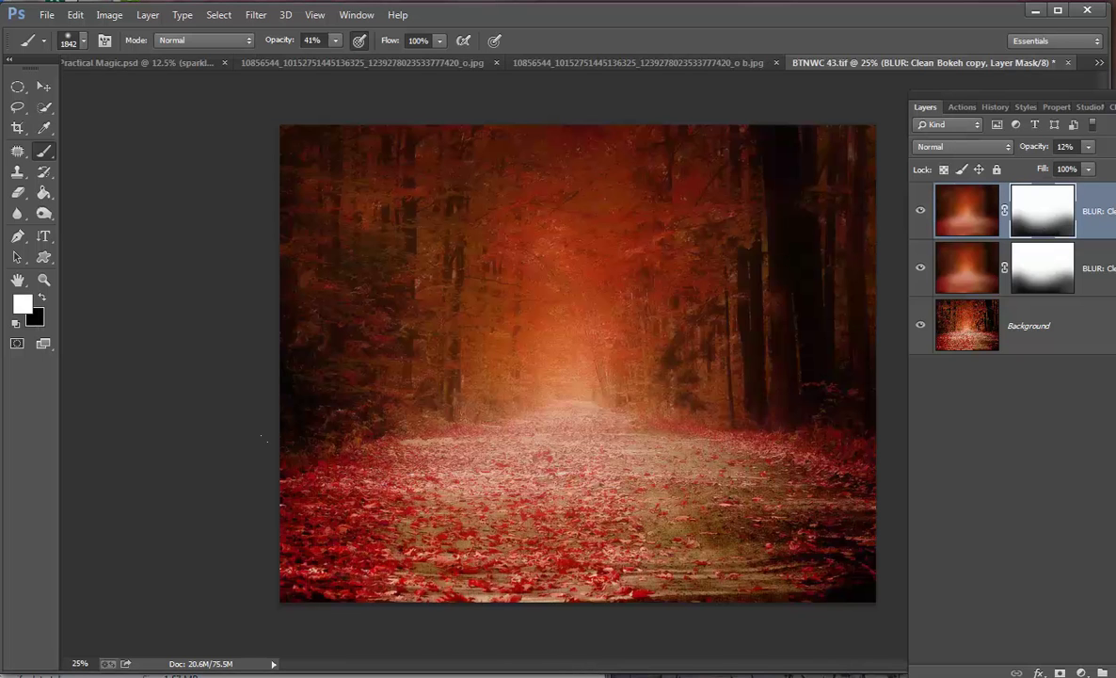
{"action": "left_click_drag", "start_coordinate": [376, 527], "coordinate": [781, 527]}
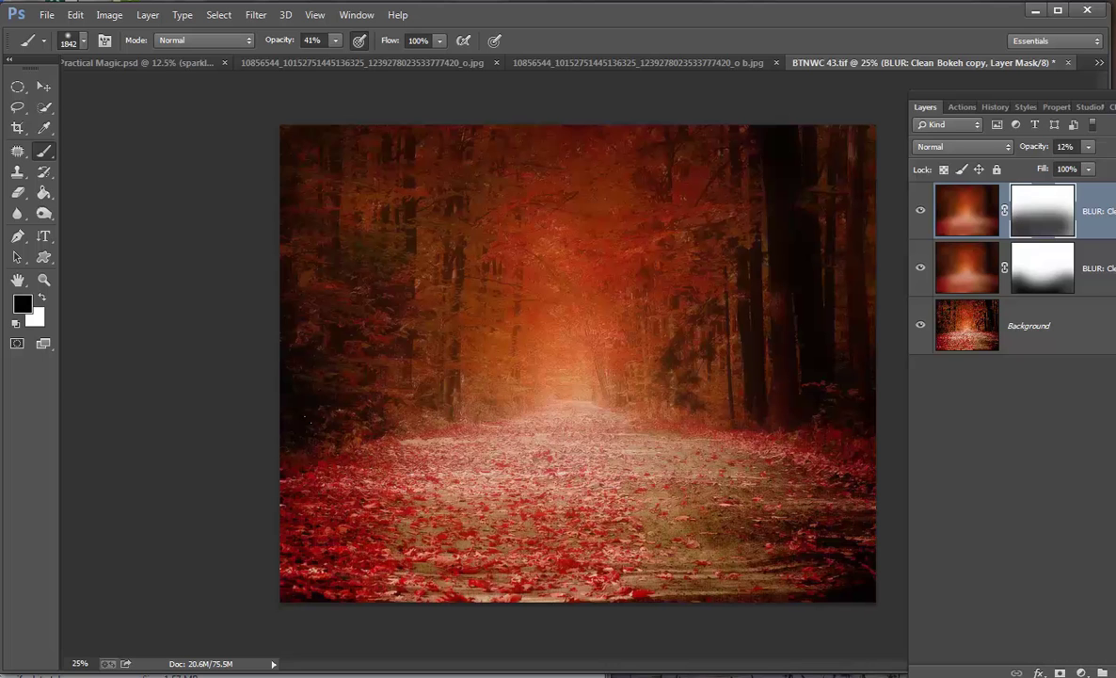
{"action": "left_click_drag", "start_coordinate": [307, 420], "coordinate": [186, 370]}
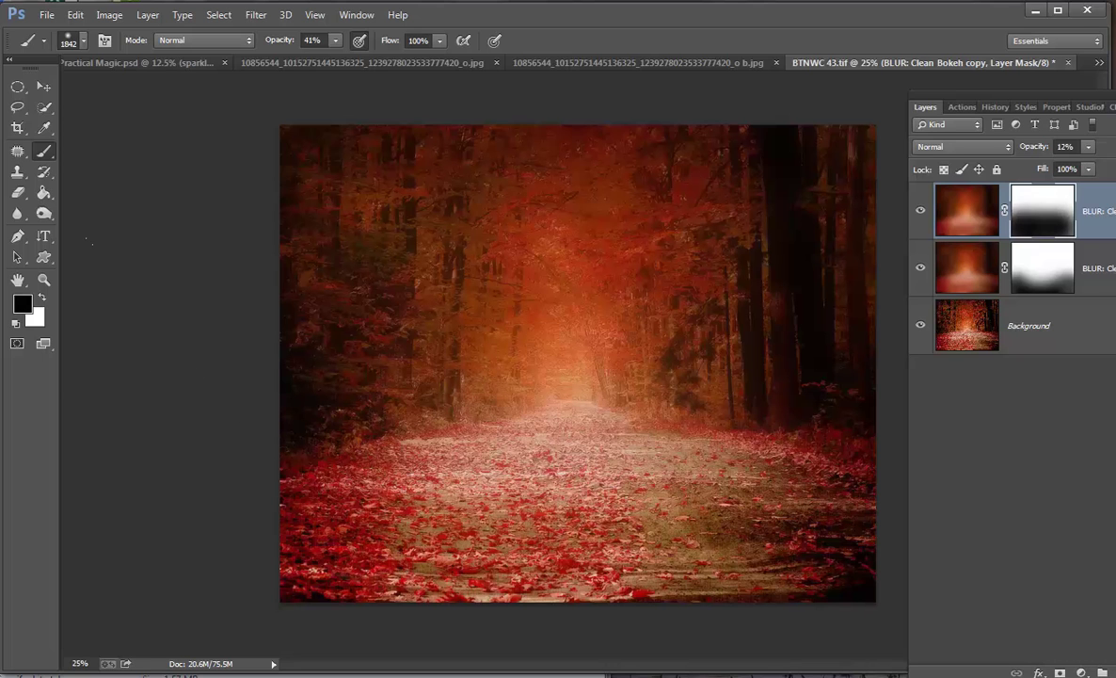
Reduce the brush to 384 px and dab black on the copy's mask at the far end of the path
{"action": "left_click", "coordinate": [76, 42]}
{"action": "left_click", "coordinate": [136, 93]}
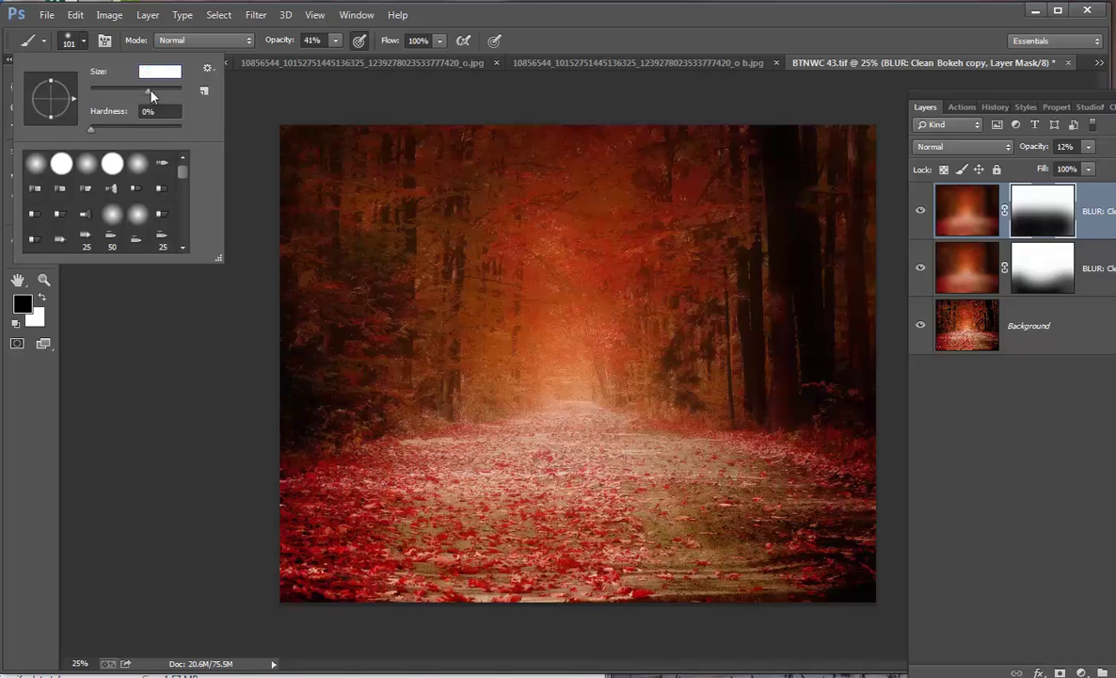
{"action": "left_click", "coordinate": [168, 92]}
{"action": "left_click", "coordinate": [549, 409]}
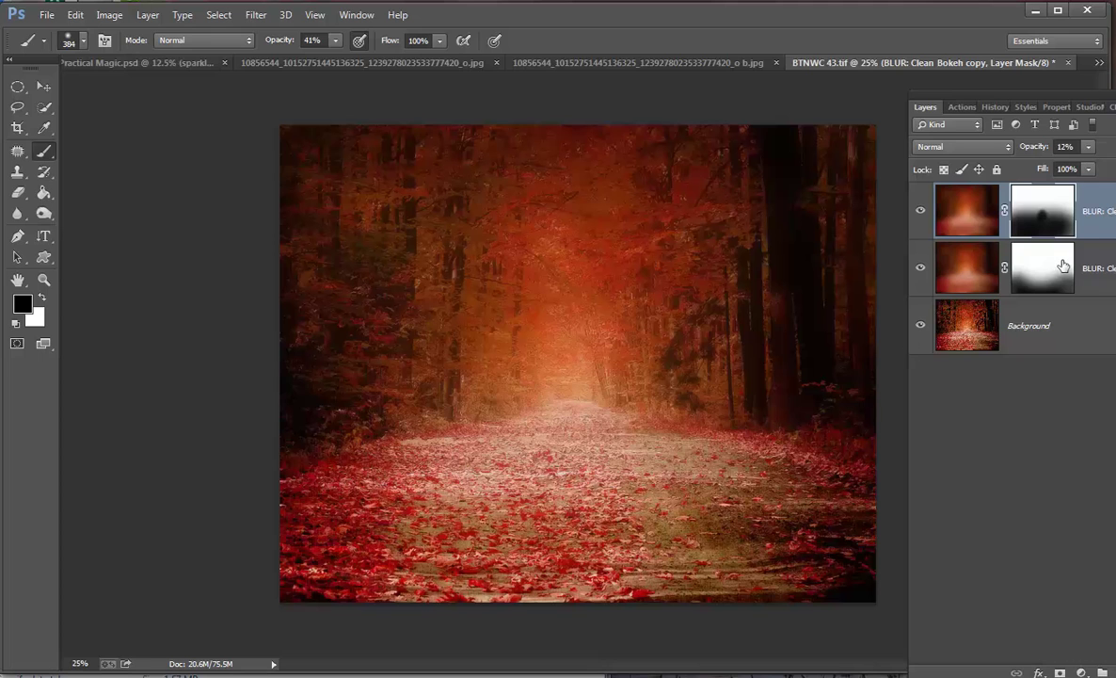
Brush more black over the path on the original blur layer's mask and flatten the image
{"action": "left_click", "coordinate": [965, 268]}
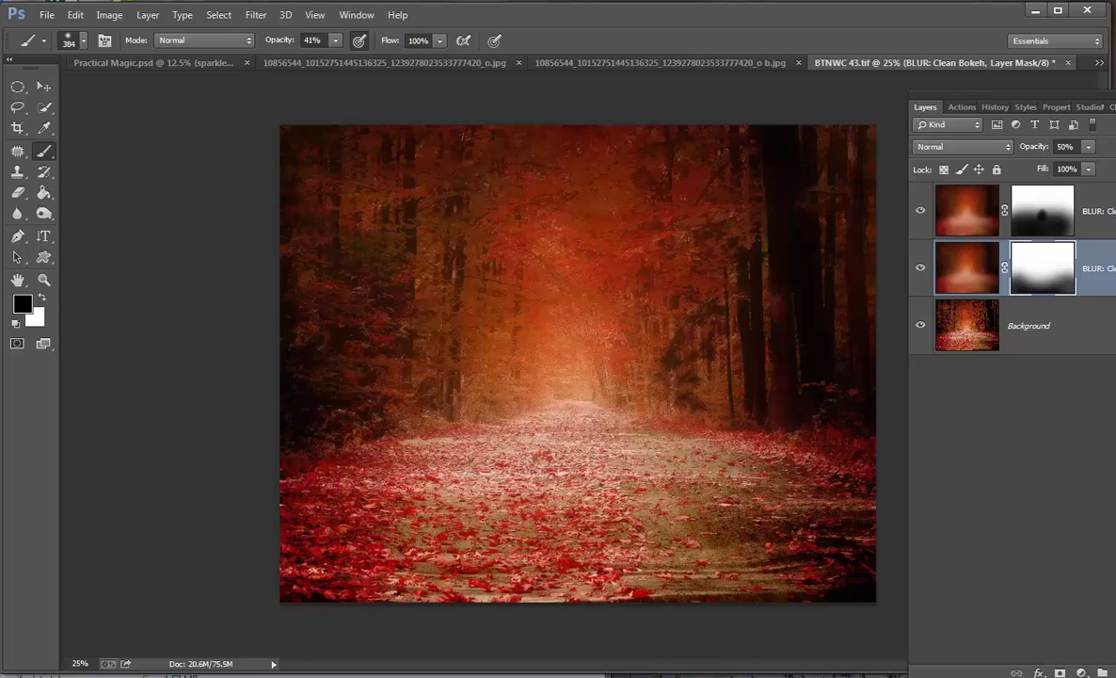
{"action": "left_click_drag", "start_coordinate": [649, 508], "coordinate": [700, 519]}
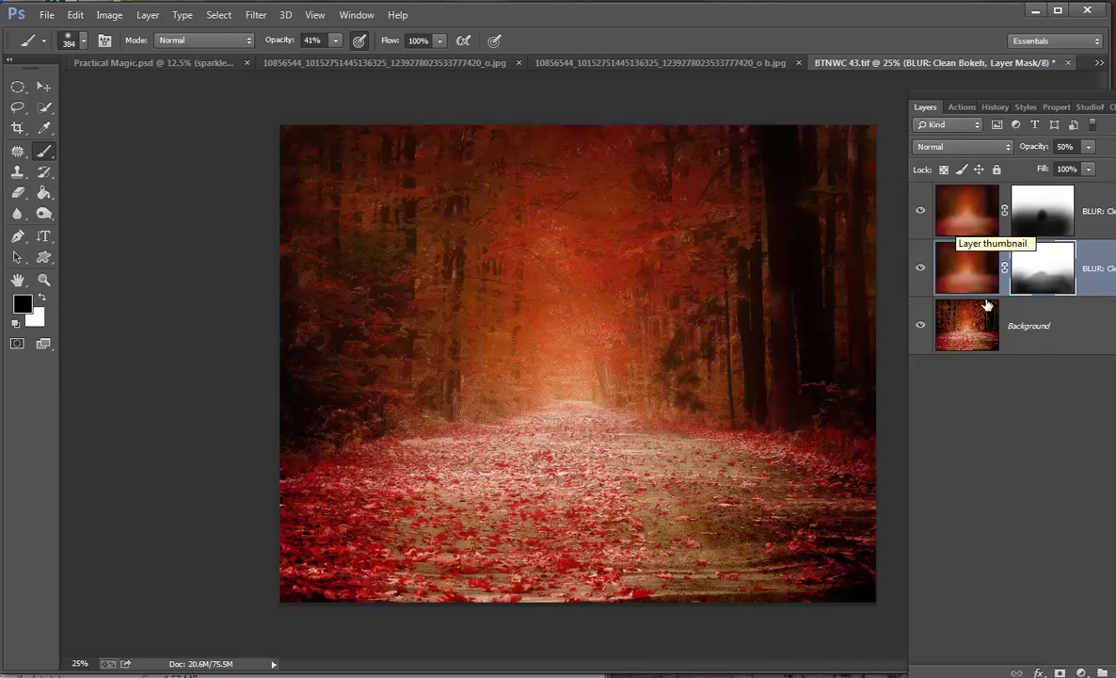
{"action": "right_click", "coordinate": [1016, 347]}
{"action": "left_click", "coordinate": [937, 443]}
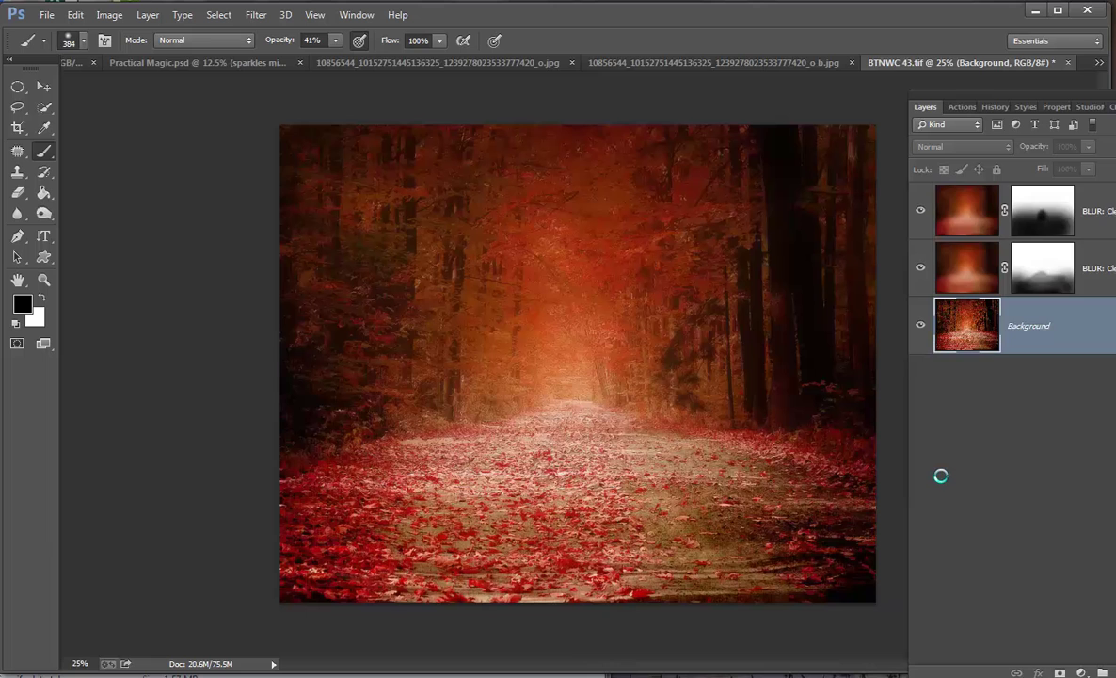
Place the girl and baby cutout from the TUT PHOTOS folder, scaled to about 21.75%, on the path right of centre
{"action": "left_click", "coordinate": [216, 675]}
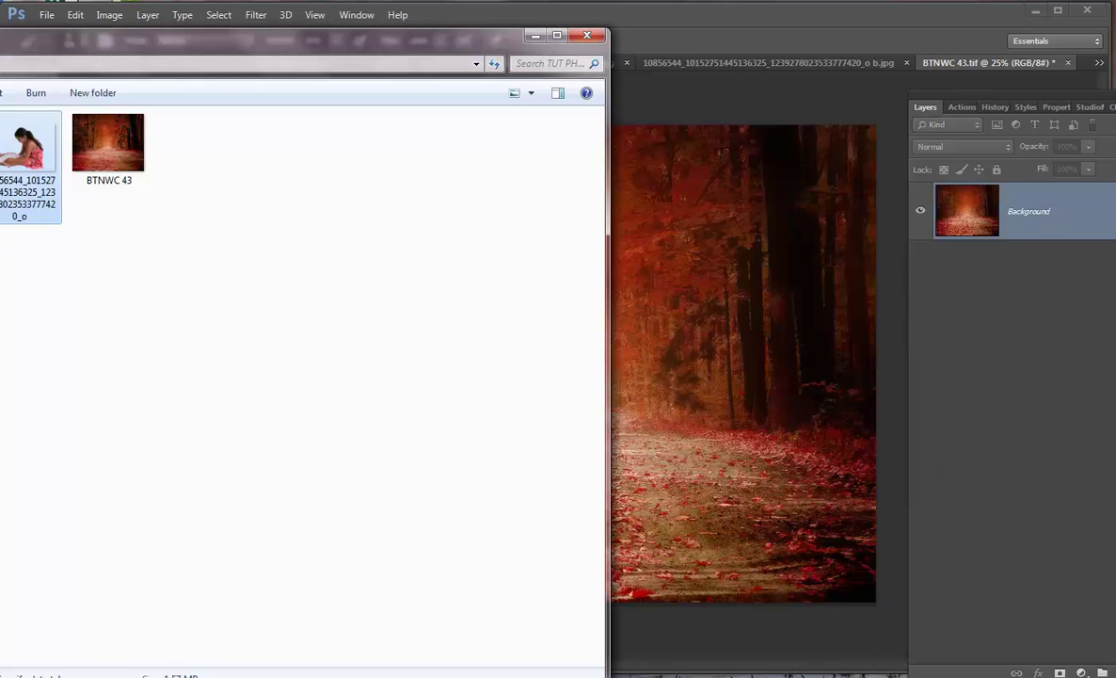
{"action": "left_click_drag", "start_coordinate": [28, 151], "coordinate": [648, 465]}
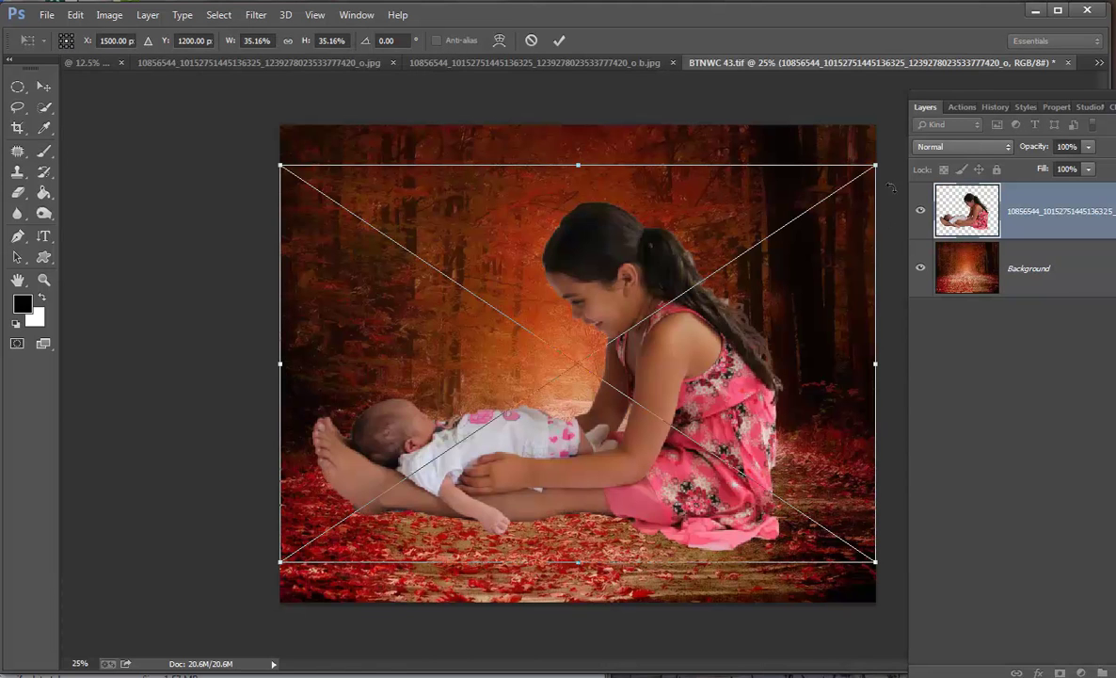
{"action": "left_click_drag", "start_coordinate": [876, 165], "coordinate": [684, 367]}
{"action": "left_click_drag", "start_coordinate": [568, 428], "coordinate": [741, 444]}
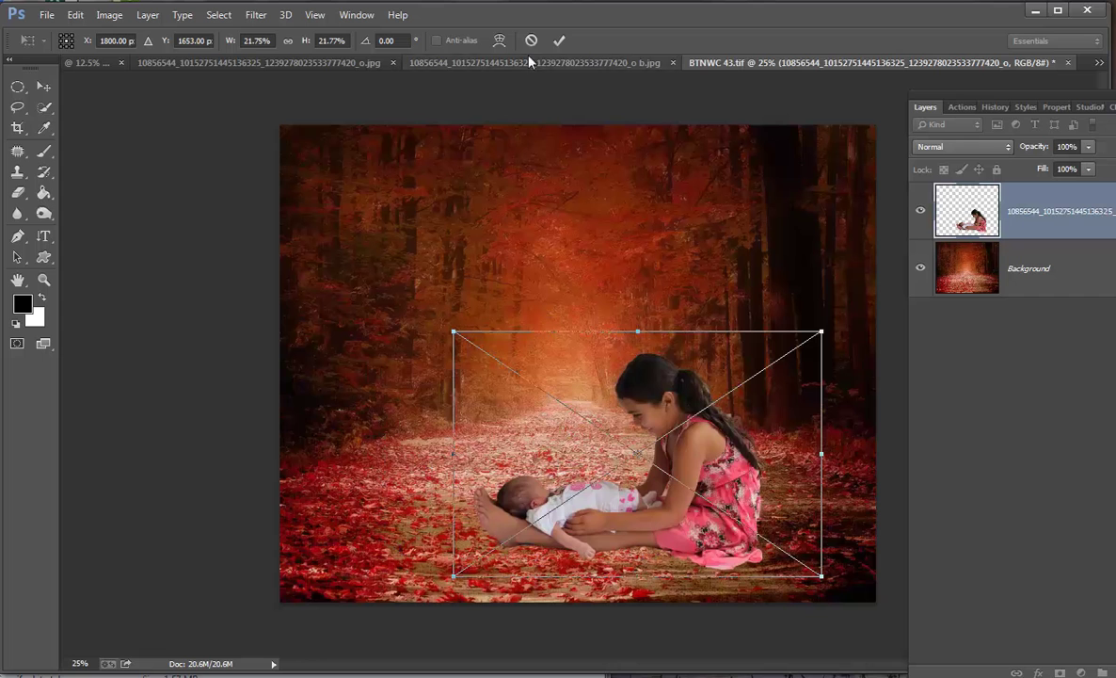
{"action": "left_click", "coordinate": [560, 41]}
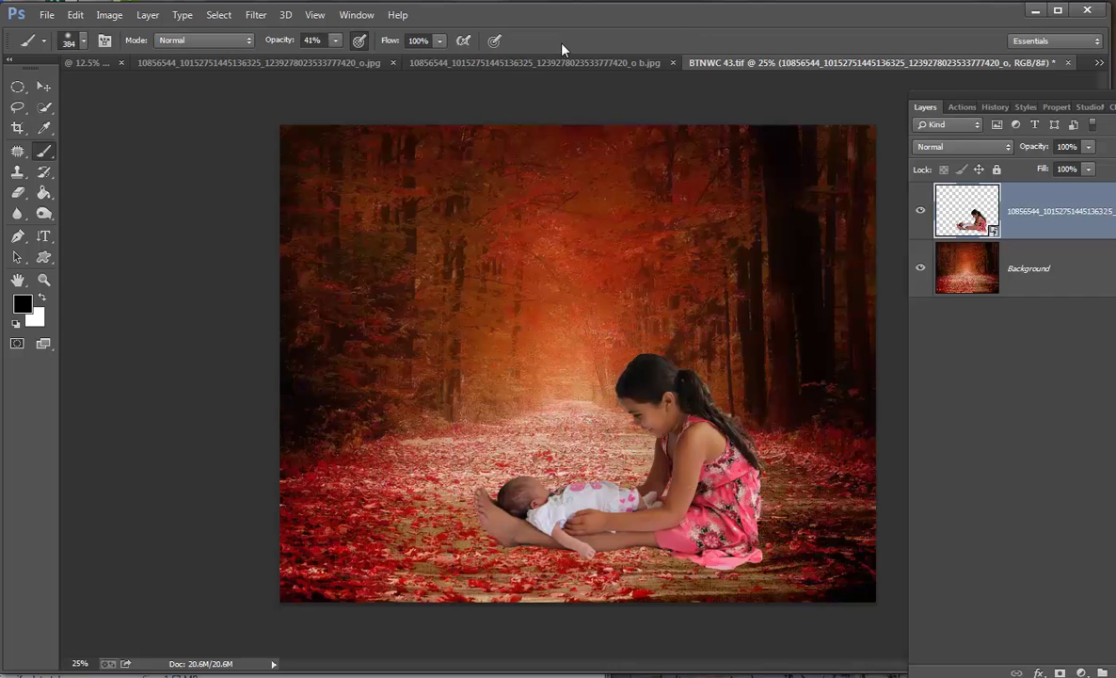
Add a white layer mask to the placed cutout of the girl and baby
{"action": "left_click", "coordinate": [44, 280]}
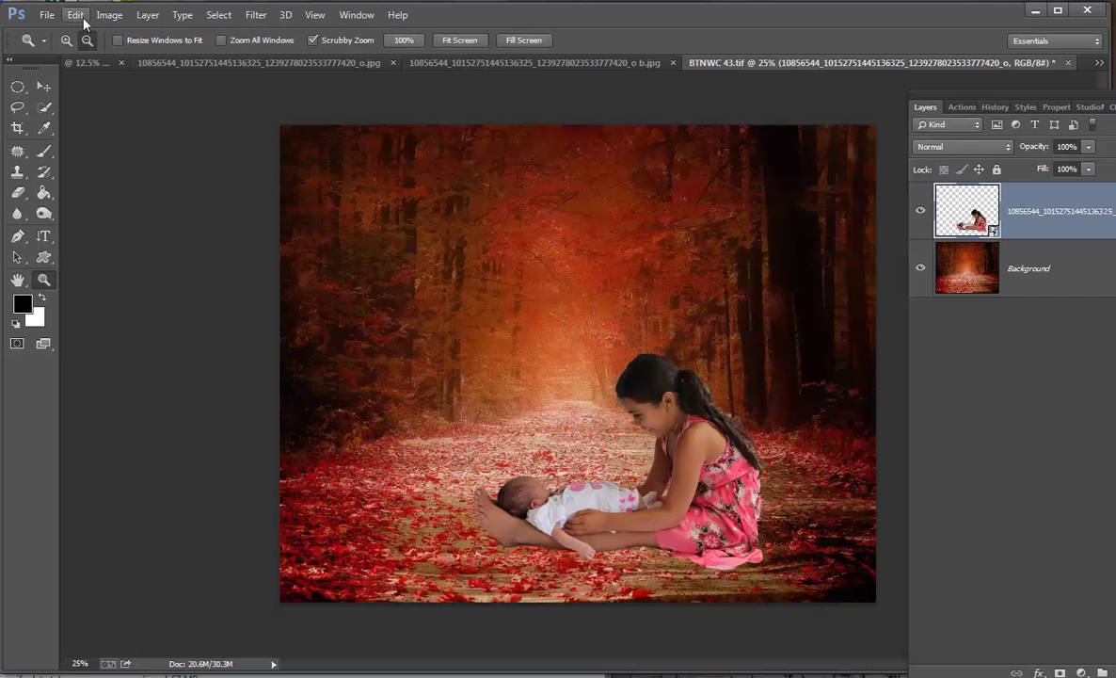
{"action": "left_click", "coordinate": [160, 247]}
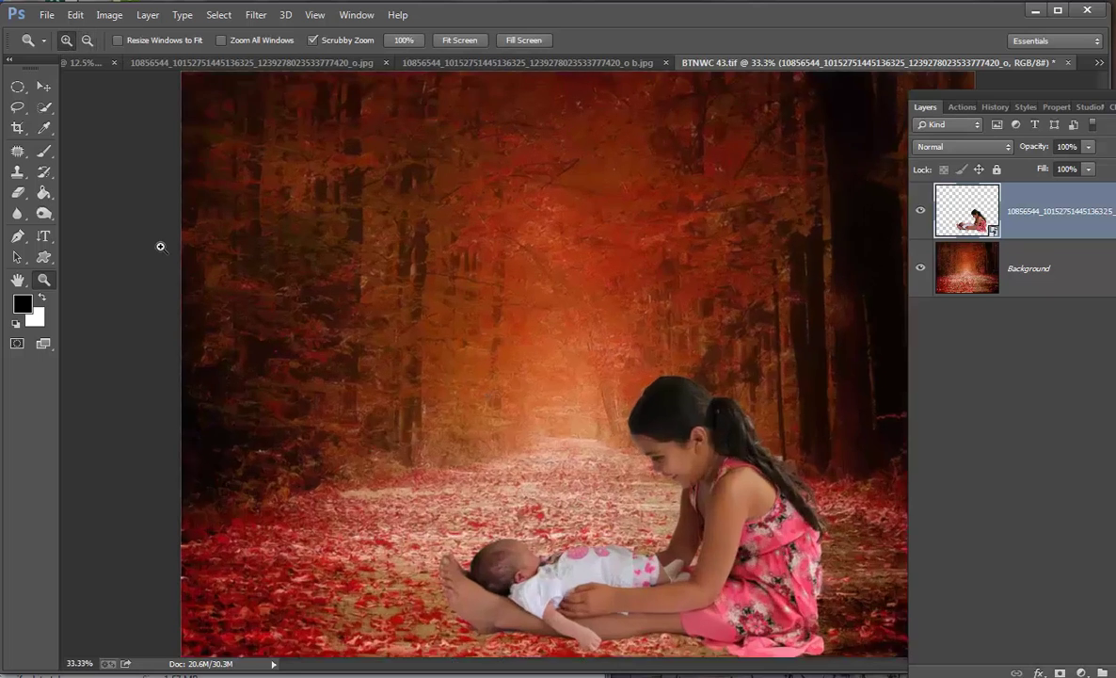
{"action": "left_click", "coordinate": [160, 247]}
{"action": "left_click", "coordinate": [160, 247]}
{"action": "left_click", "coordinate": [160, 247]}
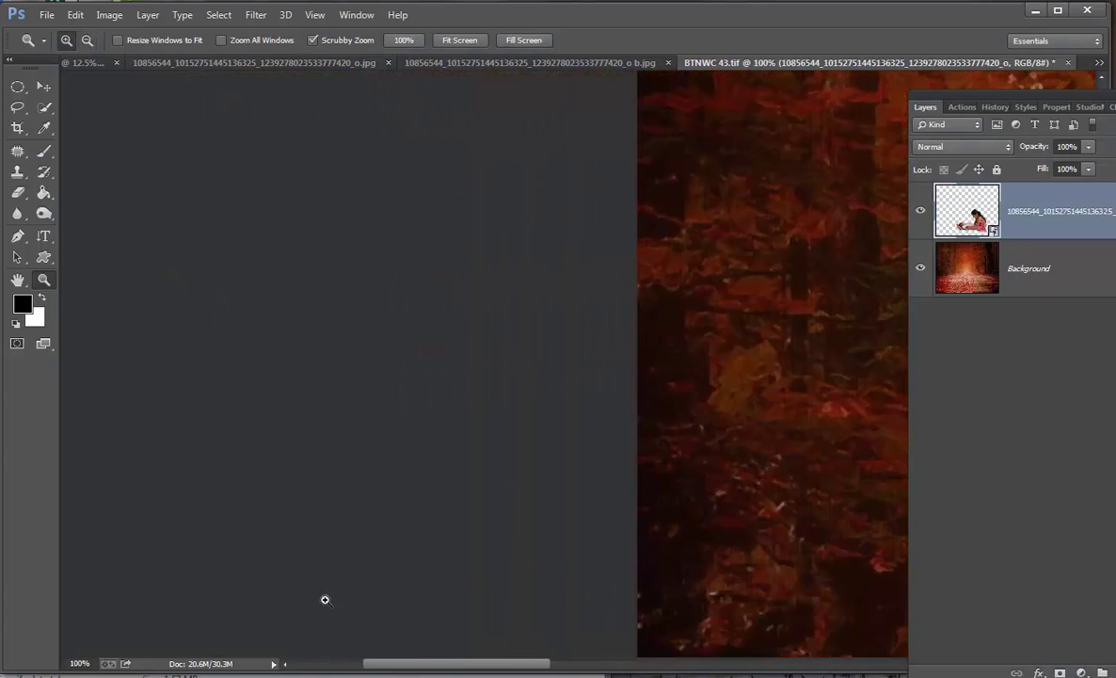
{"action": "left_click_drag", "start_coordinate": [439, 656], "coordinate": [700, 637]}
{"action": "scroll", "coordinate": [640, 543], "scroll_direction": "down", "scroll_amount": 5}
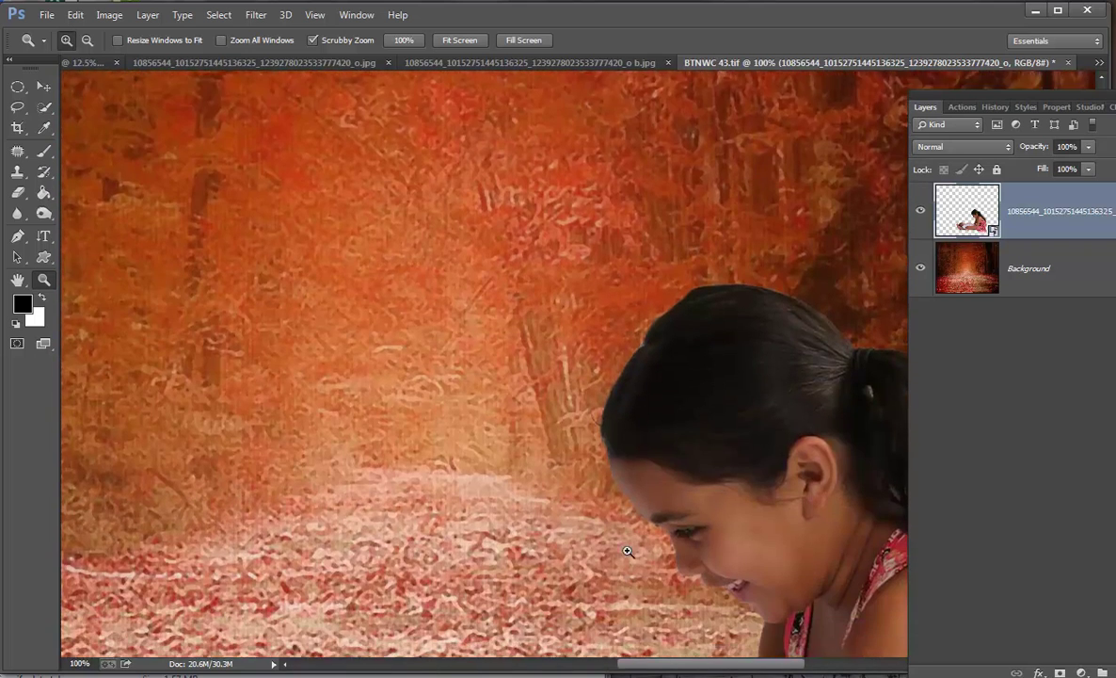
{"action": "scroll", "coordinate": [627, 551], "scroll_direction": "down", "scroll_amount": 1}
{"action": "left_click_drag", "start_coordinate": [643, 665], "coordinate": [696, 668]}
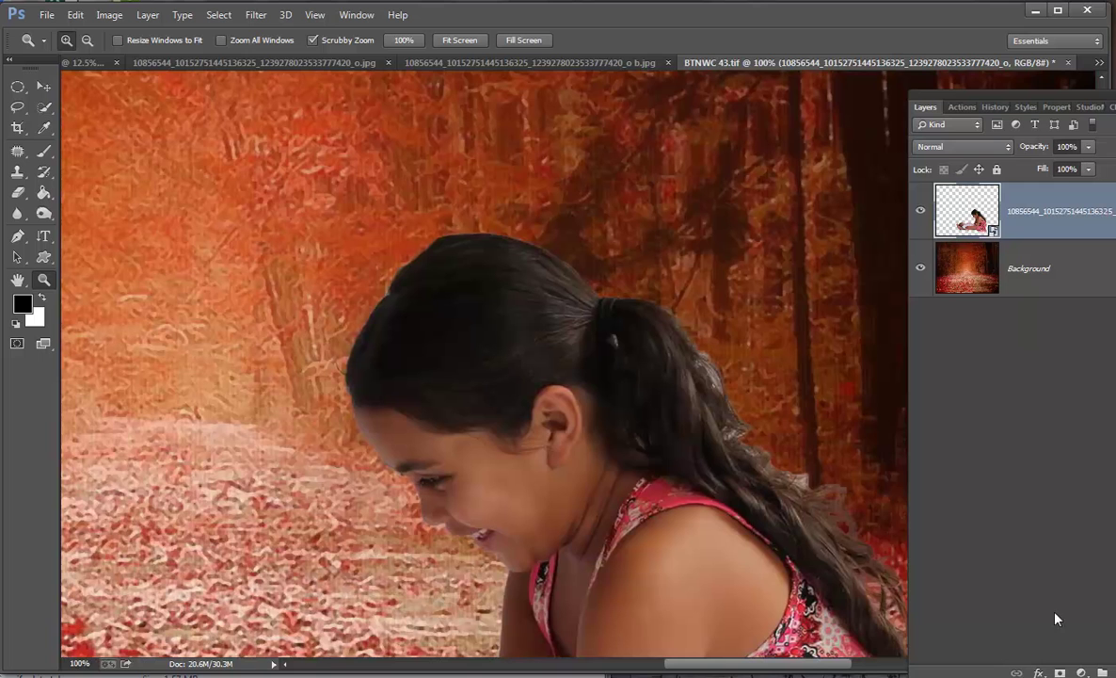
{"action": "left_click", "coordinate": [1060, 672]}
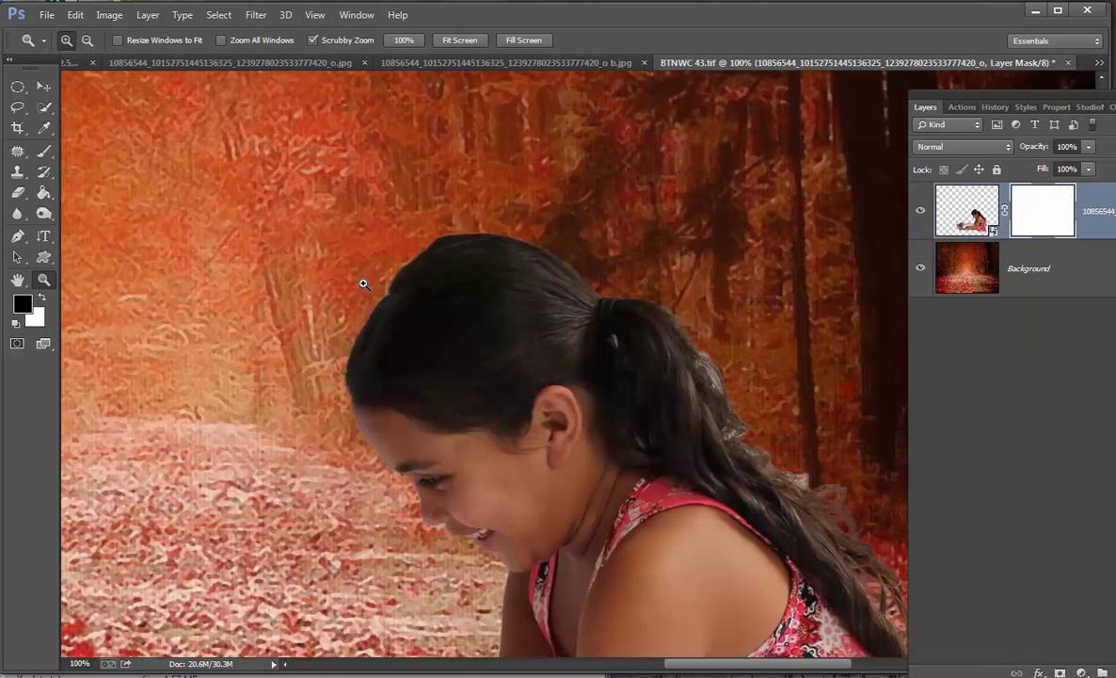
Set a soft round black brush to 73 px and 68% opacity and dab the cutout's mask beside the girl's head
{"action": "left_click", "coordinate": [44, 150]}
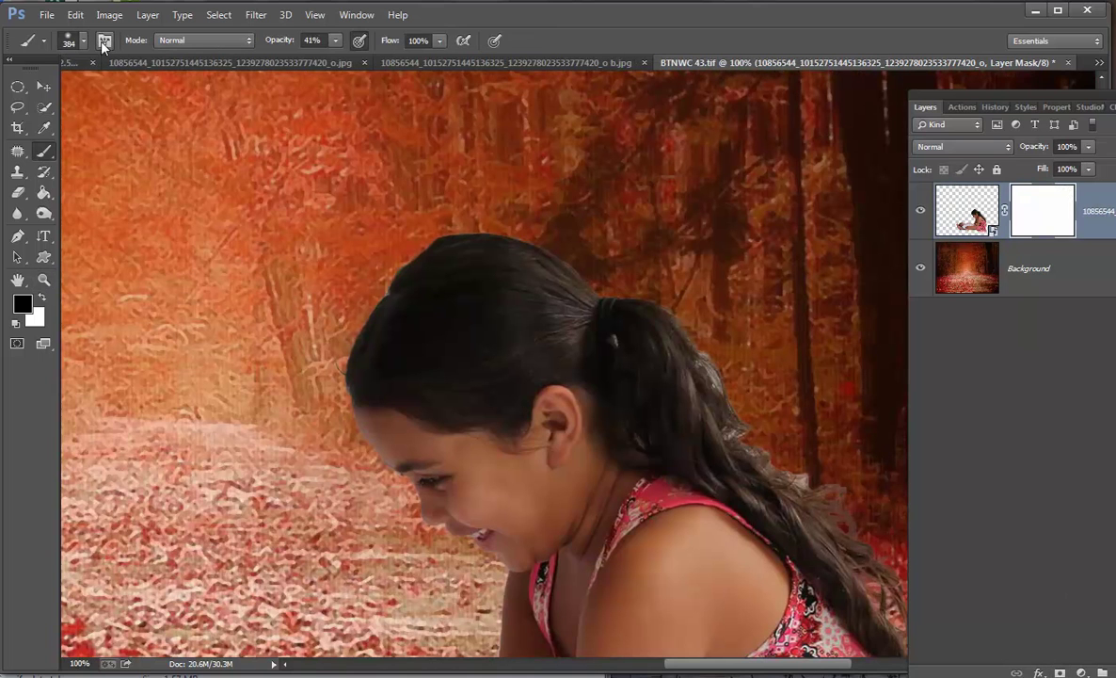
{"action": "left_click", "coordinate": [83, 42]}
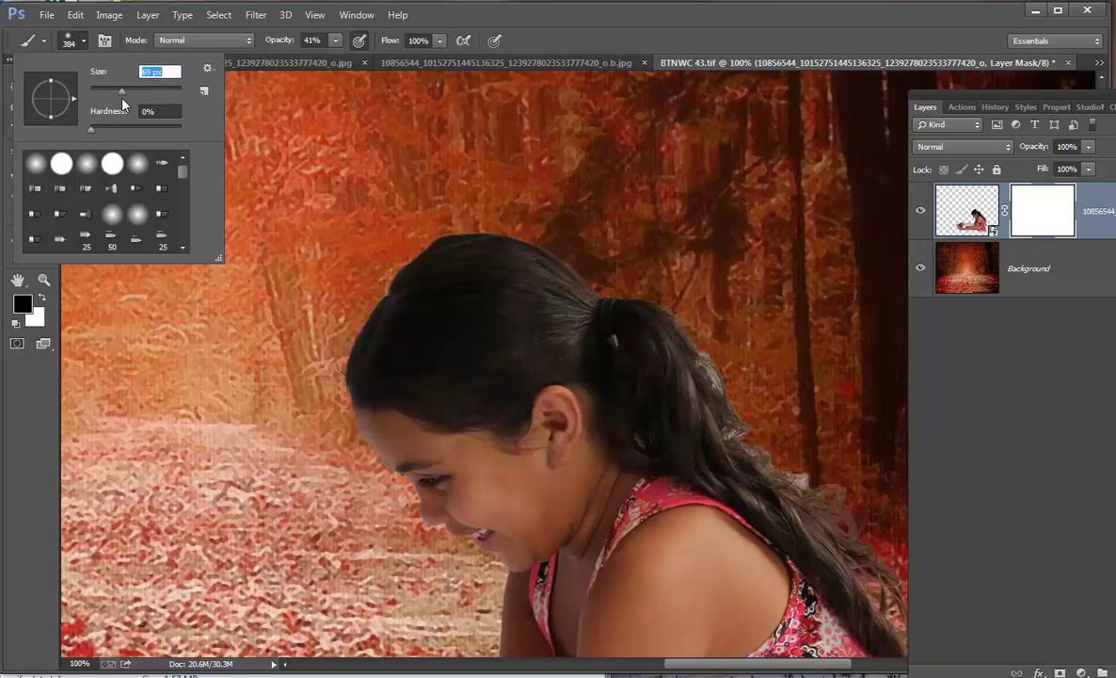
{"action": "left_click_drag", "start_coordinate": [124, 100], "coordinate": [124, 99]}
{"action": "left_click", "coordinate": [333, 42]}
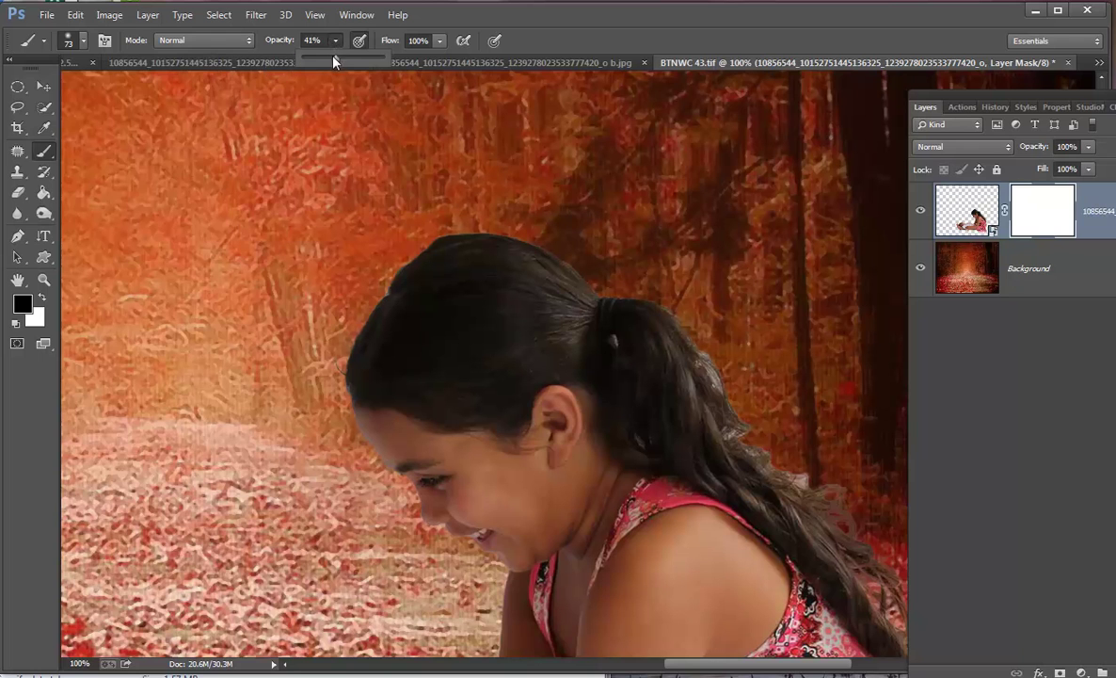
{"action": "left_click", "coordinate": [82, 41]}
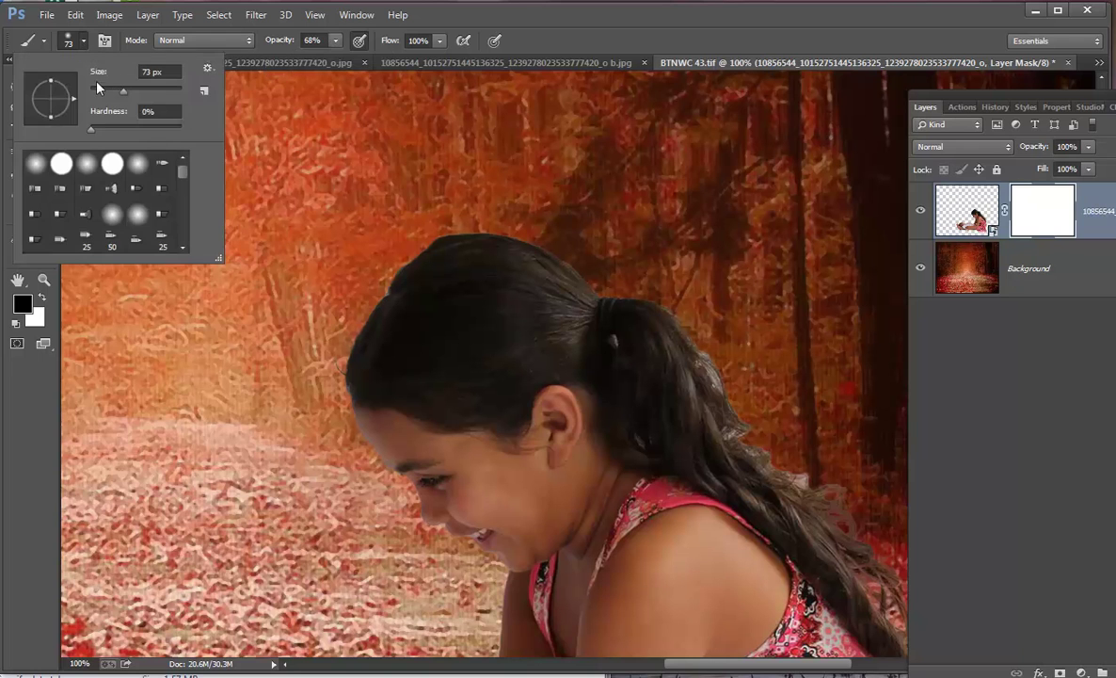
{"action": "left_click", "coordinate": [89, 162]}
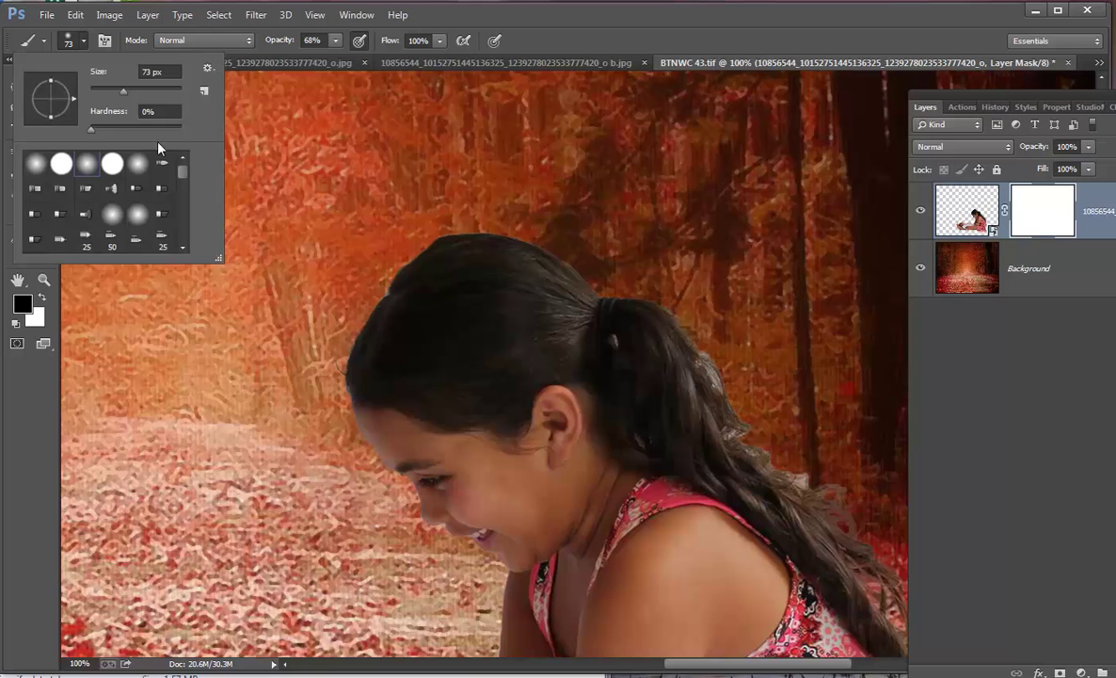
{"action": "left_click", "coordinate": [325, 246]}
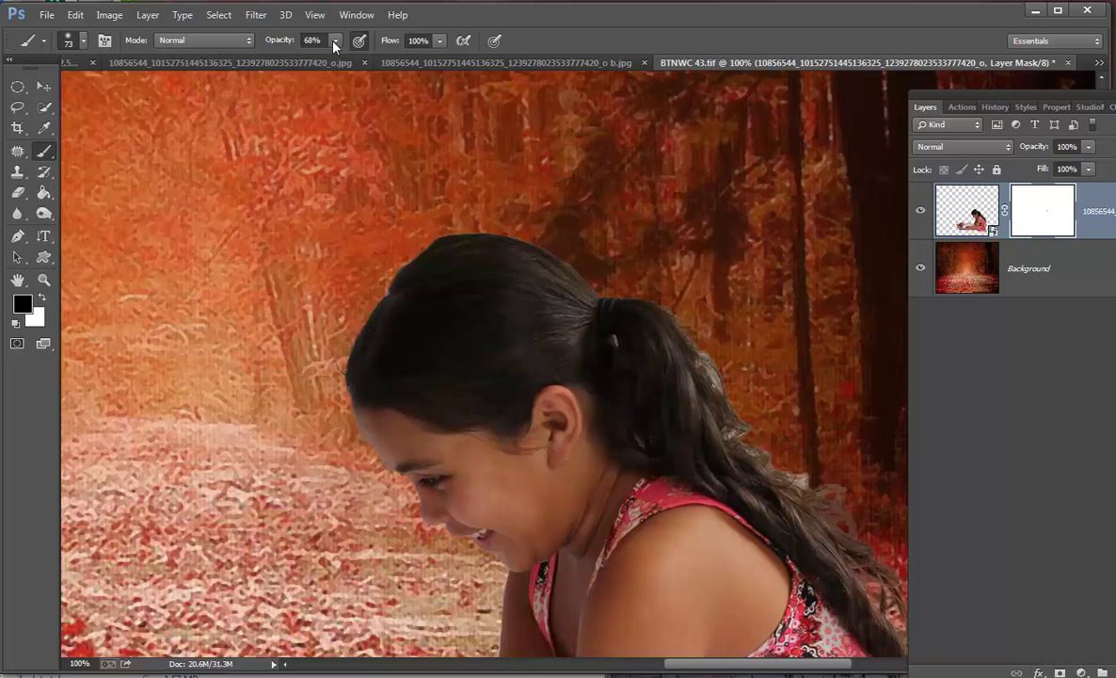
{"action": "left_click", "coordinate": [81, 40]}
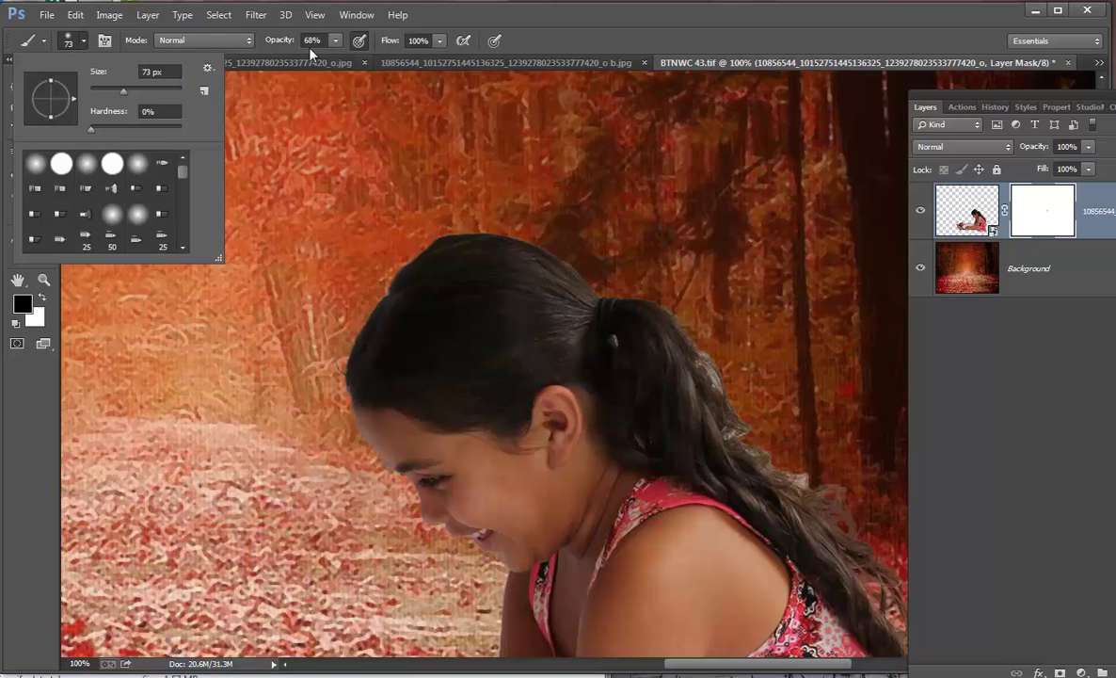
{"action": "left_click", "coordinate": [335, 40]}
{"action": "left_click_drag", "start_coordinate": [328, 59], "coordinate": [289, 59]}
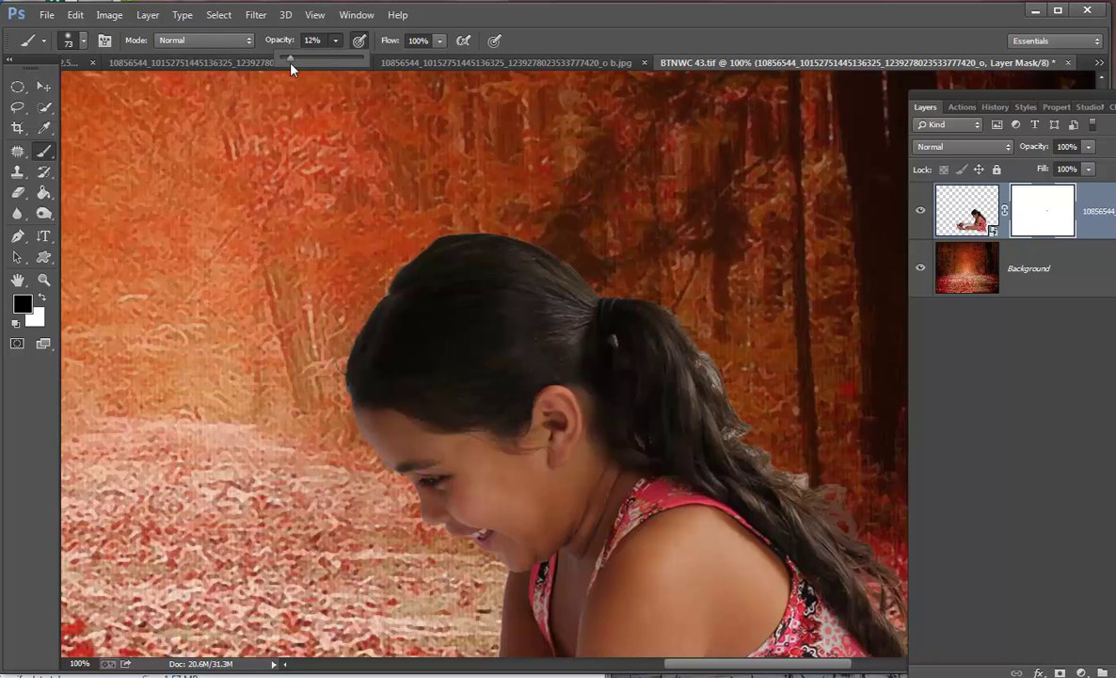
{"action": "left_click", "coordinate": [76, 40]}
{"action": "left_click", "coordinate": [75, 15]}
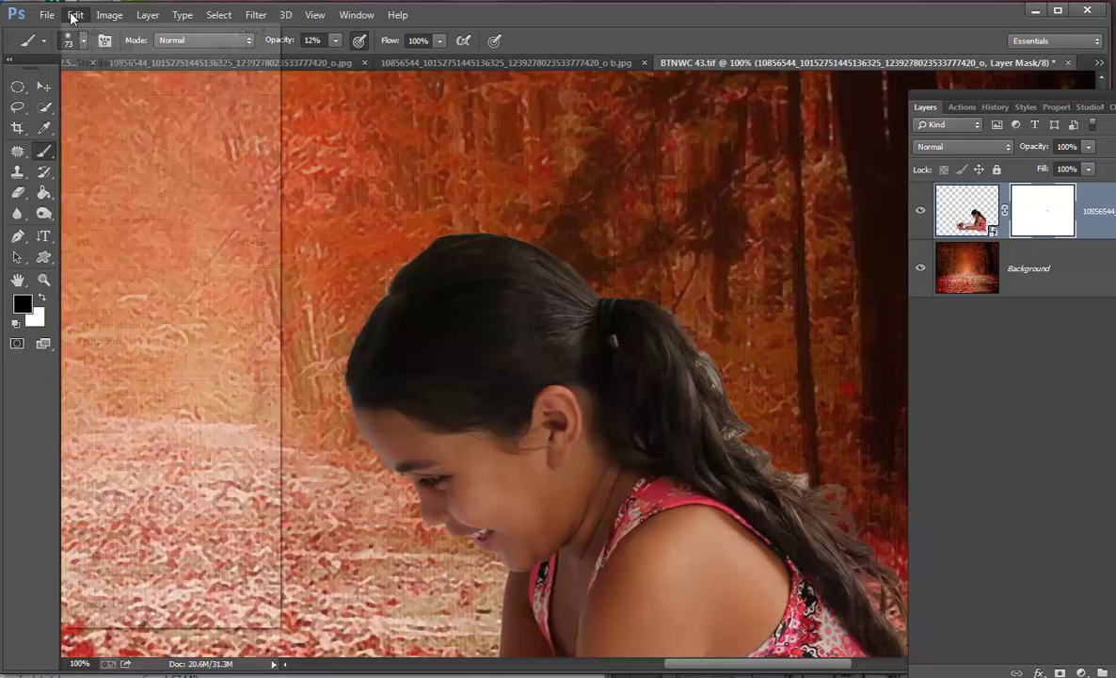
{"action": "left_click", "coordinate": [79, 29]}
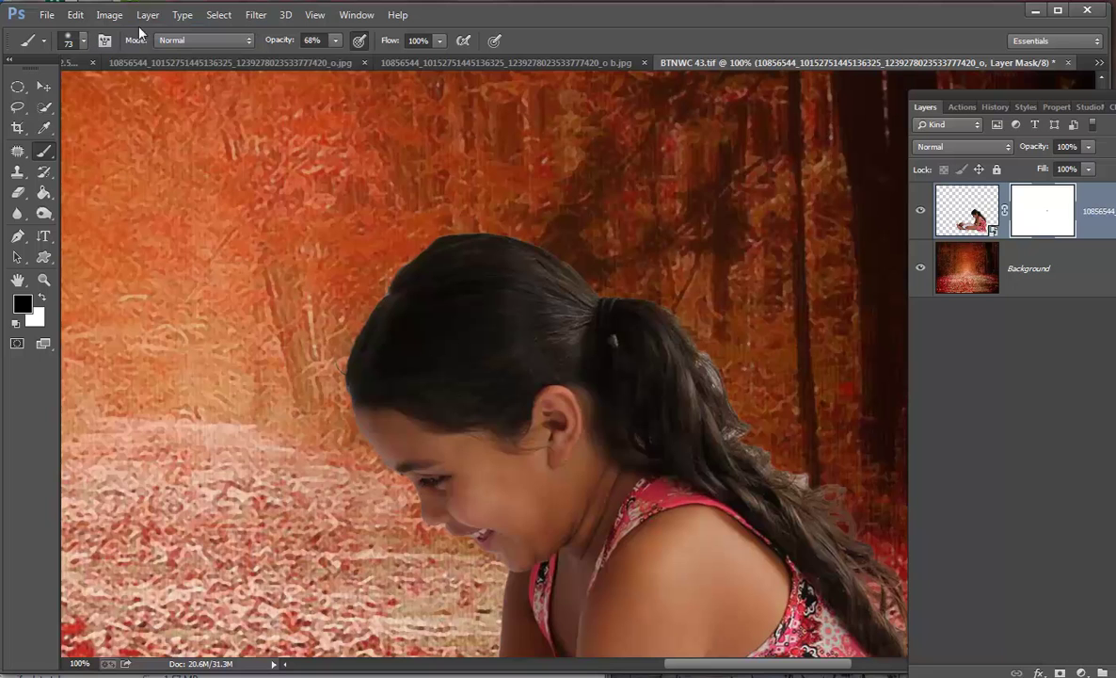
Switch to a hard round 45 px brush and dab black on the mask beside the girl's head
{"action": "left_click", "coordinate": [82, 40]}
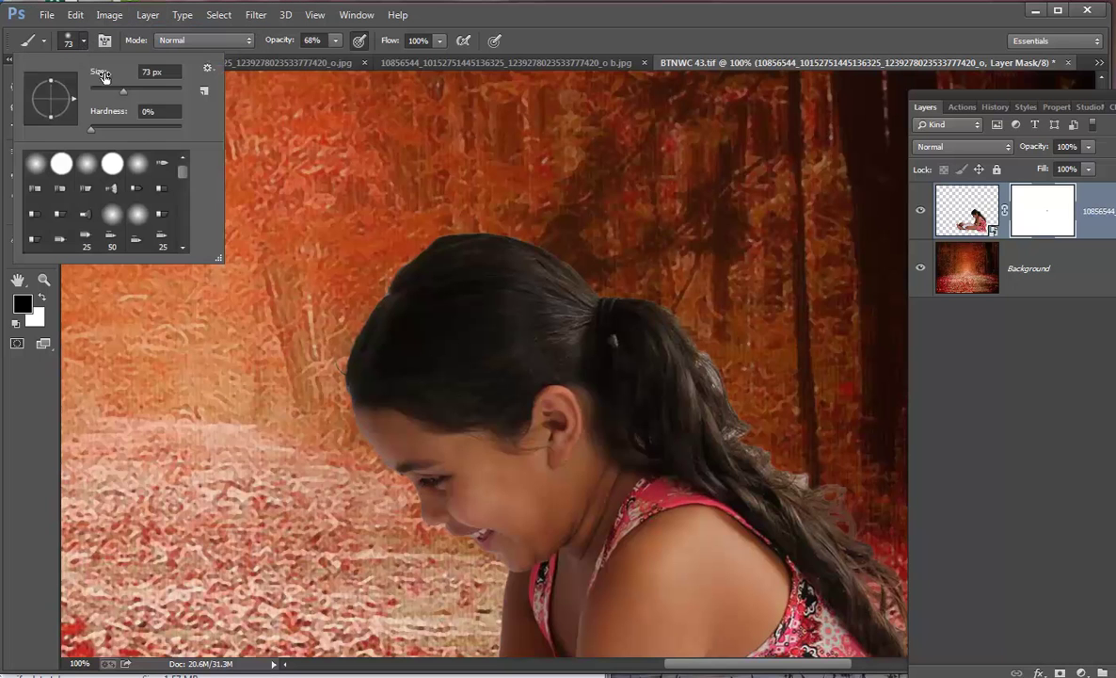
{"action": "left_click_drag", "start_coordinate": [125, 92], "coordinate": [116, 94]}
{"action": "left_click", "coordinate": [112, 164]}
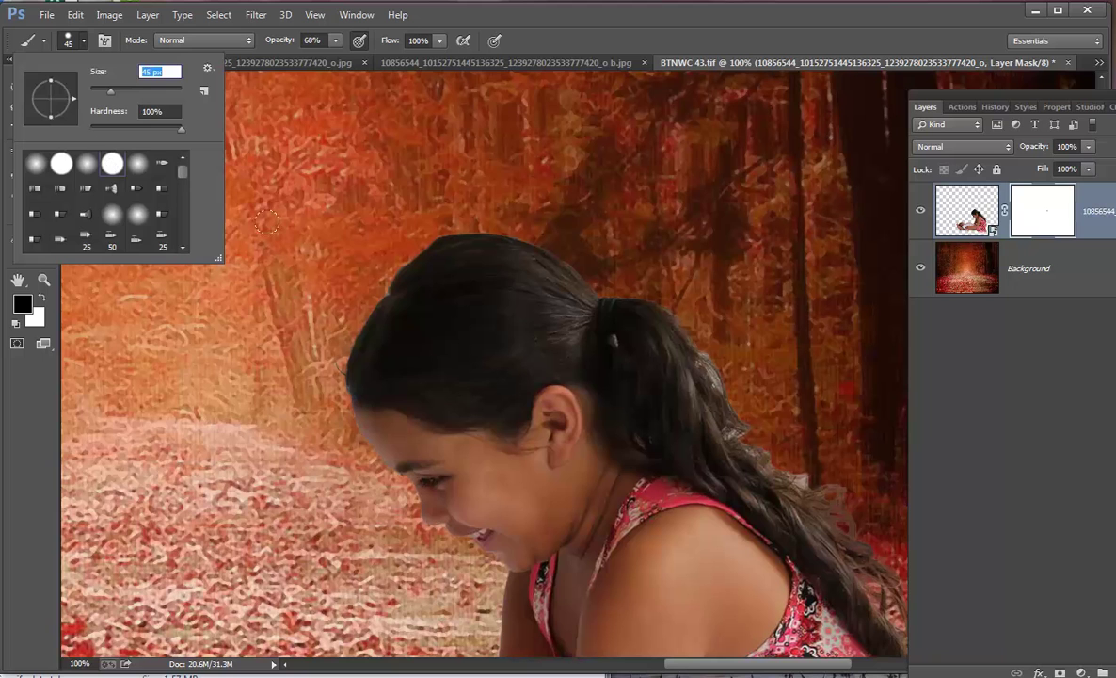
{"action": "left_click", "coordinate": [361, 277]}
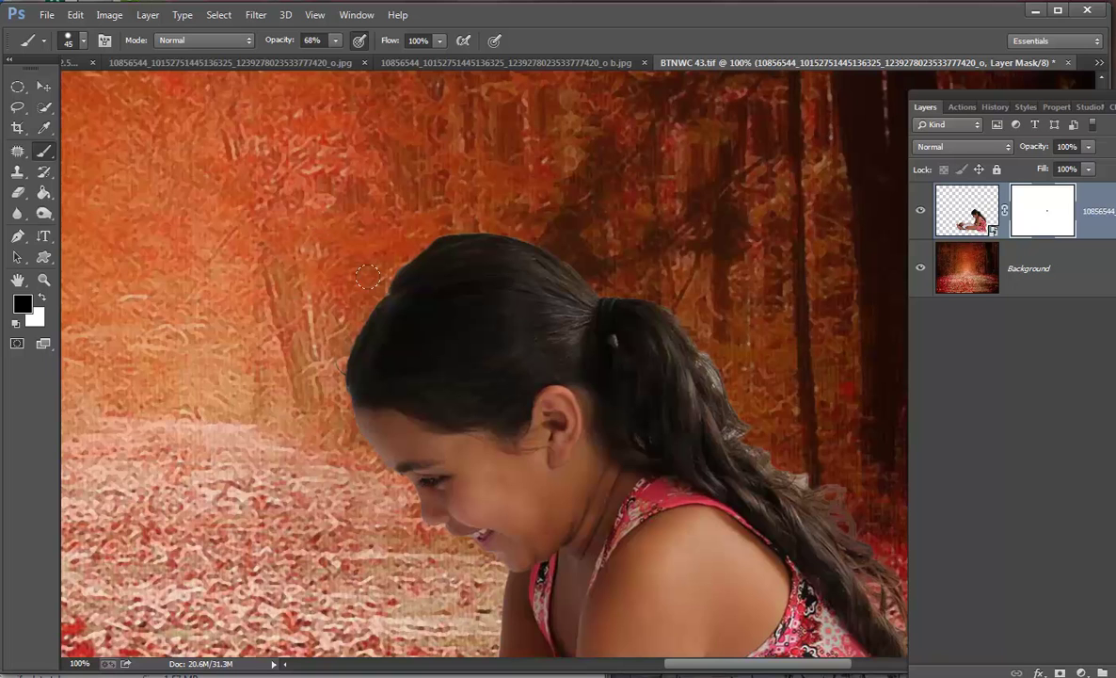
Reduce the brush to 5 px and paint black on the mask over the light fringe along the ponytail's outer edge
{"action": "left_click", "coordinate": [83, 41]}
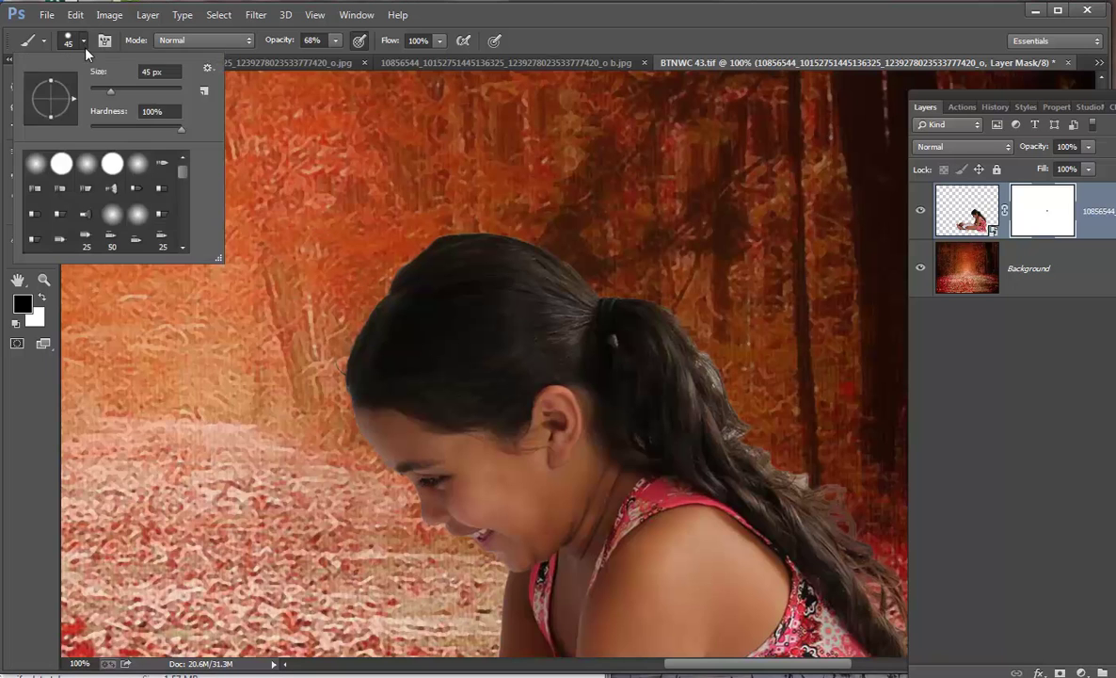
{"action": "left_click_drag", "start_coordinate": [112, 95], "coordinate": [98, 95]}
{"action": "left_click_drag", "start_coordinate": [95, 92], "coordinate": [91, 92]}
{"action": "key", "text": "Return"}
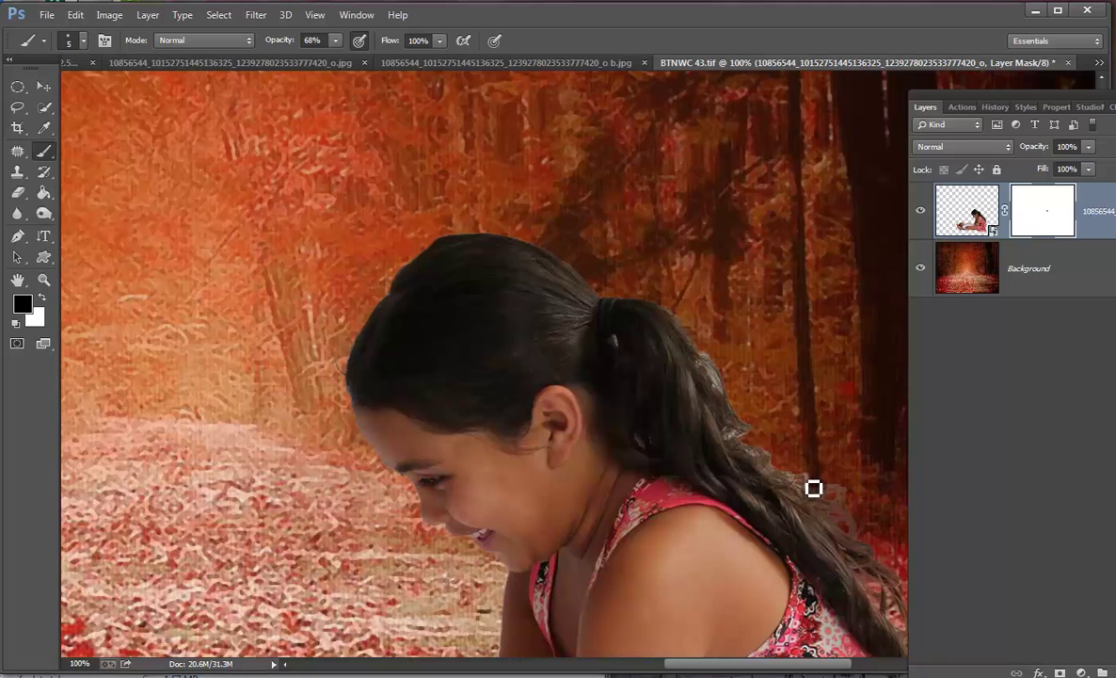
{"action": "left_click_drag", "start_coordinate": [815, 494], "coordinate": [807, 493]}
{"action": "left_click", "coordinate": [82, 42]}
{"action": "left_click", "coordinate": [94, 92]}
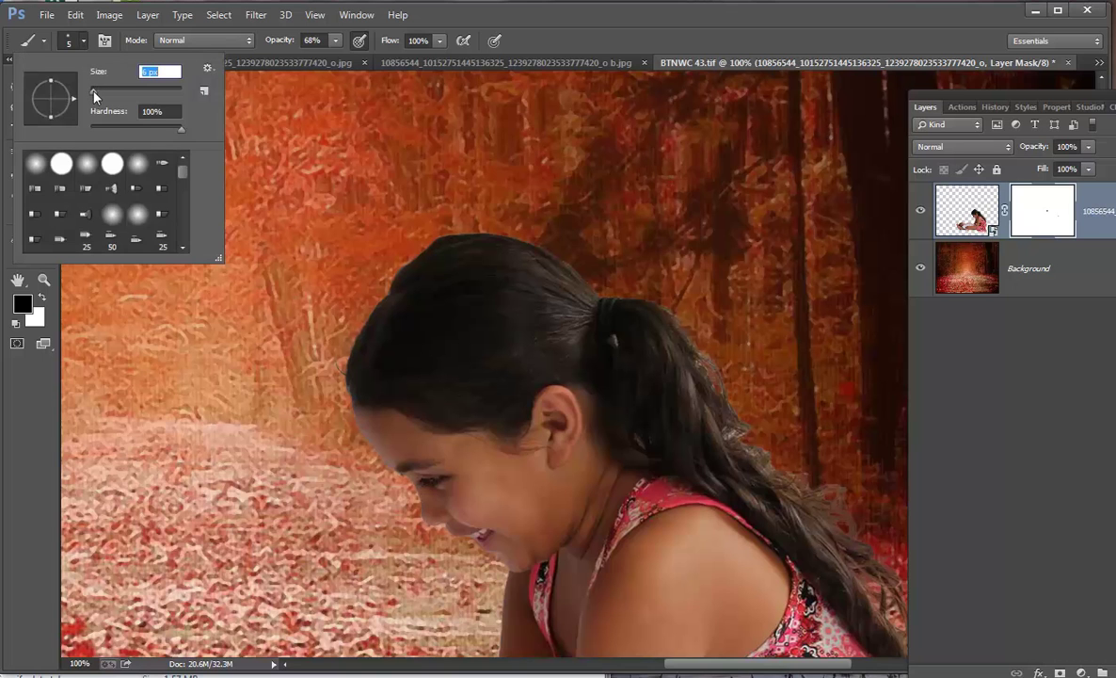
{"action": "left_click", "coordinate": [741, 444]}
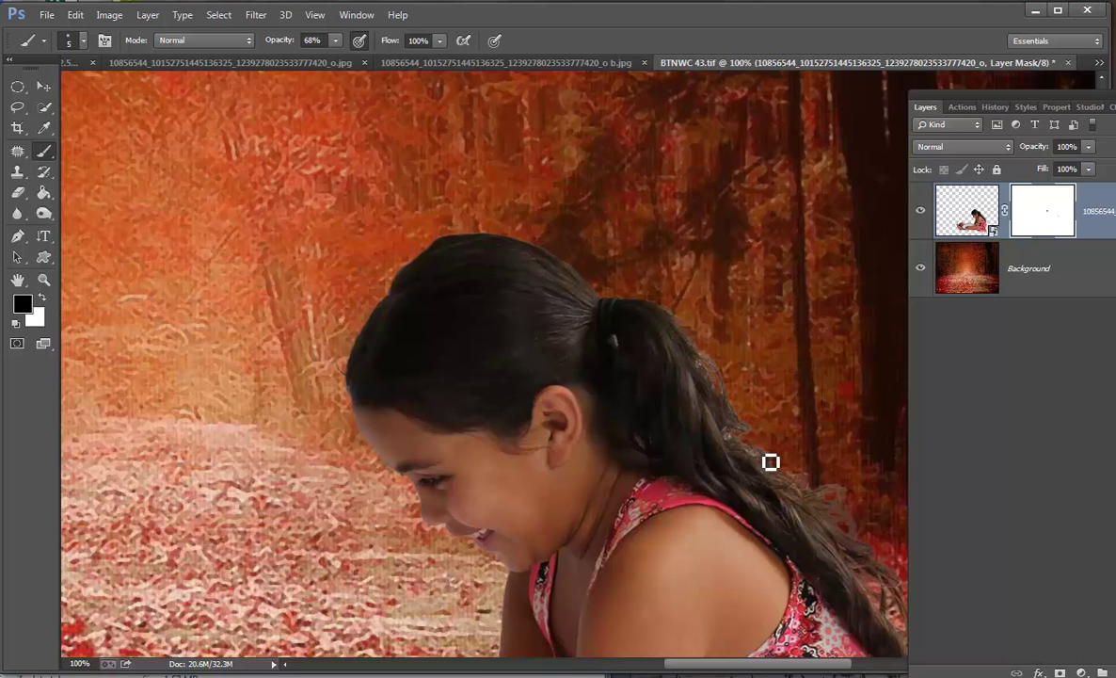
{"action": "left_click_drag", "start_coordinate": [781, 477], "coordinate": [847, 511]}
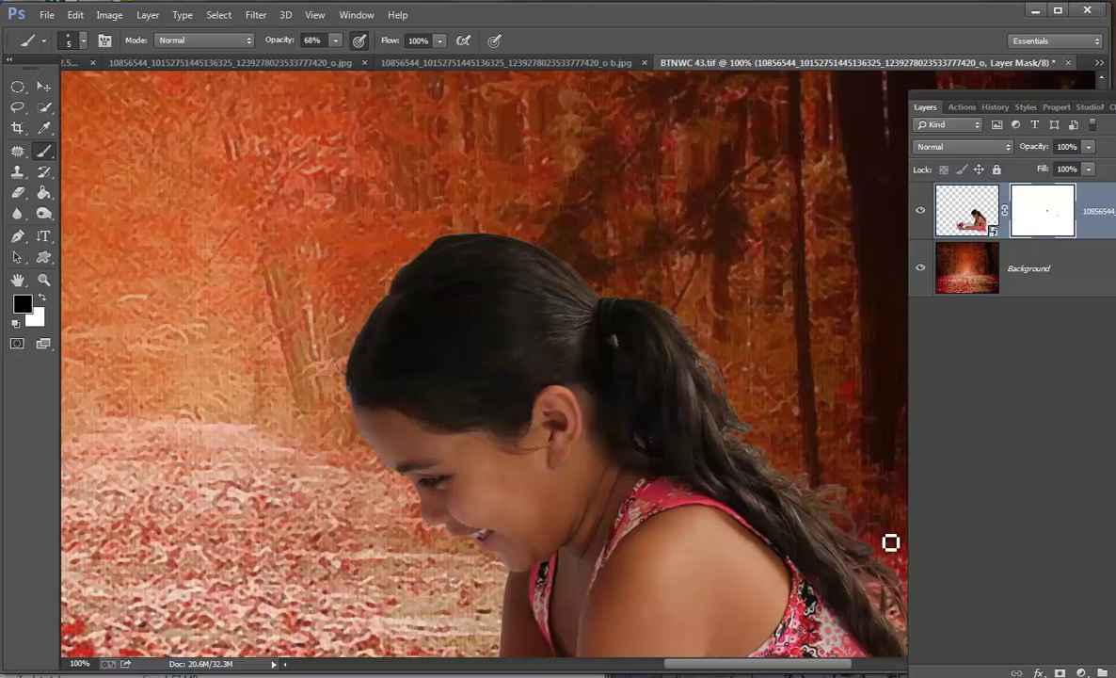
Touch up the ponytail edge on the mask with white, and paint black around the lower tips of the hair
{"action": "scroll", "coordinate": [889, 538], "scroll_direction": "down", "scroll_amount": 3}
{"action": "left_click_drag", "start_coordinate": [723, 664], "coordinate": [753, 665]}
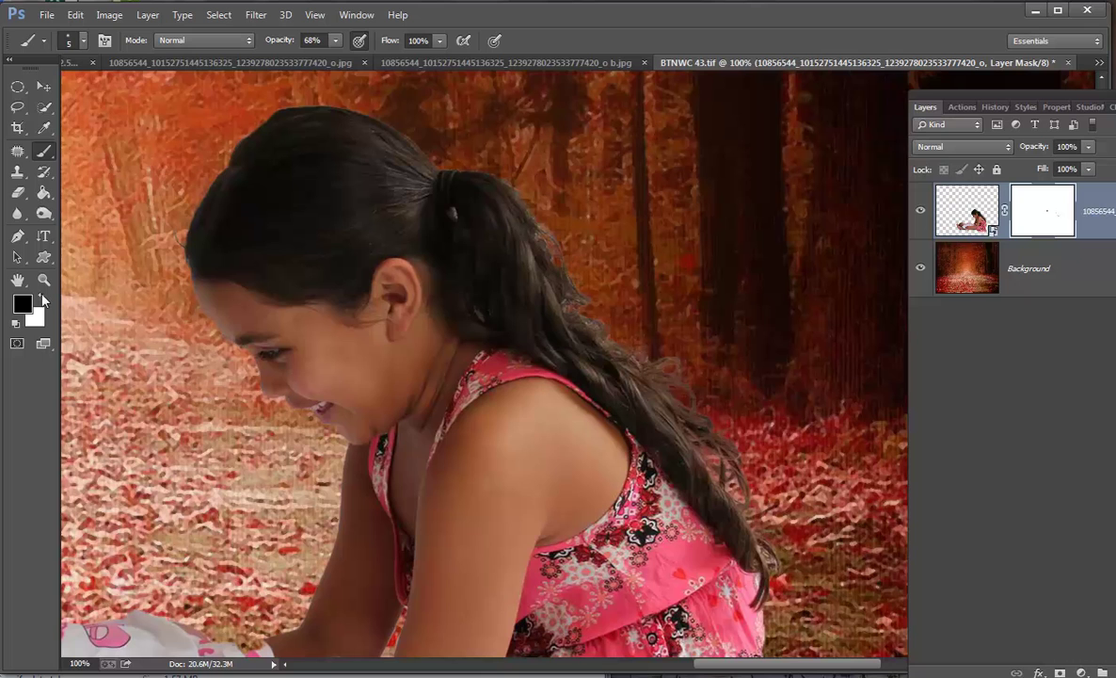
{"action": "key", "text": "x"}
{"action": "mouse_move", "coordinate": [579, 287]}
{"action": "left_mouse_down"}
{"action": "mouse_move", "coordinate": [592, 339]}
{"action": "mouse_move", "coordinate": [601, 338]}
{"action": "left_mouse_up"}
{"action": "left_click", "coordinate": [41, 296]}
{"action": "left_click_drag", "start_coordinate": [811, 598], "coordinate": [776, 564]}
Inspect the cutout's edges around the dress and legs, and the whole composite at 25% zoom
{"action": "scroll", "coordinate": [781, 469], "scroll_direction": "down", "scroll_amount": 5}
{"action": "scroll", "coordinate": [771, 471], "scroll_direction": "down", "scroll_amount": 3}
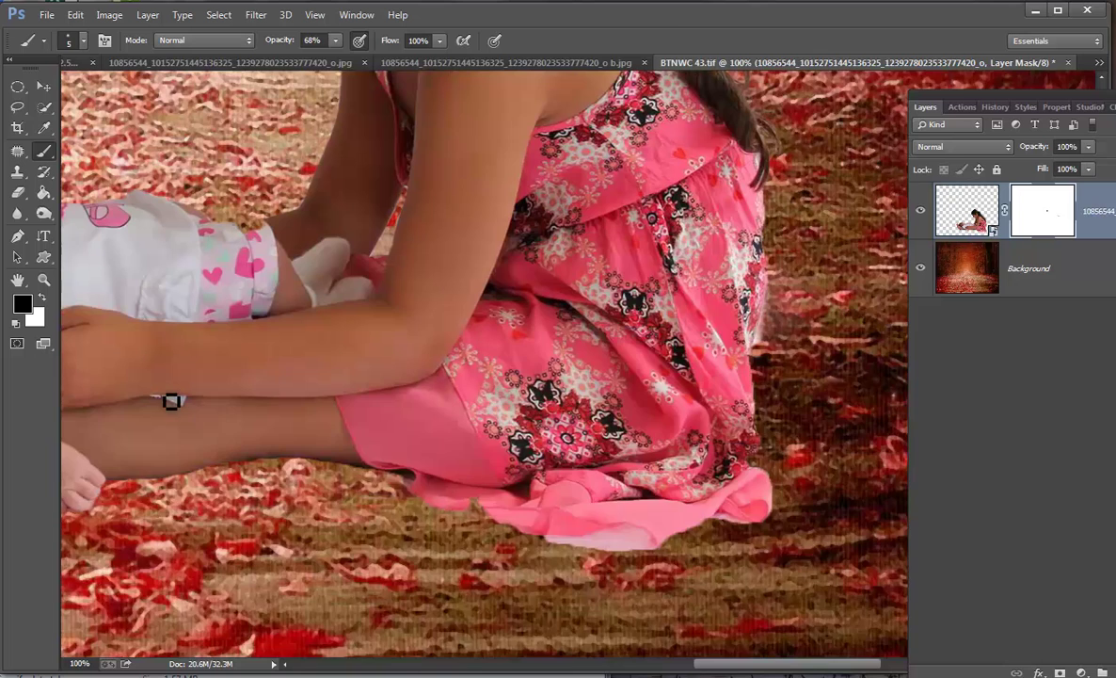
{"action": "scroll", "coordinate": [154, 391], "scroll_direction": "up", "scroll_amount": 5}
{"action": "scroll", "coordinate": [142, 324], "scroll_direction": "up", "scroll_amount": 5}
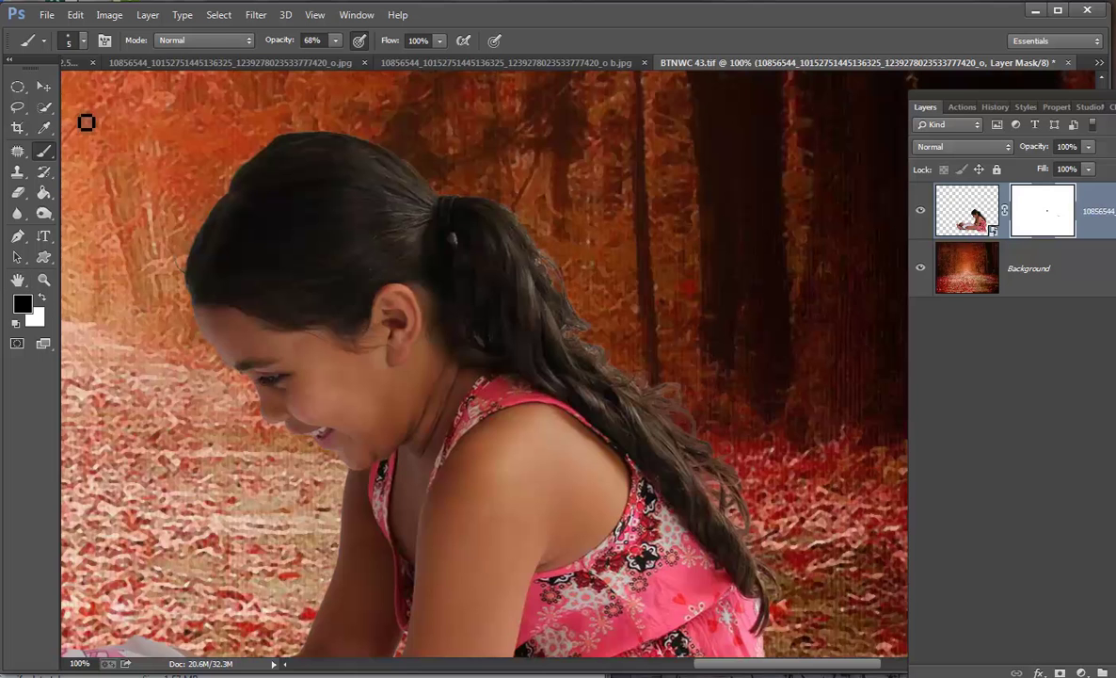
{"action": "left_click", "coordinate": [43, 280]}
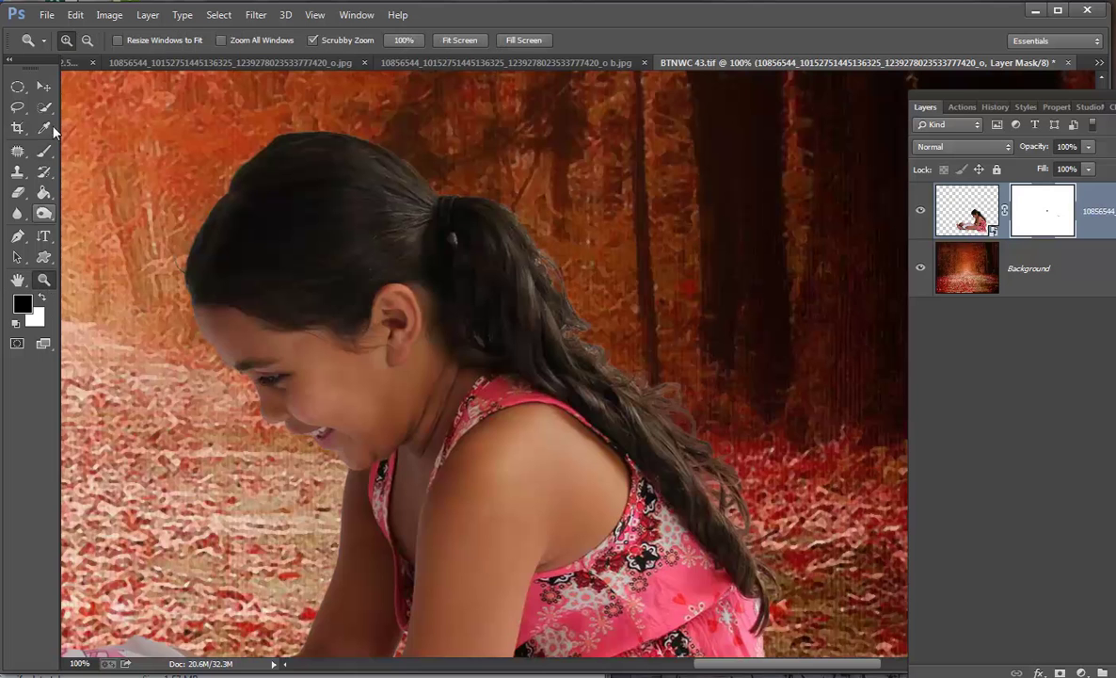
{"action": "left_click", "coordinate": [86, 40]}
{"action": "left_click", "coordinate": [131, 190]}
{"action": "left_click", "coordinate": [136, 195]}
{"action": "left_click", "coordinate": [138, 199]}
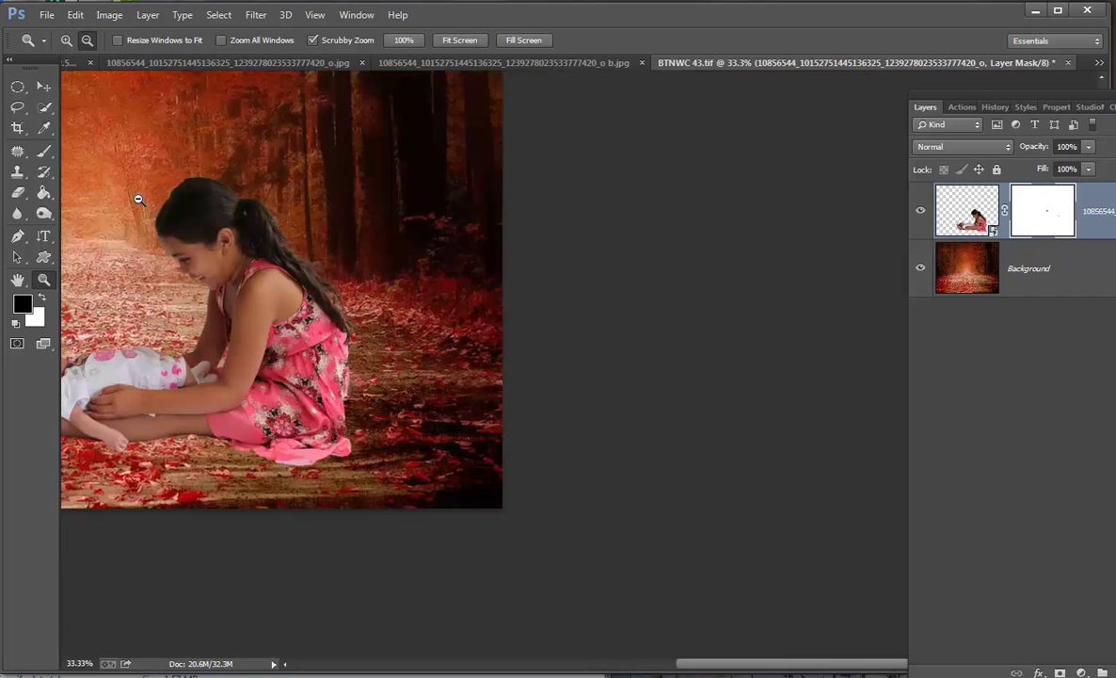
{"action": "left_click", "coordinate": [137, 197]}
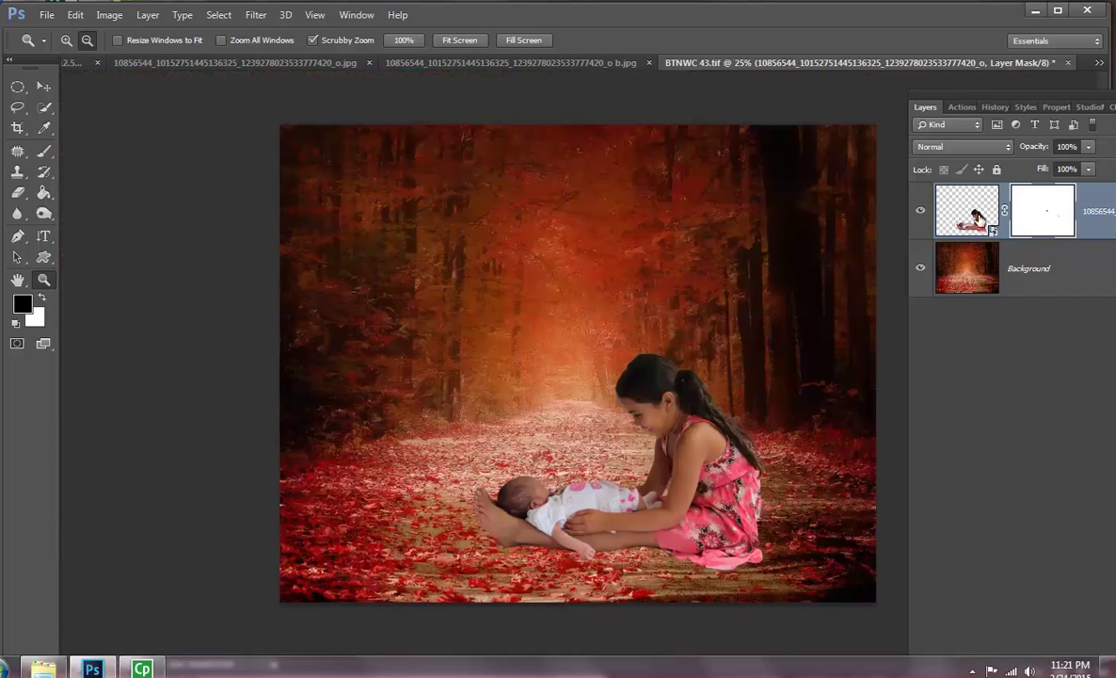
Try to create a StudioMagic ShadowCaster shadow with the cutout's layer mask active, and undo it
{"action": "left_click_drag", "start_coordinate": [1034, 102], "coordinate": [969, 99]}
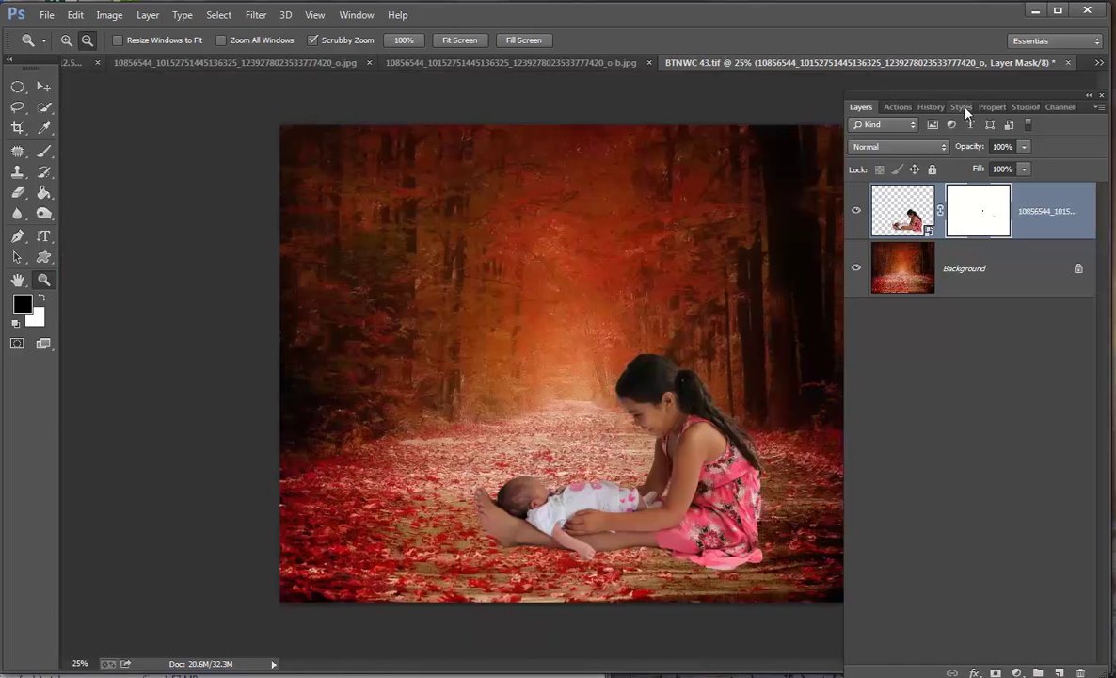
{"action": "left_click", "coordinate": [960, 107]}
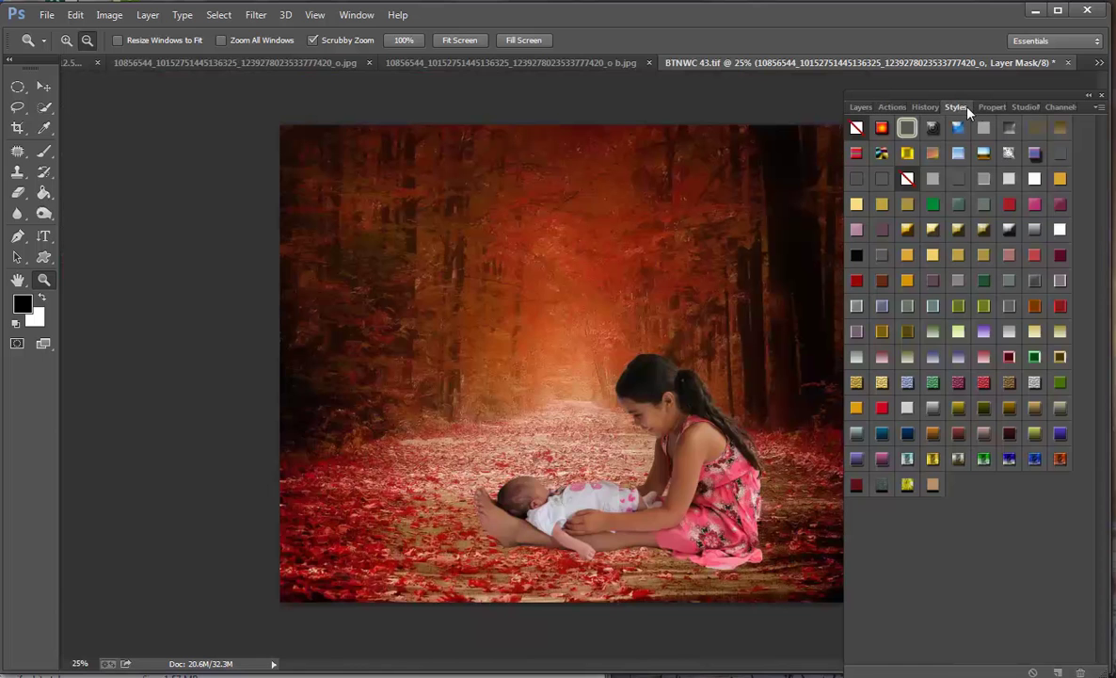
{"action": "left_click", "coordinate": [1020, 108]}
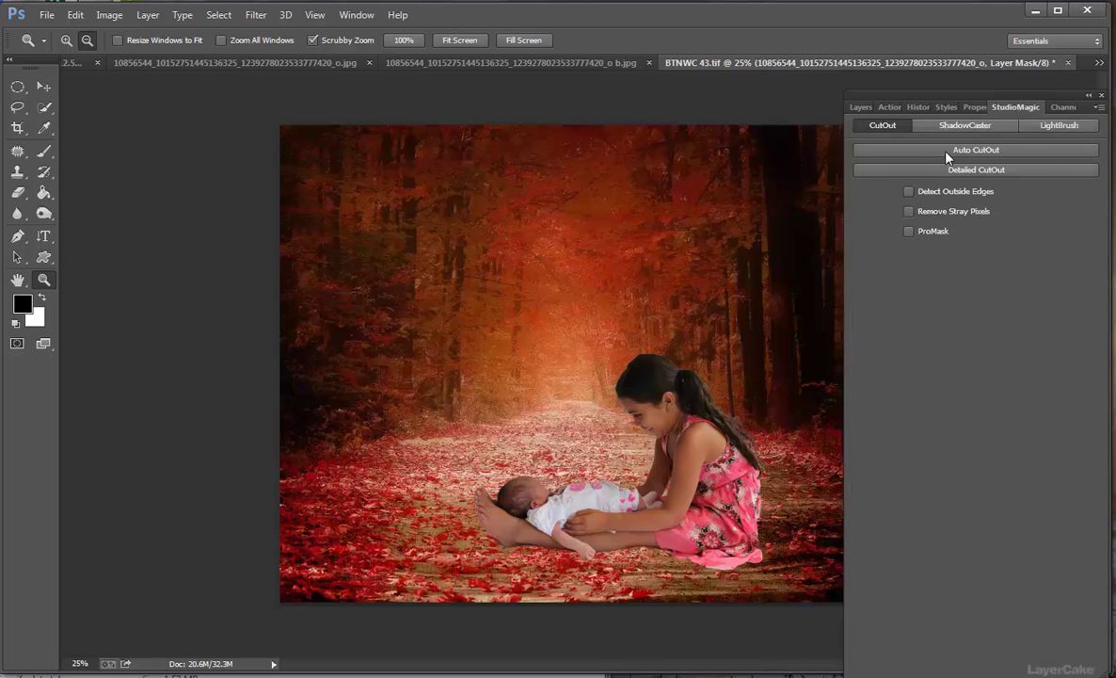
{"action": "left_click", "coordinate": [948, 129]}
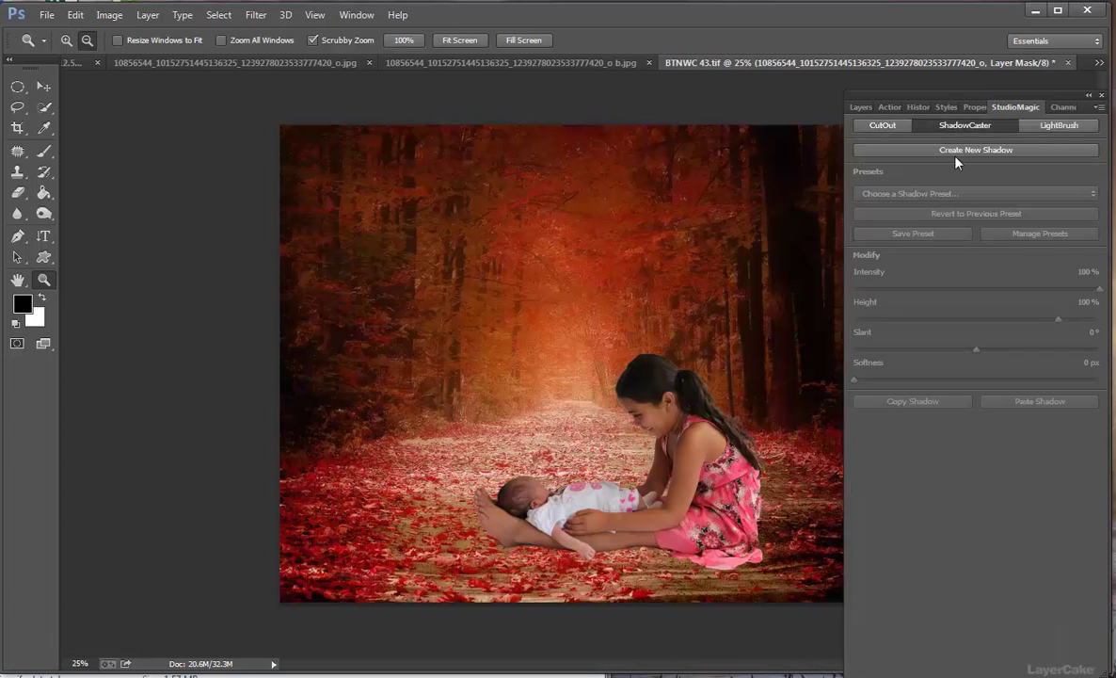
{"action": "left_click", "coordinate": [953, 149]}
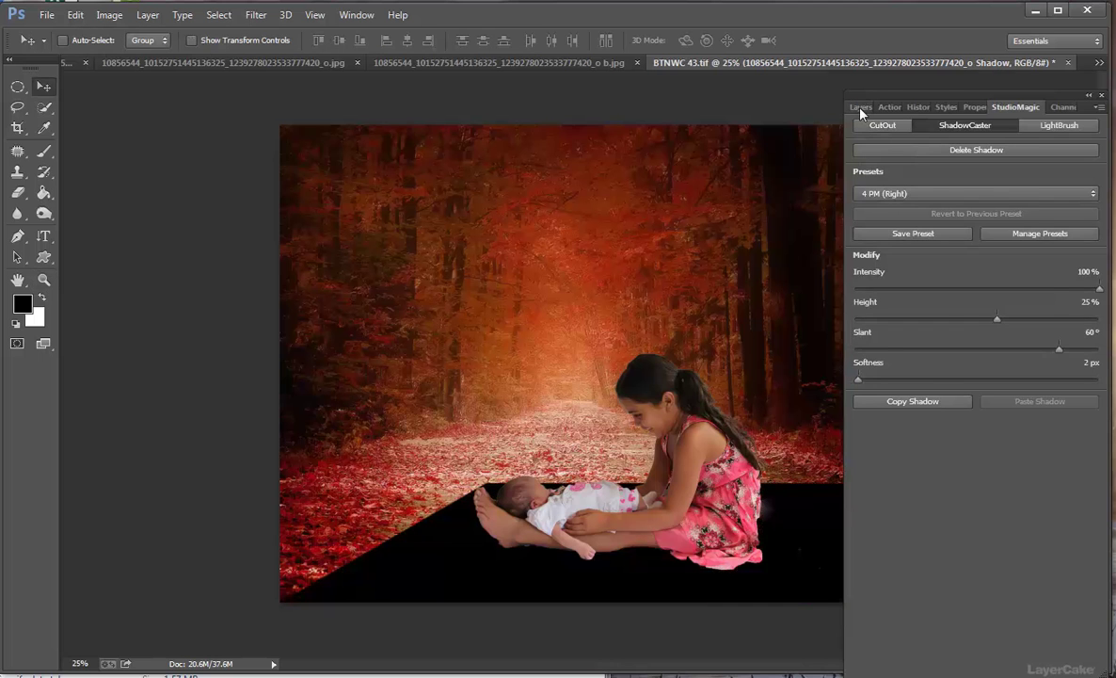
{"action": "left_click", "coordinate": [860, 112]}
{"action": "left_click", "coordinate": [899, 223]}
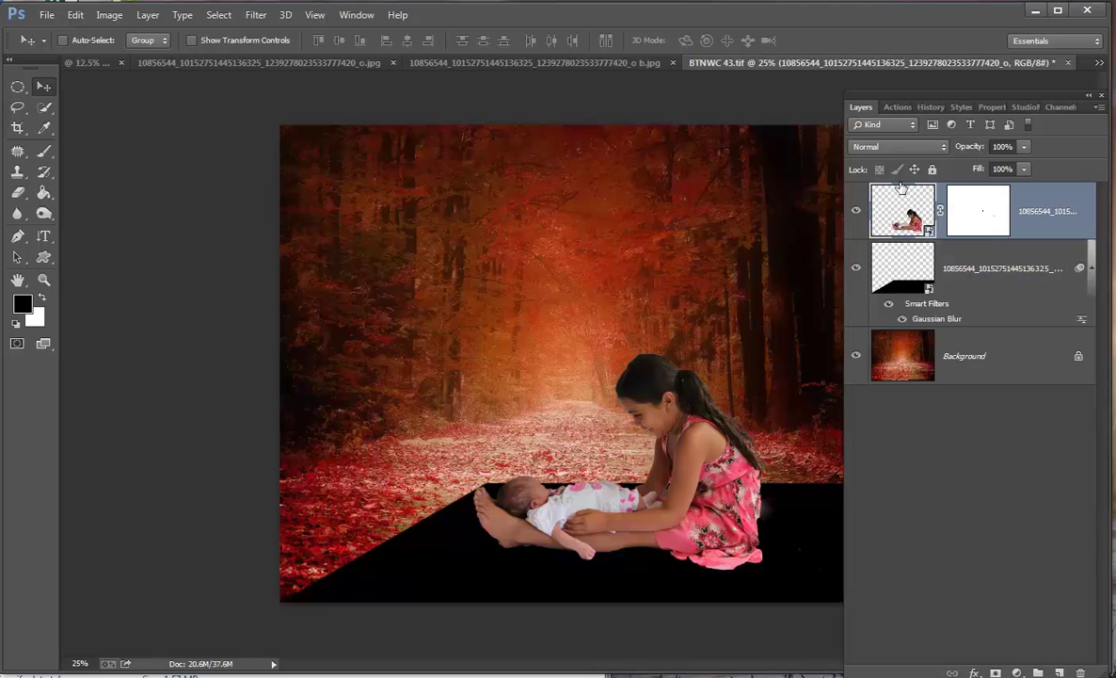
{"action": "left_click", "coordinate": [75, 15]}
{"action": "left_click", "coordinate": [92, 33]}
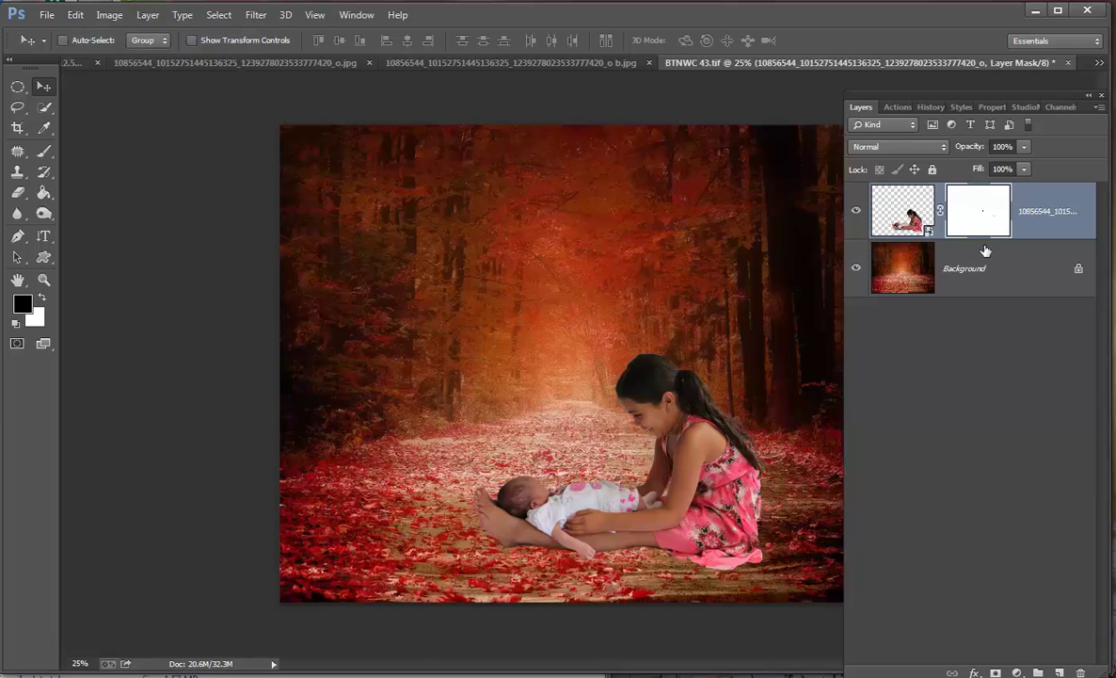
Target the cutout layer's image instead of its mask and create a new ShadowCaster shadow
{"action": "left_click", "coordinate": [876, 209]}
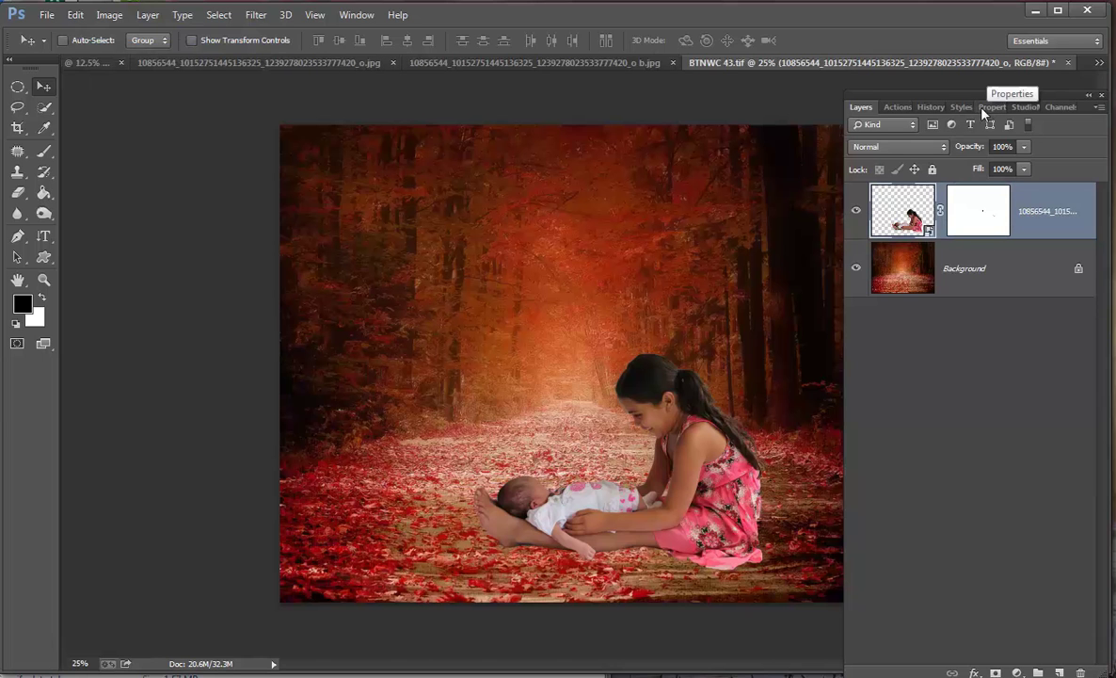
{"action": "left_click", "coordinate": [1023, 108]}
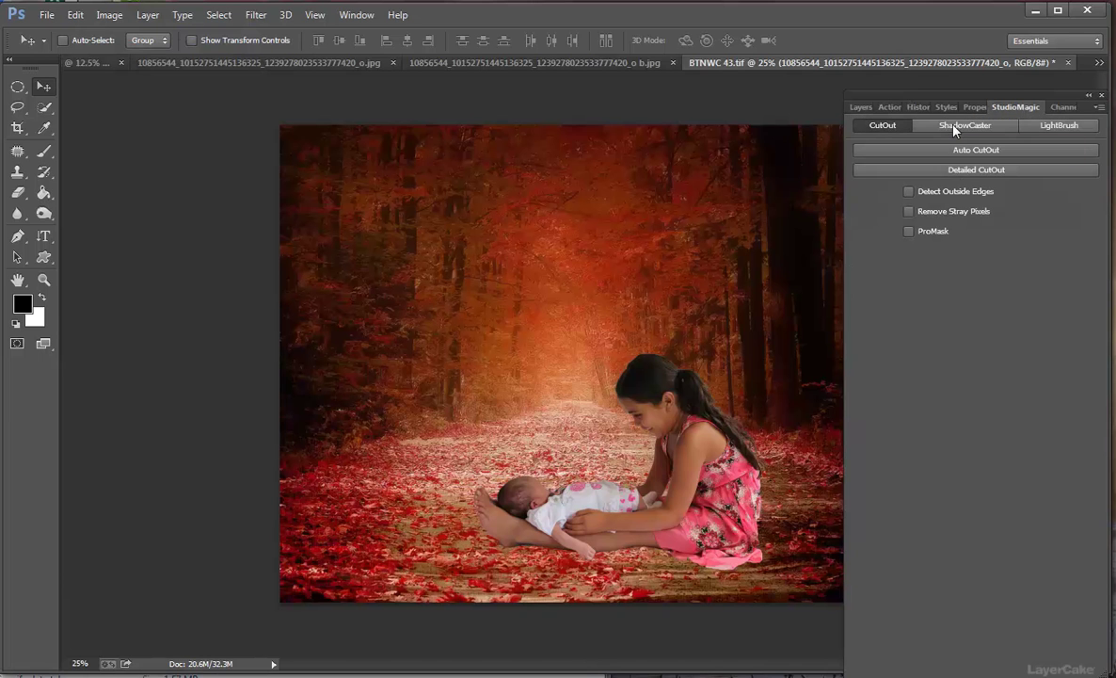
{"action": "left_click", "coordinate": [956, 125]}
{"action": "left_click", "coordinate": [962, 151]}
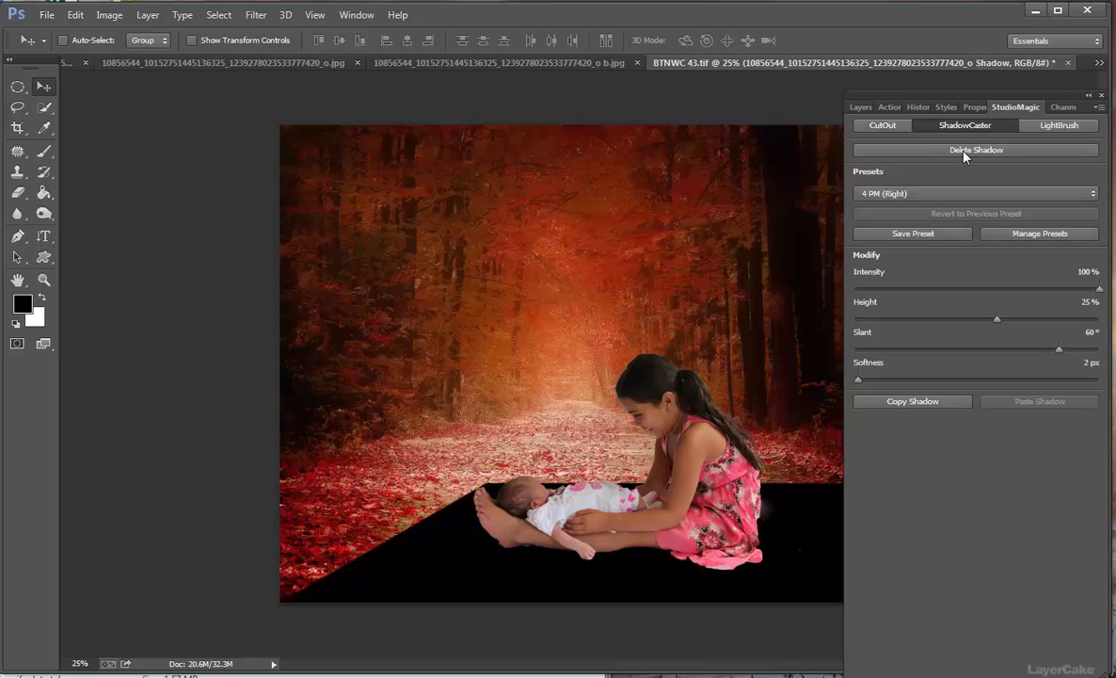
{"action": "left_click", "coordinate": [883, 126]}
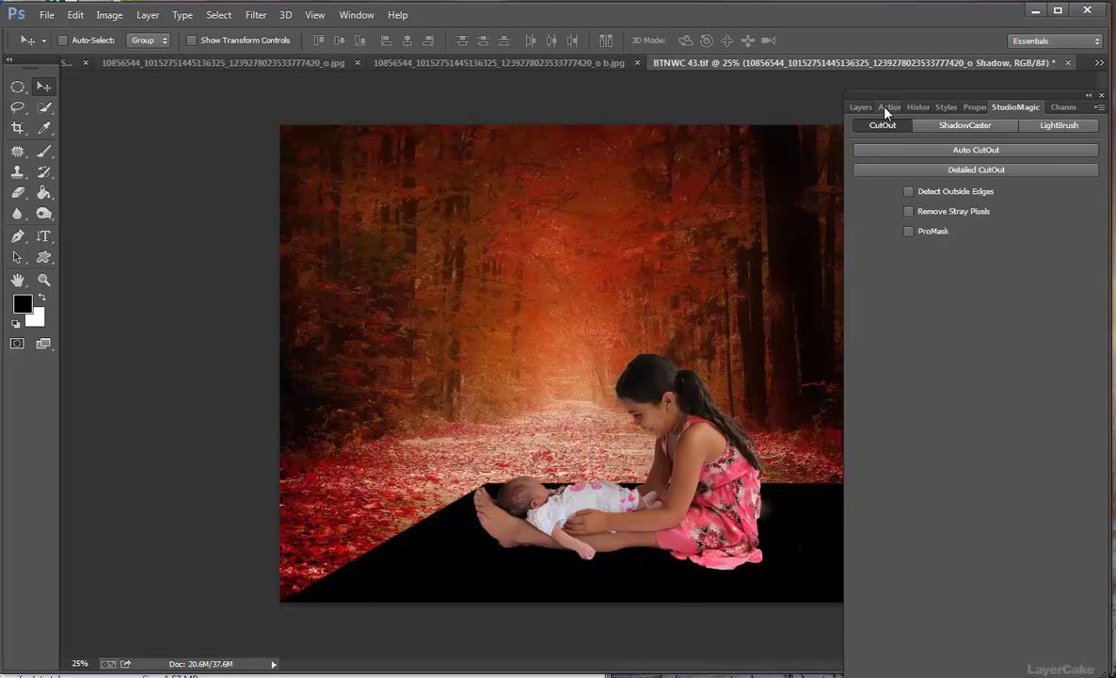
Delete the ShadowCaster shadow layer beneath the girl and baby cutout
{"action": "left_click", "coordinate": [859, 108]}
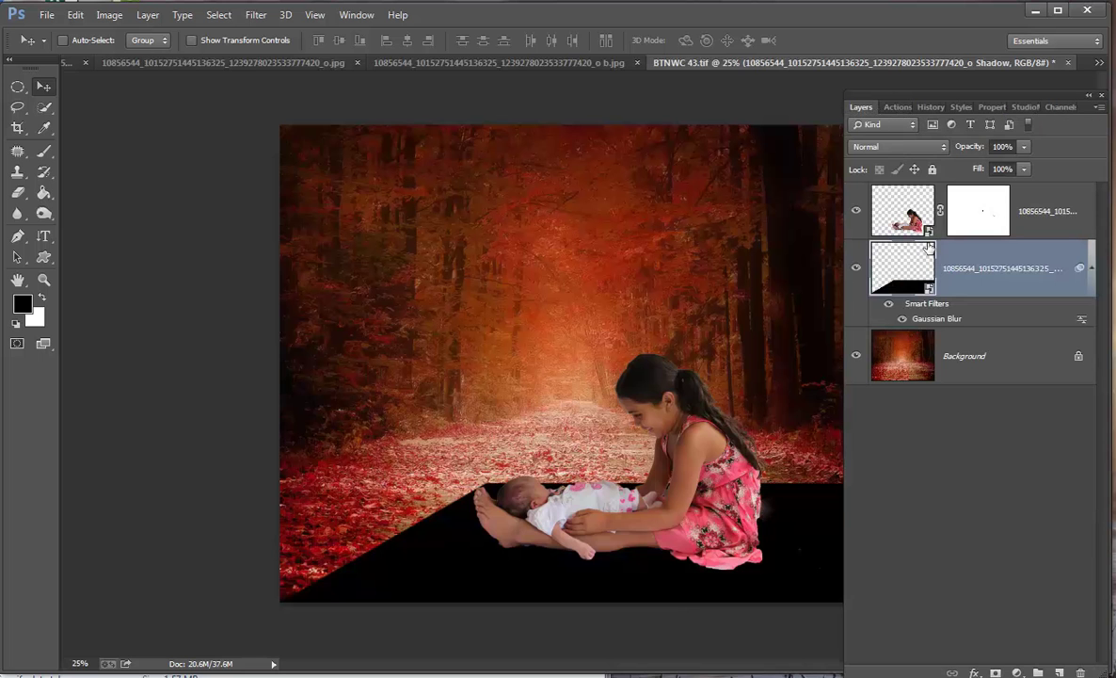
{"action": "right_click", "coordinate": [990, 284]}
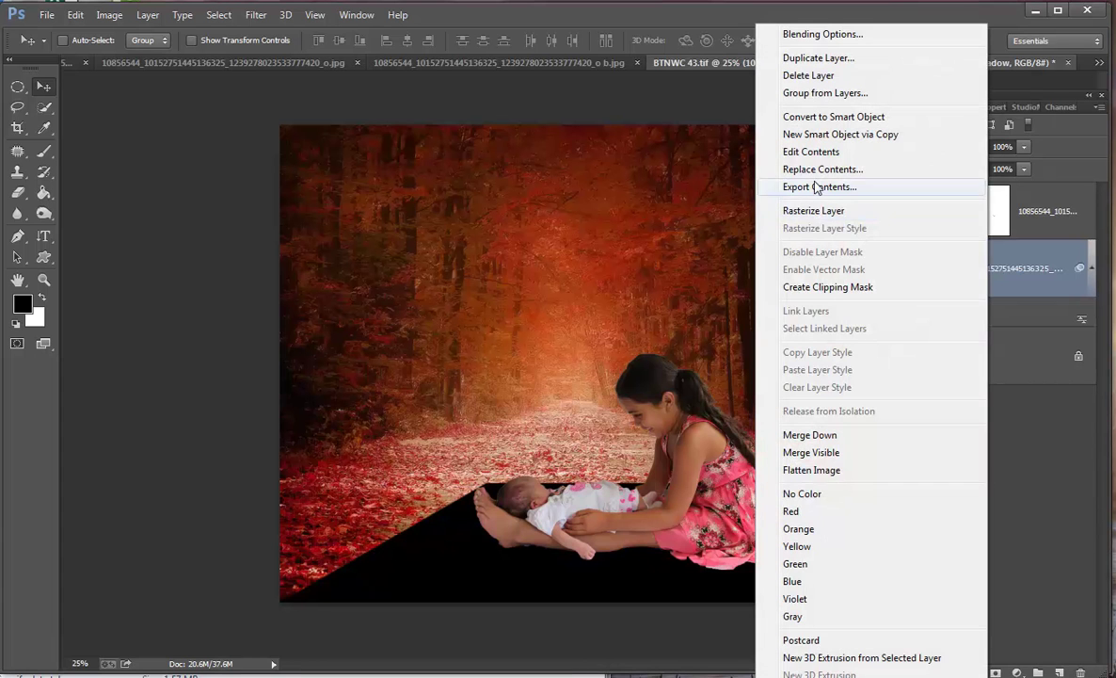
{"action": "left_click", "coordinate": [802, 84]}
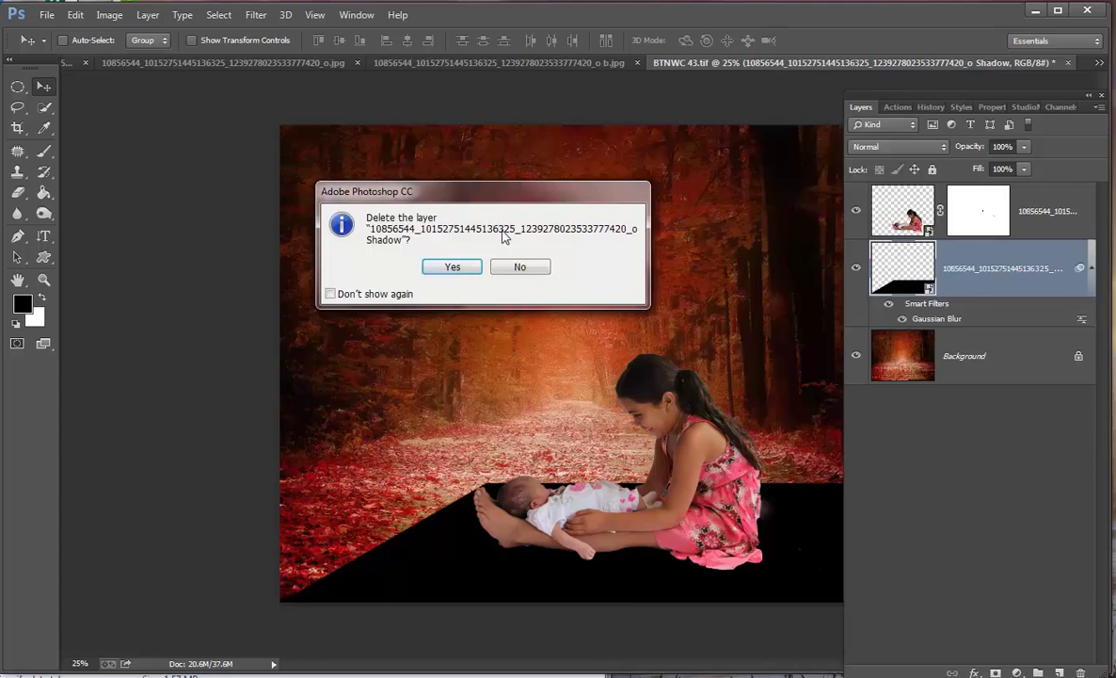
{"action": "left_click", "coordinate": [424, 266]}
Try creating another ShadowCaster shadow from the cutout layer's image, and undo it
{"action": "left_click", "coordinate": [897, 211]}
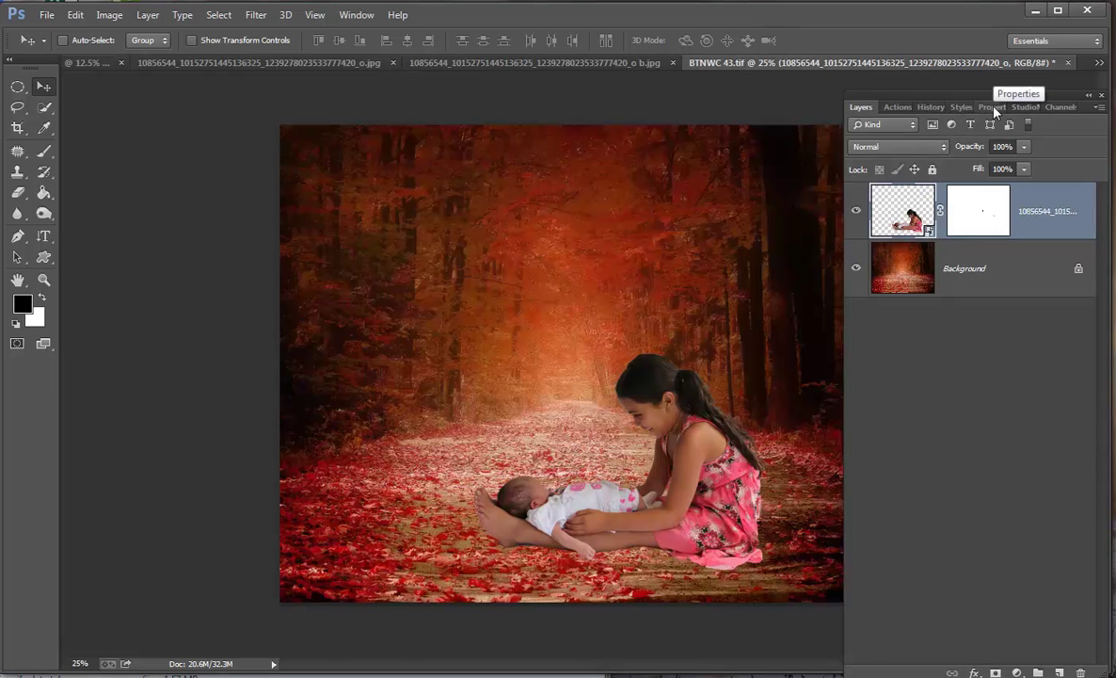
{"action": "left_click", "coordinate": [1022, 107]}
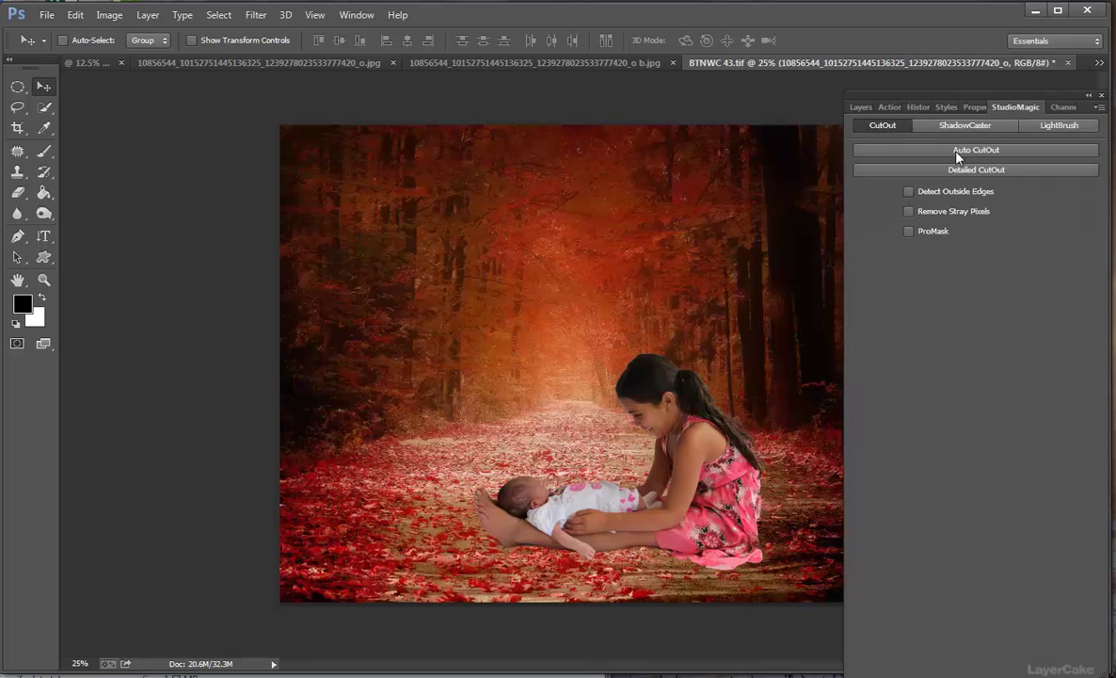
{"action": "left_click", "coordinate": [952, 131]}
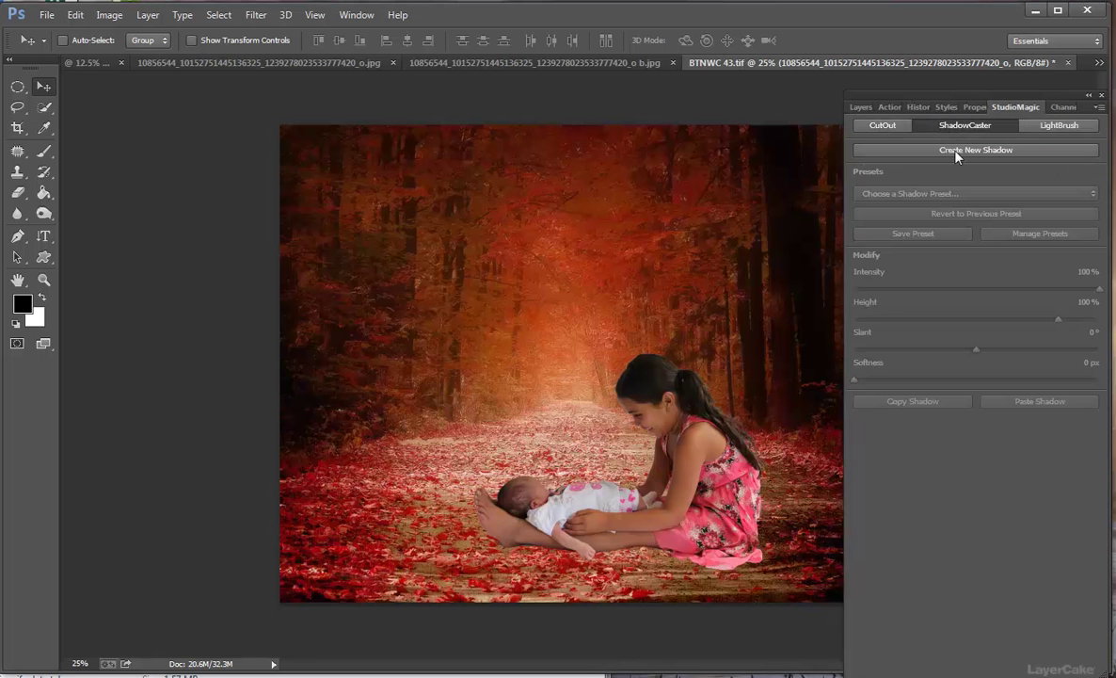
{"action": "left_click", "coordinate": [956, 151]}
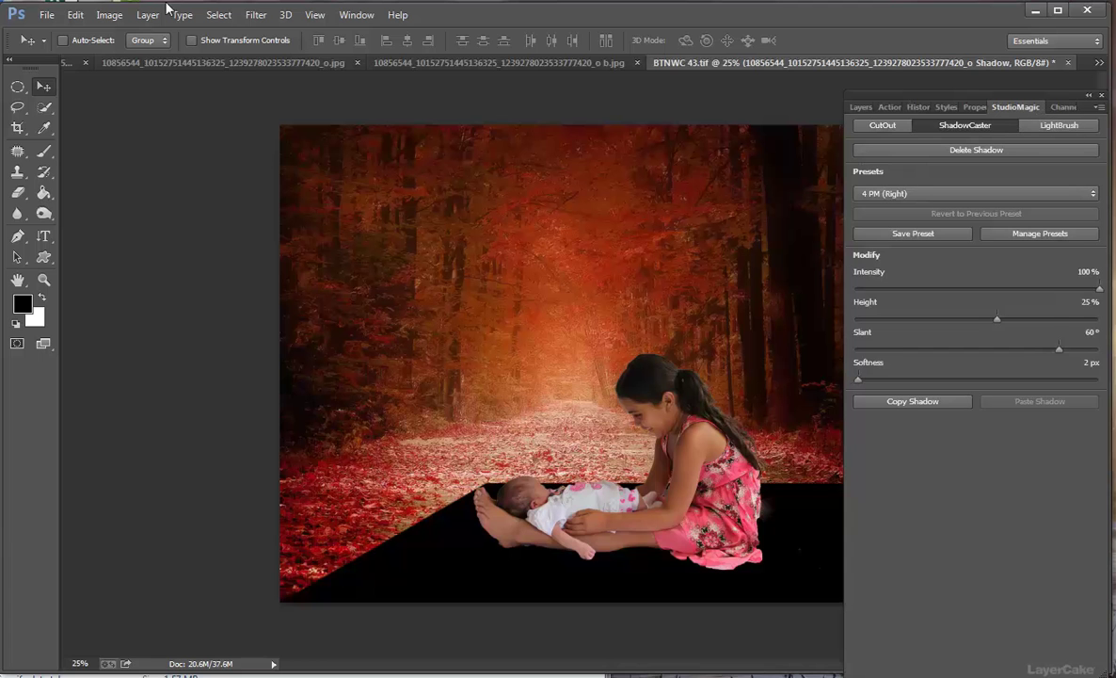
{"action": "left_click", "coordinate": [76, 14]}
{"action": "left_click", "coordinate": [93, 34]}
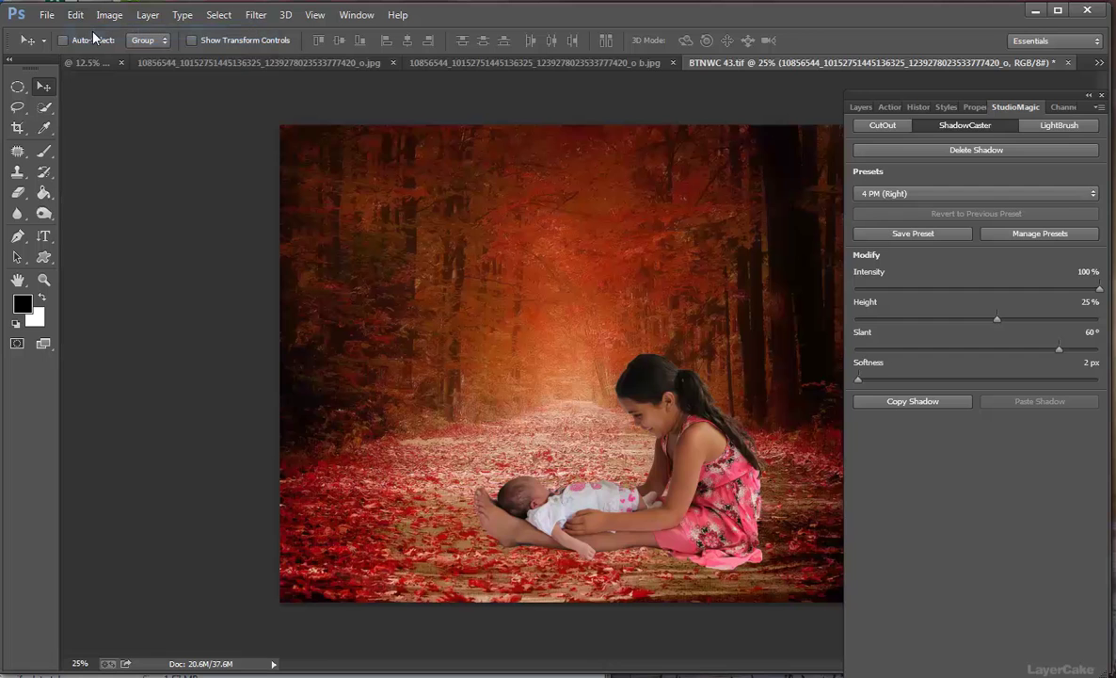
Burn the Background layer's shadows on the ground beneath the legs and dress, using a 121 px brush at 29% exposure
{"action": "left_click", "coordinate": [859, 108]}
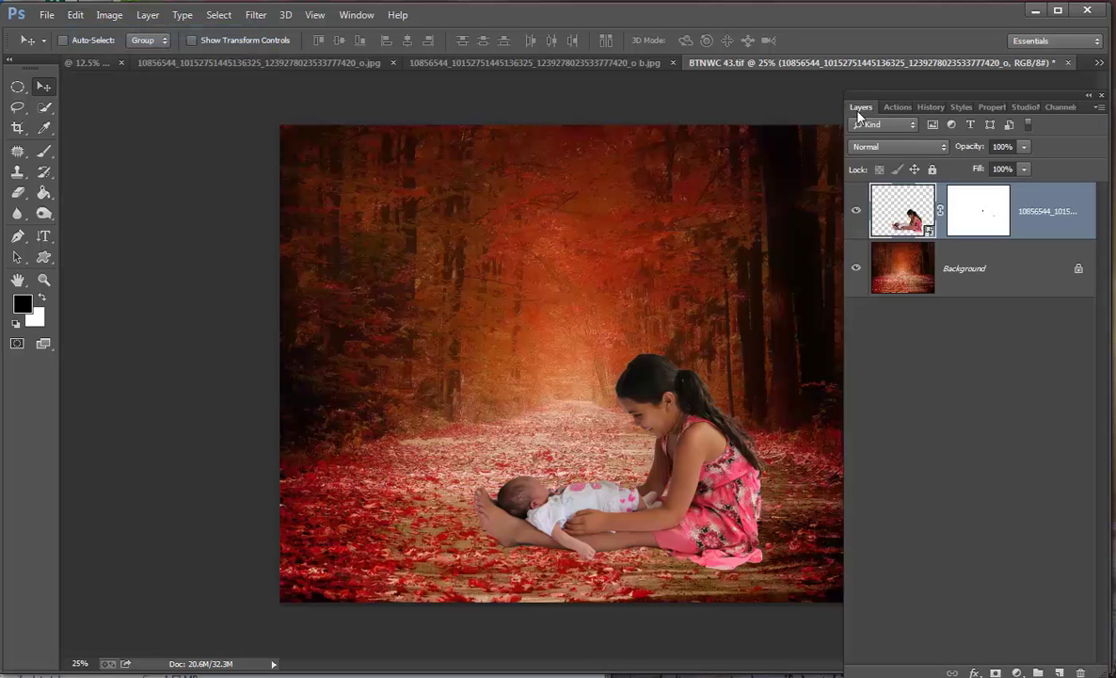
{"action": "left_click", "coordinate": [902, 284]}
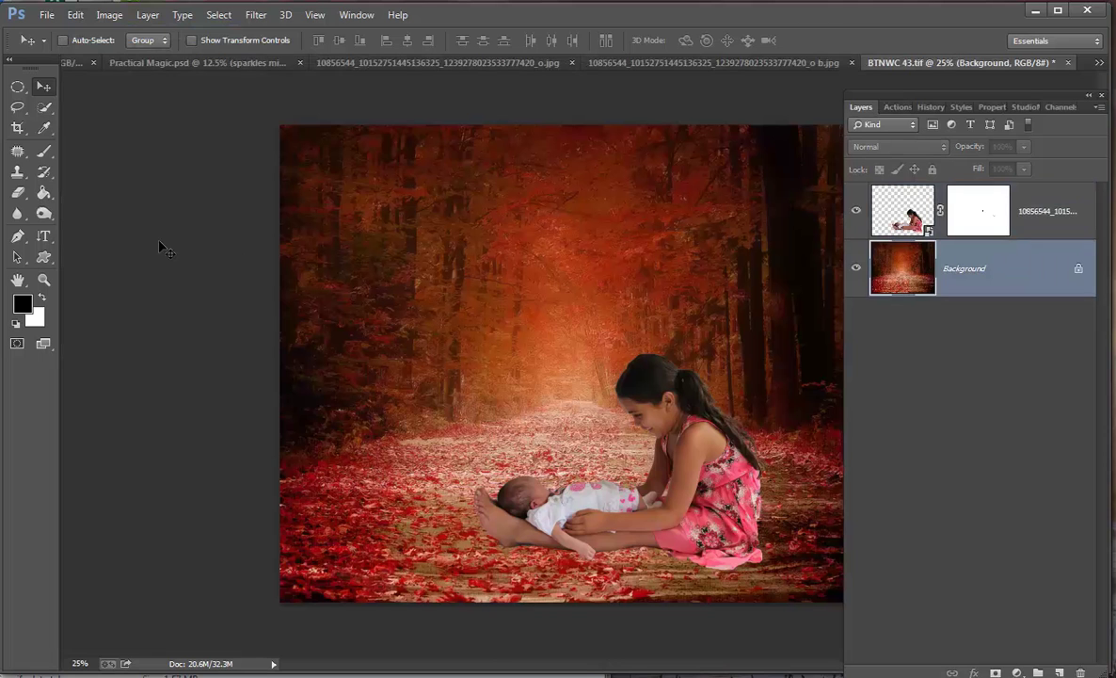
{"action": "left_click", "coordinate": [43, 212]}
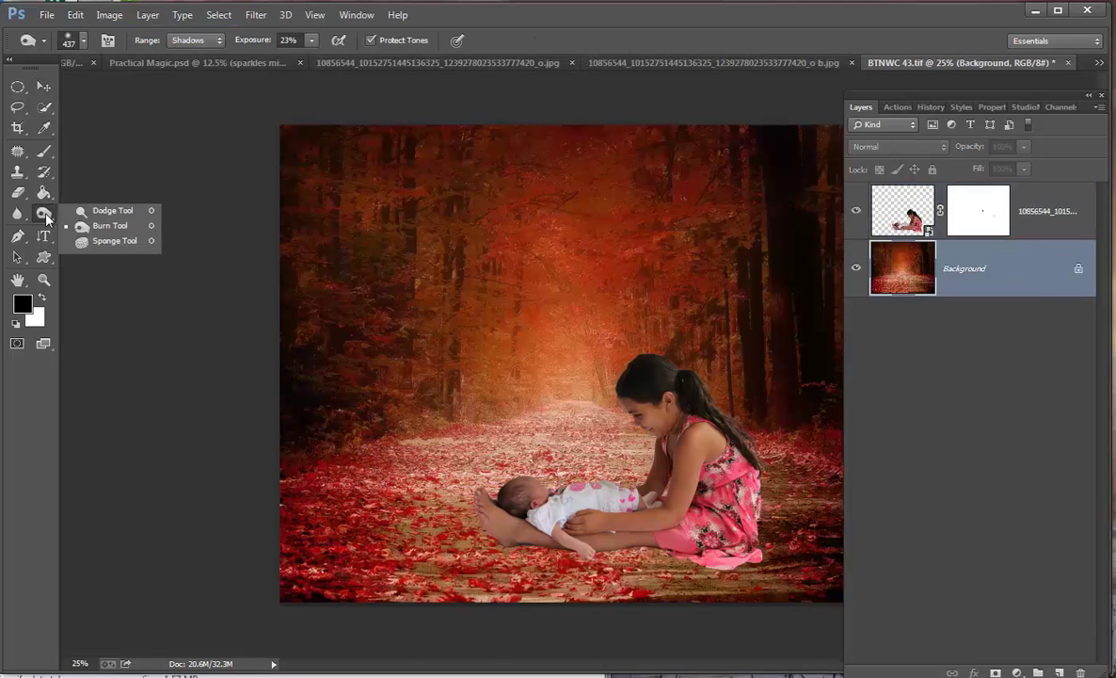
{"action": "left_click", "coordinate": [107, 226]}
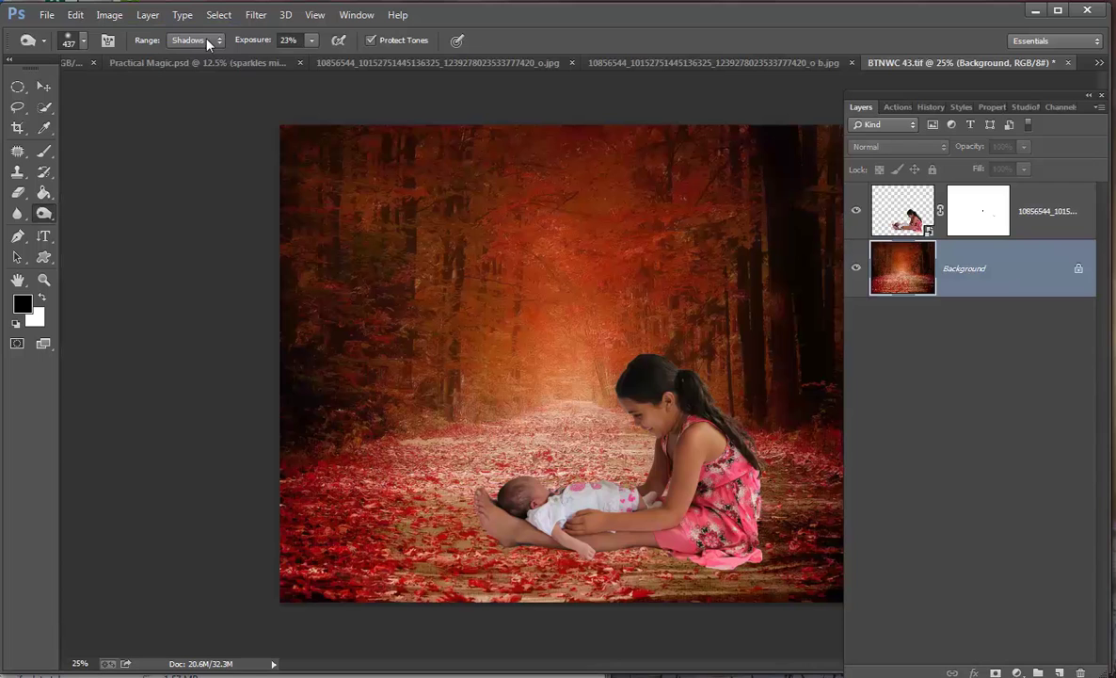
{"action": "left_click", "coordinate": [310, 40]}
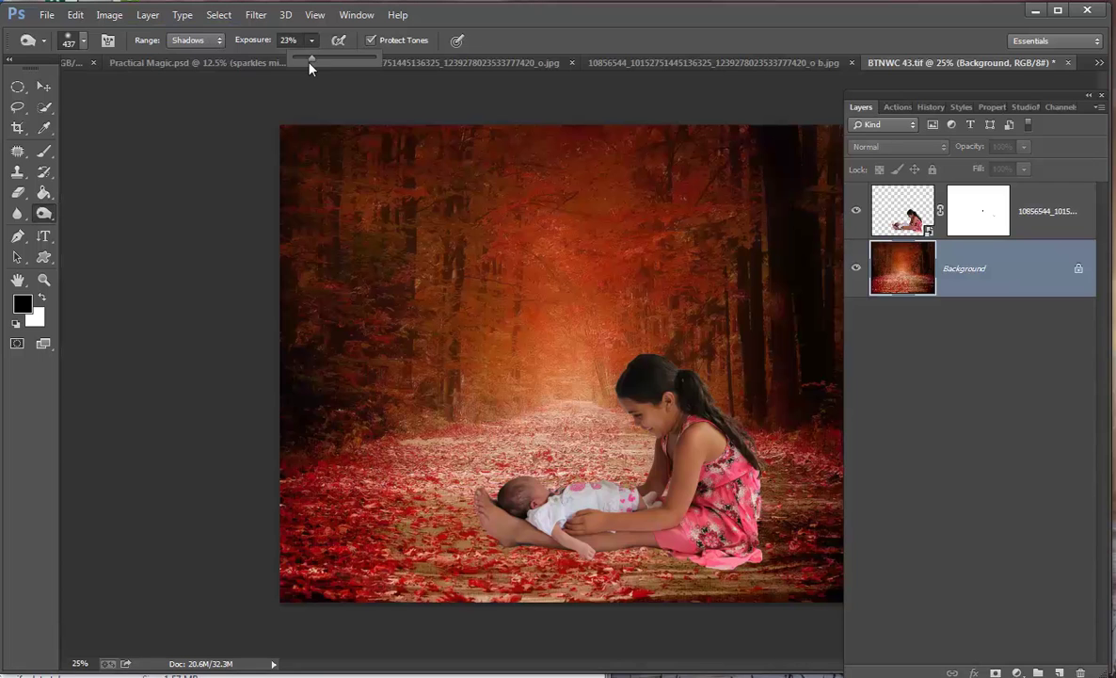
{"action": "left_click", "coordinate": [81, 42]}
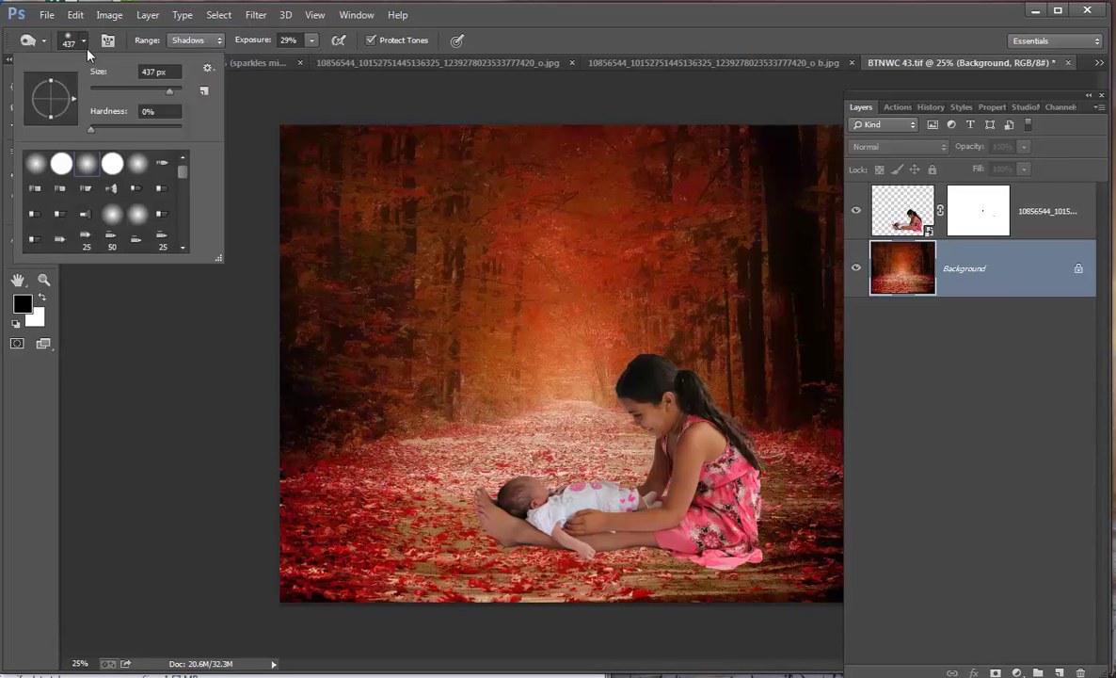
{"action": "left_click_drag", "start_coordinate": [141, 93], "coordinate": [140, 93]}
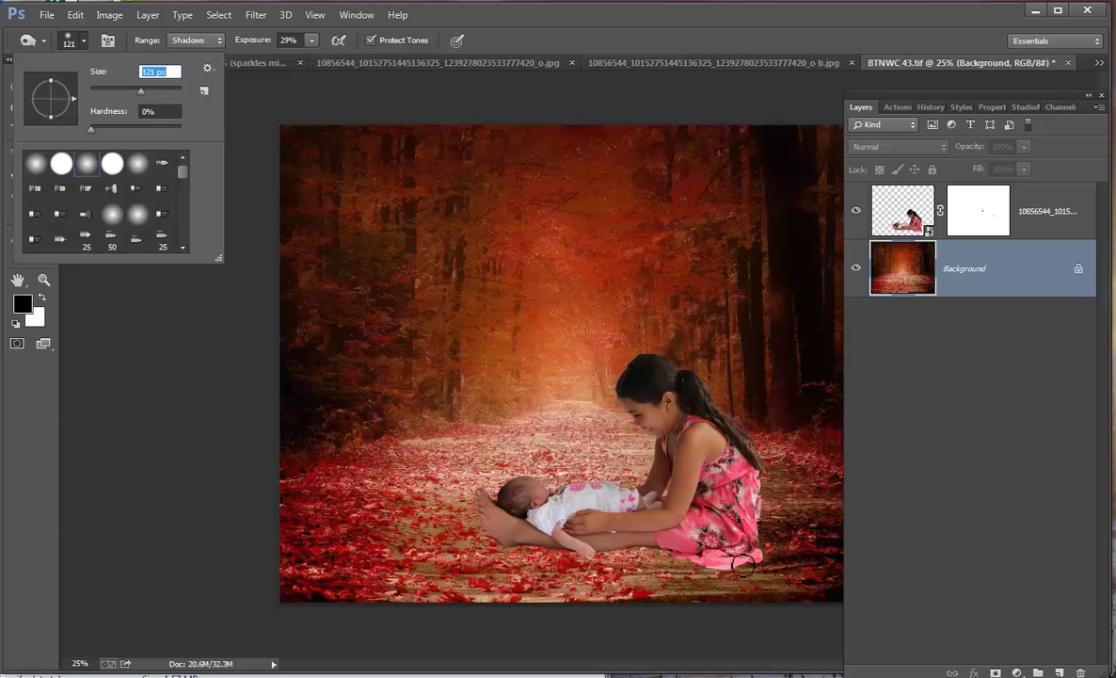
{"action": "key", "text": "Return"}
{"action": "mouse_move", "coordinate": [701, 566]}
{"action": "left_mouse_down"}
{"action": "mouse_move", "coordinate": [574, 516]}
{"action": "mouse_move", "coordinate": [675, 555]}
{"action": "mouse_move", "coordinate": [613, 515]}
{"action": "mouse_move", "coordinate": [553, 515]}
{"action": "mouse_move", "coordinate": [548, 554]}
{"action": "mouse_move", "coordinate": [511, 512]}
{"action": "mouse_move", "coordinate": [621, 516]}
{"action": "mouse_move", "coordinate": [702, 568]}
{"action": "mouse_move", "coordinate": [743, 574]}
{"action": "mouse_move", "coordinate": [544, 552]}
{"action": "mouse_move", "coordinate": [729, 569]}
{"action": "left_mouse_up"}
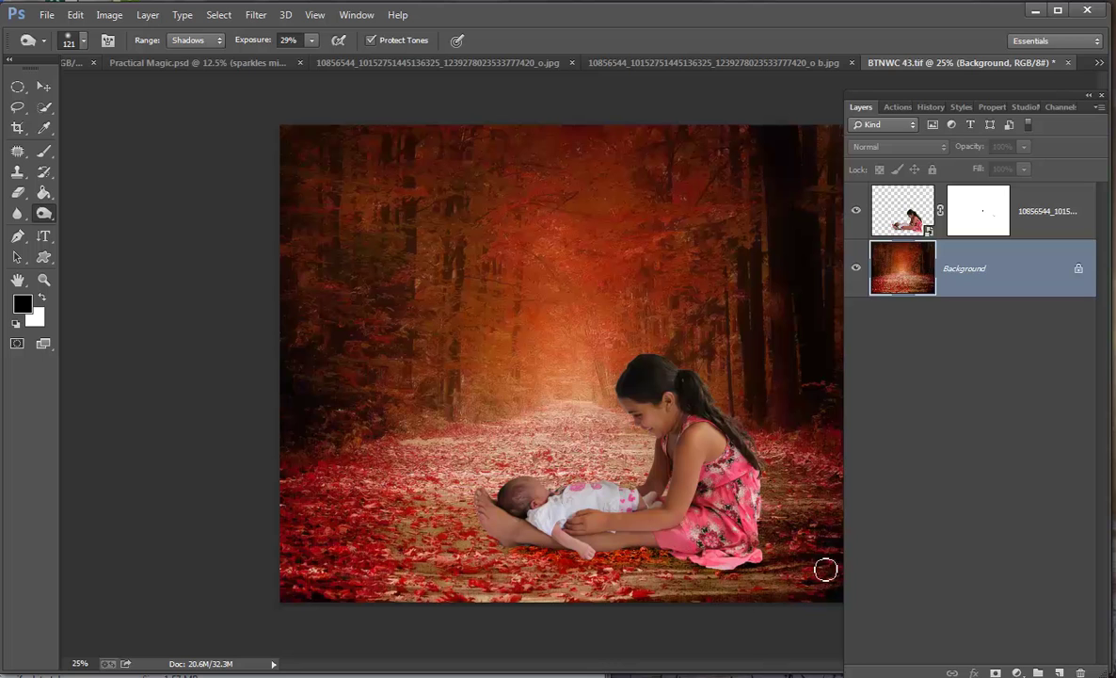
Burn the Background's midtones at 49% exposure along the ground from the baby's arm to the dress hem
{"action": "left_click", "coordinate": [194, 40]}
{"action": "left_click", "coordinate": [189, 71]}
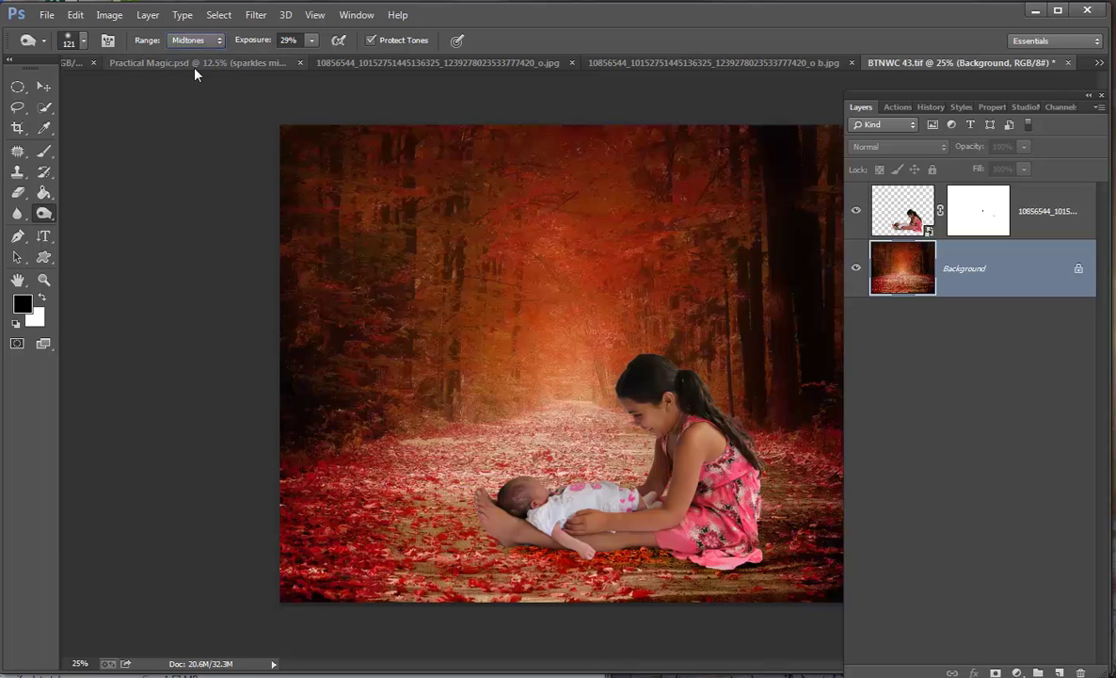
{"action": "left_click", "coordinate": [310, 39]}
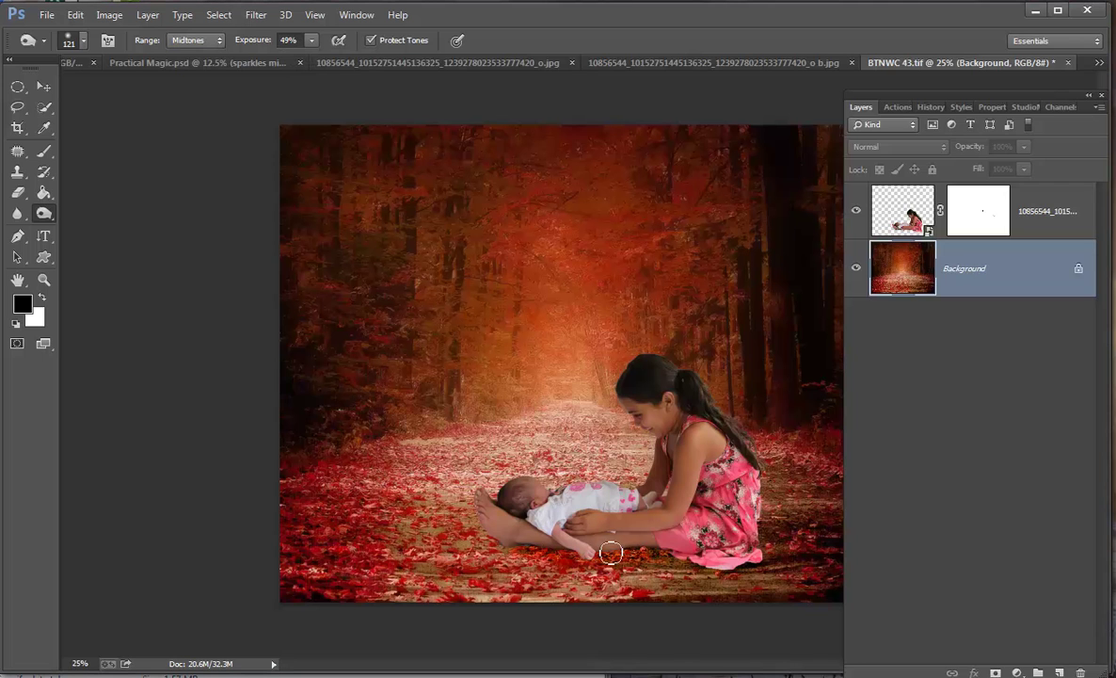
{"action": "mouse_move", "coordinate": [560, 552]}
{"action": "left_mouse_down"}
{"action": "mouse_move", "coordinate": [497, 550]}
{"action": "mouse_move", "coordinate": [661, 555]}
{"action": "mouse_move", "coordinate": [721, 574]}
{"action": "mouse_move", "coordinate": [776, 568]}
{"action": "mouse_move", "coordinate": [708, 574]}
{"action": "mouse_move", "coordinate": [512, 551]}
{"action": "mouse_move", "coordinate": [697, 564]}
{"action": "left_mouse_up"}
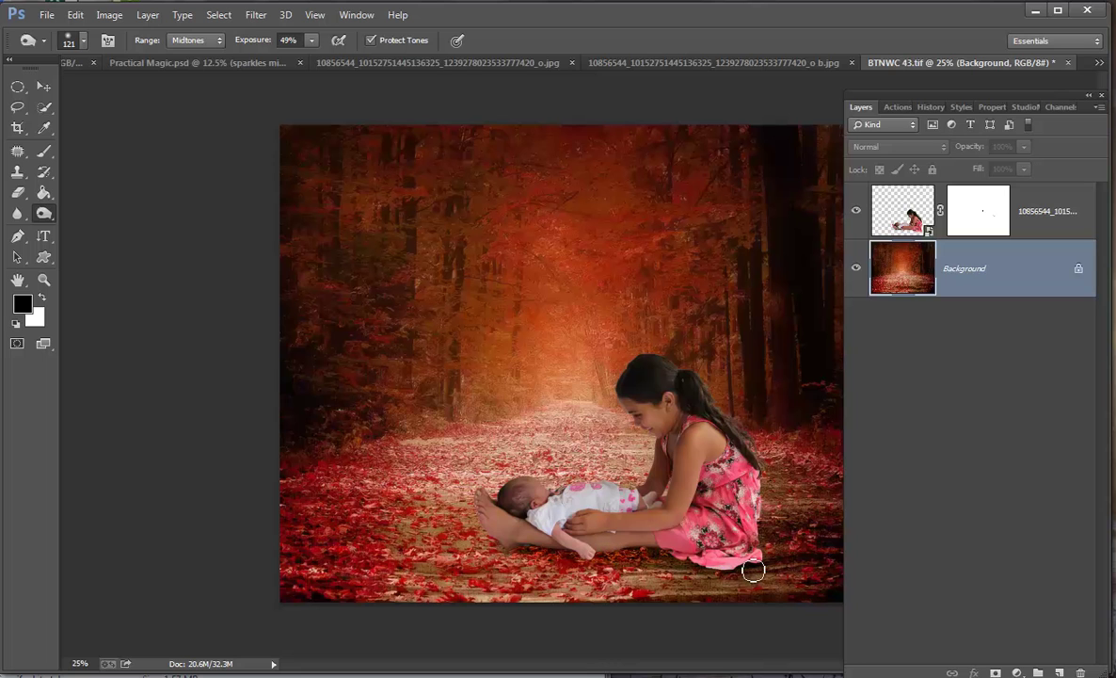
Burn the midtones of the ground below the dress at 29% exposure and around the girl's feet at 20%
{"action": "left_click", "coordinate": [311, 40]}
{"action": "left_click_drag", "start_coordinate": [303, 61], "coordinate": [295, 62]}
{"action": "mouse_move", "coordinate": [640, 575]}
{"action": "left_mouse_down"}
{"action": "mouse_move", "coordinate": [764, 580]}
{"action": "mouse_move", "coordinate": [514, 554]}
{"action": "mouse_move", "coordinate": [583, 588]}
{"action": "mouse_move", "coordinate": [755, 582]}
{"action": "left_mouse_up"}
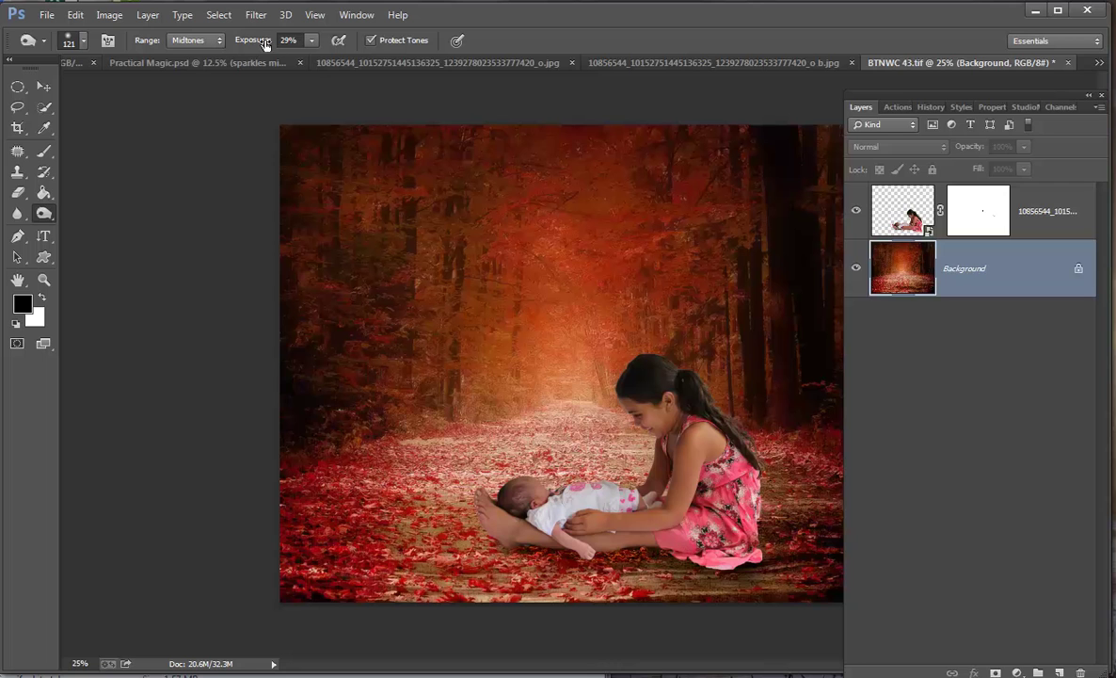
{"action": "left_click", "coordinate": [312, 41]}
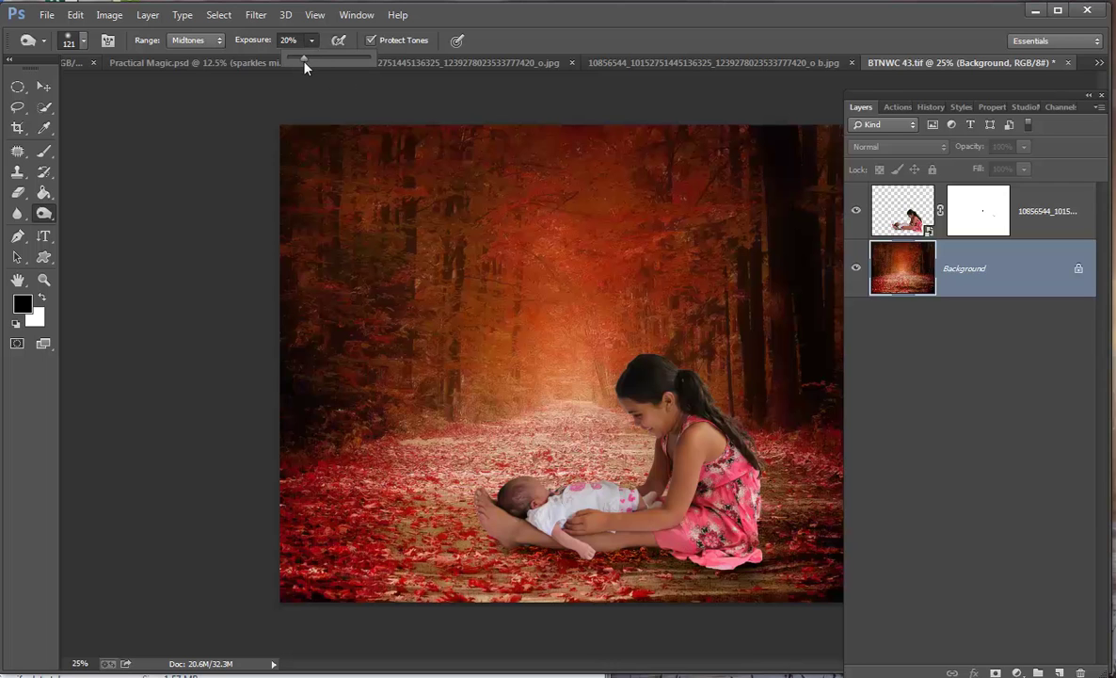
{"action": "left_click", "coordinate": [489, 518]}
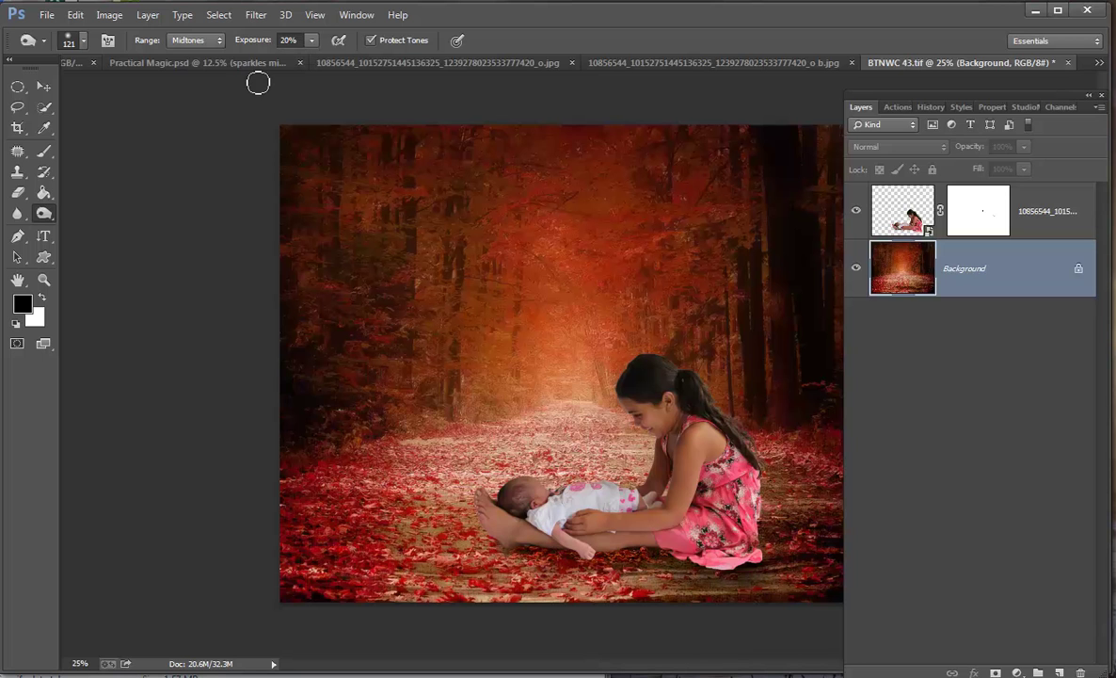
Set the Burn range to Highlights and rasterize the girl and baby cutout layer
{"action": "left_click", "coordinate": [174, 42]}
{"action": "left_click", "coordinate": [183, 83]}
{"action": "left_click", "coordinate": [921, 221]}
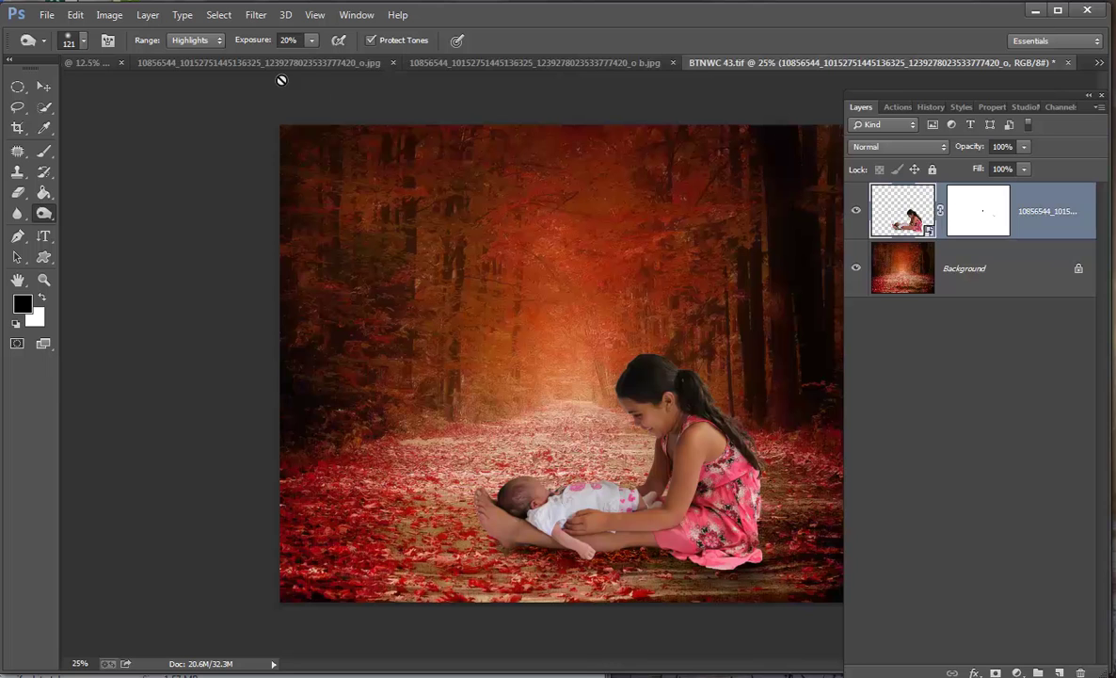
{"action": "right_click", "coordinate": [49, 216]}
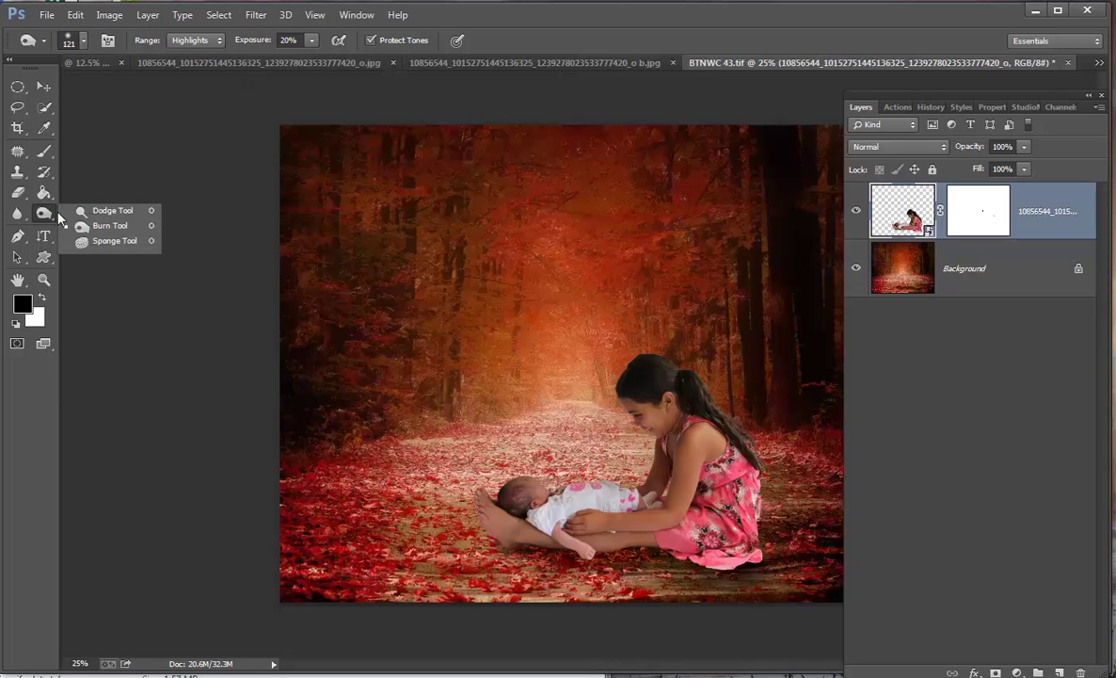
{"action": "left_click", "coordinate": [94, 212]}
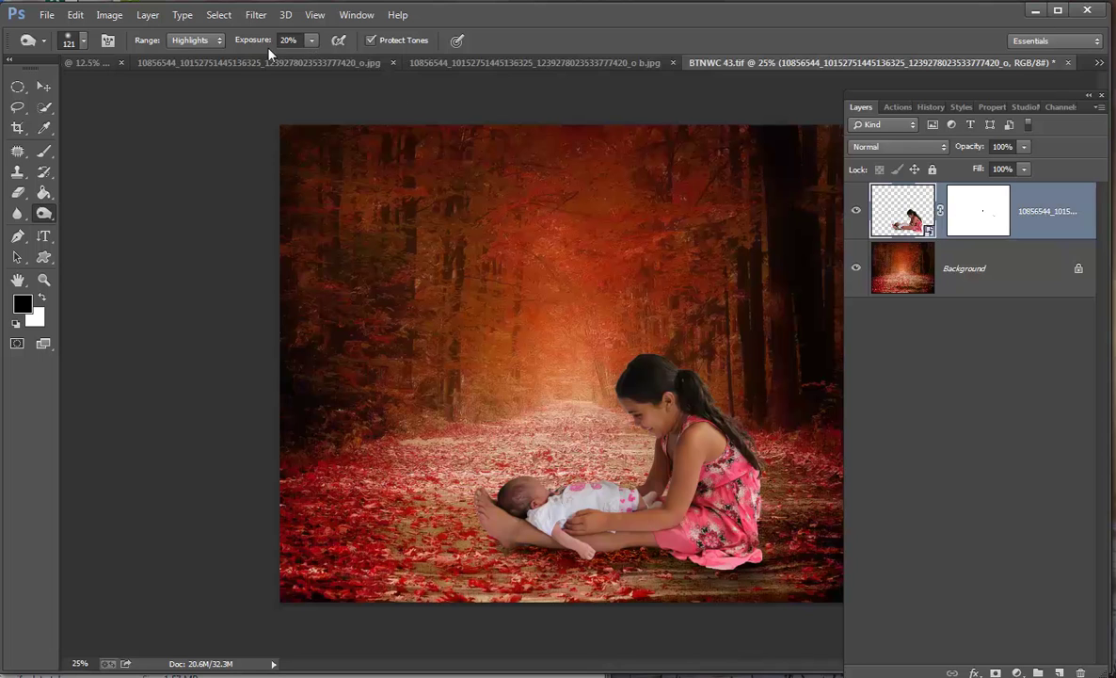
{"action": "right_click", "coordinate": [896, 215]}
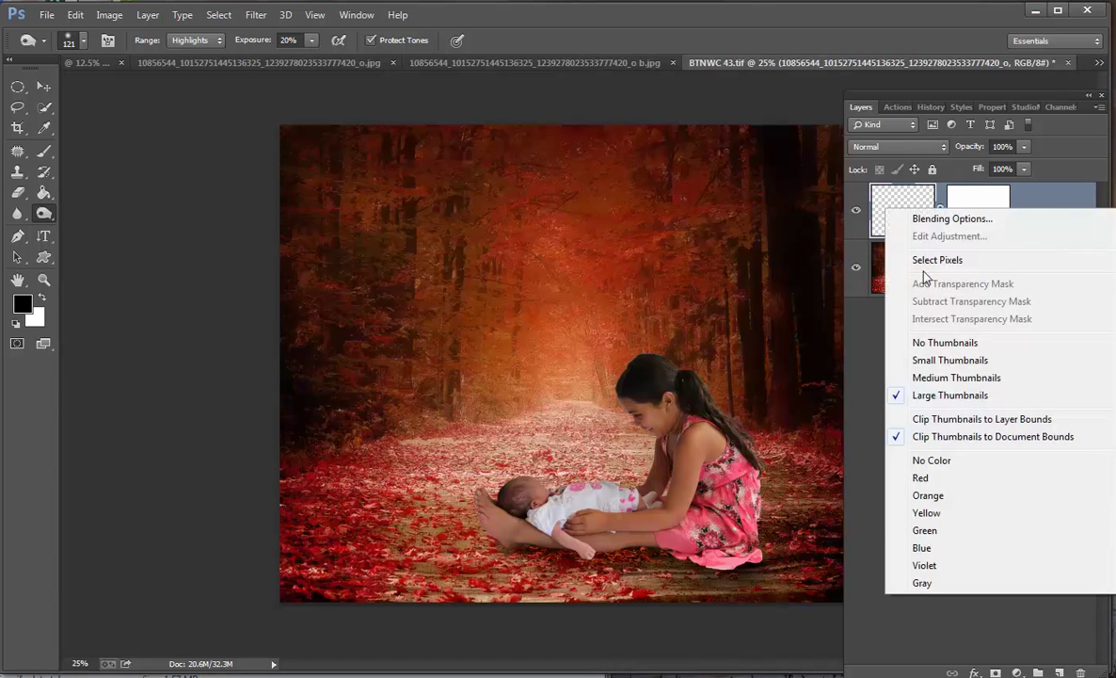
{"action": "right_click", "coordinate": [1043, 212]}
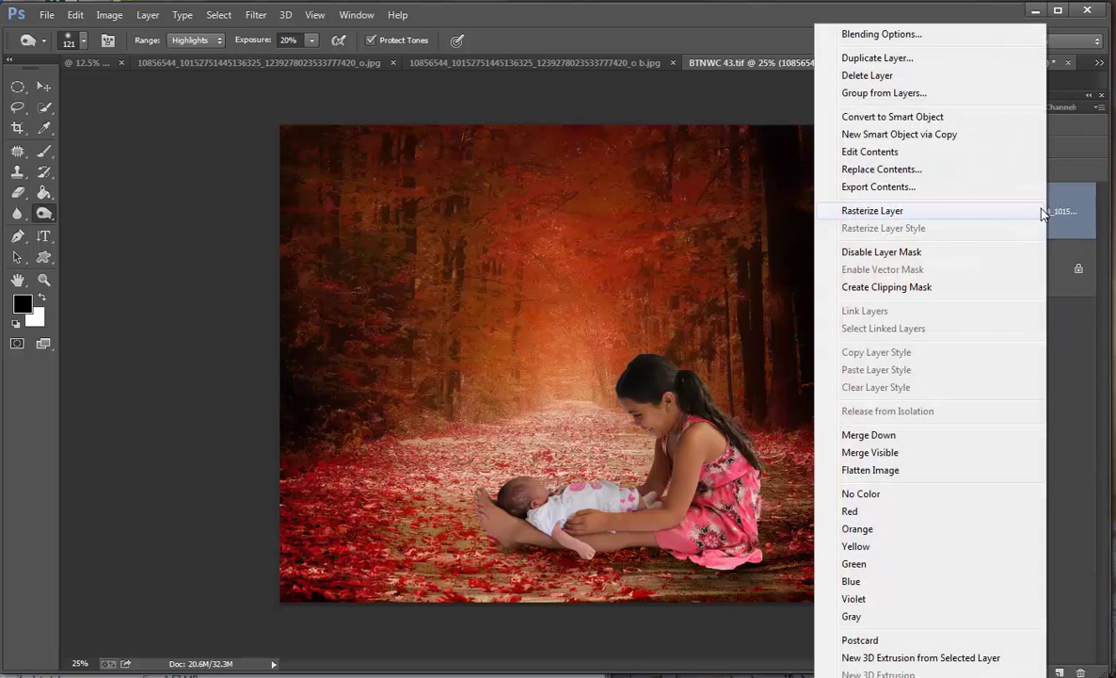
{"action": "left_click", "coordinate": [910, 215]}
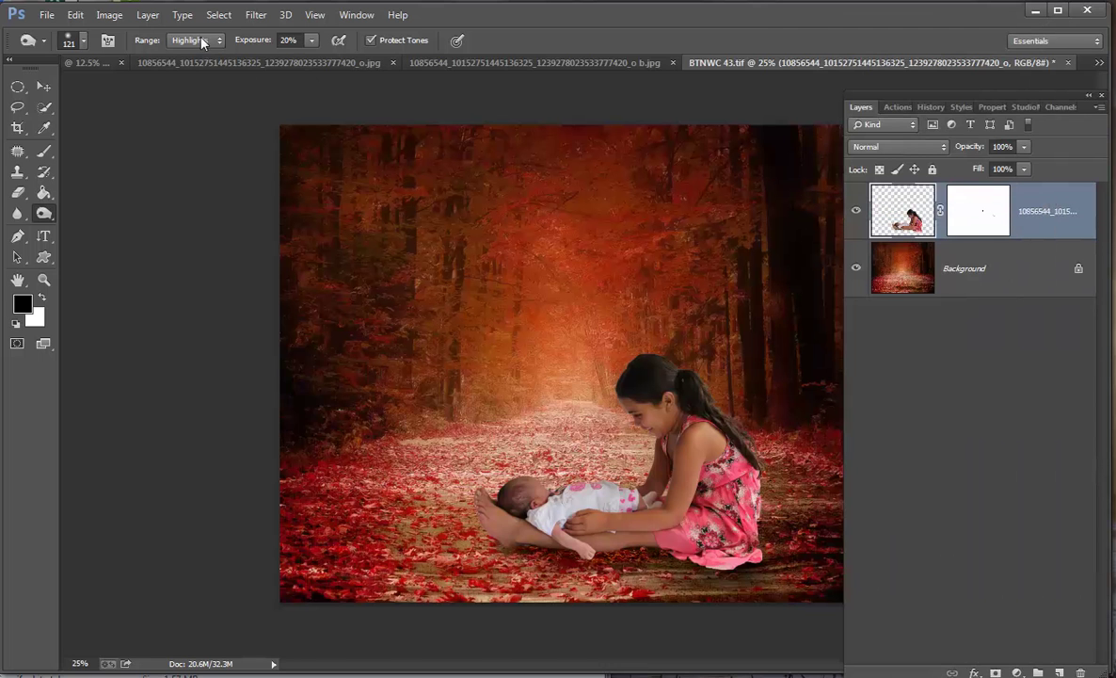
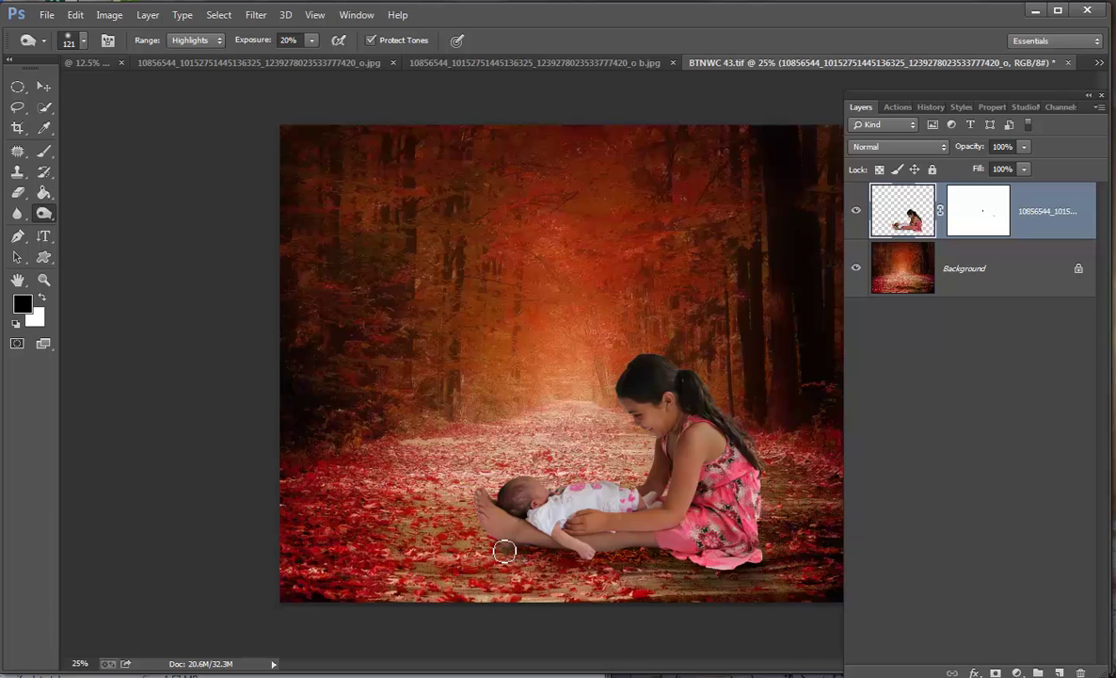
Burn the cutout layer's midtones at 20% exposure along the girl's legs, the back of the dress and its hem
{"action": "left_click", "coordinate": [195, 42]}
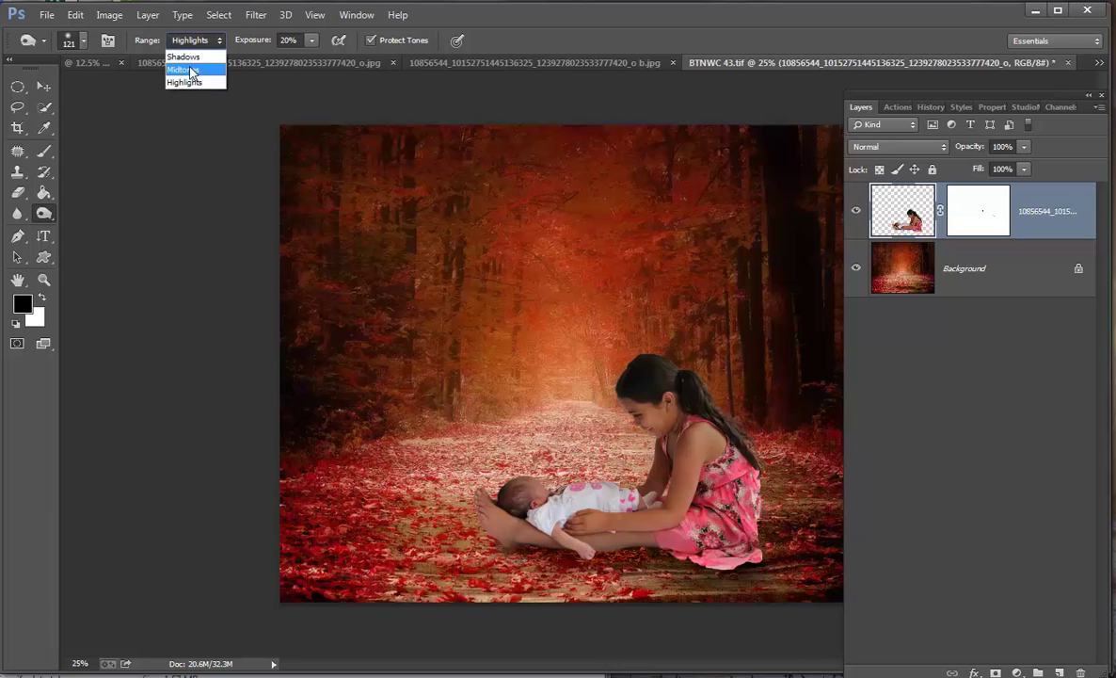
{"action": "left_click", "coordinate": [184, 67]}
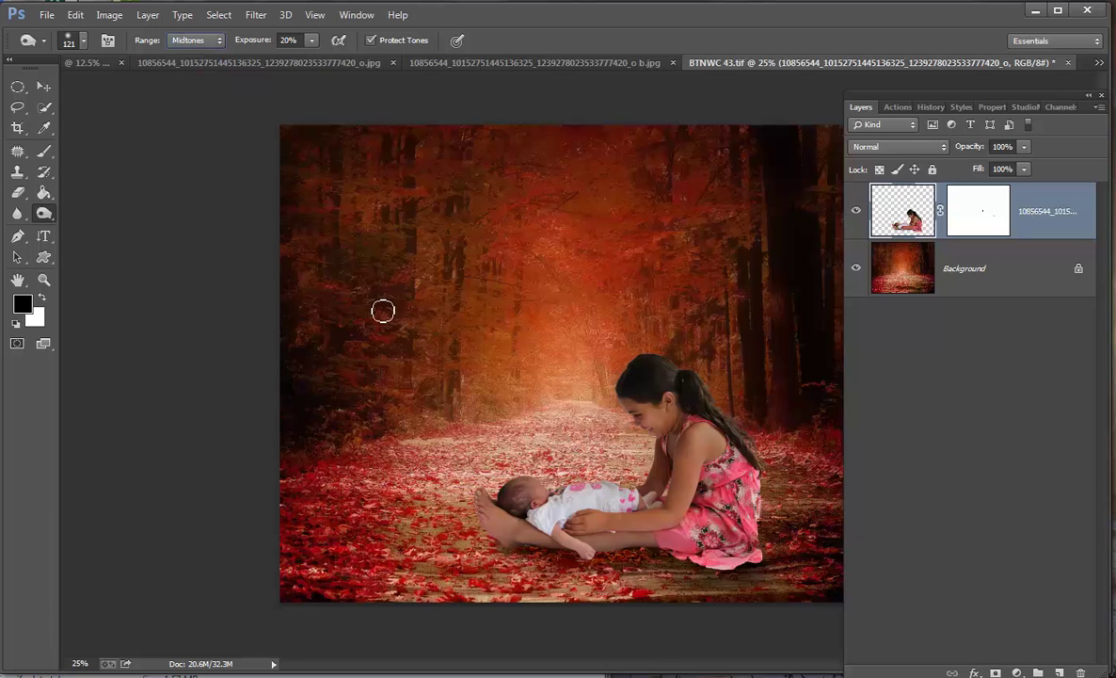
{"action": "mouse_move", "coordinate": [516, 548]}
{"action": "left_mouse_down"}
{"action": "mouse_move", "coordinate": [585, 564]}
{"action": "mouse_move", "coordinate": [660, 554]}
{"action": "mouse_move", "coordinate": [719, 577]}
{"action": "mouse_move", "coordinate": [748, 572]}
{"action": "mouse_move", "coordinate": [765, 562]}
{"action": "mouse_move", "coordinate": [761, 476]}
{"action": "mouse_move", "coordinate": [749, 535]}
{"action": "mouse_move", "coordinate": [745, 454]}
{"action": "mouse_move", "coordinate": [757, 483]}
{"action": "left_mouse_up"}
{"action": "mouse_move", "coordinate": [739, 568]}
{"action": "left_mouse_down"}
{"action": "mouse_move", "coordinate": [771, 570]}
{"action": "mouse_move", "coordinate": [717, 547]}
{"action": "left_mouse_up"}
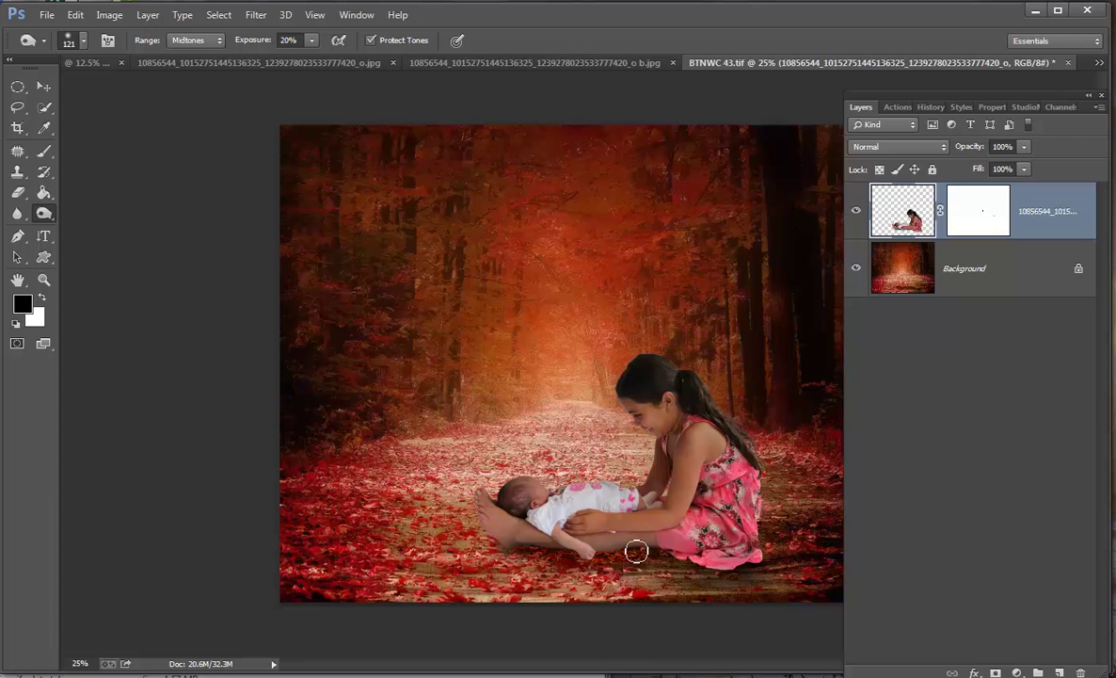
Burn the cutout layer's shadows at 20% exposure along the underside of the legs and the dress hem
{"action": "left_click", "coordinate": [205, 43]}
{"action": "left_click", "coordinate": [185, 50]}
{"action": "mouse_move", "coordinate": [512, 576]}
{"action": "left_mouse_down"}
{"action": "mouse_move", "coordinate": [591, 564]}
{"action": "mouse_move", "coordinate": [652, 551]}
{"action": "mouse_move", "coordinate": [718, 574]}
{"action": "mouse_move", "coordinate": [753, 568]}
{"action": "mouse_move", "coordinate": [749, 482]}
{"action": "mouse_move", "coordinate": [712, 486]}
{"action": "mouse_move", "coordinate": [699, 517]}
{"action": "mouse_move", "coordinate": [707, 491]}
{"action": "mouse_move", "coordinate": [709, 513]}
{"action": "mouse_move", "coordinate": [706, 495]}
{"action": "mouse_move", "coordinate": [751, 527]}
{"action": "mouse_move", "coordinate": [711, 492]}
{"action": "mouse_move", "coordinate": [735, 486]}
{"action": "mouse_move", "coordinate": [715, 500]}
{"action": "mouse_move", "coordinate": [737, 510]}
{"action": "mouse_move", "coordinate": [736, 548]}
{"action": "mouse_move", "coordinate": [693, 555]}
{"action": "mouse_move", "coordinate": [665, 543]}
{"action": "mouse_move", "coordinate": [690, 540]}
{"action": "mouse_move", "coordinate": [677, 539]}
{"action": "mouse_move", "coordinate": [739, 481]}
{"action": "mouse_move", "coordinate": [753, 502]}
{"action": "mouse_move", "coordinate": [748, 492]}
{"action": "mouse_move", "coordinate": [748, 562]}
{"action": "left_mouse_up"}
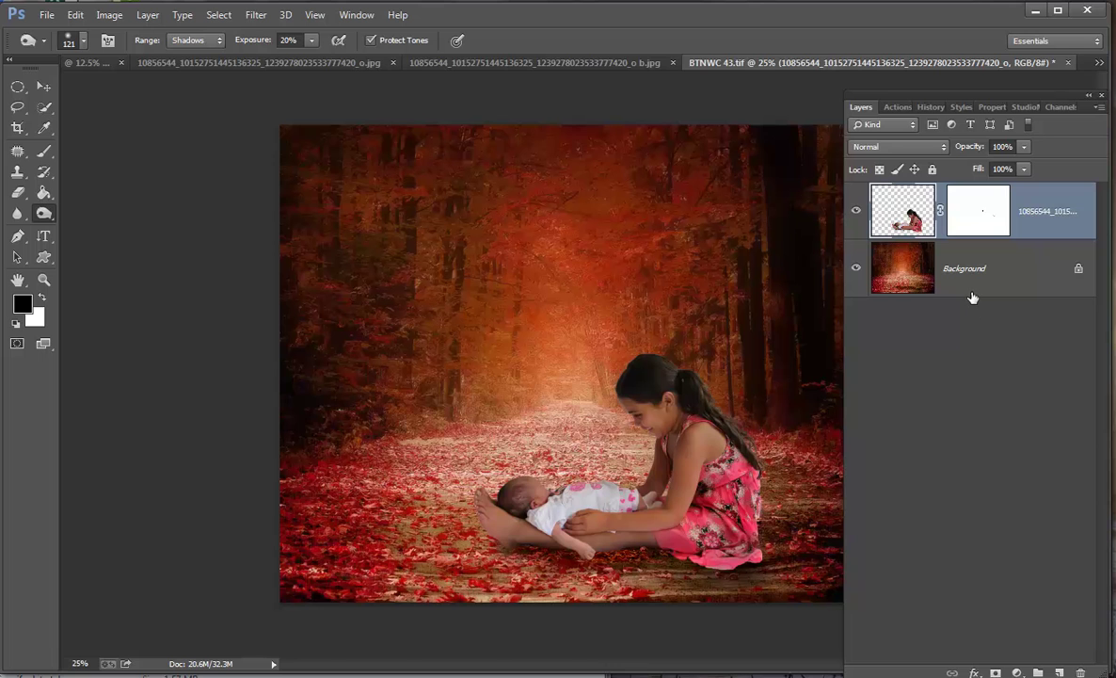
Flatten the image and duplicate the Background layer as Background copy
{"action": "right_click", "coordinate": [900, 268]}
{"action": "left_click", "coordinate": [941, 422]}
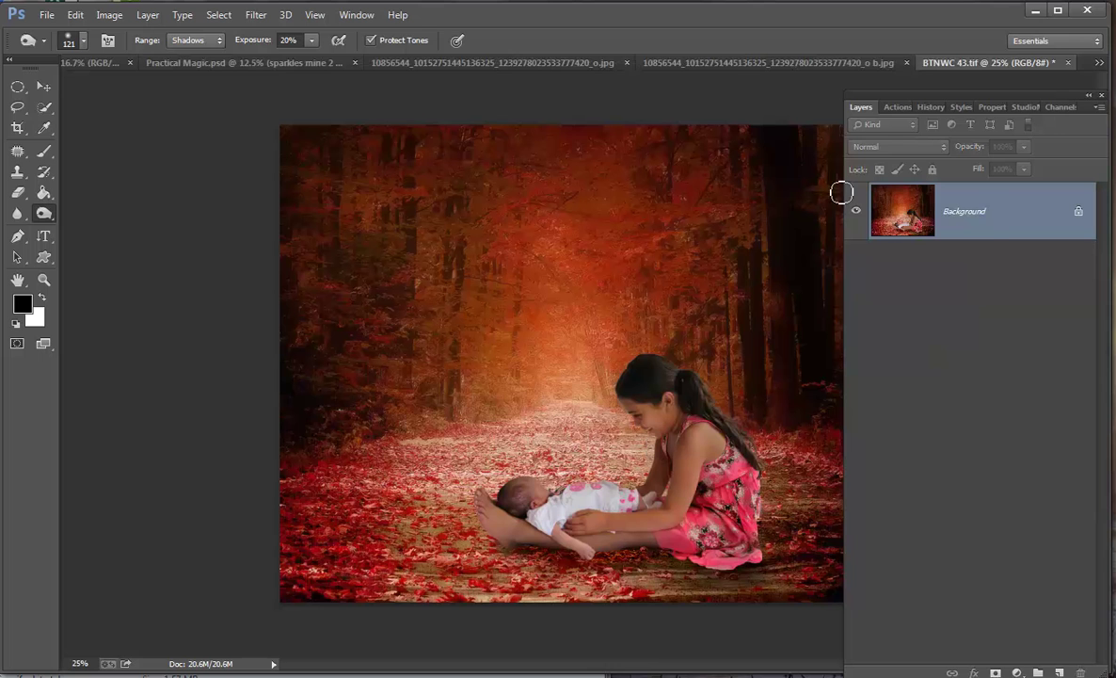
{"action": "right_click", "coordinate": [988, 229]}
{"action": "left_click", "coordinate": [937, 264]}
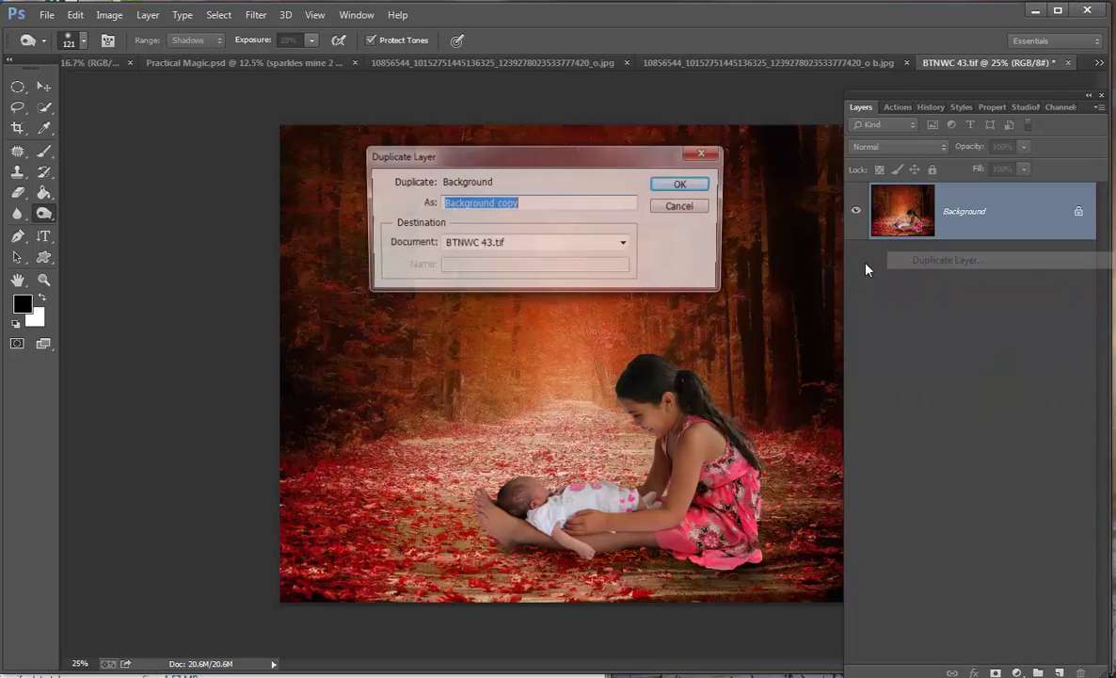
{"action": "left_click", "coordinate": [665, 187]}
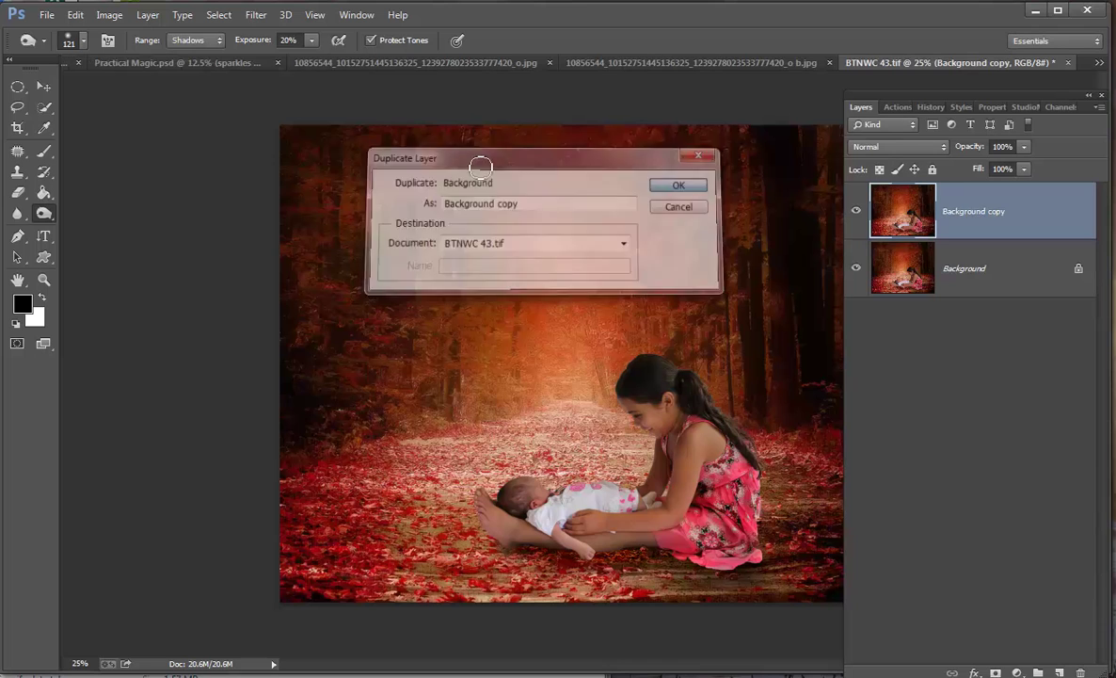
Open Camera Raw Filter and set the Adjustment Brush to contrast +3, highlights +12, shadows +25, clarity +11 and sharpness +27
{"action": "left_click", "coordinate": [255, 15]}
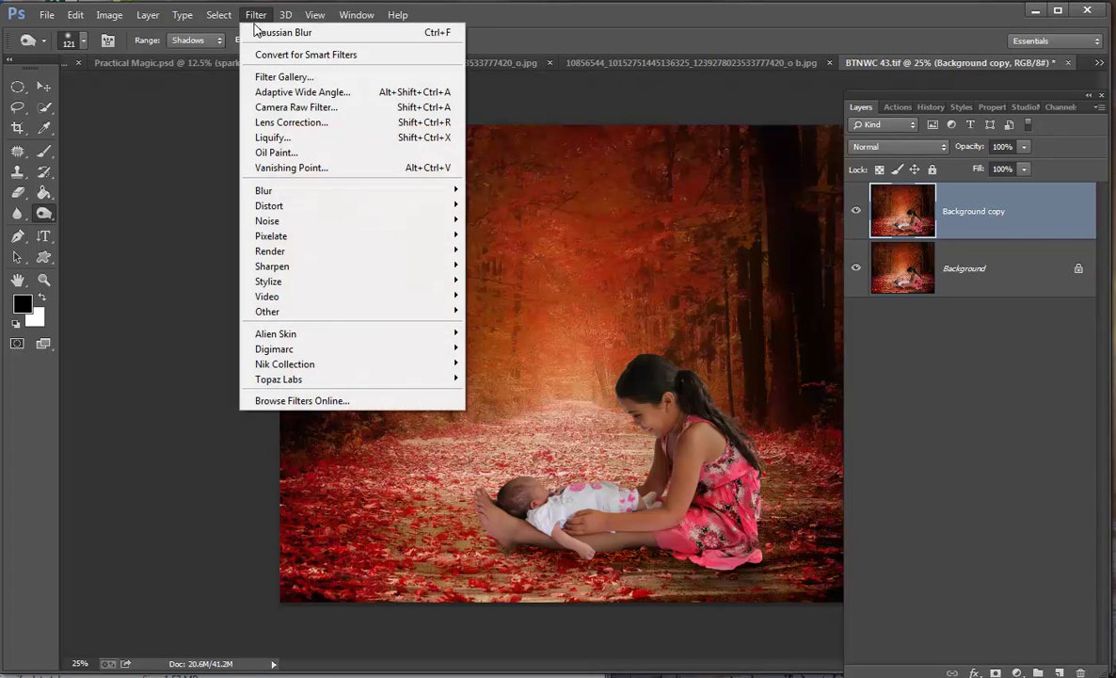
{"action": "left_click", "coordinate": [260, 107]}
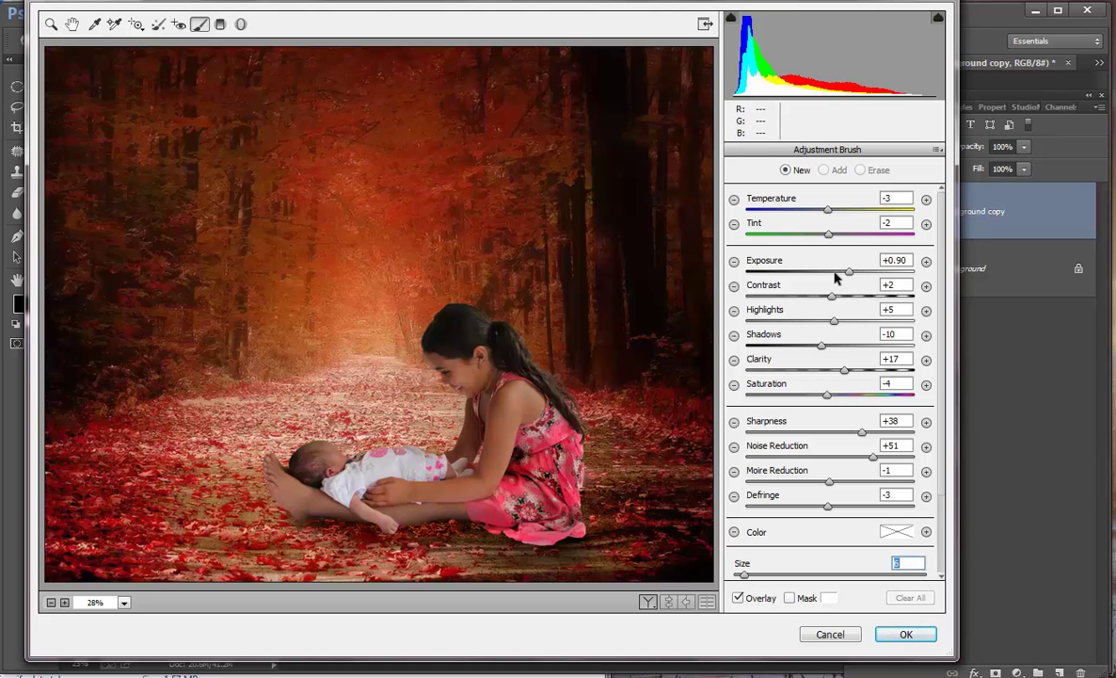
{"action": "left_click_drag", "start_coordinate": [829, 302], "coordinate": [850, 351]}
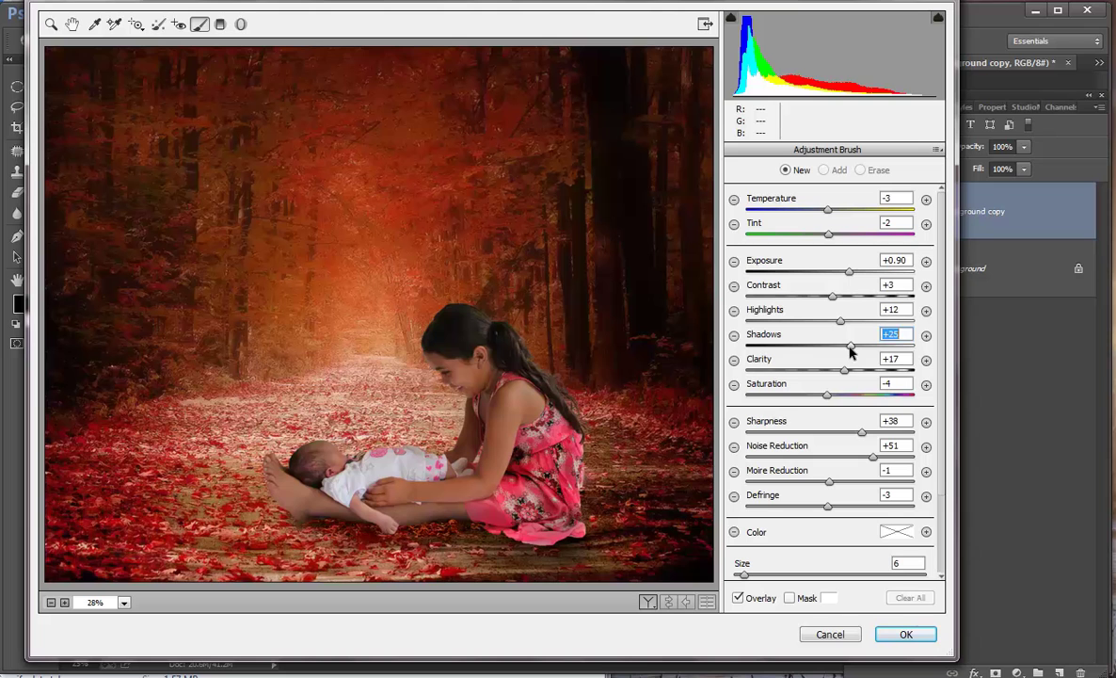
{"action": "left_click", "coordinate": [844, 371]}
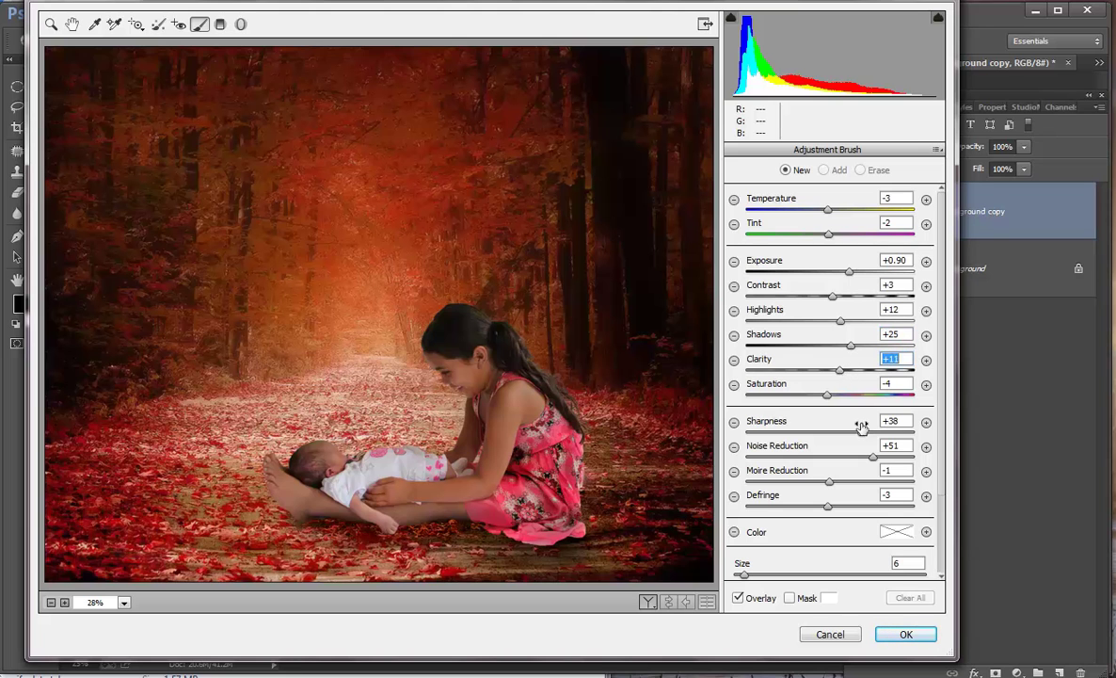
{"action": "left_click_drag", "start_coordinate": [861, 435], "coordinate": [852, 439]}
Brush the adjustment over the girl's forehead and face, and erase its spill onto the path beside her at size 7
{"action": "left_click", "coordinate": [445, 374]}
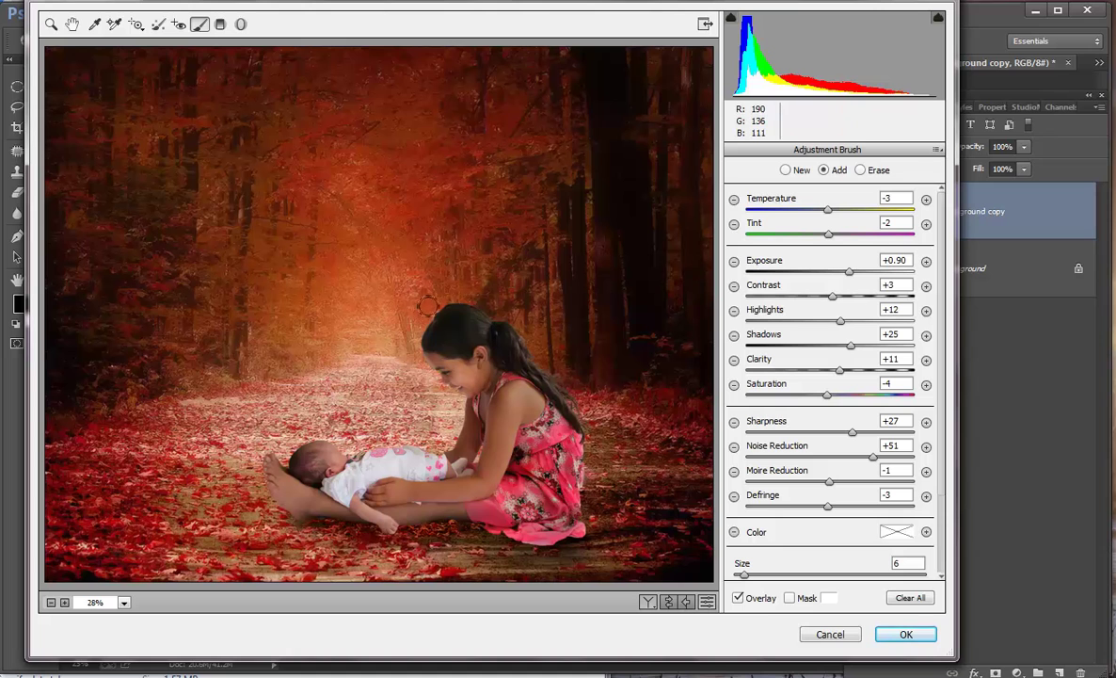
{"action": "left_click_drag", "start_coordinate": [448, 354], "coordinate": [430, 373]}
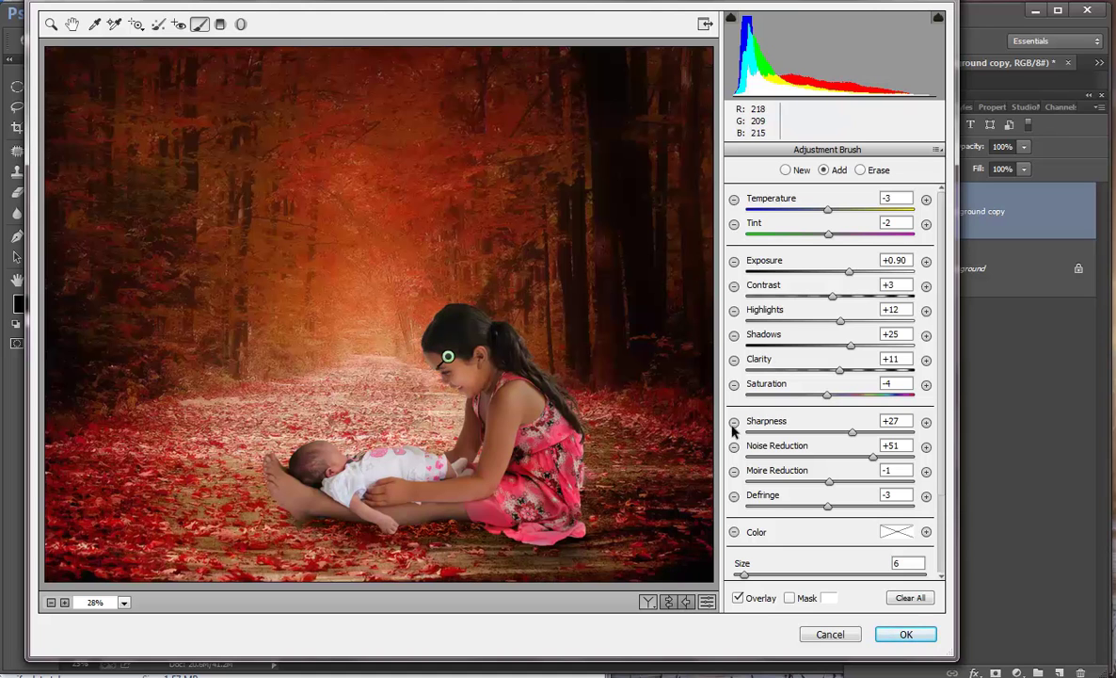
{"action": "left_click", "coordinate": [860, 171]}
{"action": "left_click_drag", "start_coordinate": [416, 372], "coordinate": [371, 406]}
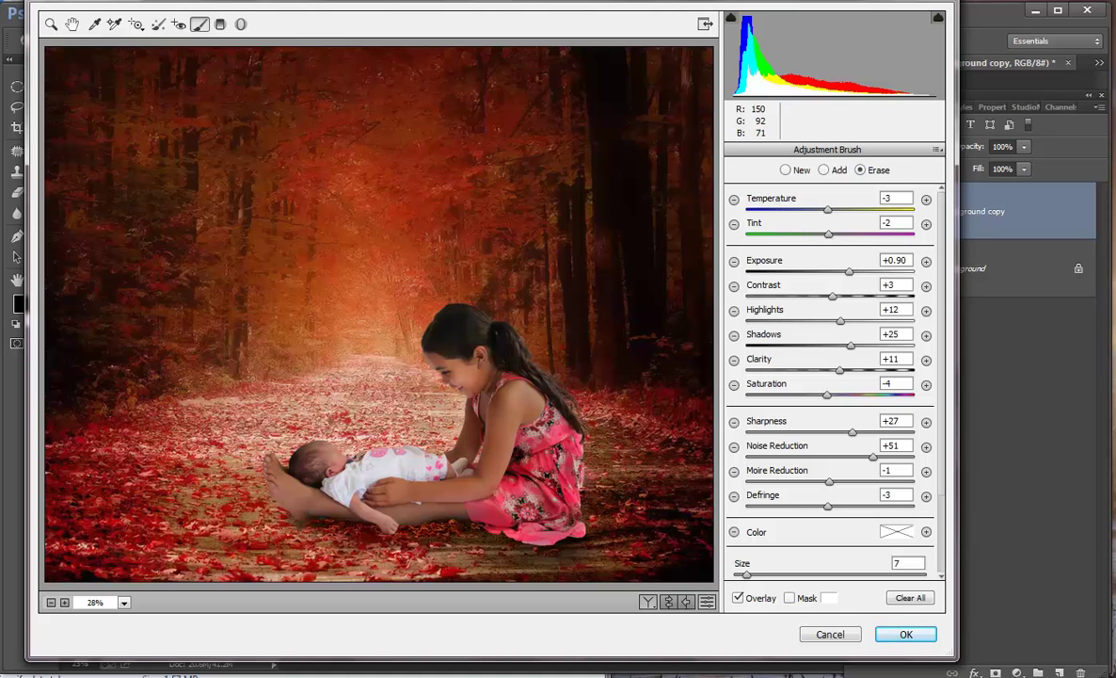
{"action": "left_click_drag", "start_coordinate": [449, 425], "coordinate": [416, 391]}
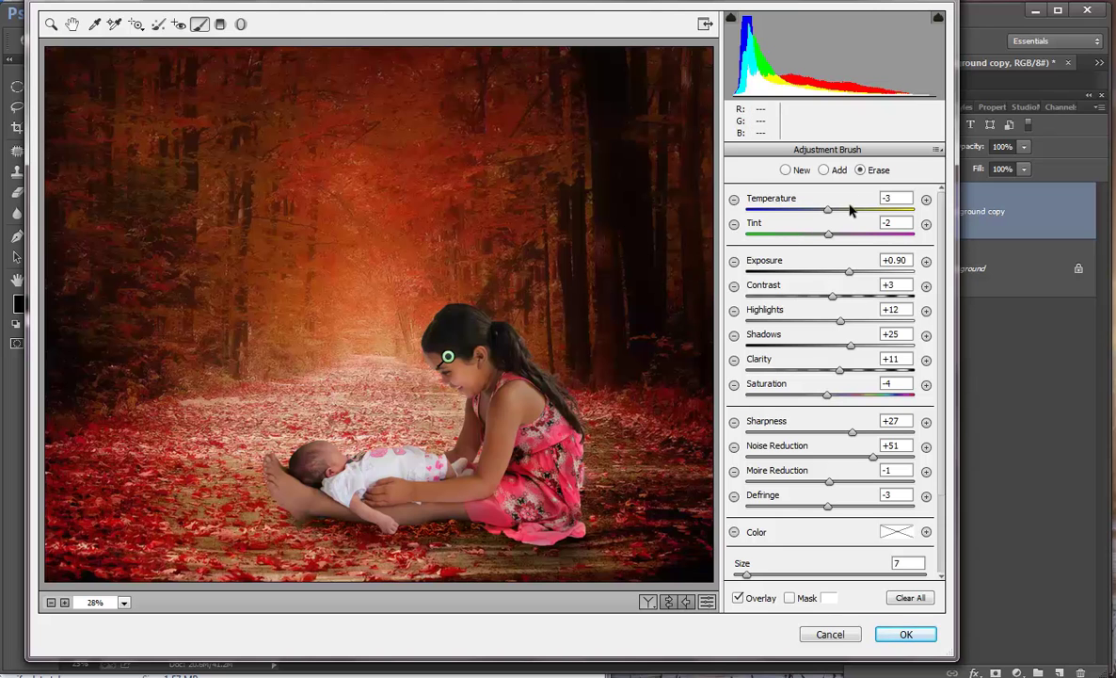
Set the brushed adjustment's exposure to +1.40 and erase its spill beside the girl's hair
{"action": "left_click_drag", "start_coordinate": [848, 273], "coordinate": [852, 273]}
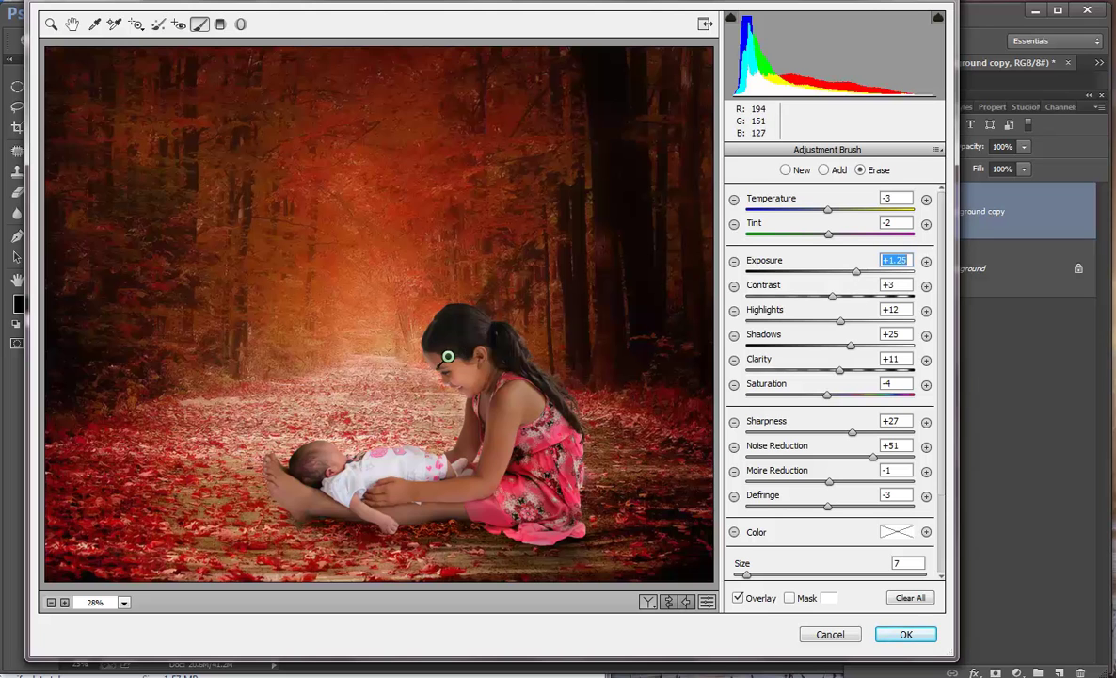
{"action": "left_click", "coordinate": [412, 334]}
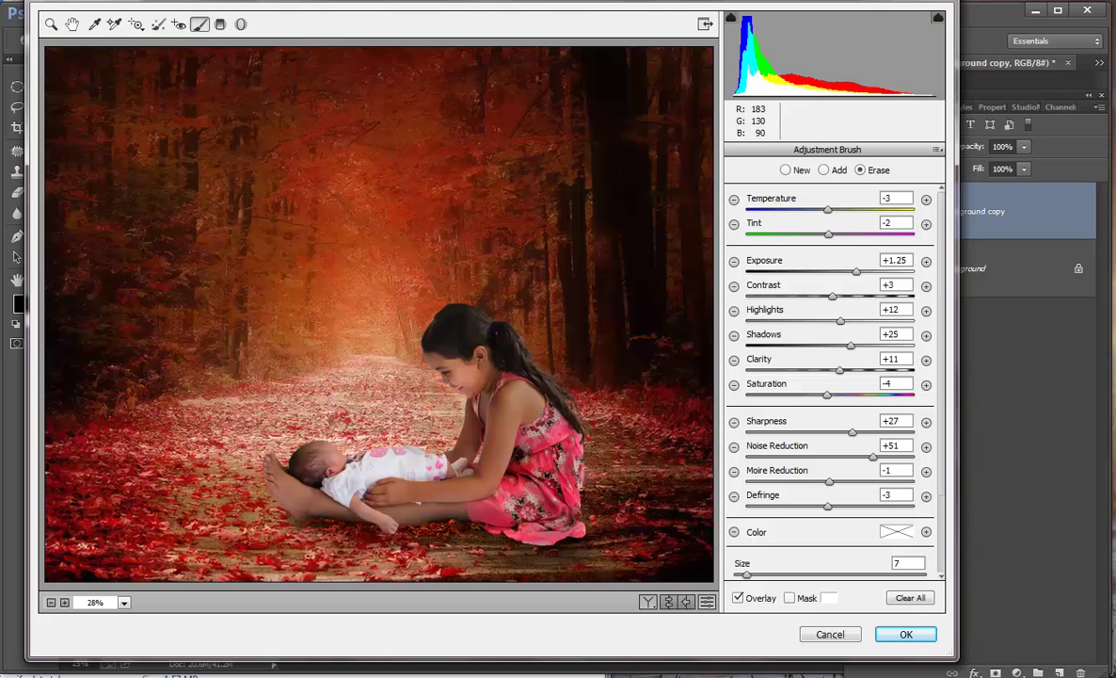
{"action": "left_click_drag", "start_coordinate": [852, 273], "coordinate": [855, 274]}
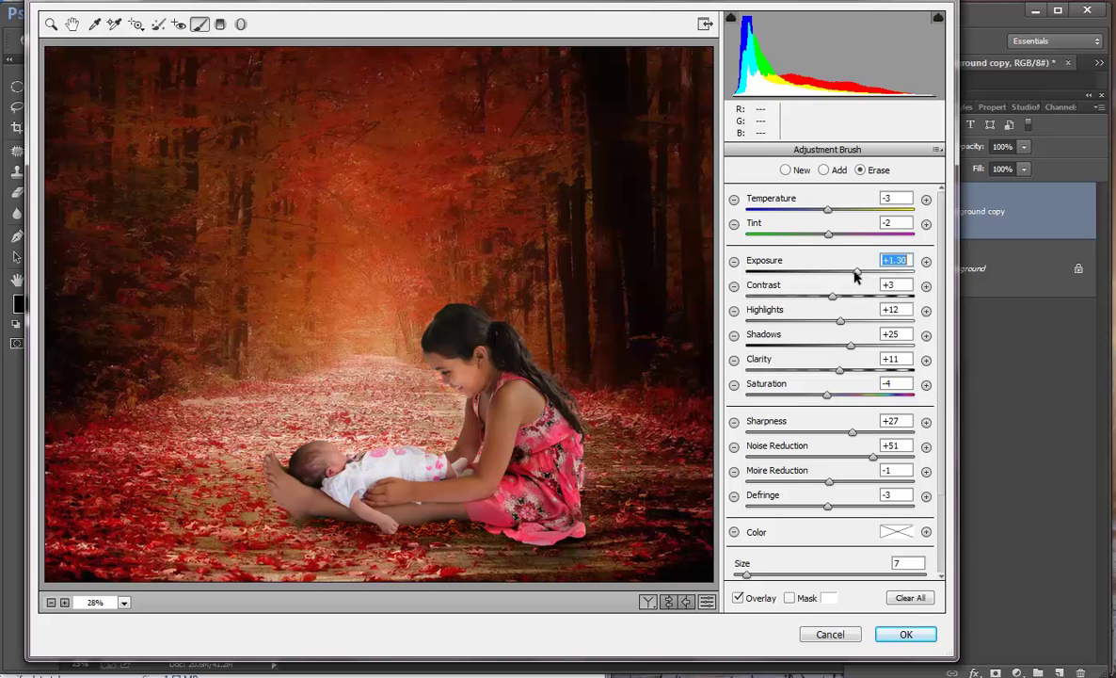
{"action": "left_click_drag", "start_coordinate": [863, 273], "coordinate": [861, 273]}
{"action": "left_click", "coordinate": [413, 334]}
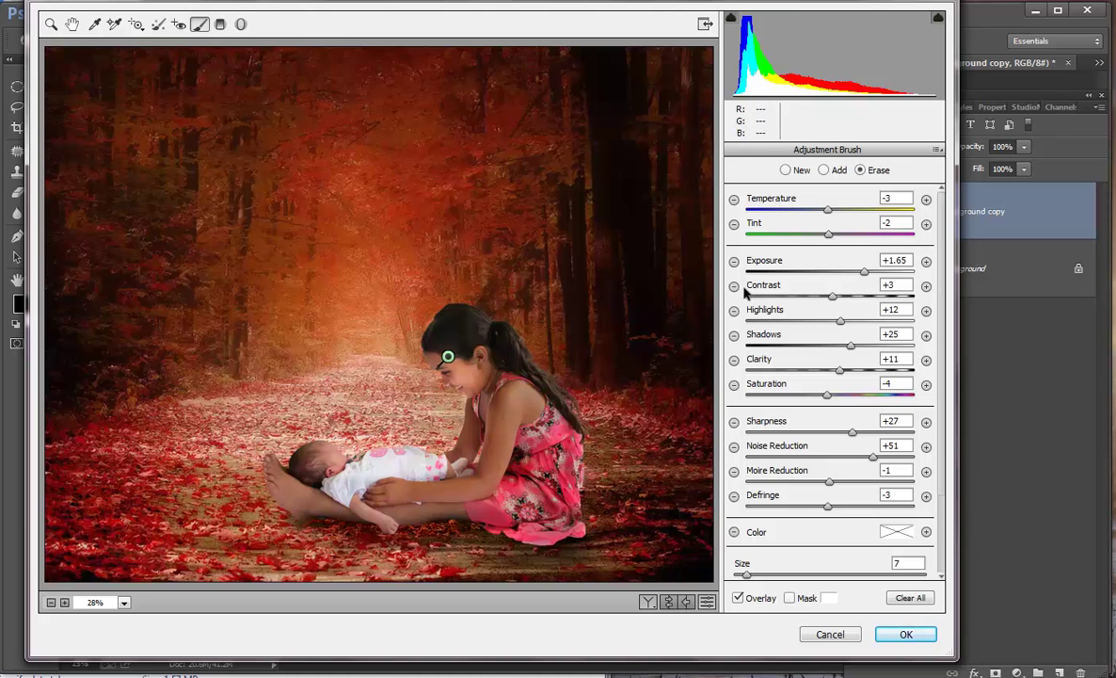
{"action": "left_click_drag", "start_coordinate": [861, 273], "coordinate": [853, 273]}
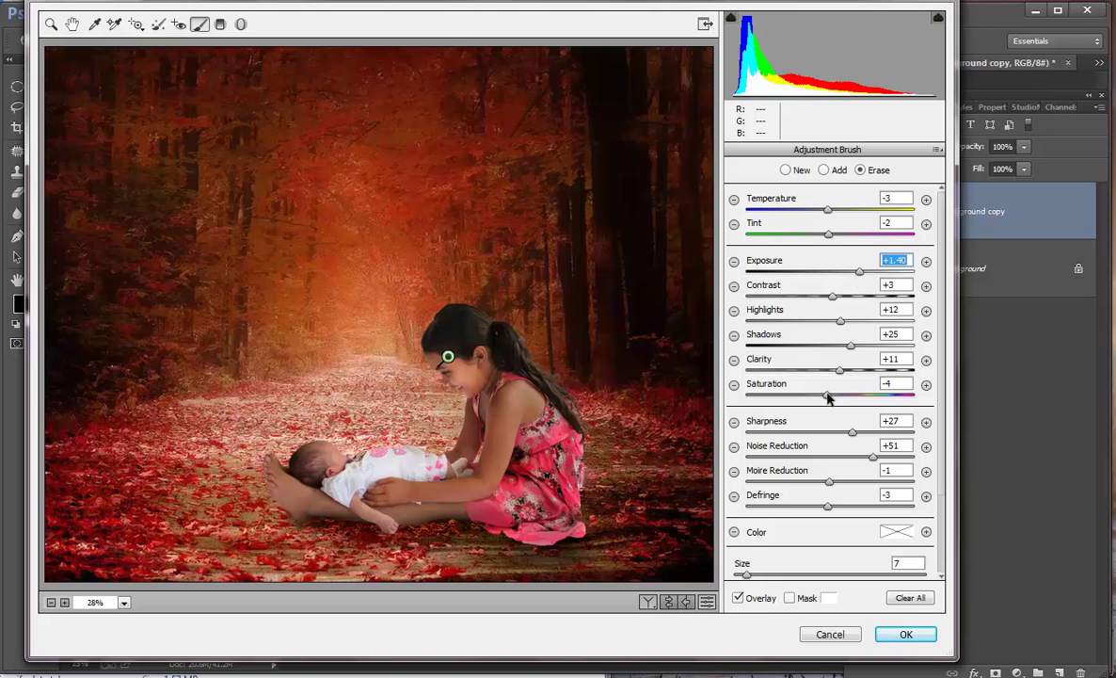
Add more of the adjustment on the girl's face with a size 6 brush and apply the Camera Raw edits
{"action": "left_click", "coordinate": [748, 578]}
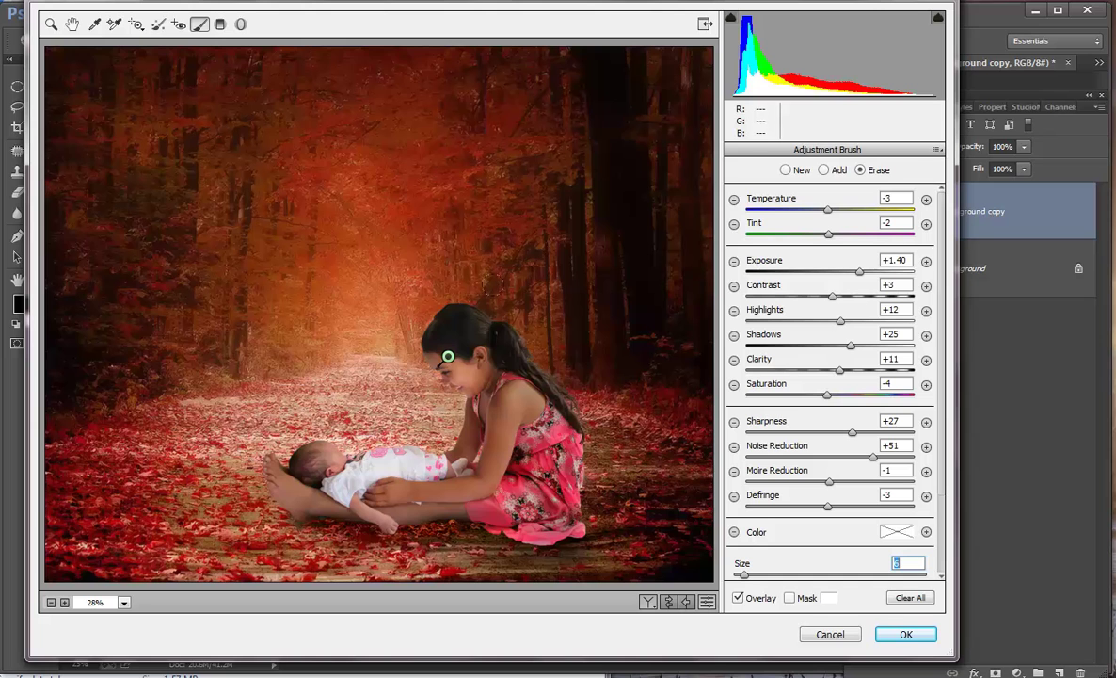
{"action": "left_click", "coordinate": [824, 171]}
{"action": "left_click", "coordinate": [448, 357]}
{"action": "left_click", "coordinate": [904, 636]}
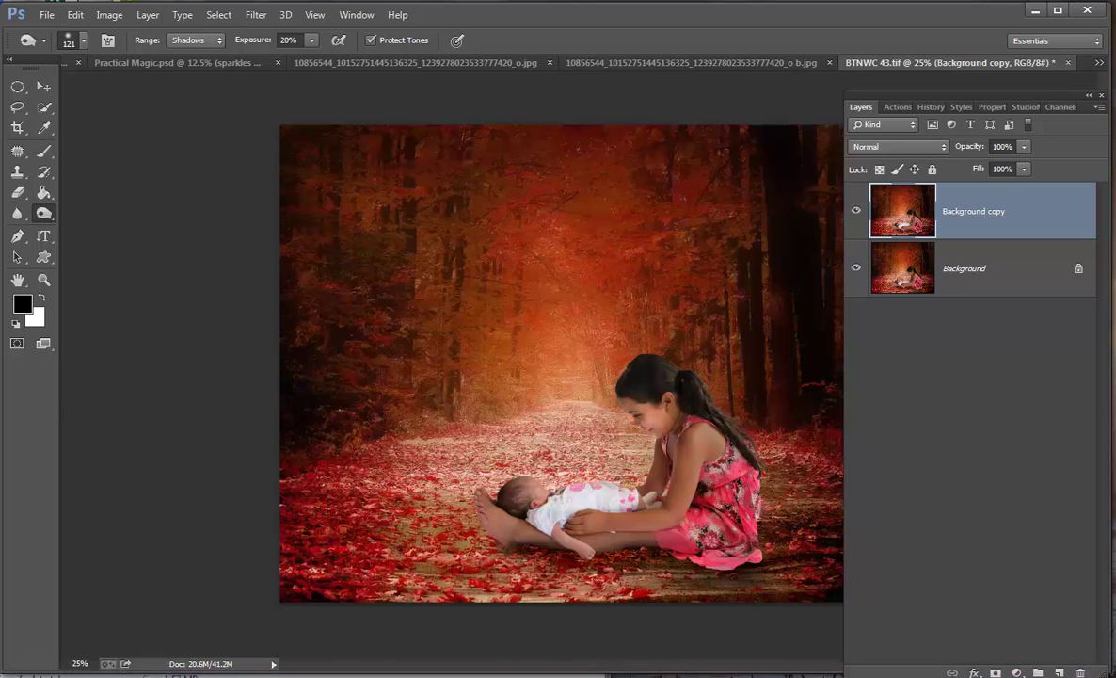
Add a layer mask to Background copy and try burning it at 80% exposure beside the girl's hair
{"action": "left_click", "coordinate": [995, 672]}
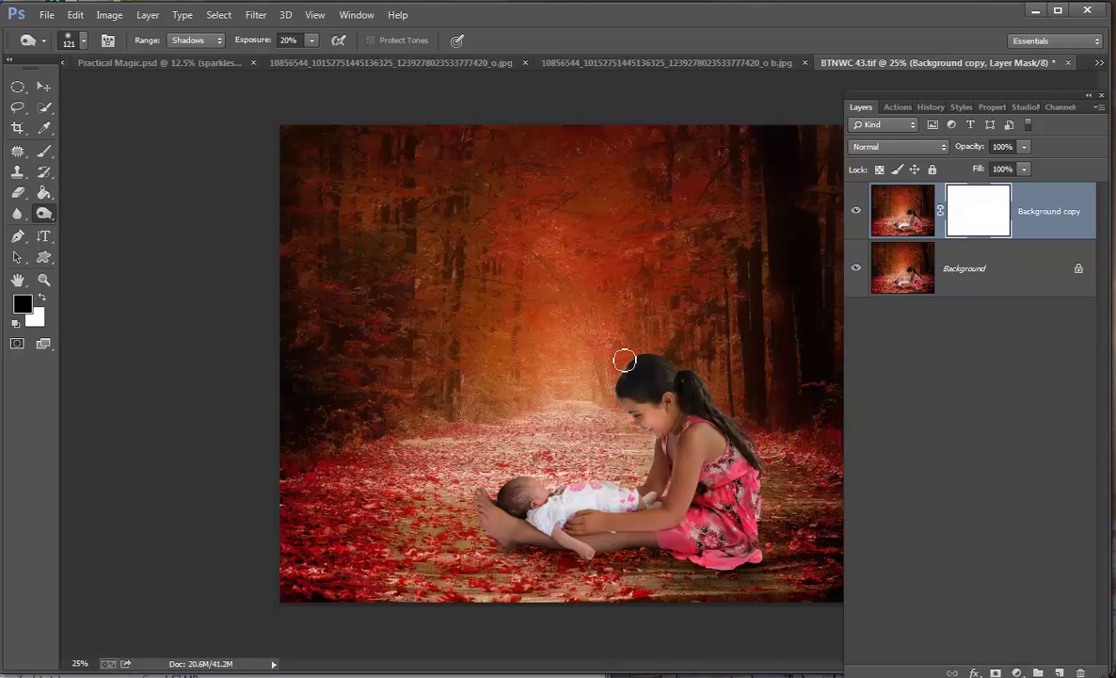
{"action": "left_click", "coordinate": [310, 43]}
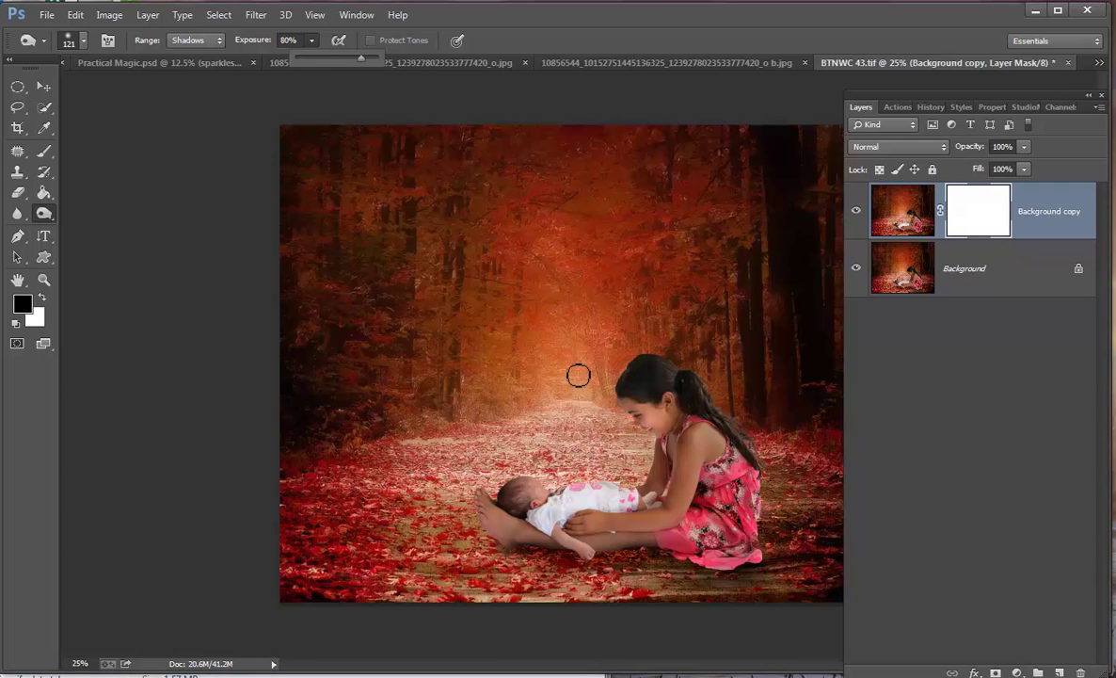
{"action": "left_click", "coordinate": [625, 365]}
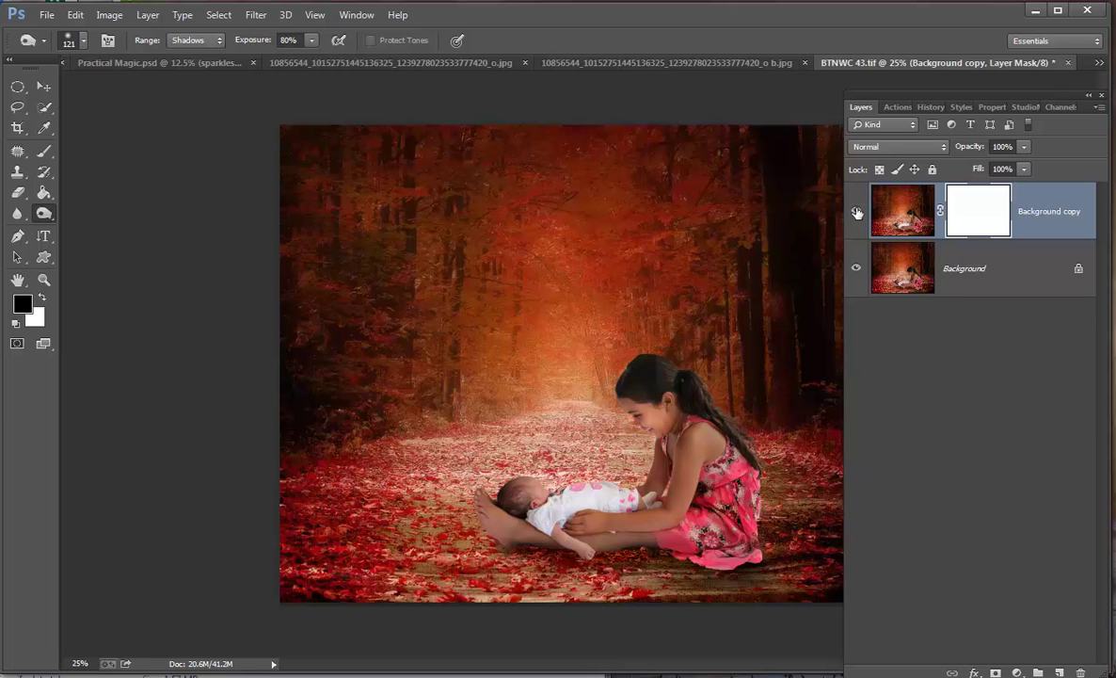
Paint the mask black along the front of the girl's hair with a 90 px brush at 68% opacity, and compare before and after
{"action": "left_click", "coordinate": [47, 152]}
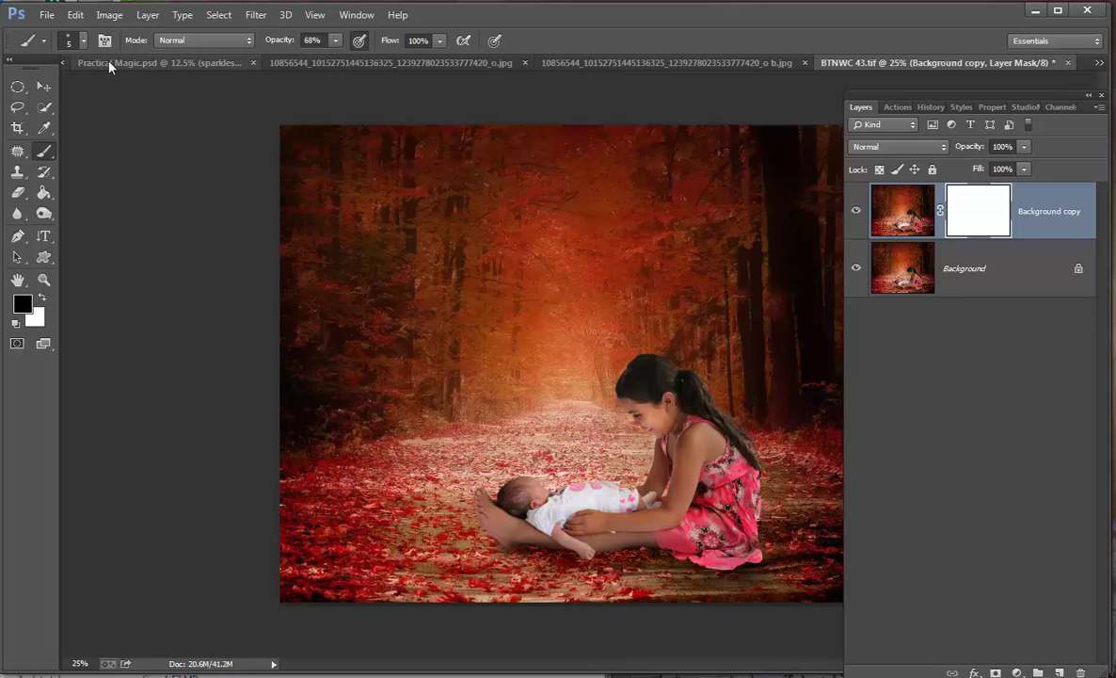
{"action": "left_click", "coordinate": [80, 41]}
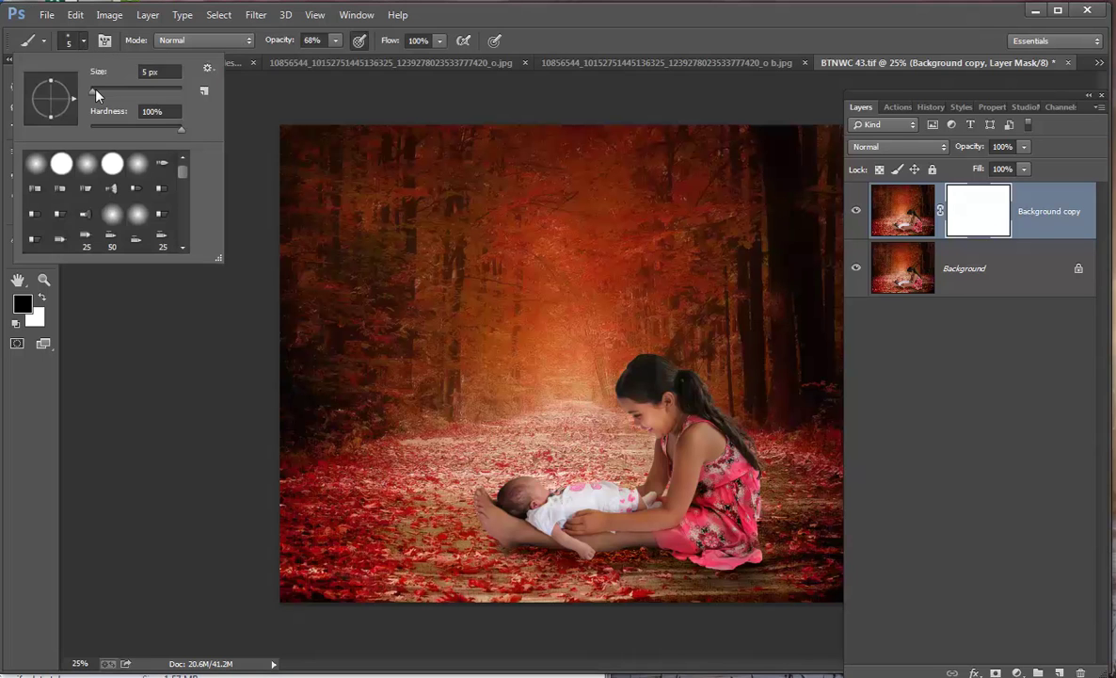
{"action": "left_click_drag", "start_coordinate": [94, 92], "coordinate": [126, 94]}
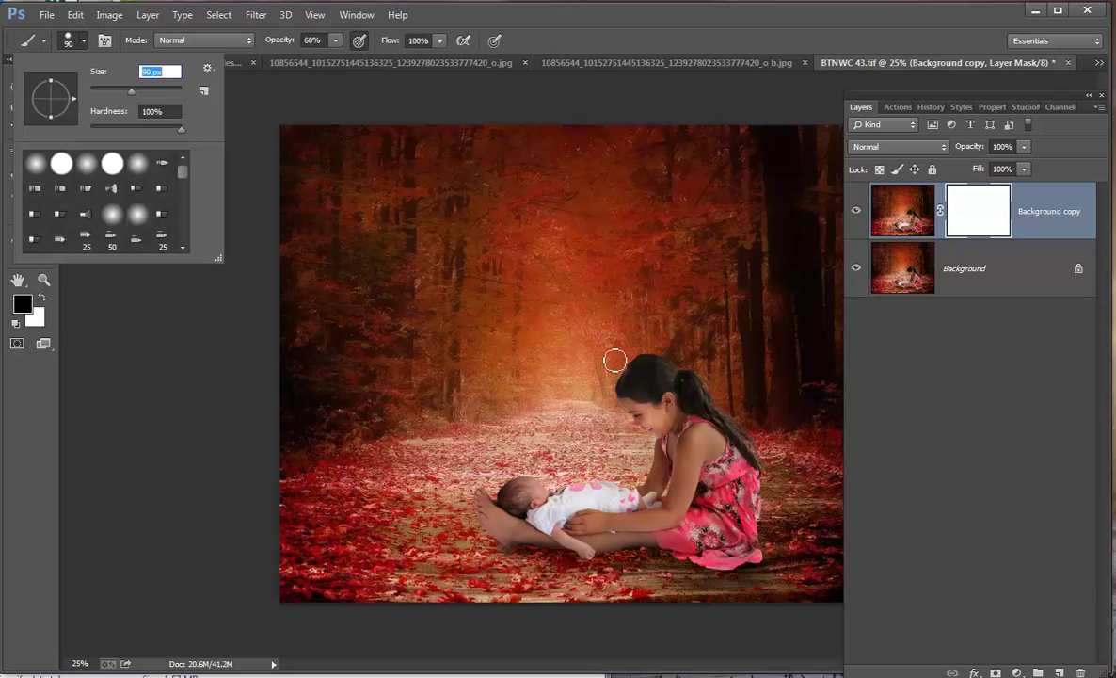
{"action": "left_click", "coordinate": [1000, 222]}
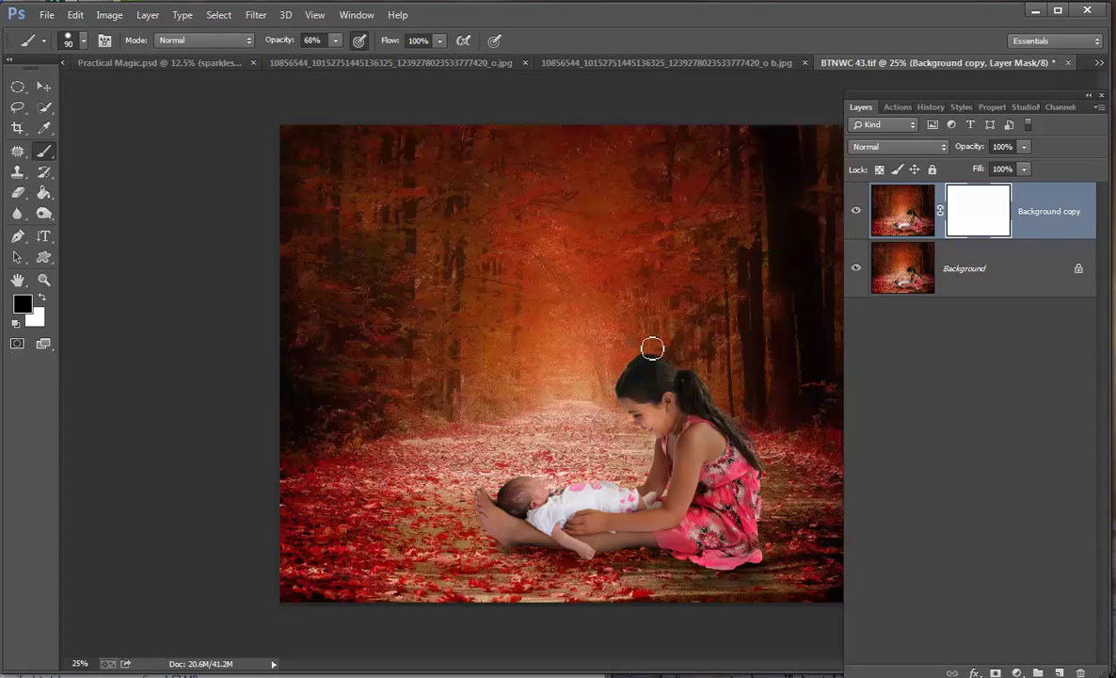
{"action": "left_click_drag", "start_coordinate": [611, 383], "coordinate": [642, 347]}
{"action": "left_click", "coordinate": [856, 213]}
{"action": "left_click", "coordinate": [857, 212]}
{"action": "left_click", "coordinate": [856, 212]}
{"action": "left_click", "coordinate": [856, 213]}
{"action": "left_click", "coordinate": [857, 213]}
{"action": "left_click", "coordinate": [856, 213]}
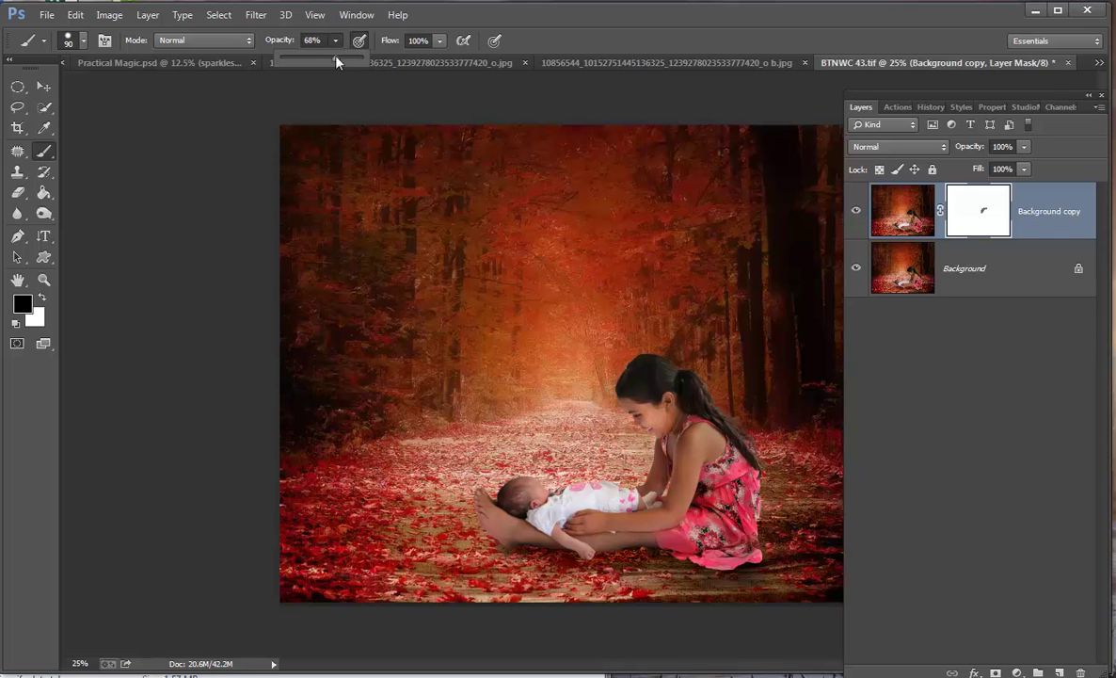
Paint the mask black at 44% opacity over the girl's cheek and white at 27% along her jaw
{"action": "mouse_move", "coordinate": [663, 416]}
{"action": "left_mouse_down"}
{"action": "mouse_move", "coordinate": [673, 432]}
{"action": "mouse_move", "coordinate": [667, 406]}
{"action": "left_mouse_up"}
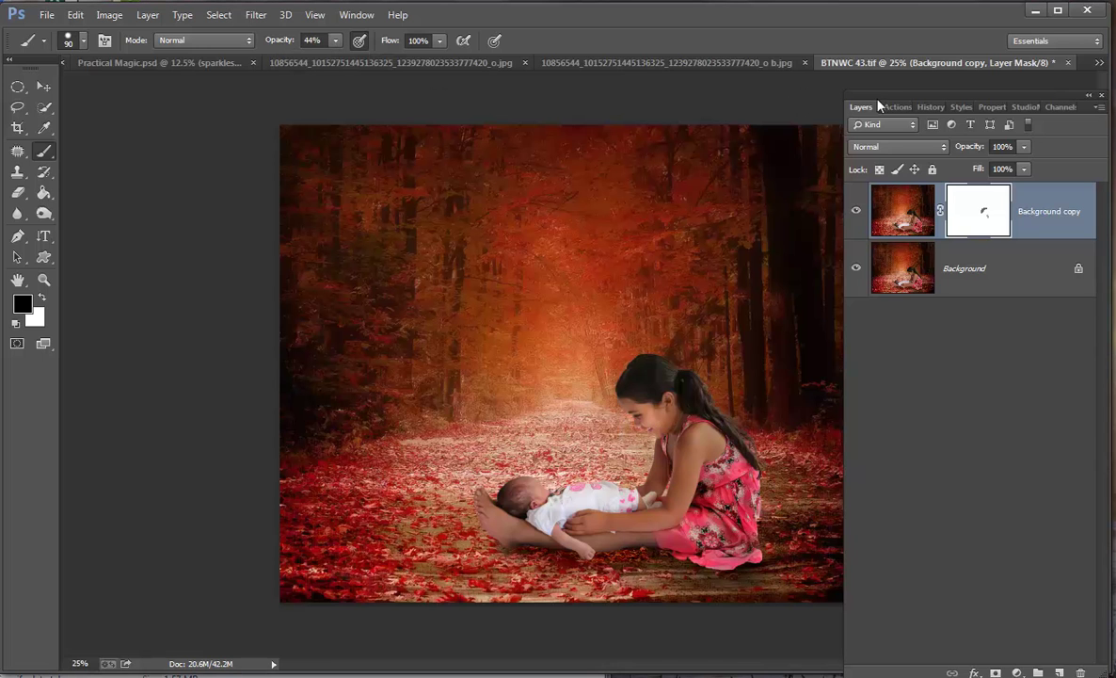
{"action": "left_click", "coordinate": [41, 298]}
{"action": "left_click", "coordinate": [335, 41]}
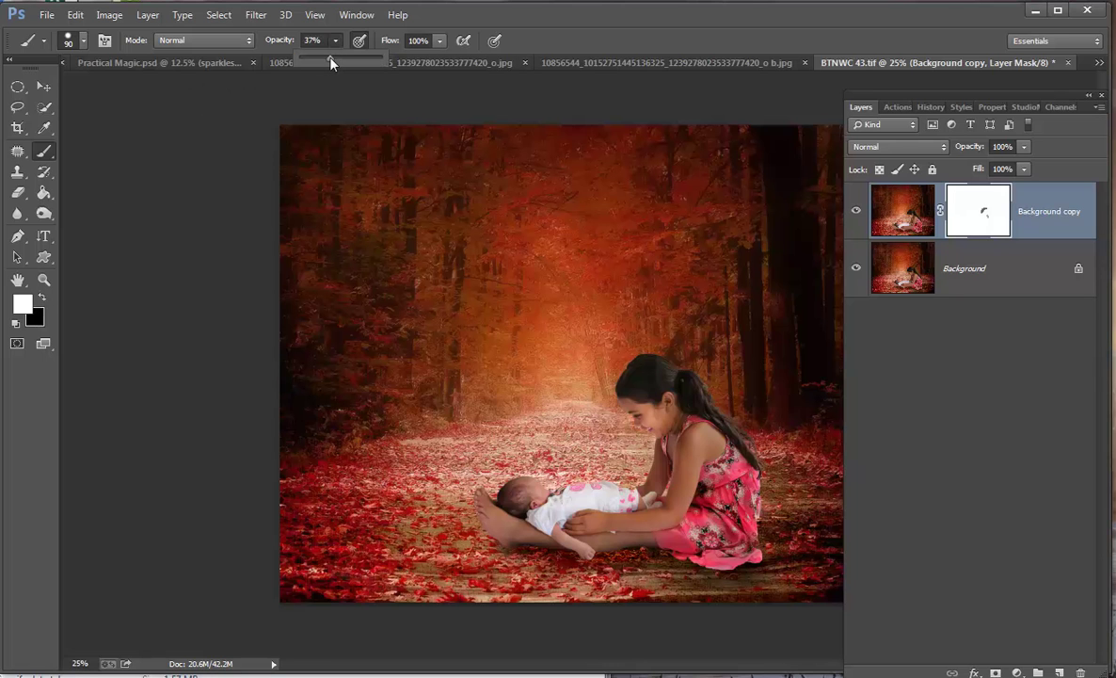
{"action": "mouse_move", "coordinate": [649, 418]}
{"action": "left_mouse_down"}
{"action": "mouse_move", "coordinate": [646, 409]}
{"action": "mouse_move", "coordinate": [664, 415]}
{"action": "mouse_move", "coordinate": [659, 430]}
{"action": "left_mouse_up"}
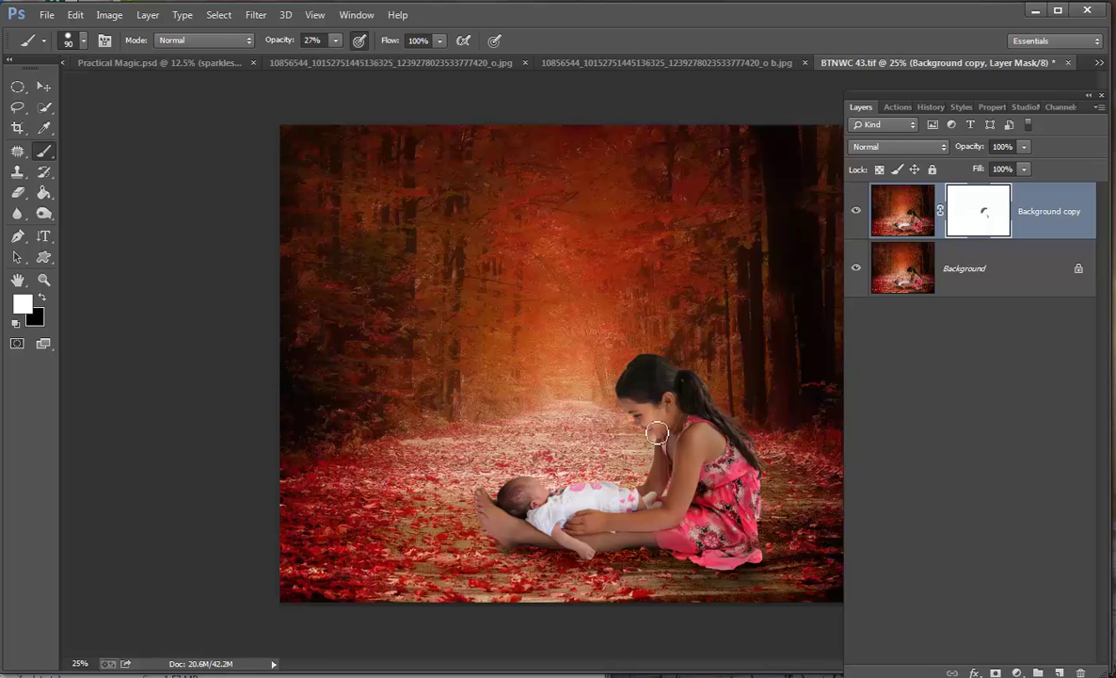
Compare the image with and without Background copy, and paint its mask black at 27% opacity over the girl's temple and hair
{"action": "left_click", "coordinate": [856, 213]}
{"action": "left_click", "coordinate": [856, 213]}
{"action": "left_click", "coordinate": [856, 212]}
{"action": "left_click", "coordinate": [856, 213]}
{"action": "left_click", "coordinate": [856, 213]}
{"action": "left_click", "coordinate": [856, 213]}
{"action": "left_click", "coordinate": [856, 213]}
{"action": "left_click", "coordinate": [44, 298]}
{"action": "mouse_move", "coordinate": [657, 401]}
{"action": "left_mouse_down"}
{"action": "mouse_move", "coordinate": [634, 385]}
{"action": "mouse_move", "coordinate": [649, 387]}
{"action": "left_mouse_up"}
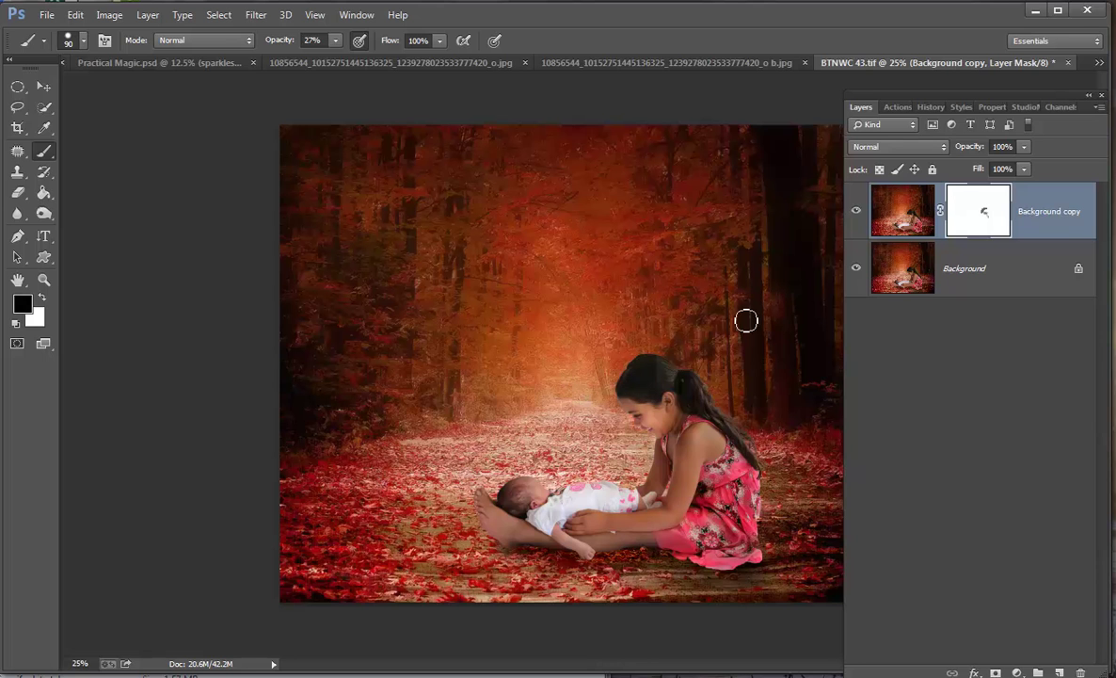
Examine the masked brightening on the girl's face by repeatedly hiding and showing Background copy
{"action": "left_click", "coordinate": [856, 211]}
{"action": "left_click", "coordinate": [857, 210]}
{"action": "left_click", "coordinate": [856, 211]}
{"action": "left_click", "coordinate": [856, 211]}
{"action": "left_click", "coordinate": [856, 211]}
{"action": "left_click", "coordinate": [856, 211]}
{"action": "left_click", "coordinate": [856, 211]}
{"action": "left_click", "coordinate": [856, 211]}
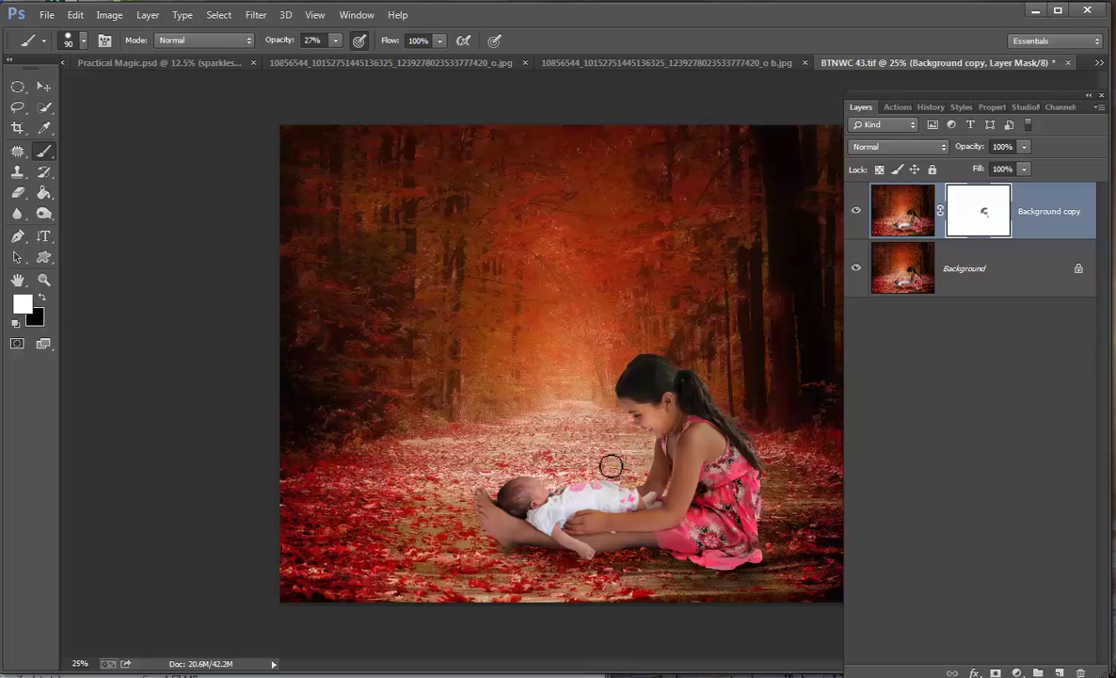
{"action": "left_click", "coordinate": [857, 215]}
{"action": "left_click", "coordinate": [857, 214]}
{"action": "left_click", "coordinate": [856, 214]}
{"action": "left_click", "coordinate": [856, 215]}
{"action": "left_click", "coordinate": [856, 215]}
{"action": "left_click", "coordinate": [857, 214]}
Lower the opacity of Background copy to around 75% and compare the image with and without the layer
{"action": "left_click", "coordinate": [1024, 147]}
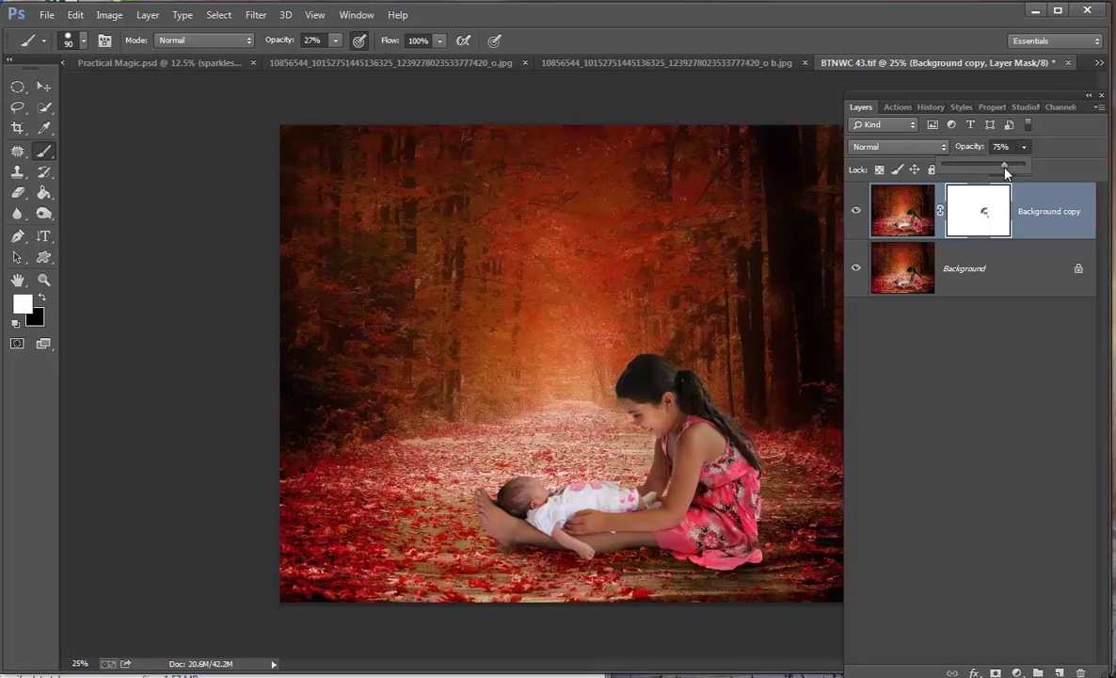
{"action": "left_click", "coordinate": [856, 214]}
{"action": "left_click", "coordinate": [856, 214]}
{"action": "left_click", "coordinate": [855, 215]}
{"action": "left_click", "coordinate": [856, 215]}
{"action": "left_click", "coordinate": [855, 214]}
{"action": "left_click", "coordinate": [856, 214]}
{"action": "left_click", "coordinate": [1024, 147]}
Flatten the image and bring up the list of actions
{"action": "right_click", "coordinate": [1018, 281]}
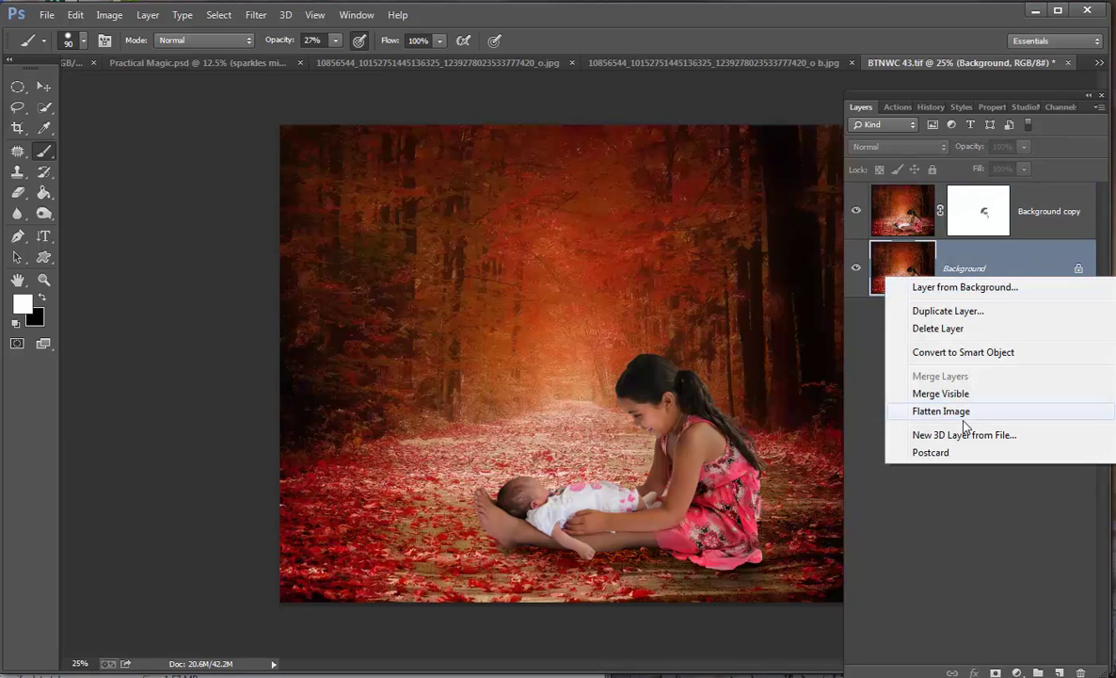
{"action": "left_click", "coordinate": [894, 413]}
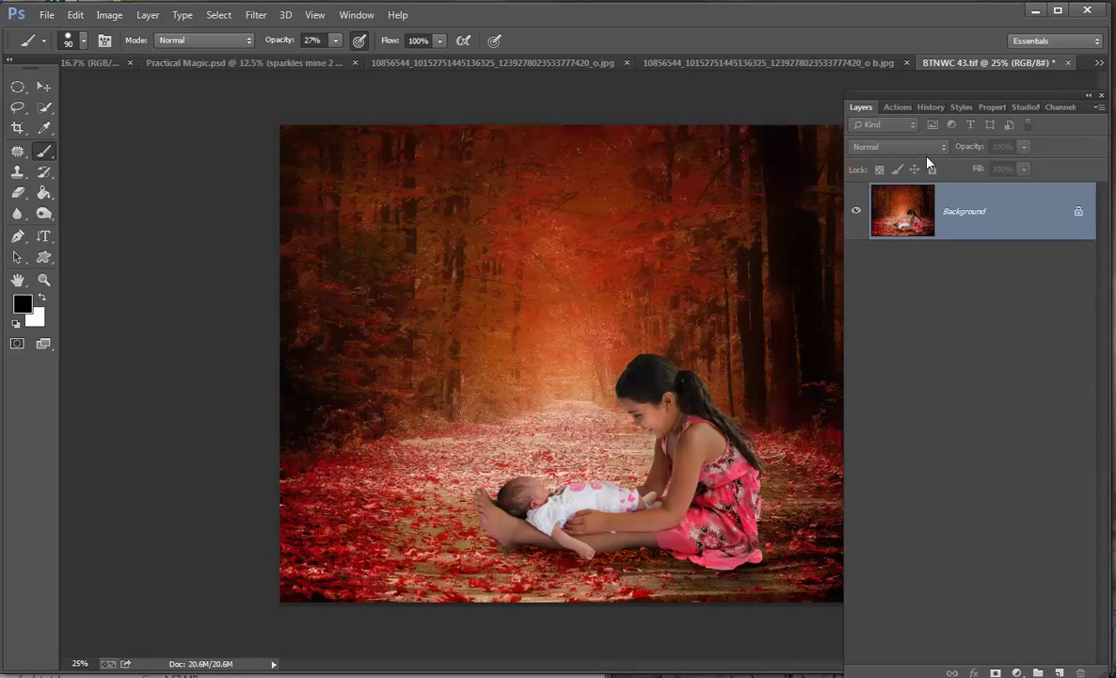
{"action": "left_click", "coordinate": [894, 107]}
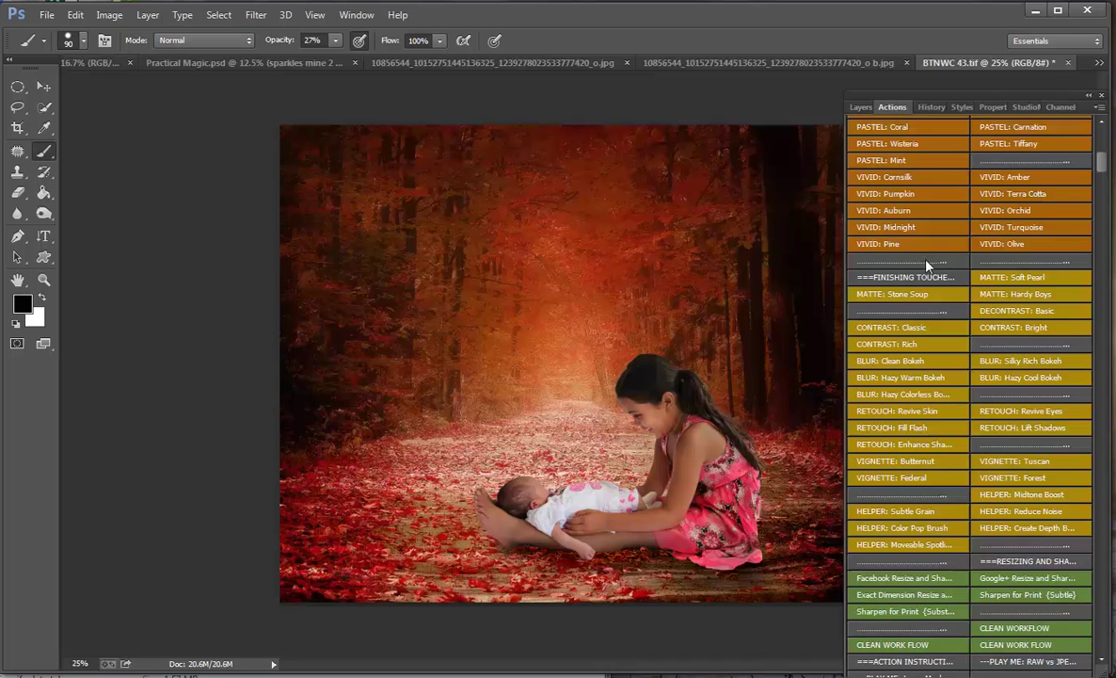
Play the Clean Edit Color Base action from the Carving Tree collection on the flattened image
{"action": "scroll", "coordinate": [926, 262], "scroll_direction": "down", "scroll_amount": 7}
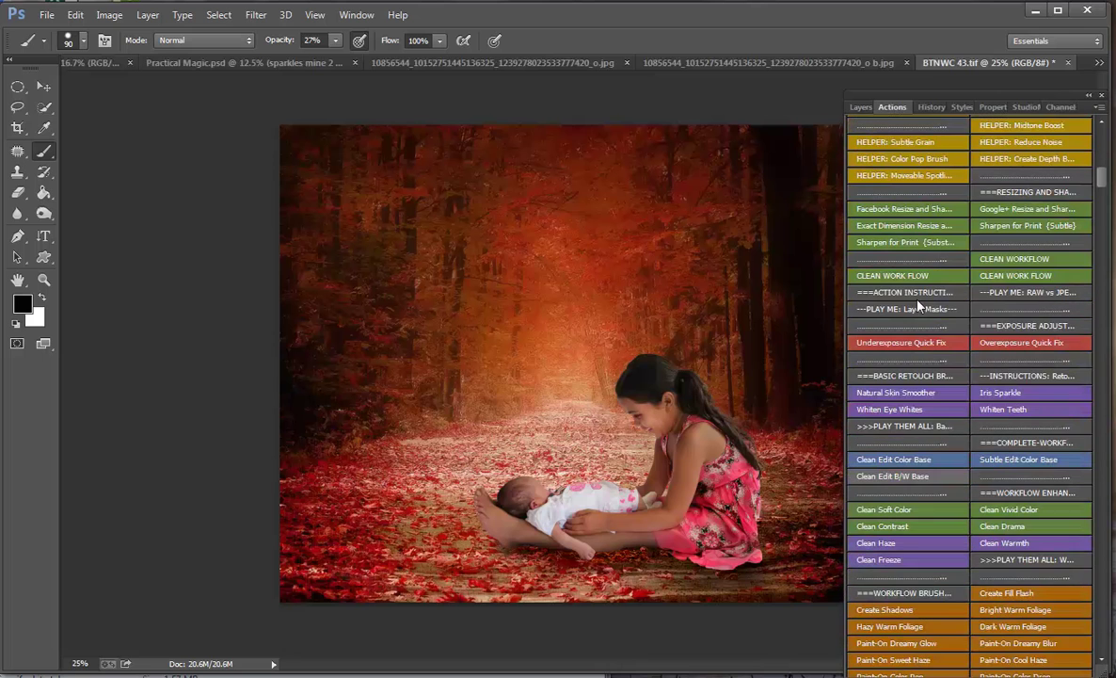
{"action": "scroll", "coordinate": [919, 304], "scroll_direction": "down", "scroll_amount": 6}
{"action": "scroll", "coordinate": [919, 299], "scroll_direction": "down", "scroll_amount": 9}
{"action": "scroll", "coordinate": [919, 299], "scroll_direction": "down", "scroll_amount": 1}
{"action": "scroll", "coordinate": [918, 299], "scroll_direction": "down", "scroll_amount": 9}
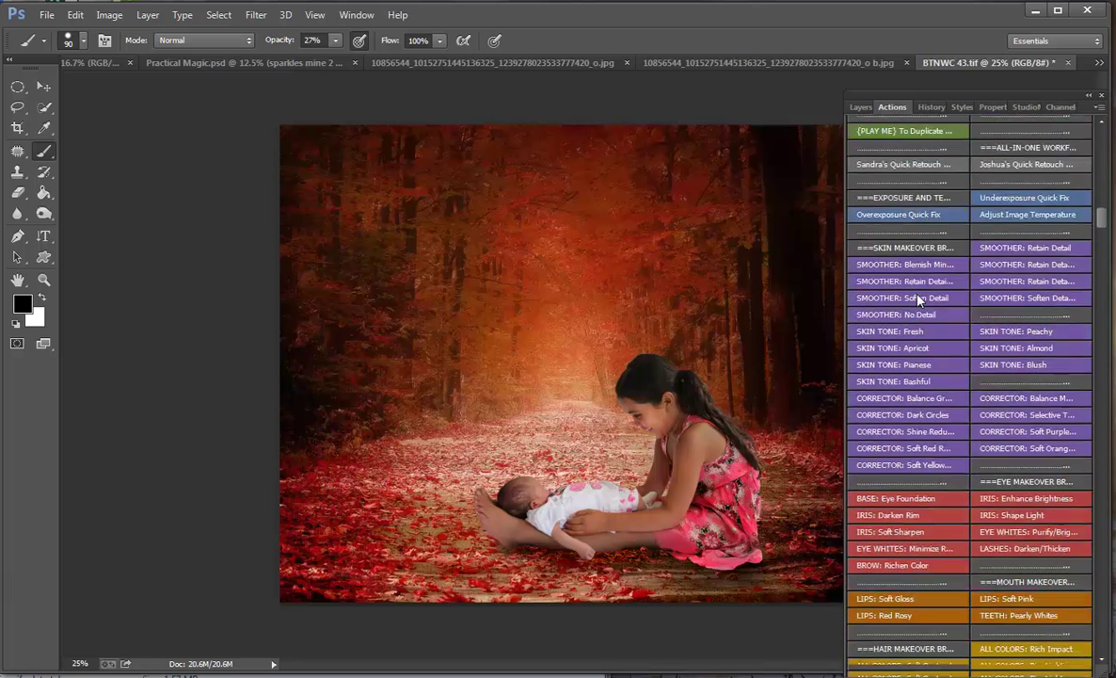
{"action": "scroll", "coordinate": [919, 298], "scroll_direction": "down", "scroll_amount": 8}
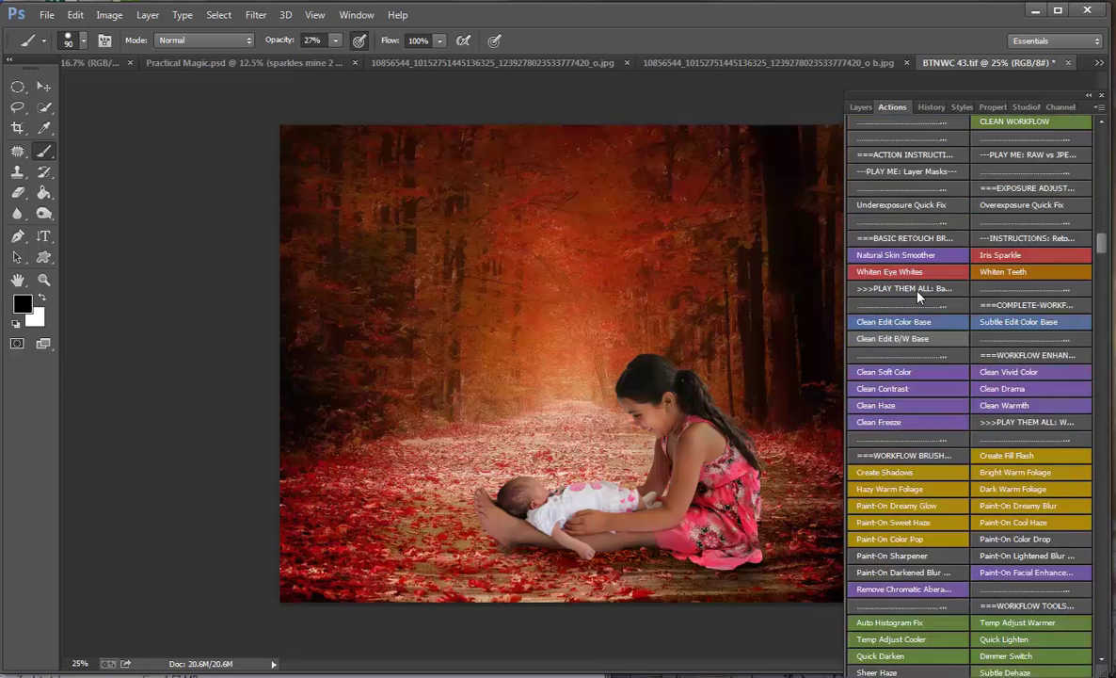
{"action": "scroll", "coordinate": [927, 289], "scroll_direction": "down", "scroll_amount": 3}
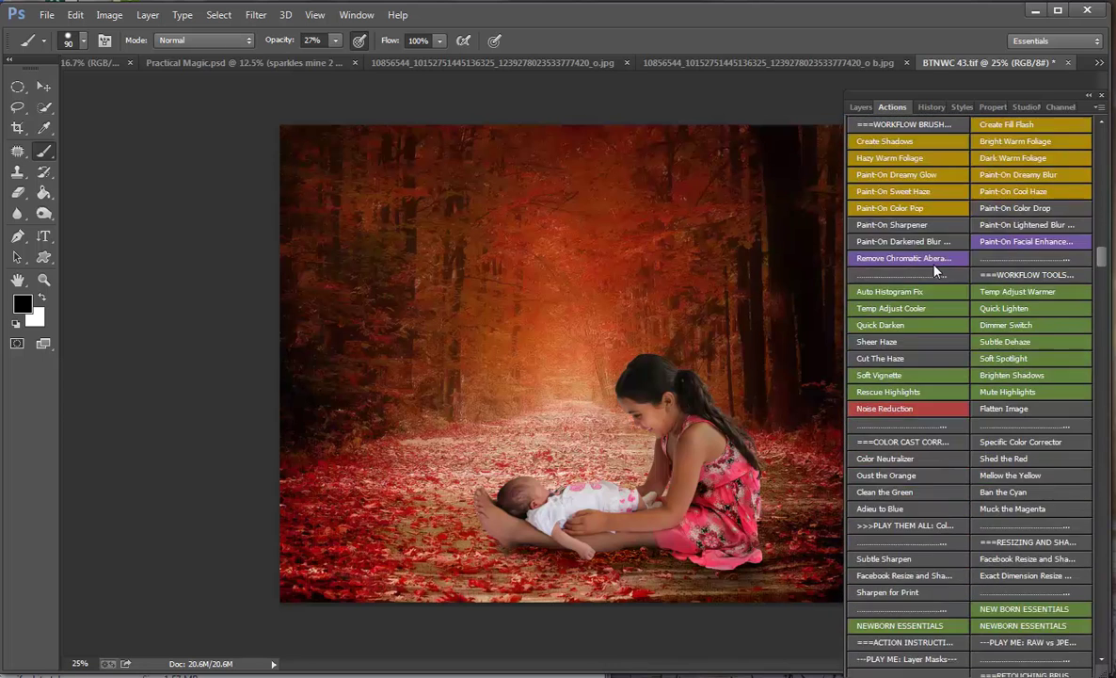
{"action": "scroll", "coordinate": [933, 275], "scroll_direction": "down", "scroll_amount": 8}
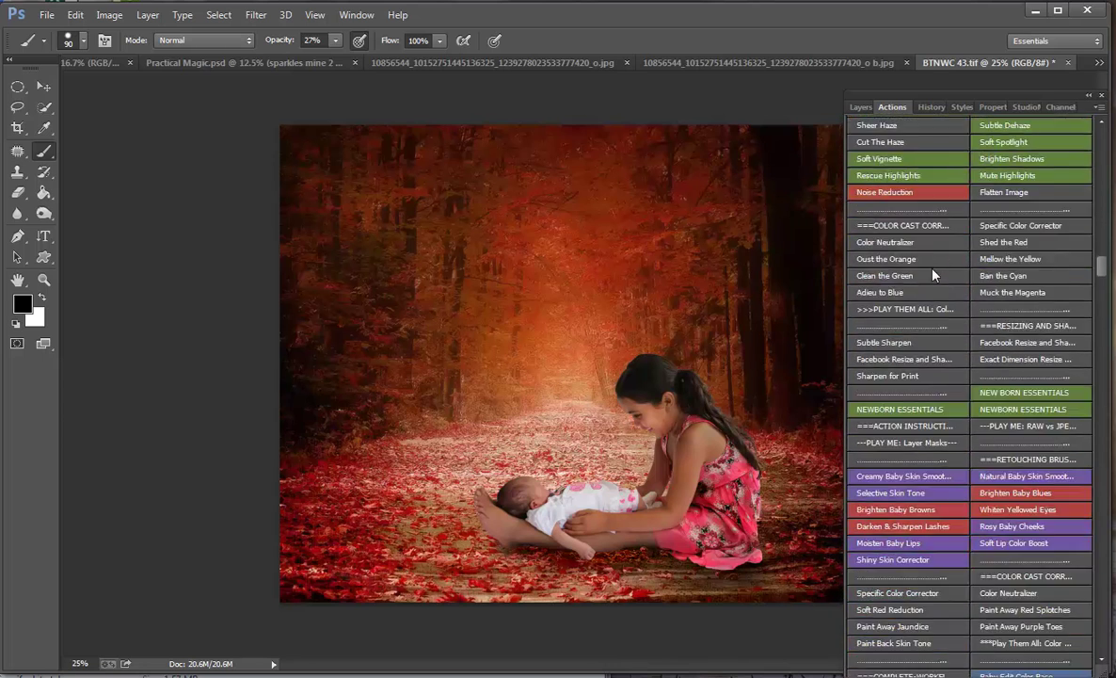
{"action": "scroll", "coordinate": [933, 275], "scroll_direction": "down", "scroll_amount": 9}
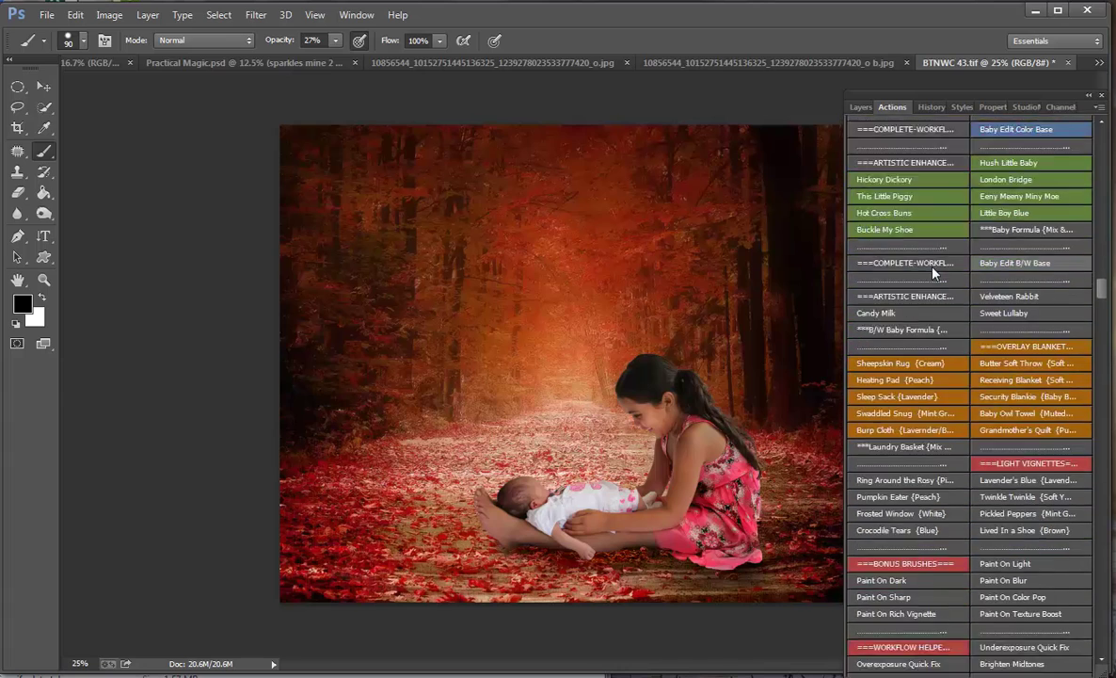
{"action": "scroll", "coordinate": [934, 273], "scroll_direction": "down", "scroll_amount": 8}
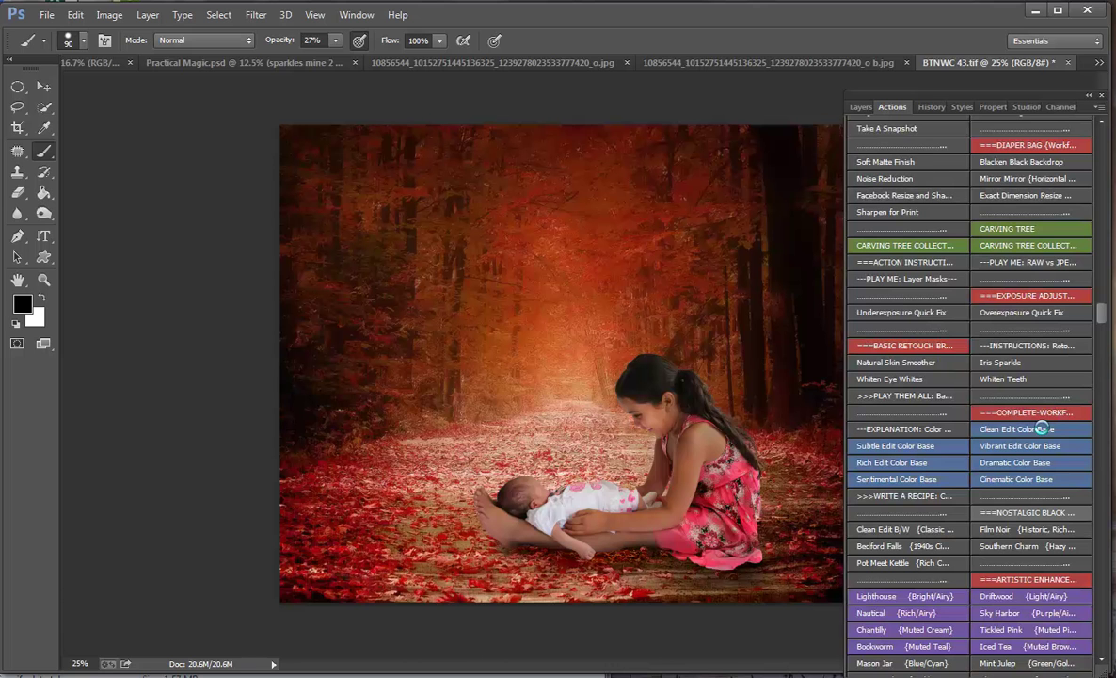
{"action": "key", "text": "x"}
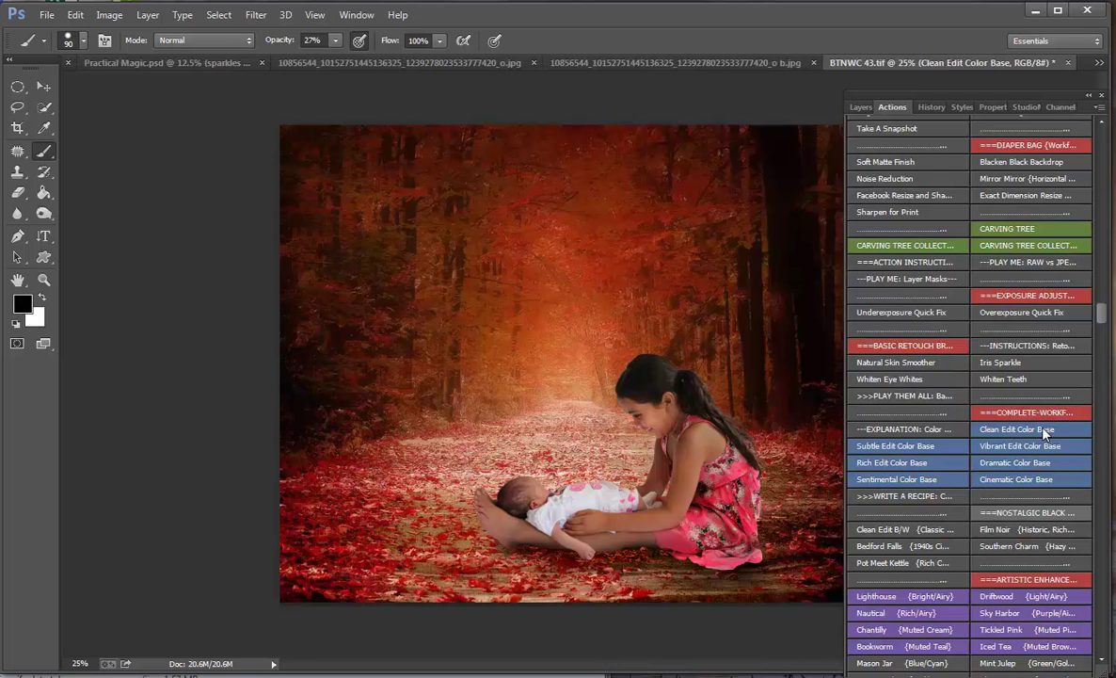
Compare the image with and without the Clean Edit Color Base group, and look briefly at the group's contents
{"action": "left_click", "coordinate": [861, 106]}
{"action": "left_click", "coordinate": [857, 193]}
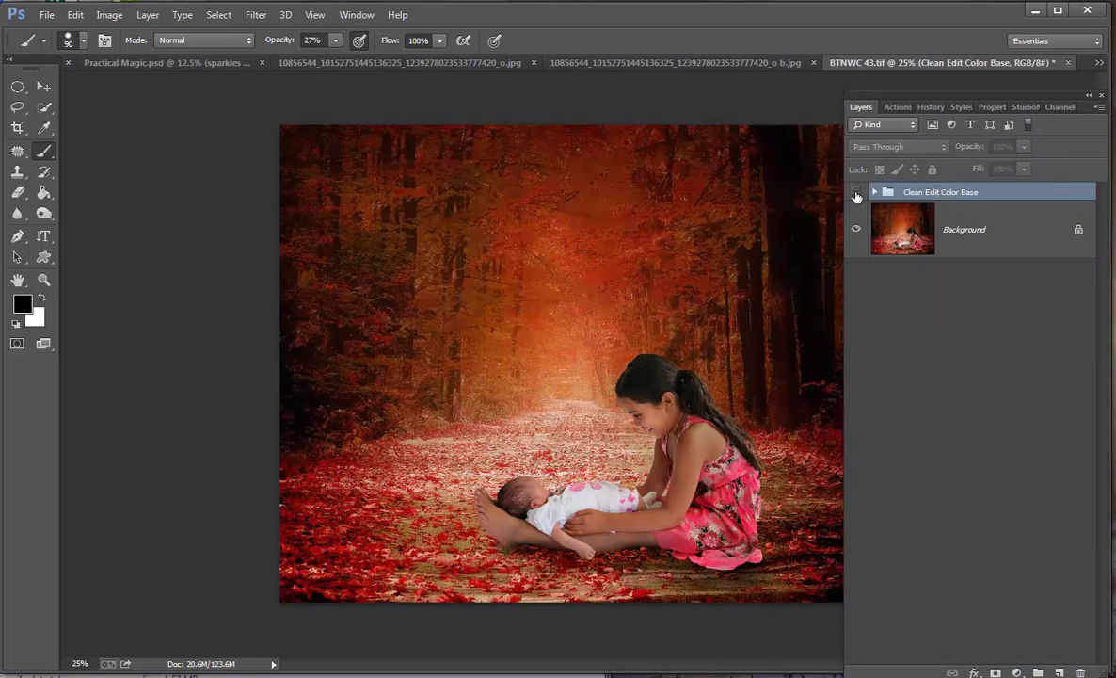
{"action": "left_click", "coordinate": [857, 193]}
{"action": "left_click", "coordinate": [857, 193]}
{"action": "left_click", "coordinate": [856, 193]}
{"action": "left_click", "coordinate": [856, 193]}
{"action": "left_click", "coordinate": [856, 193]}
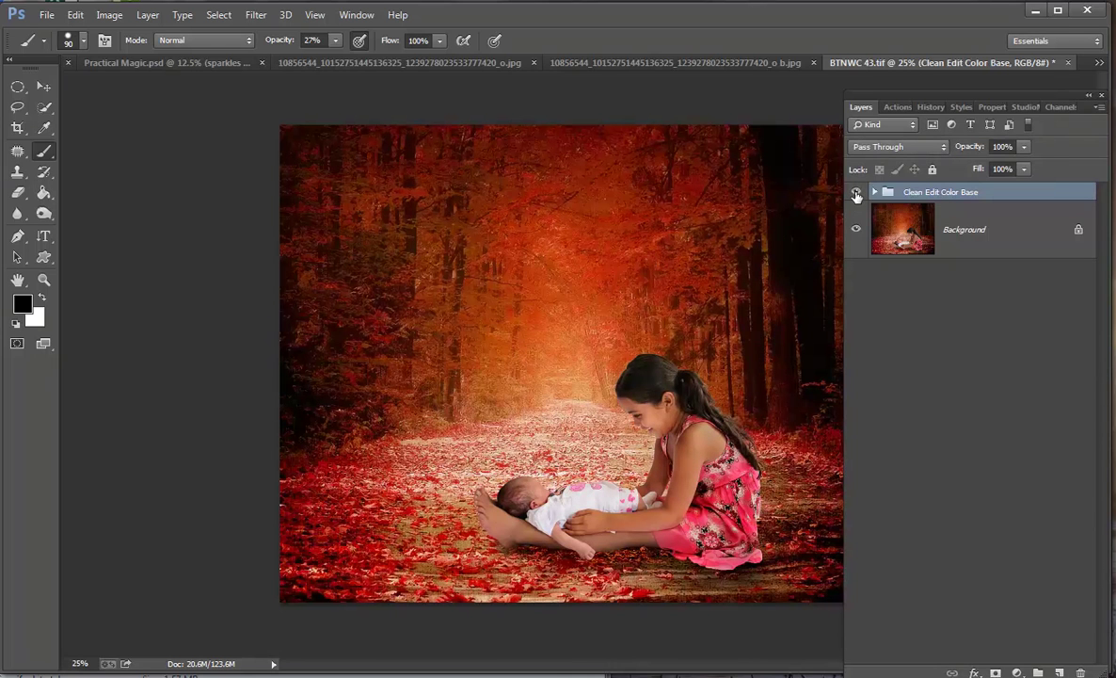
{"action": "left_click", "coordinate": [874, 193]}
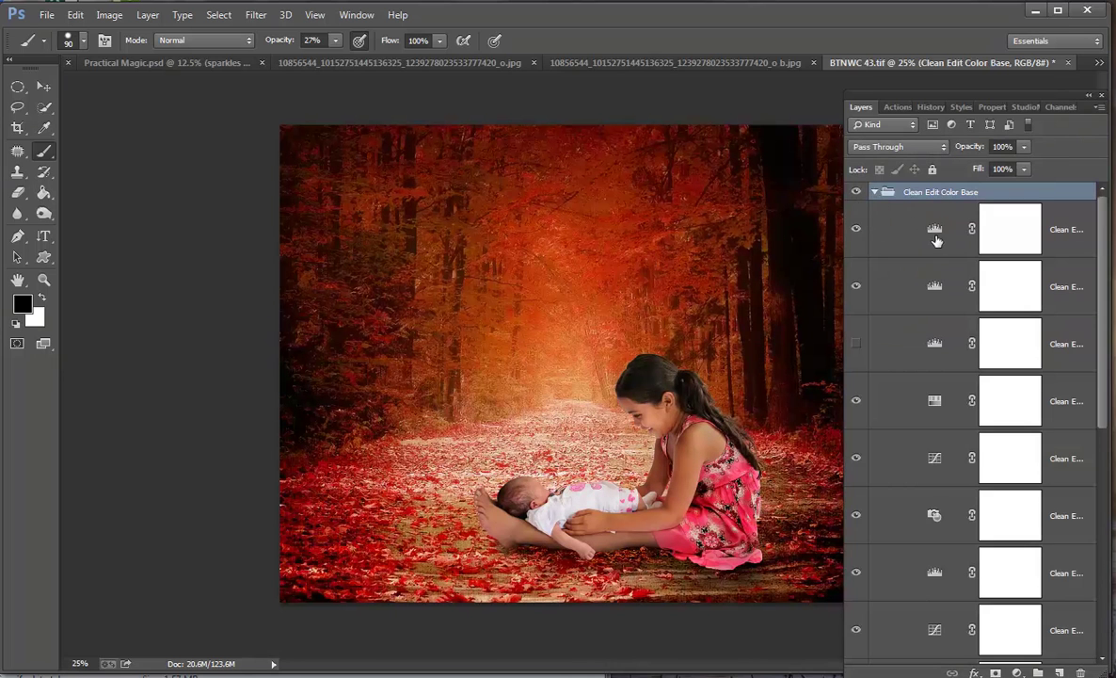
{"action": "left_click", "coordinate": [875, 193]}
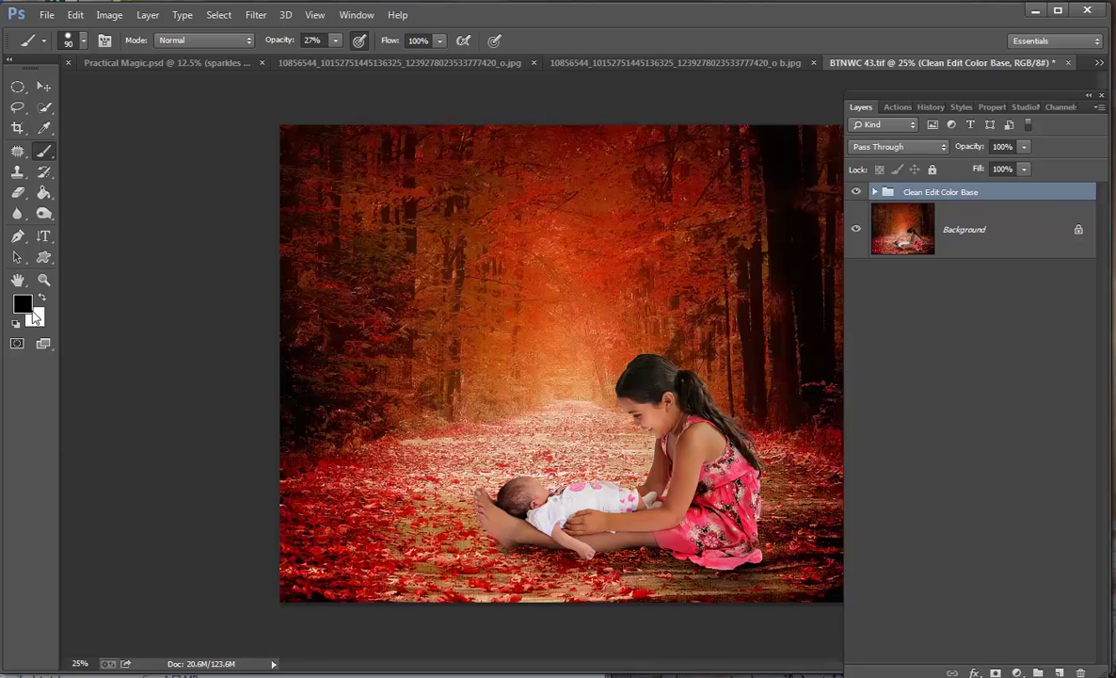
Examine the girl and baby at 33.33% and review the adjustment and fill layers inside the Clean Edit Color Base group
{"action": "left_click", "coordinate": [43, 280]}
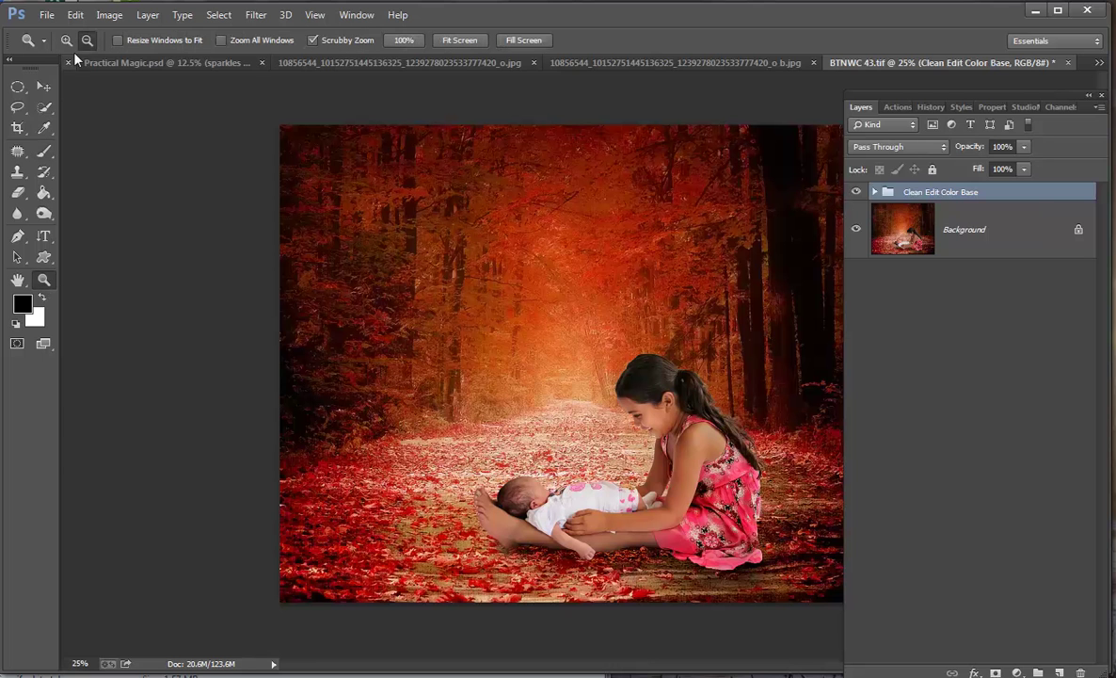
{"action": "left_click", "coordinate": [216, 262]}
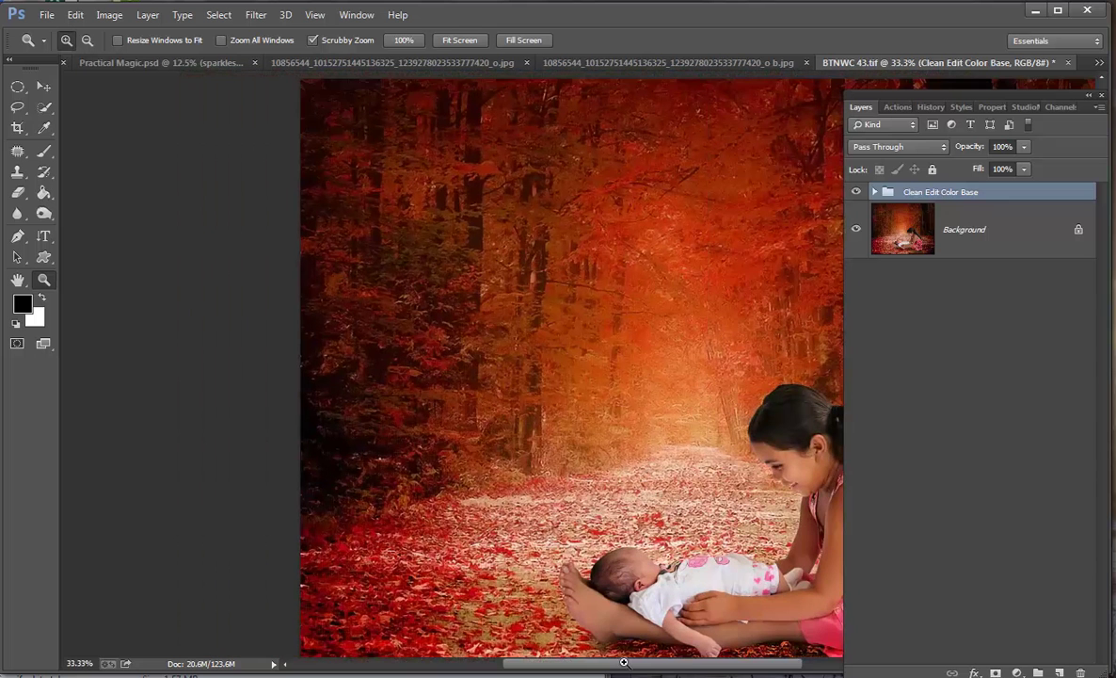
{"action": "left_click_drag", "start_coordinate": [628, 668], "coordinate": [678, 664]}
{"action": "scroll", "coordinate": [626, 530], "scroll_direction": "up", "scroll_amount": 2}
{"action": "scroll", "coordinate": [621, 529], "scroll_direction": "down", "scroll_amount": 4}
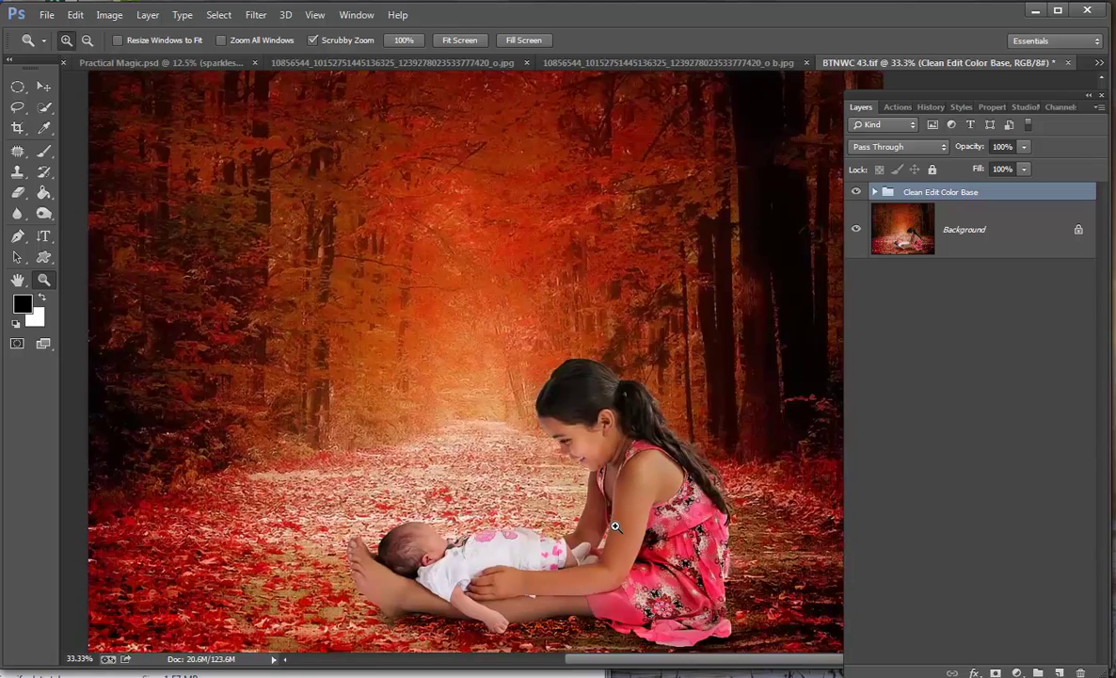
{"action": "left_click", "coordinate": [875, 192]}
{"action": "scroll", "coordinate": [872, 468], "scroll_direction": "down", "scroll_amount": 5}
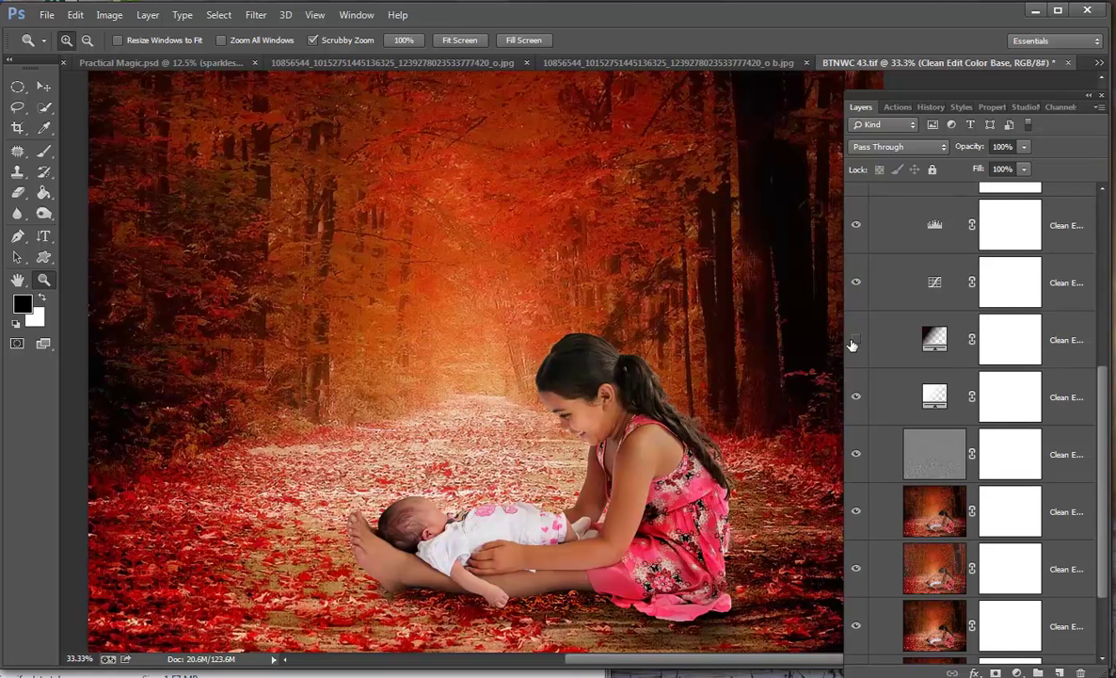
{"action": "left_click", "coordinate": [856, 340]}
{"action": "left_click", "coordinate": [855, 397]}
{"action": "scroll", "coordinate": [959, 509], "scroll_direction": "down", "scroll_amount": 3}
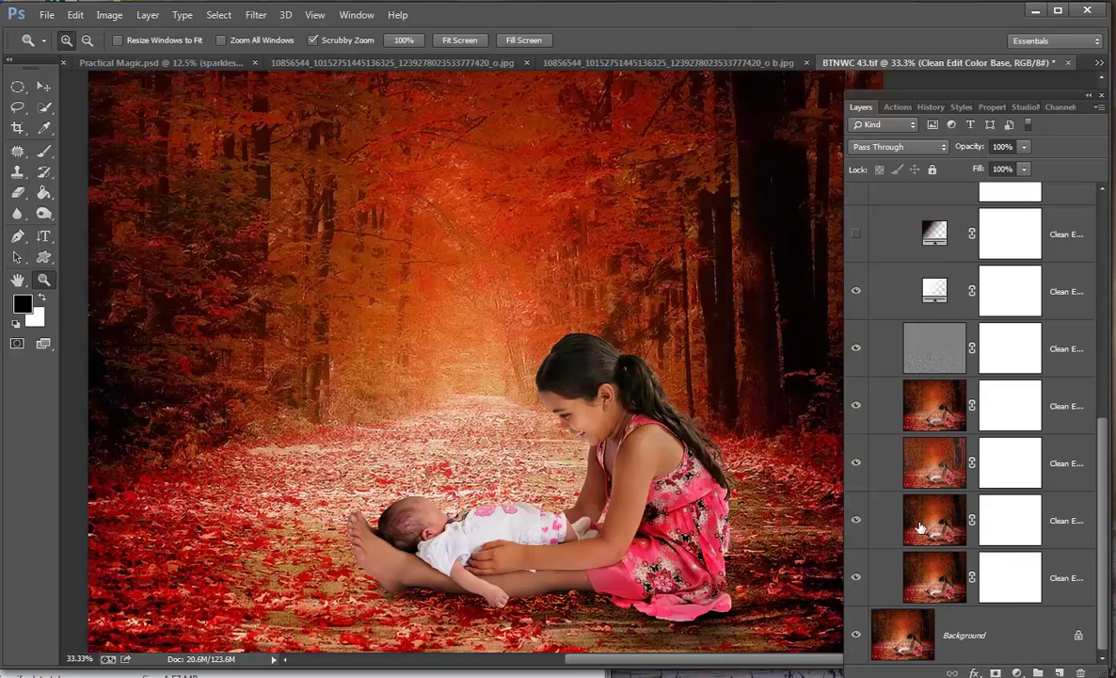
{"action": "scroll", "coordinate": [903, 496], "scroll_direction": "up", "scroll_amount": 3}
{"action": "scroll", "coordinate": [903, 496], "scroll_direction": "up", "scroll_amount": 5}
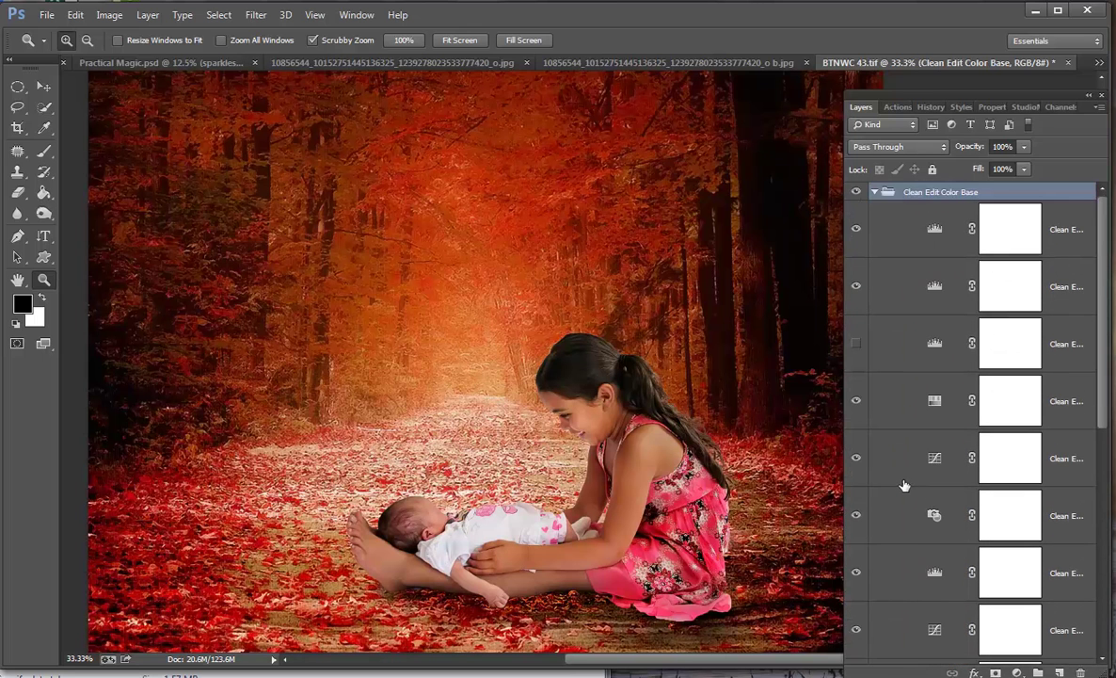
{"action": "left_click", "coordinate": [874, 192]}
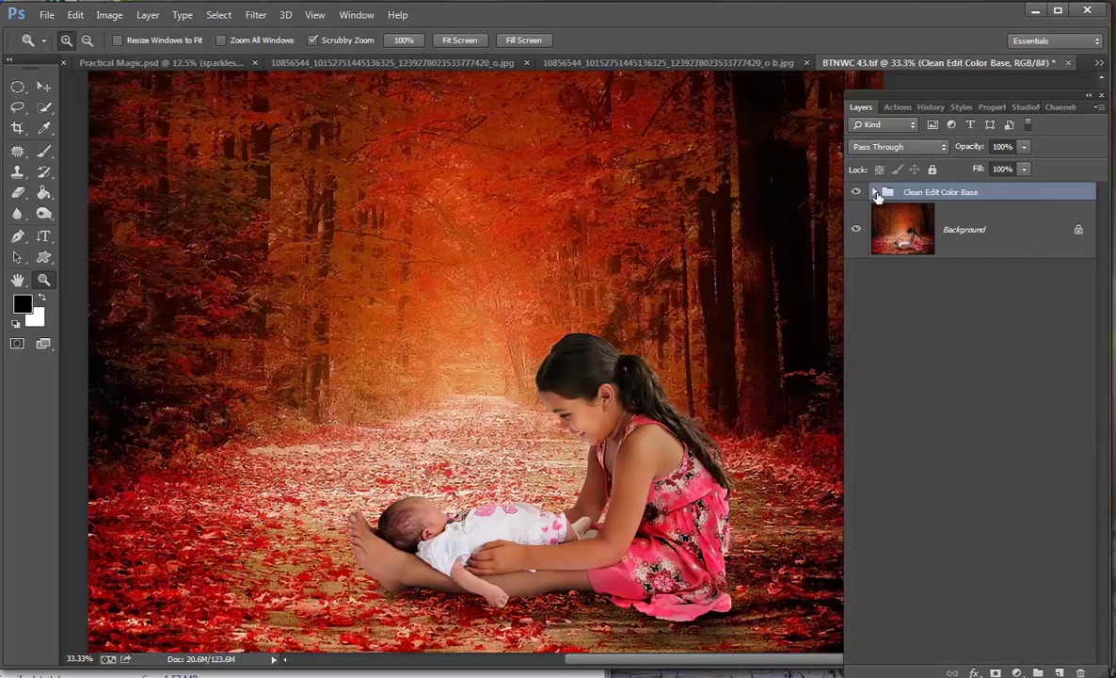
Switch to Windows Explorer, open Pictures > 1 PHOTO EFFECT > Plant life > falling leaves, and position its window so the image stays reachable
{"action": "left_click_drag", "start_coordinate": [853, 87], "coordinate": [885, 89]}
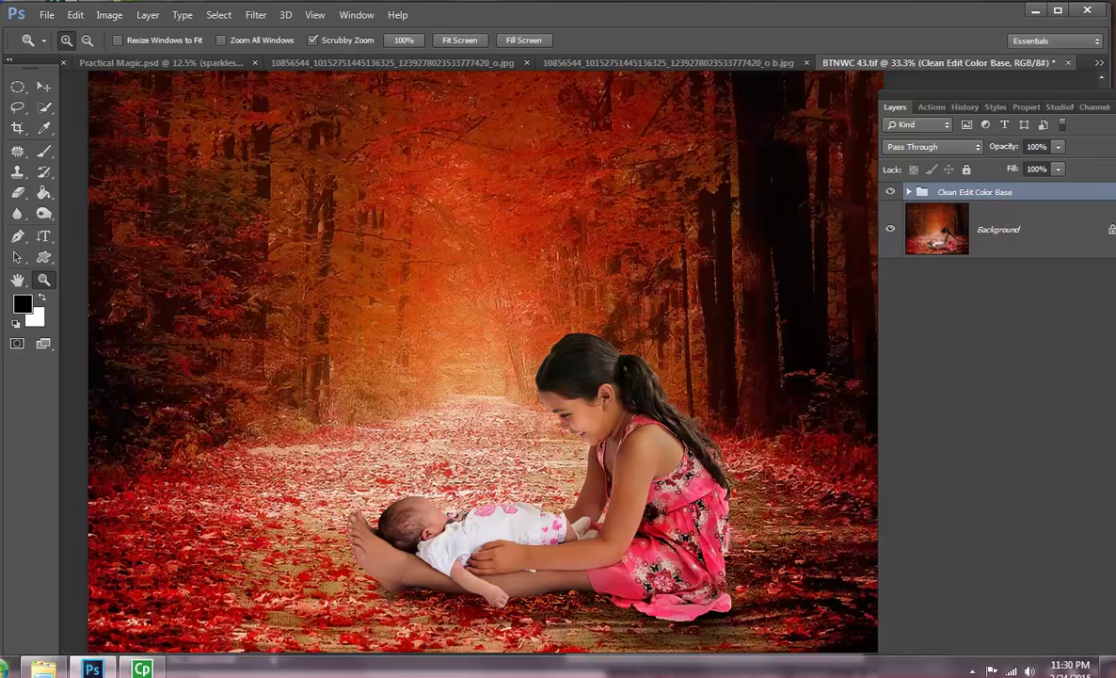
{"action": "left_click", "coordinate": [42, 668]}
{"action": "left_click_drag", "start_coordinate": [141, 51], "coordinate": [524, 116]}
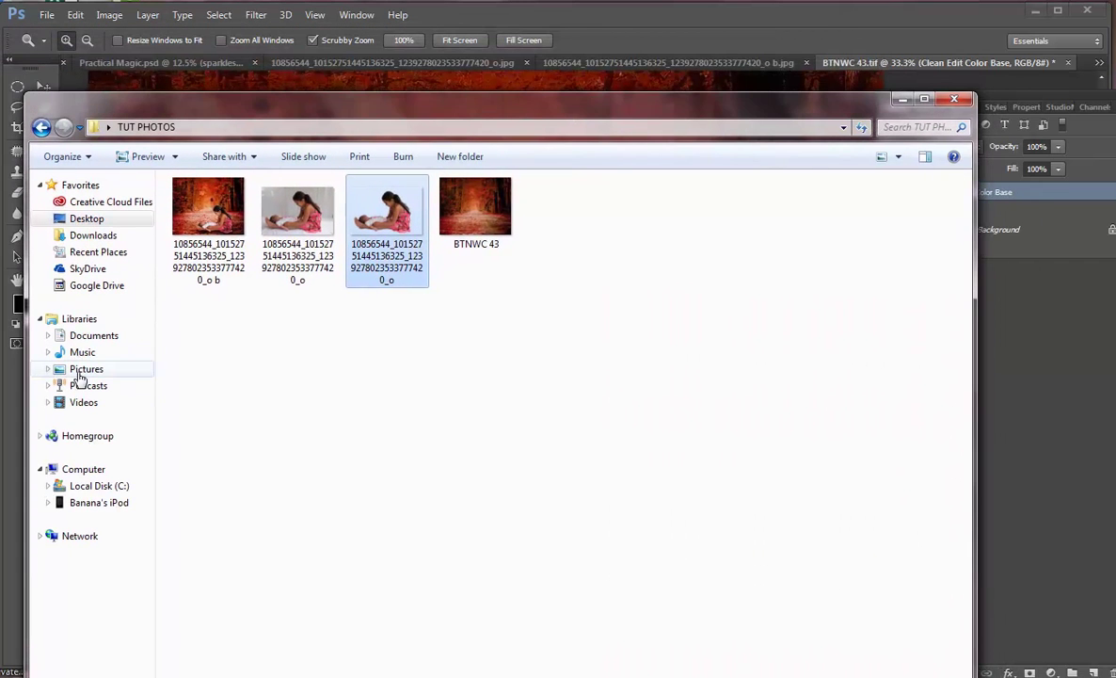
{"action": "left_click", "coordinate": [83, 369]}
{"action": "double_click", "coordinate": [244, 382]}
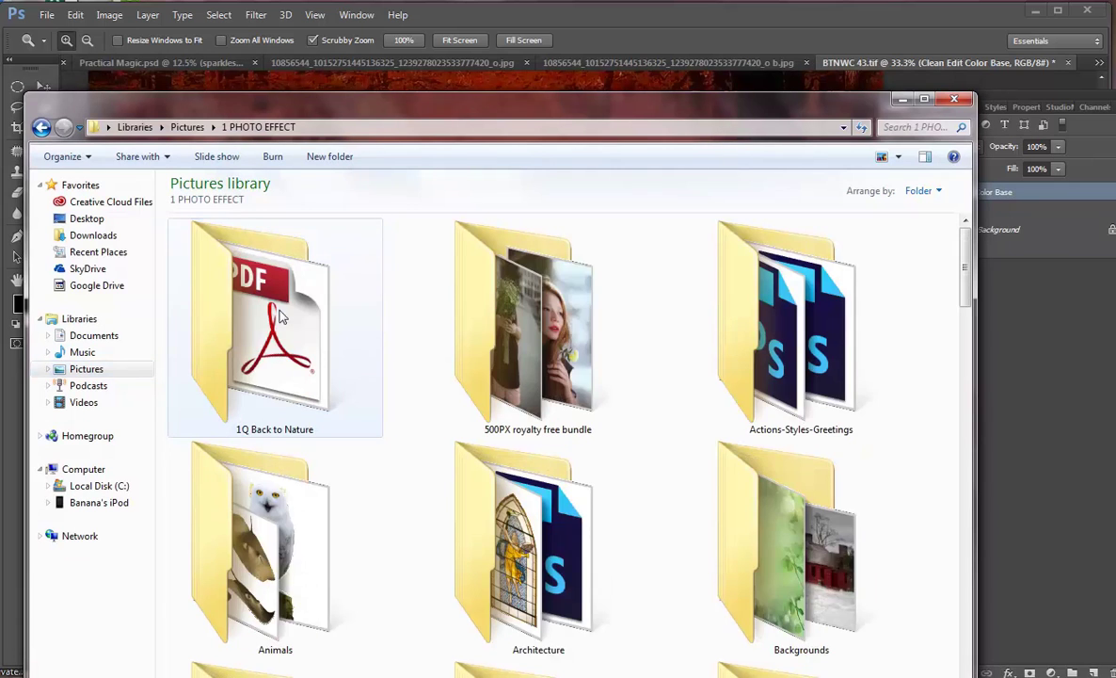
{"action": "scroll", "coordinate": [484, 387], "scroll_direction": "down", "scroll_amount": 5}
{"action": "scroll", "coordinate": [485, 388], "scroll_direction": "up", "scroll_amount": 5}
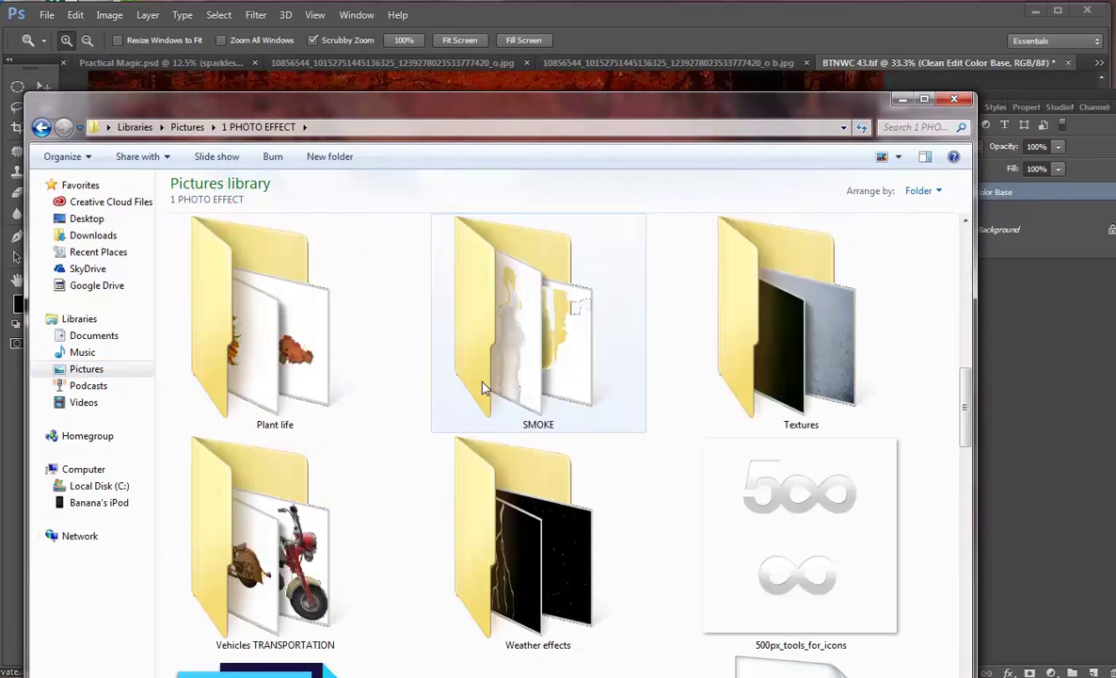
{"action": "double_click", "coordinate": [280, 389]}
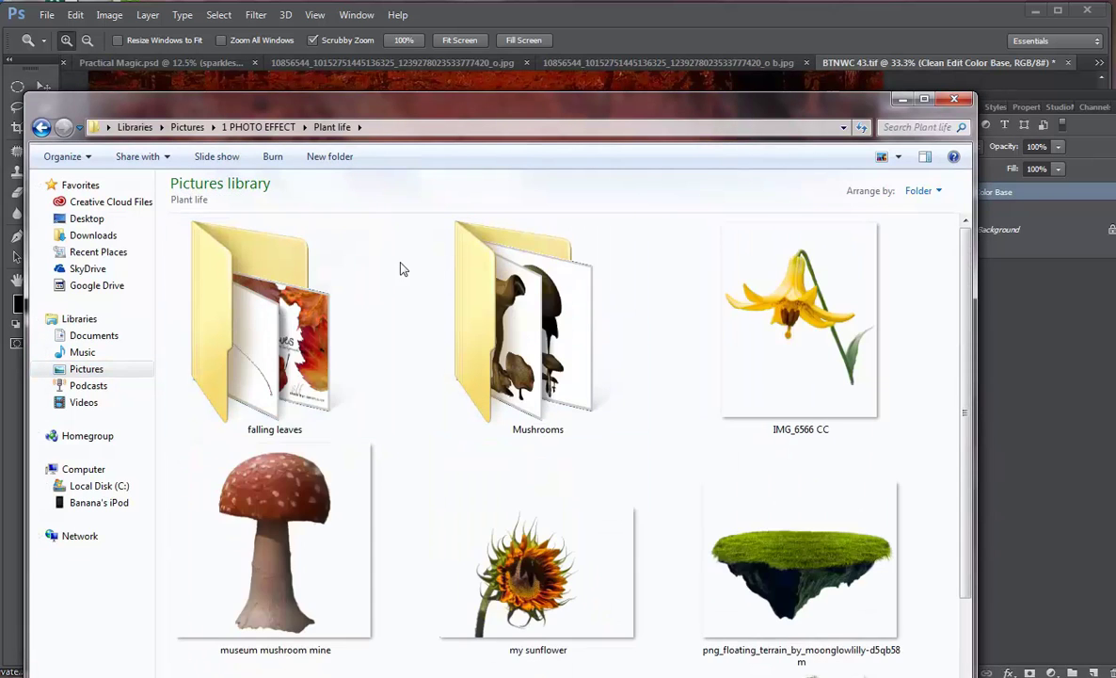
{"action": "double_click", "coordinate": [285, 350]}
{"action": "left_click_drag", "start_coordinate": [463, 130], "coordinate": [88, 112]}
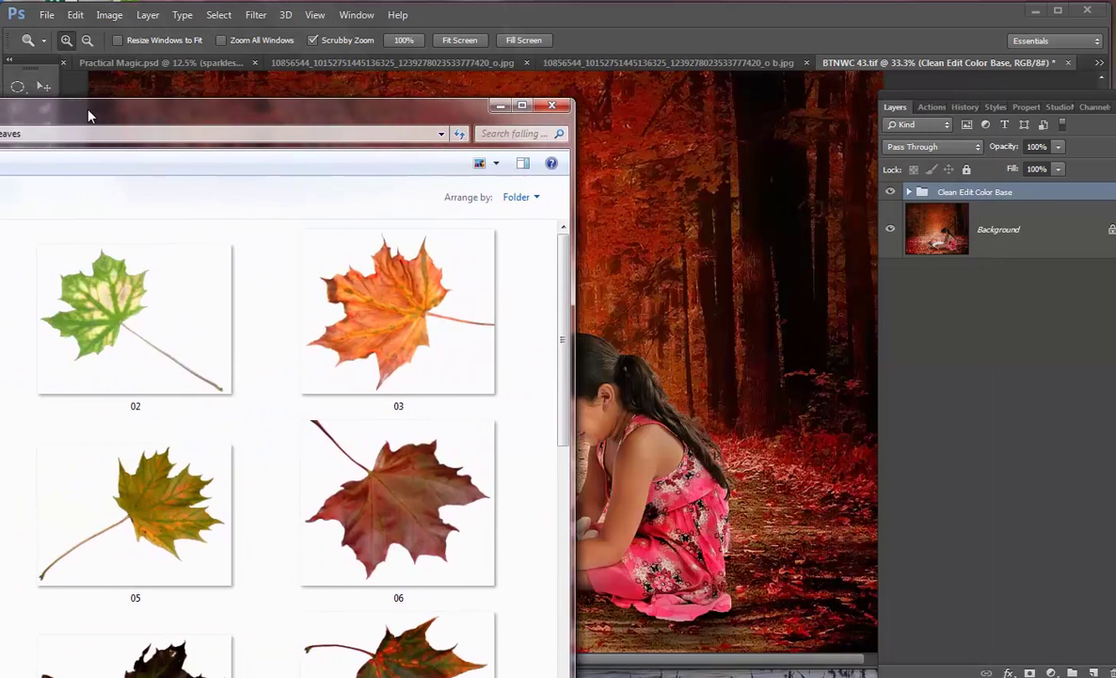
Place leaf image 03 into the composite, scaled to about 6.26% and floating above the baby, up and away from the girl's head
{"action": "left_click_drag", "start_coordinate": [388, 336], "coordinate": [472, 444]}
{"action": "left_click_drag", "start_coordinate": [563, 399], "coordinate": [450, 437]}
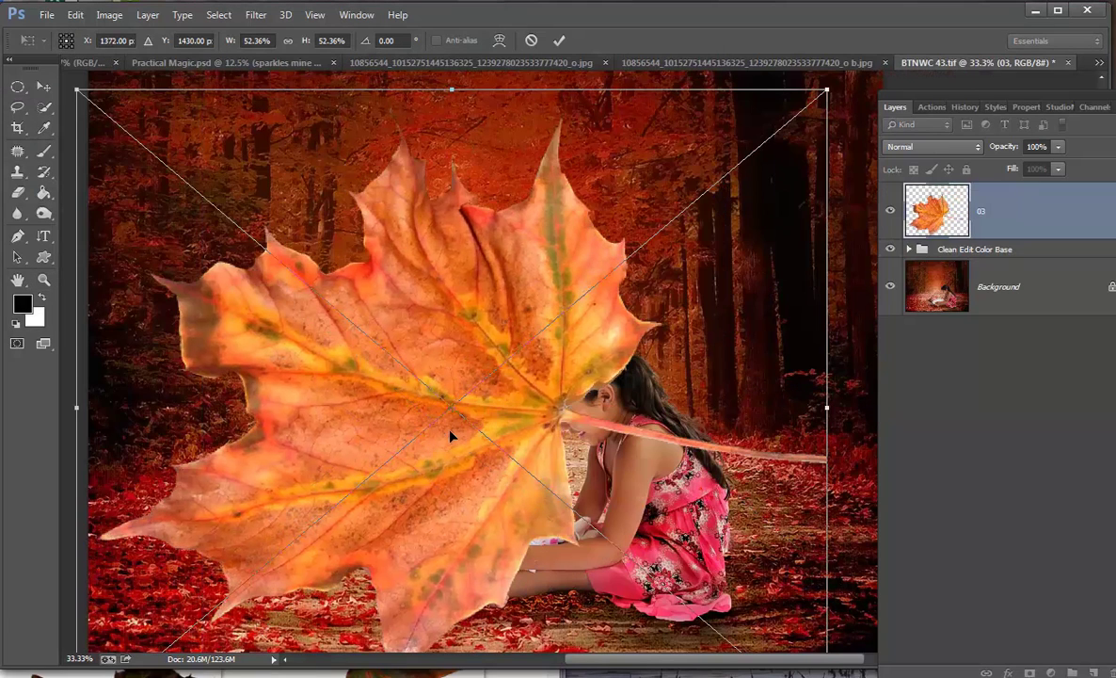
{"action": "left_click_drag", "start_coordinate": [825, 92], "coordinate": [447, 275]}
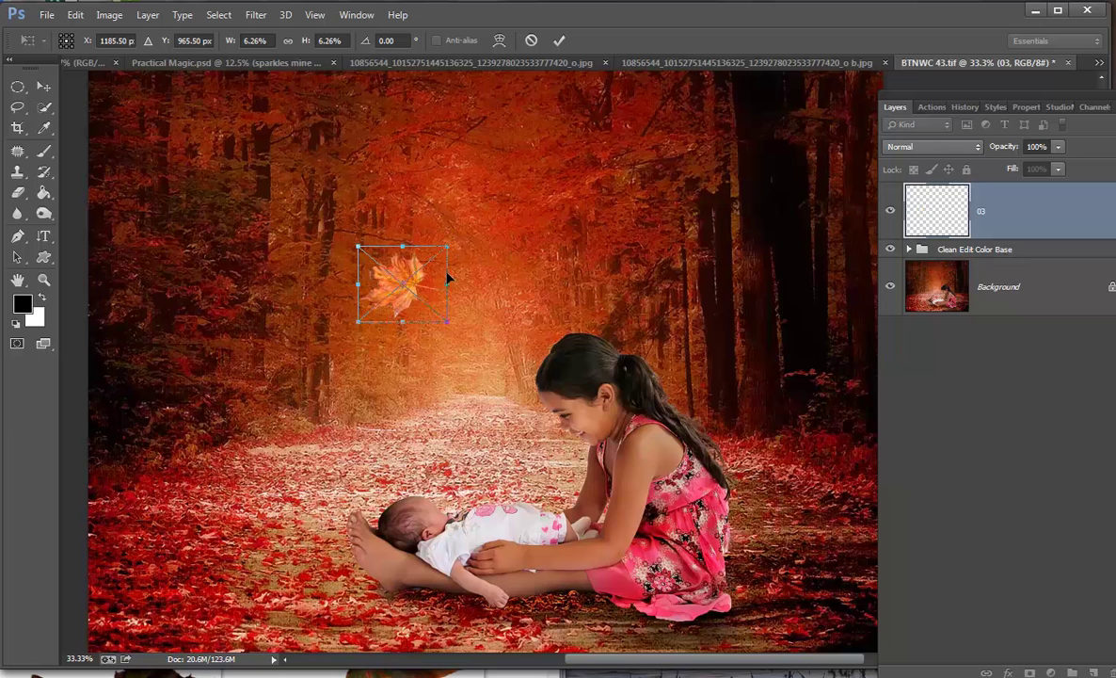
Skew two opposite corners of the leaf slightly to suggest a tilt, and commit the placement
{"action": "right_click", "coordinate": [447, 276]}
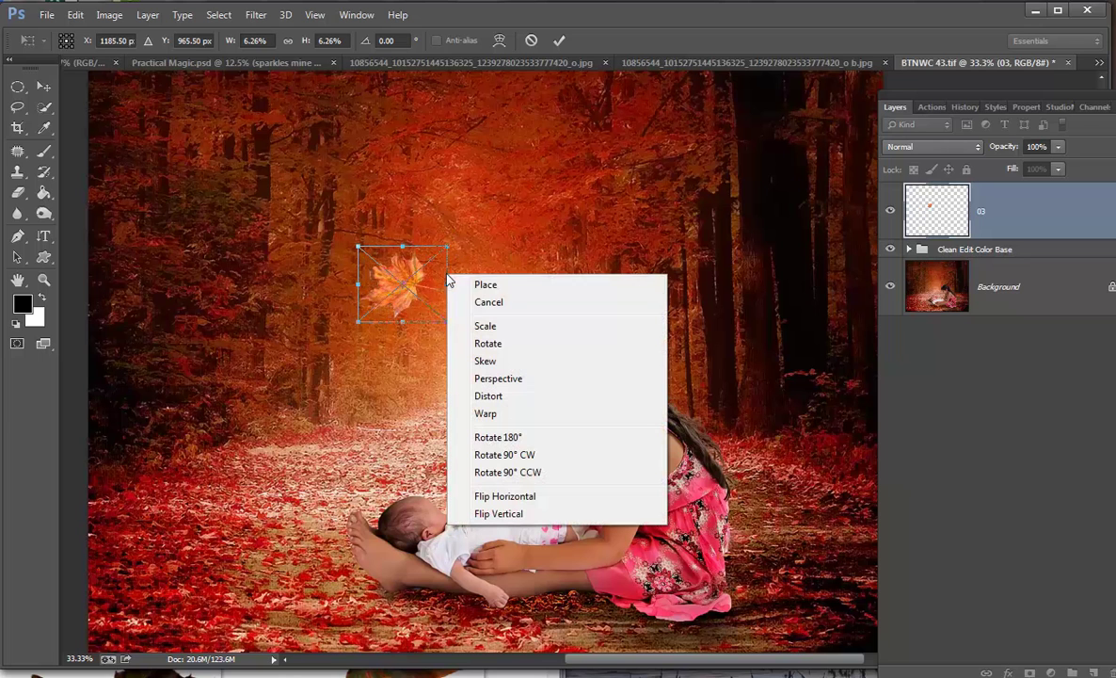
{"action": "left_click", "coordinate": [485, 362]}
{"action": "left_click_drag", "start_coordinate": [447, 250], "coordinate": [448, 266]}
{"action": "left_click_drag", "start_coordinate": [357, 324], "coordinate": [365, 317]}
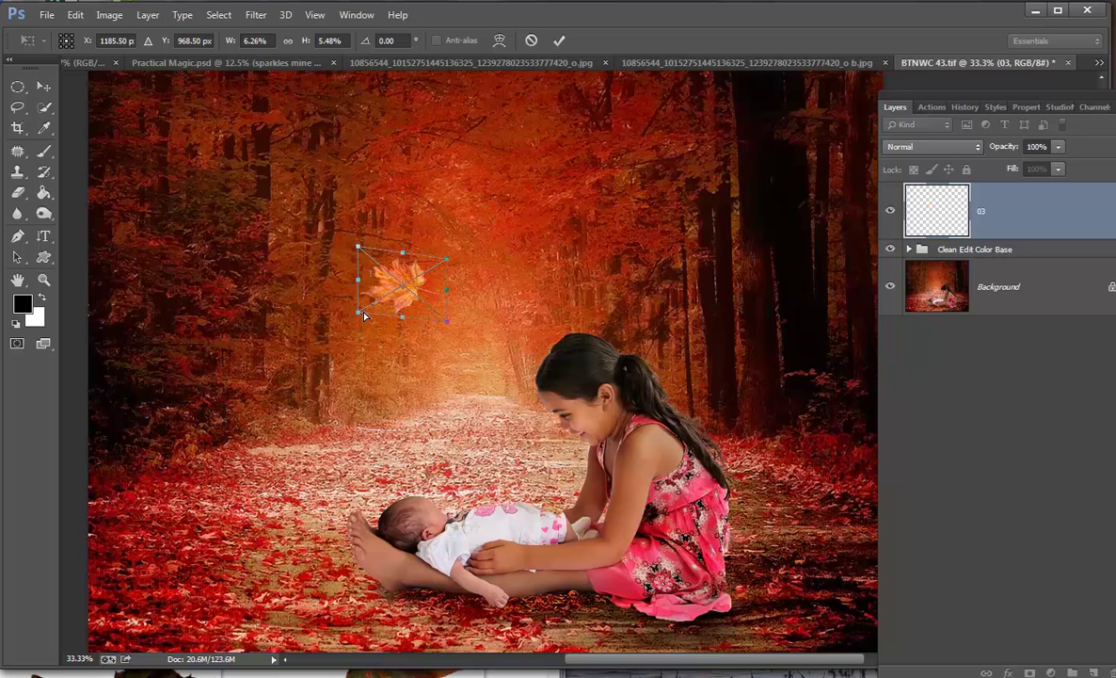
{"action": "left_click", "coordinate": [559, 40]}
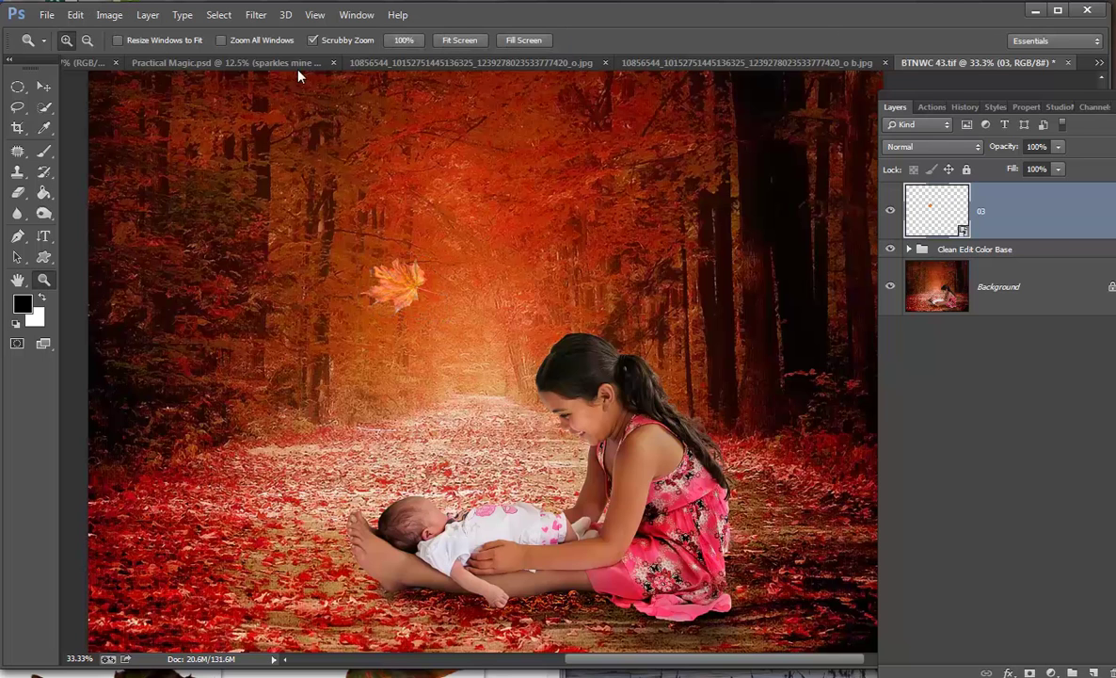
Apply a Motion Blur to leaf layer 03 with an angle of 53° and a distance of 8 pixels, checking it against the unblurred leaf
{"action": "left_click", "coordinate": [254, 15]}
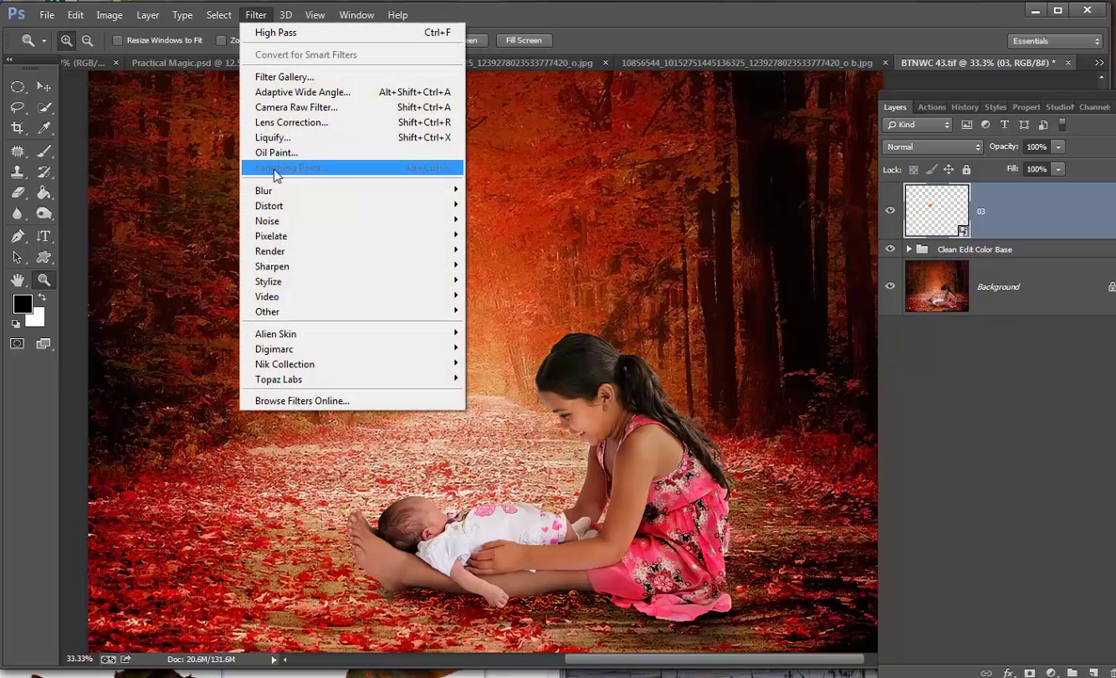
{"action": "mouse_move", "coordinate": [269, 192]}
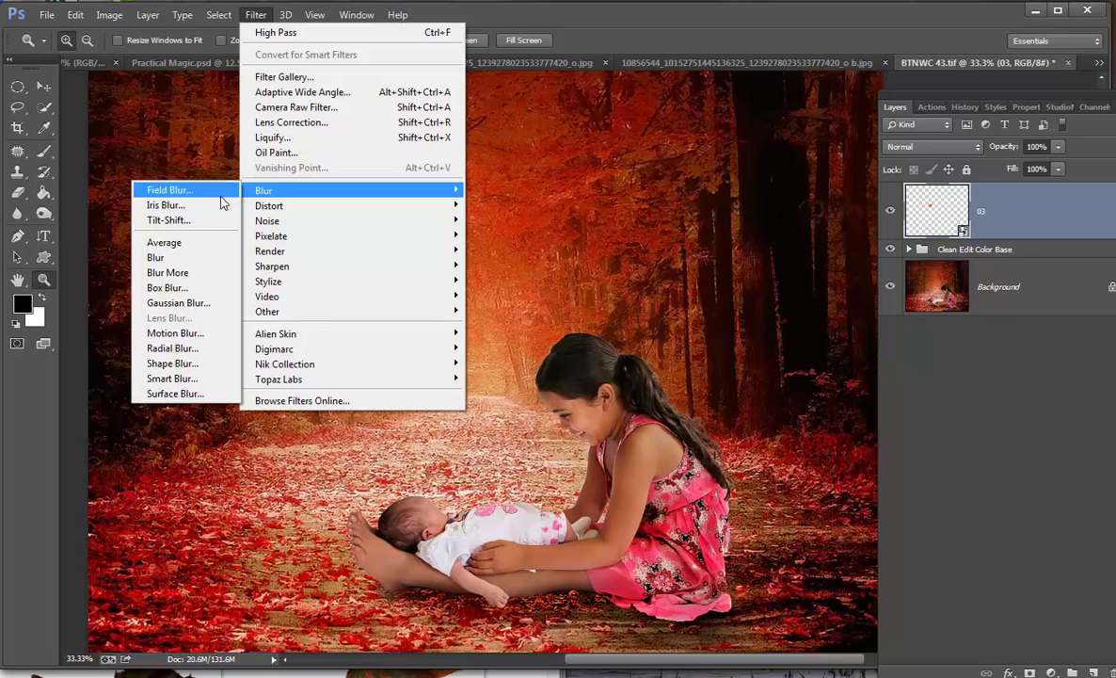
{"action": "left_click", "coordinate": [186, 332]}
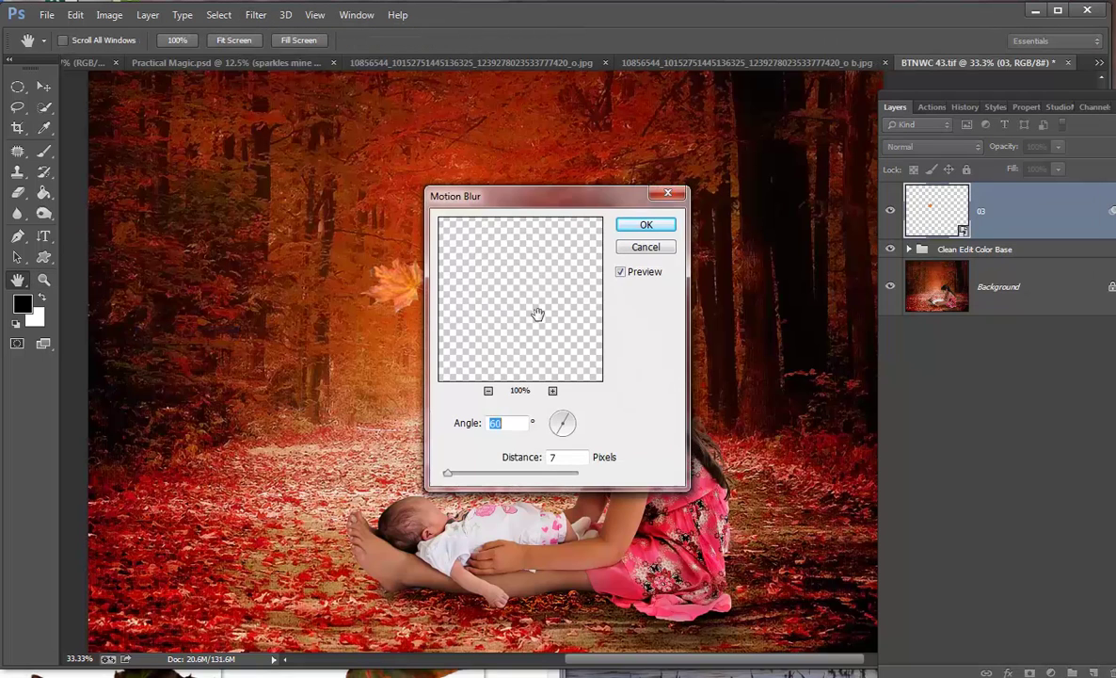
{"action": "left_click_drag", "start_coordinate": [536, 207], "coordinate": [750, 112]}
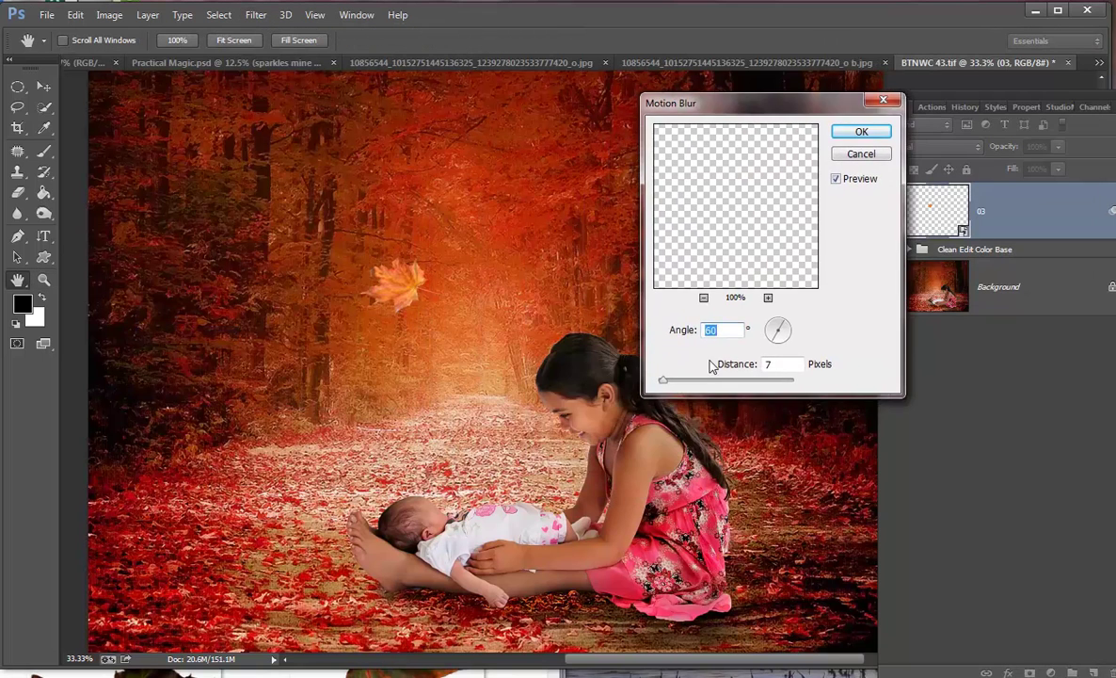
{"action": "left_click_drag", "start_coordinate": [664, 381], "coordinate": [662, 382]}
{"action": "key", "text": "Tab"}
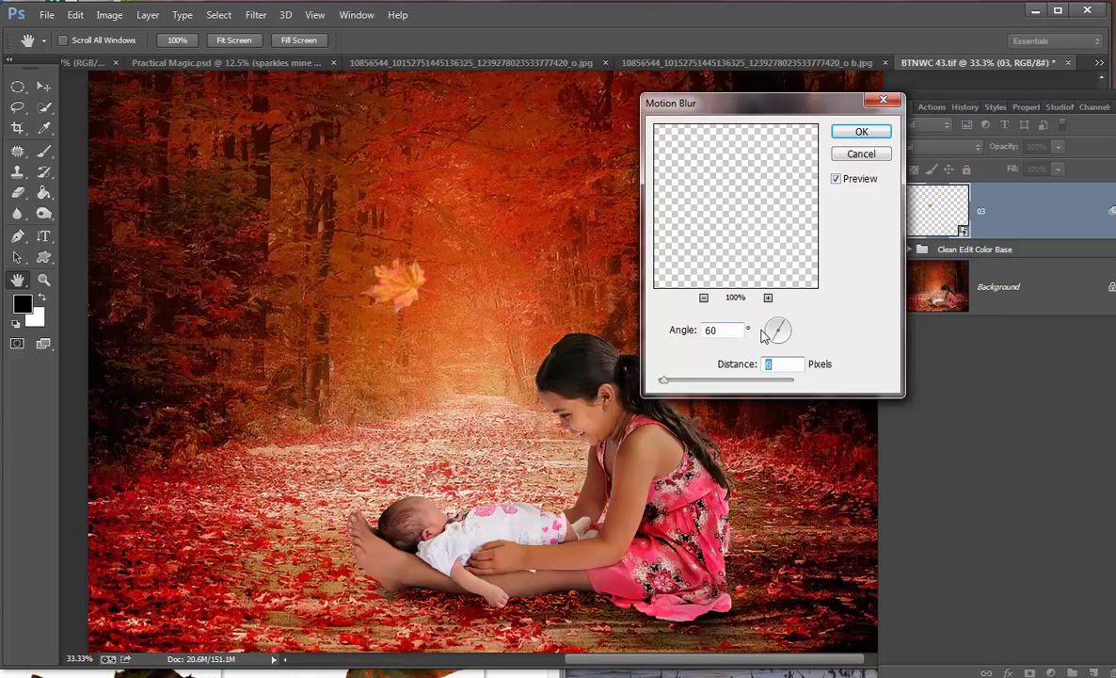
{"action": "left_click_drag", "start_coordinate": [774, 341], "coordinate": [774, 337]}
{"action": "left_click", "coordinate": [408, 252]}
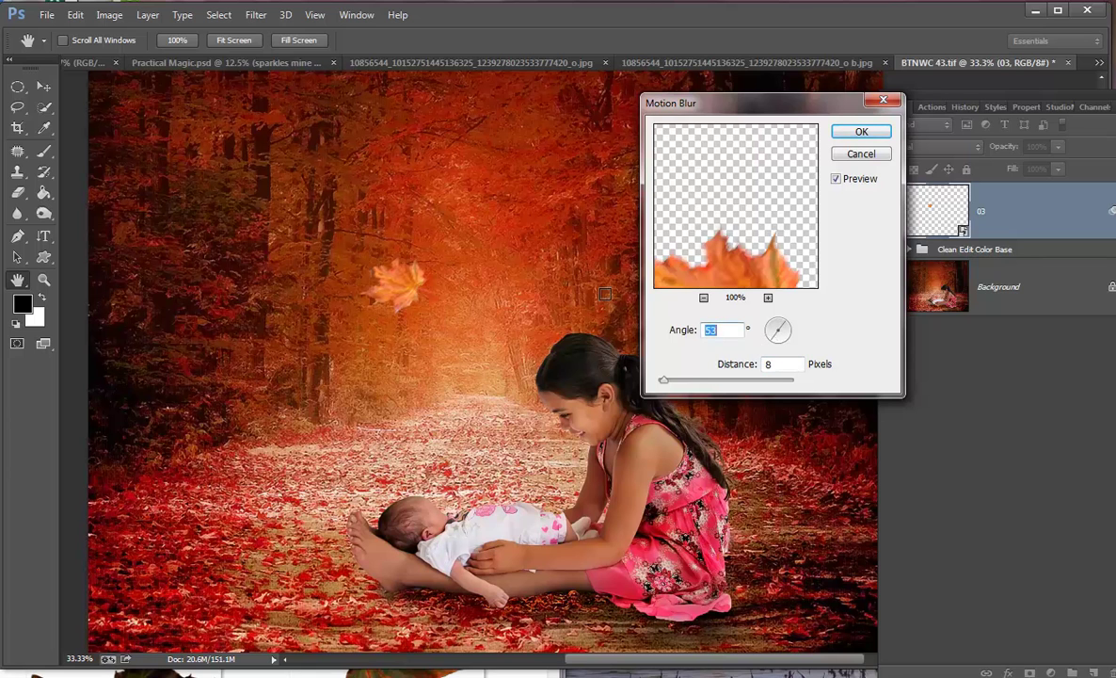
{"action": "left_click", "coordinate": [835, 180]}
{"action": "left_click", "coordinate": [834, 180]}
{"action": "left_click", "coordinate": [836, 179]}
{"action": "left_click", "coordinate": [853, 132]}
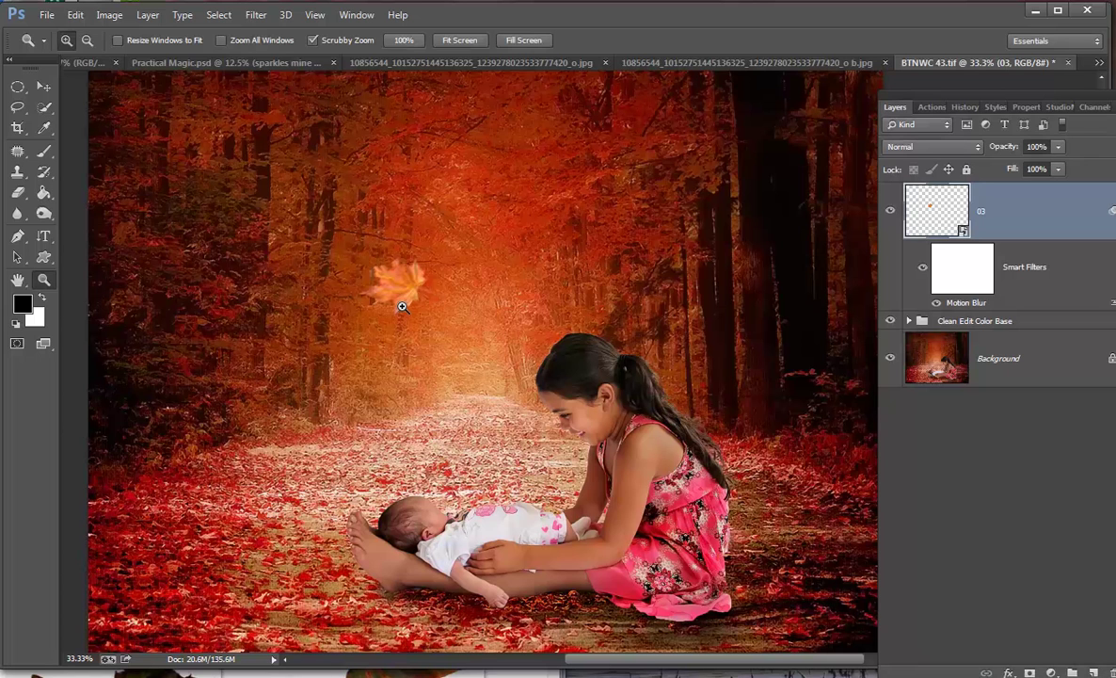
Duplicate the blurred leaf layer 03 and move the copy across to float above the girl's head
{"action": "key", "text": "ctrl+j"}
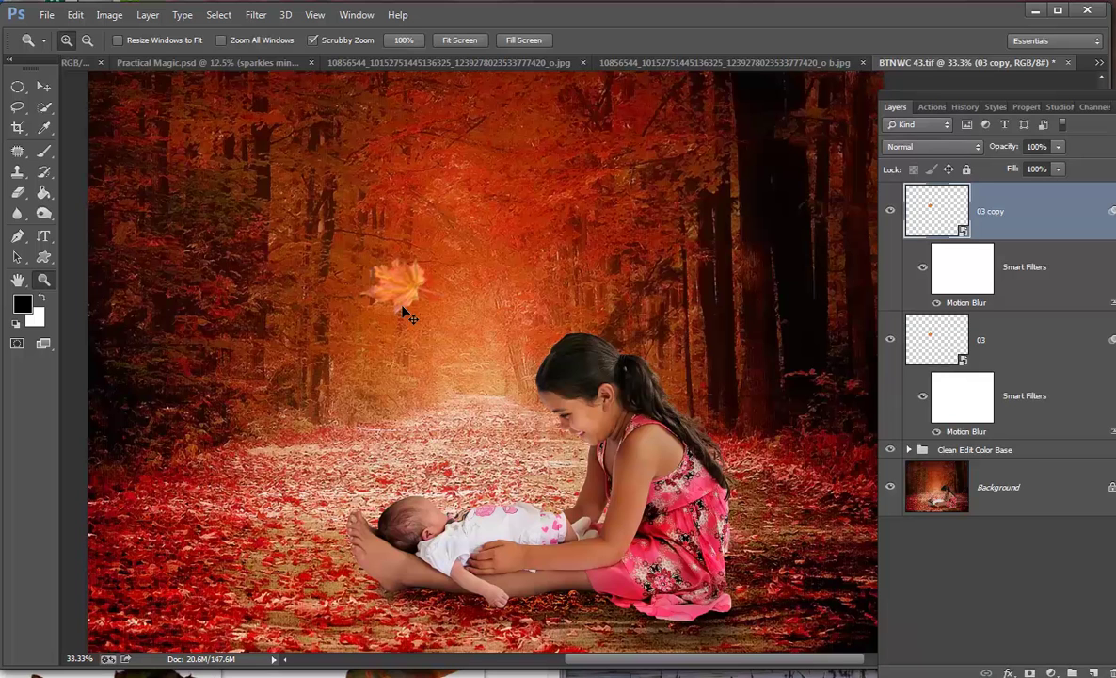
{"action": "key", "text": "ctrl+t"}
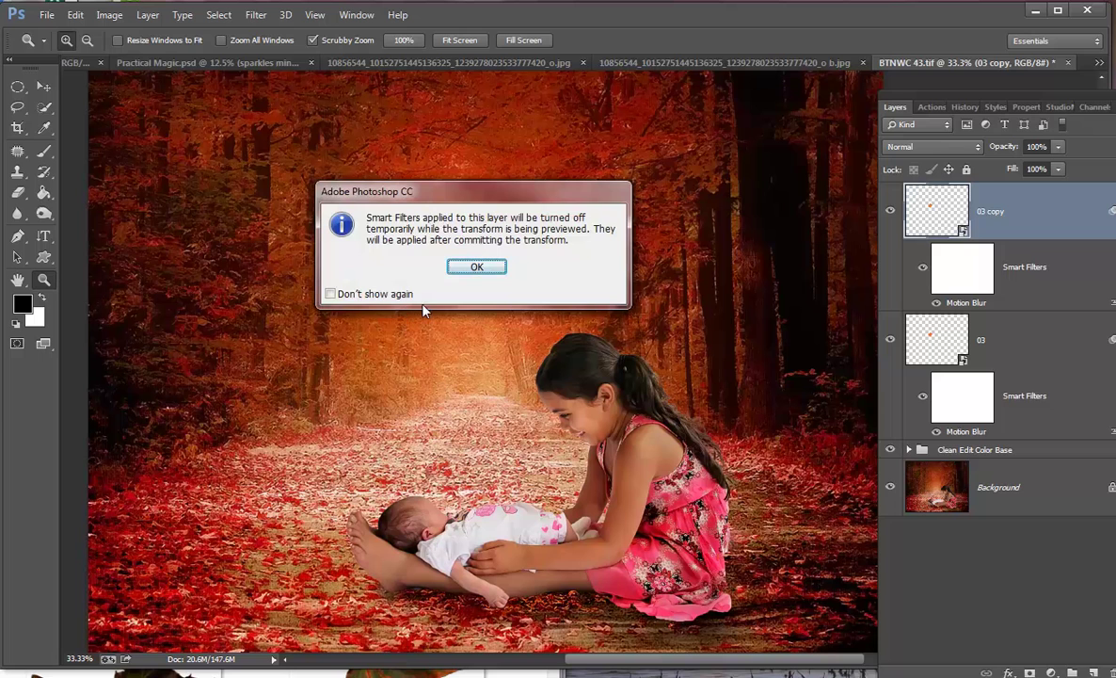
{"action": "left_click", "coordinate": [475, 266]}
{"action": "left_click_drag", "start_coordinate": [417, 280], "coordinate": [570, 243]}
{"action": "left_click_drag", "start_coordinate": [428, 299], "coordinate": [682, 240]}
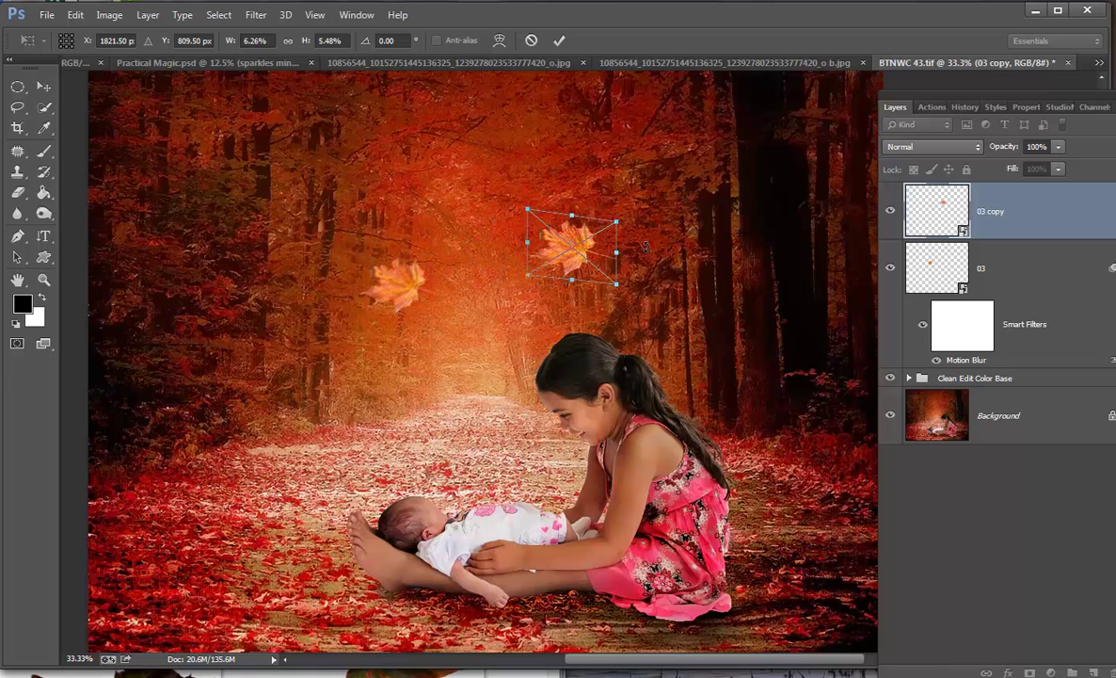
Flip the leaf copy horizontally, rotate it to about -146°, shrink it to about 4.4% width slightly higher up, and commit the transform
{"action": "right_click", "coordinate": [609, 253]}
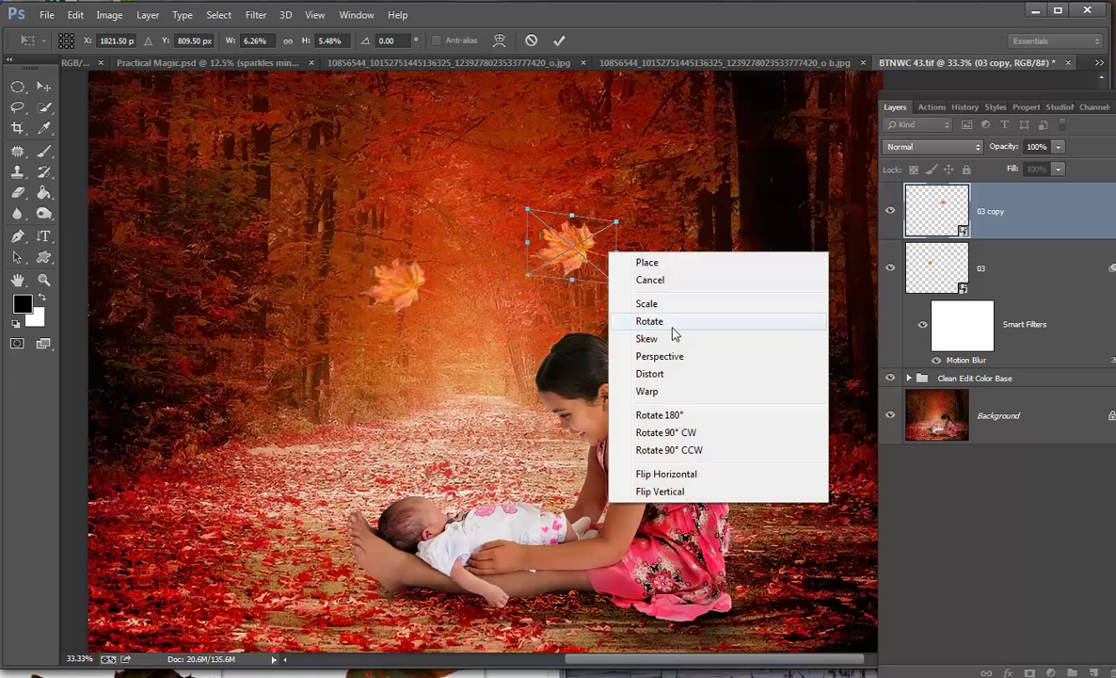
{"action": "left_click", "coordinate": [664, 473]}
{"action": "left_click_drag", "start_coordinate": [632, 279], "coordinate": [595, 325]}
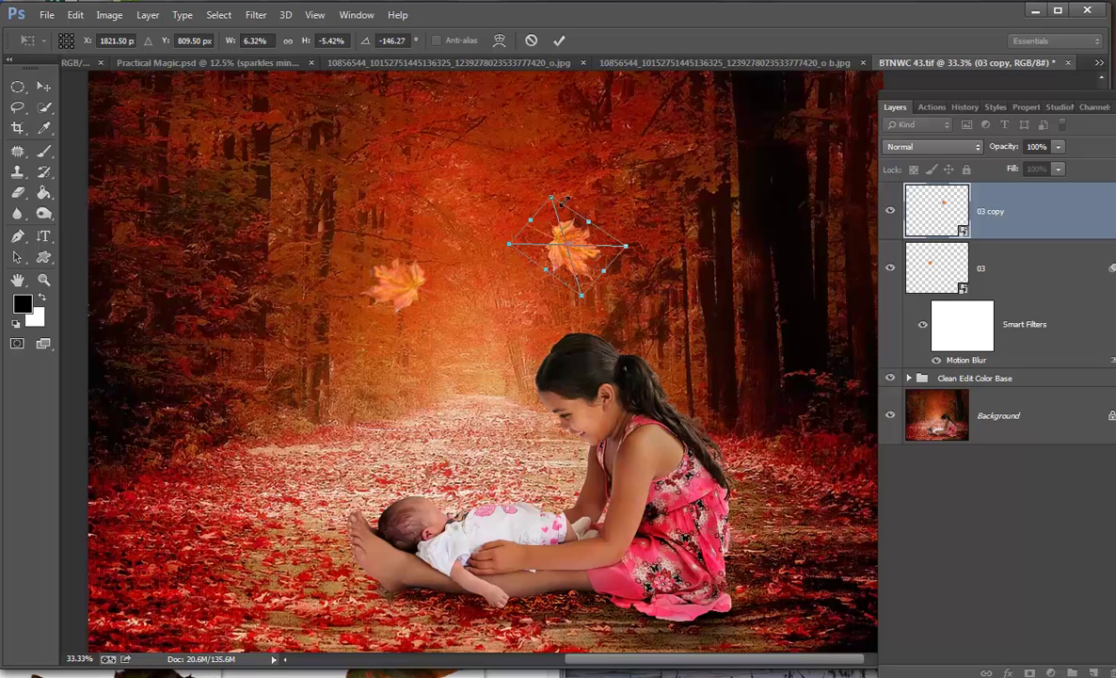
{"action": "mouse_move", "coordinate": [553, 195]}
{"action": "left_mouse_down"}
{"action": "mouse_move", "coordinate": [568, 193]}
{"action": "mouse_move", "coordinate": [563, 222]}
{"action": "mouse_move", "coordinate": [540, 201]}
{"action": "left_mouse_up"}
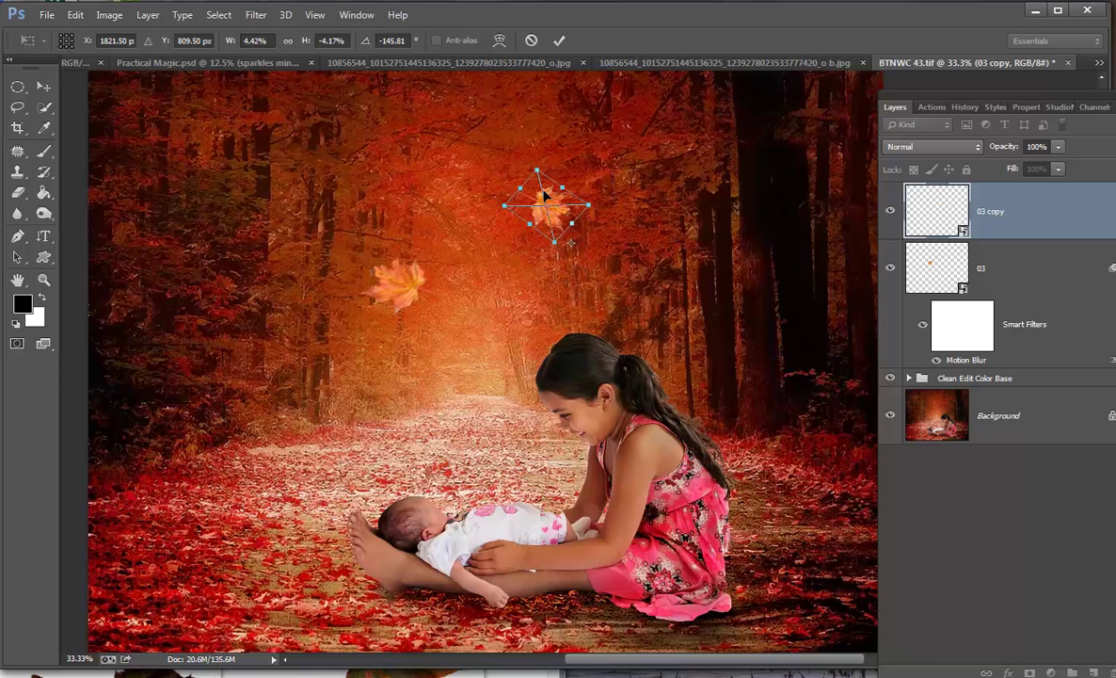
{"action": "left_click", "coordinate": [560, 41]}
{"action": "key", "text": "z"}
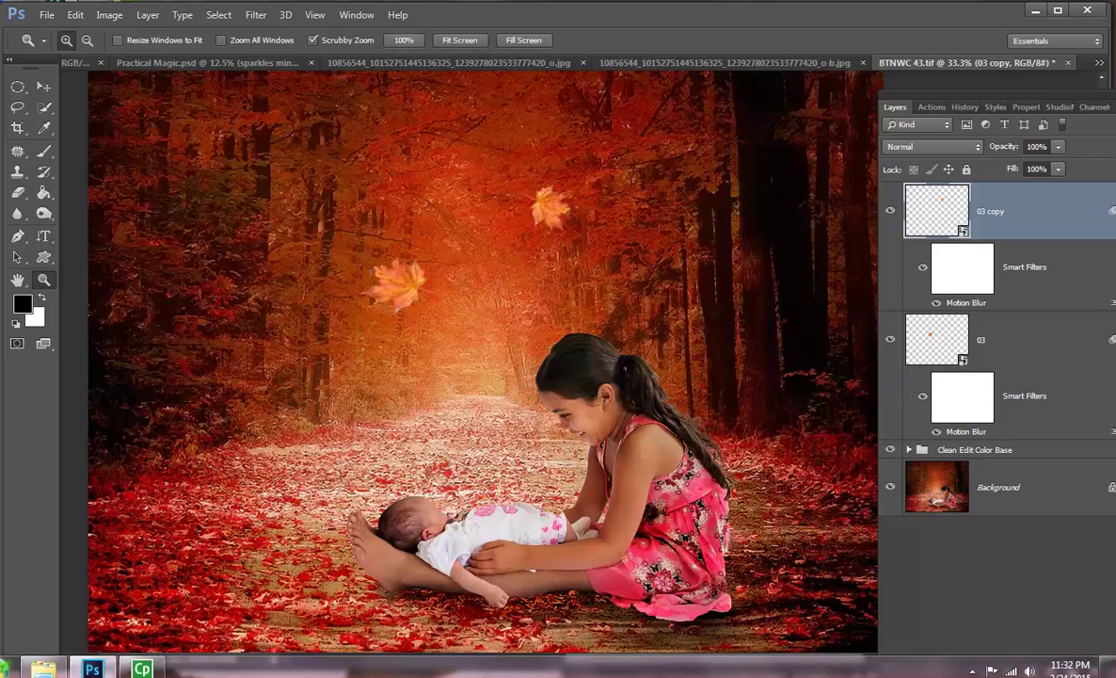
Place leaf image 11 from the falling leaves folder in Windows Explorer into the composite, scaled to about 9%
{"action": "left_click", "coordinate": [7, 669]}
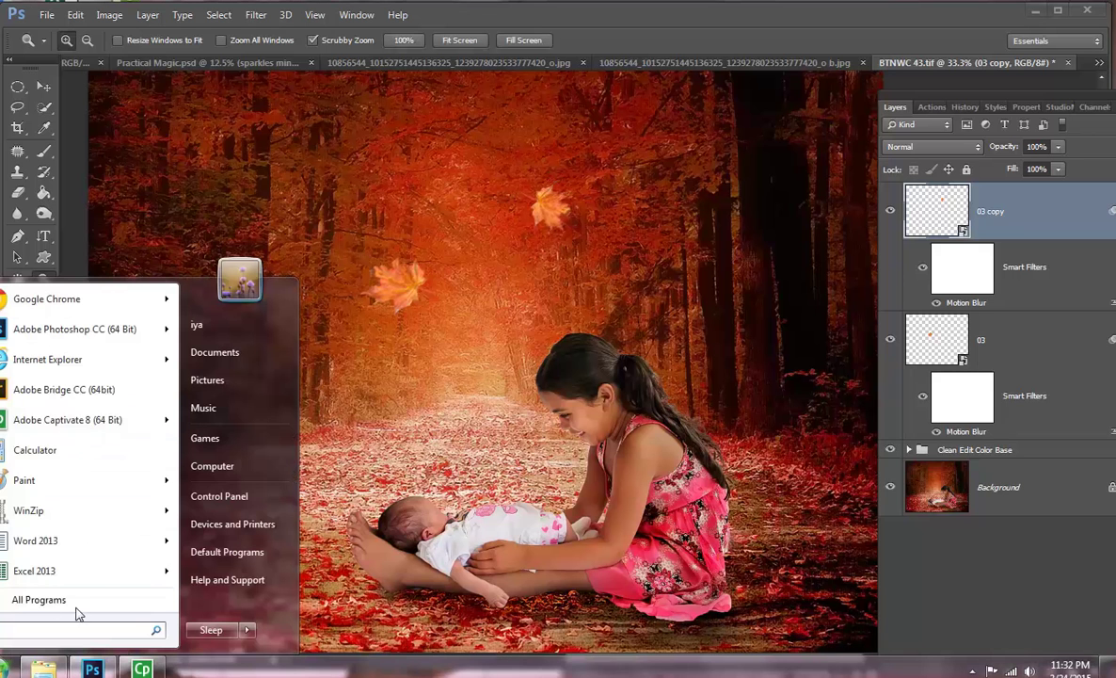
{"action": "left_click", "coordinate": [45, 668]}
{"action": "scroll", "coordinate": [161, 301], "scroll_direction": "down", "scroll_amount": 7}
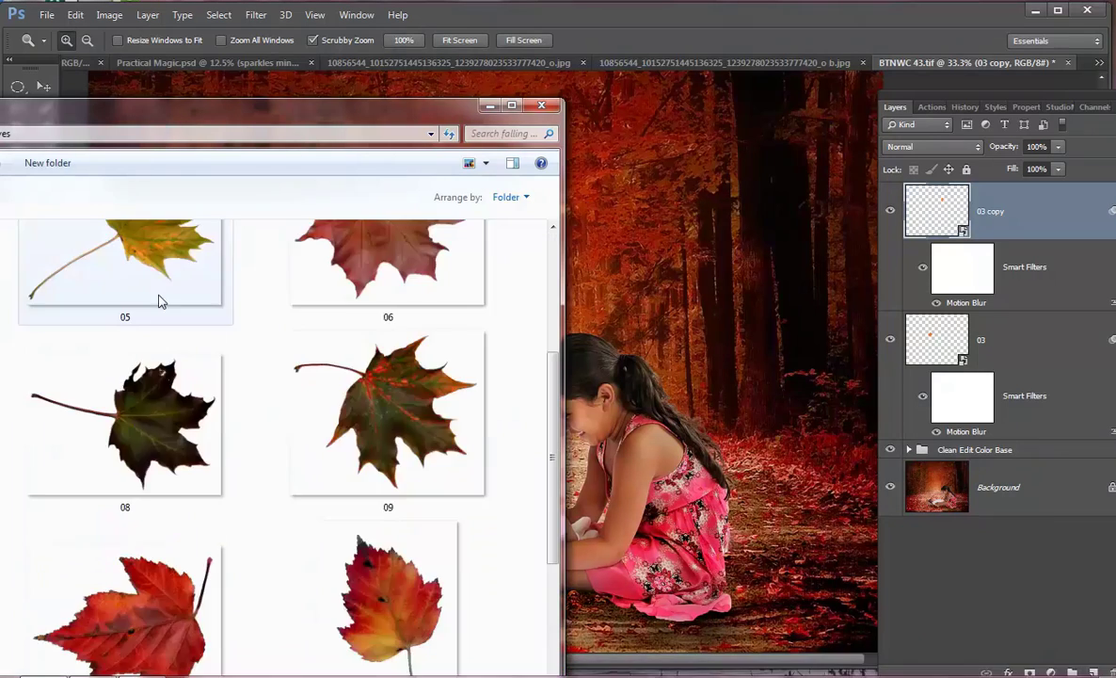
{"action": "scroll", "coordinate": [151, 301], "scroll_direction": "up", "scroll_amount": 1}
{"action": "left_click_drag", "start_coordinate": [138, 282], "coordinate": [608, 273]}
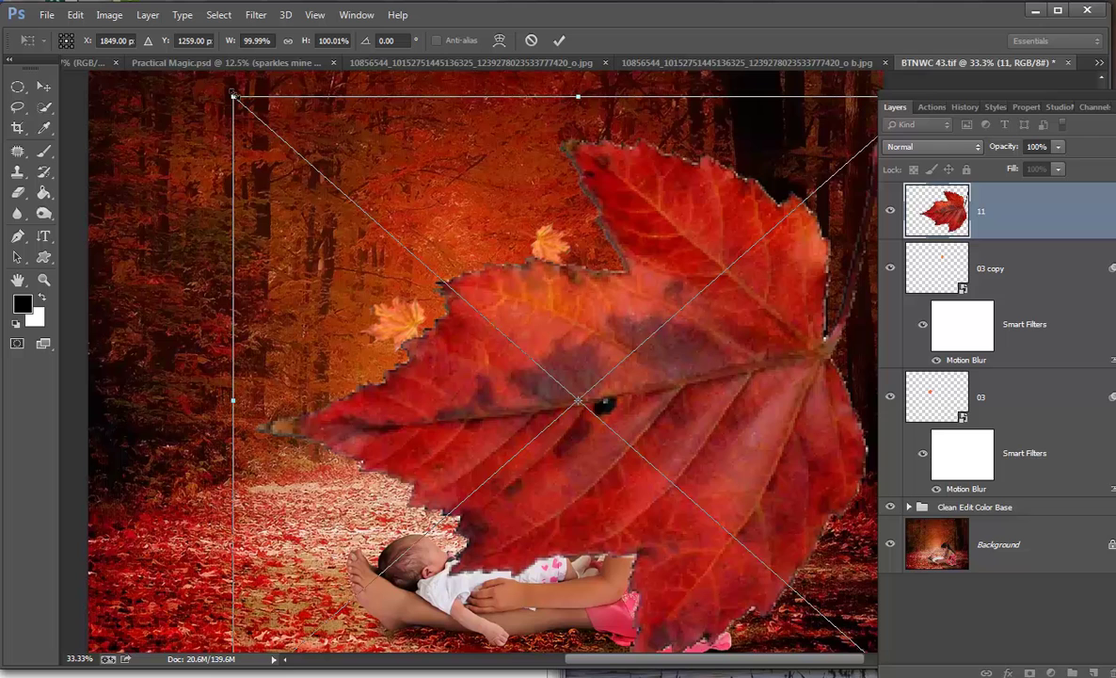
{"action": "left_click_drag", "start_coordinate": [234, 95], "coordinate": [431, 234]}
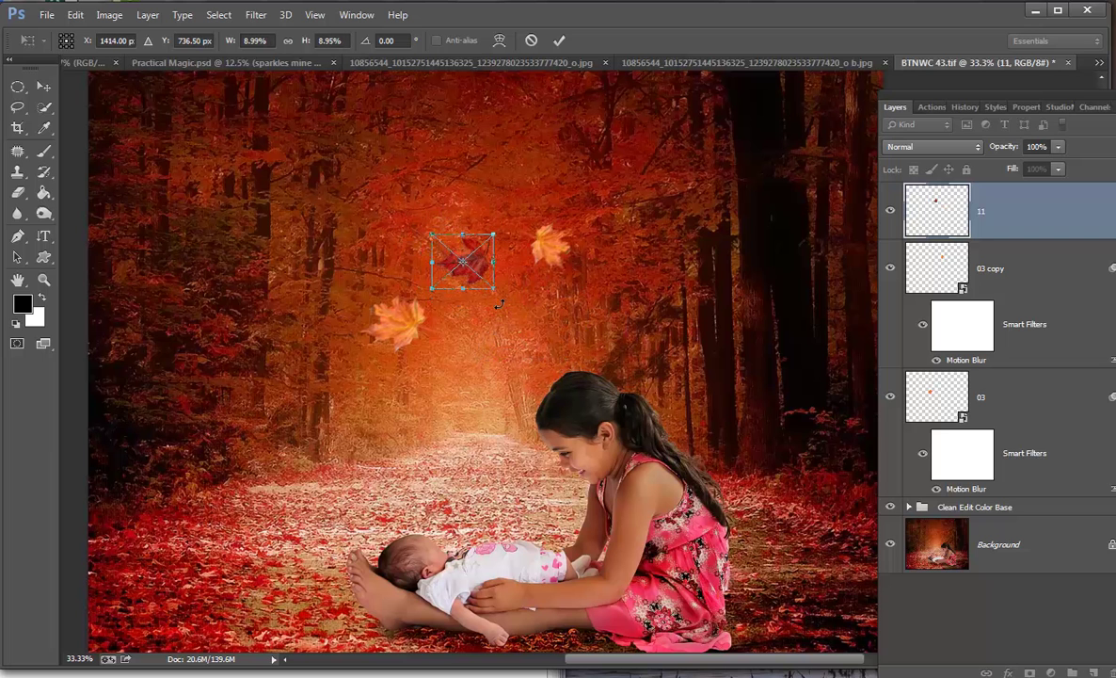
Rotate the red leaf to about -47°, move it between the first leaf and the girl's head, distort it slightly, and commit the placement
{"action": "left_click_drag", "start_coordinate": [503, 299], "coordinate": [514, 254]}
{"action": "left_click_drag", "start_coordinate": [448, 263], "coordinate": [479, 347]}
{"action": "left_click_drag", "start_coordinate": [482, 297], "coordinate": [486, 301]}
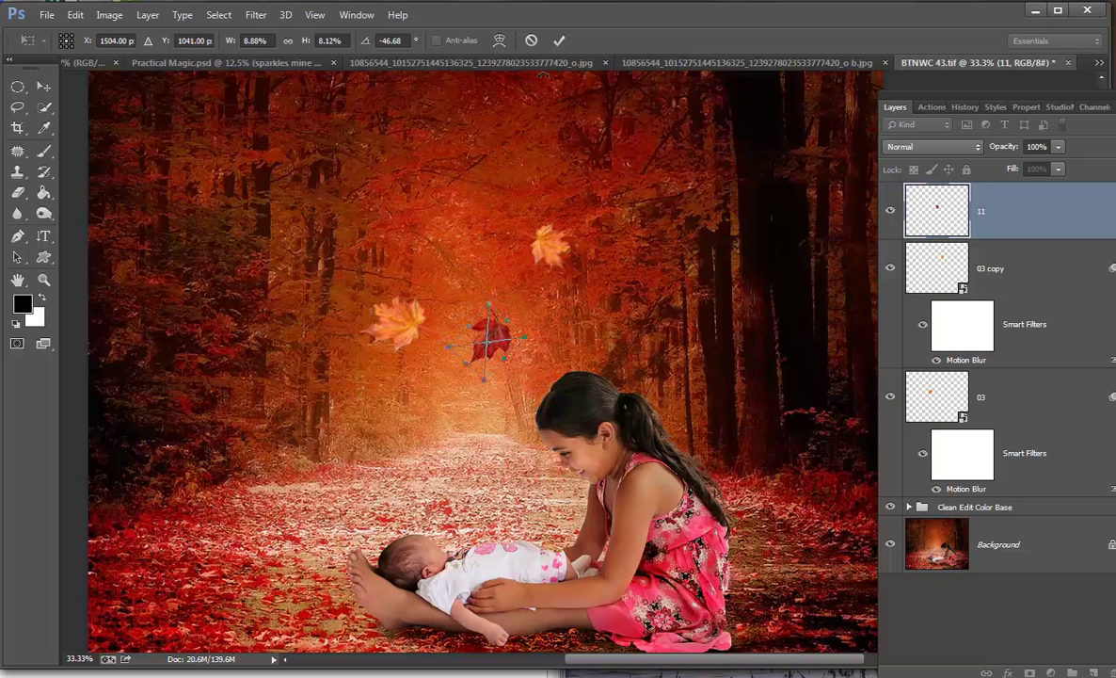
{"action": "left_click", "coordinate": [559, 41]}
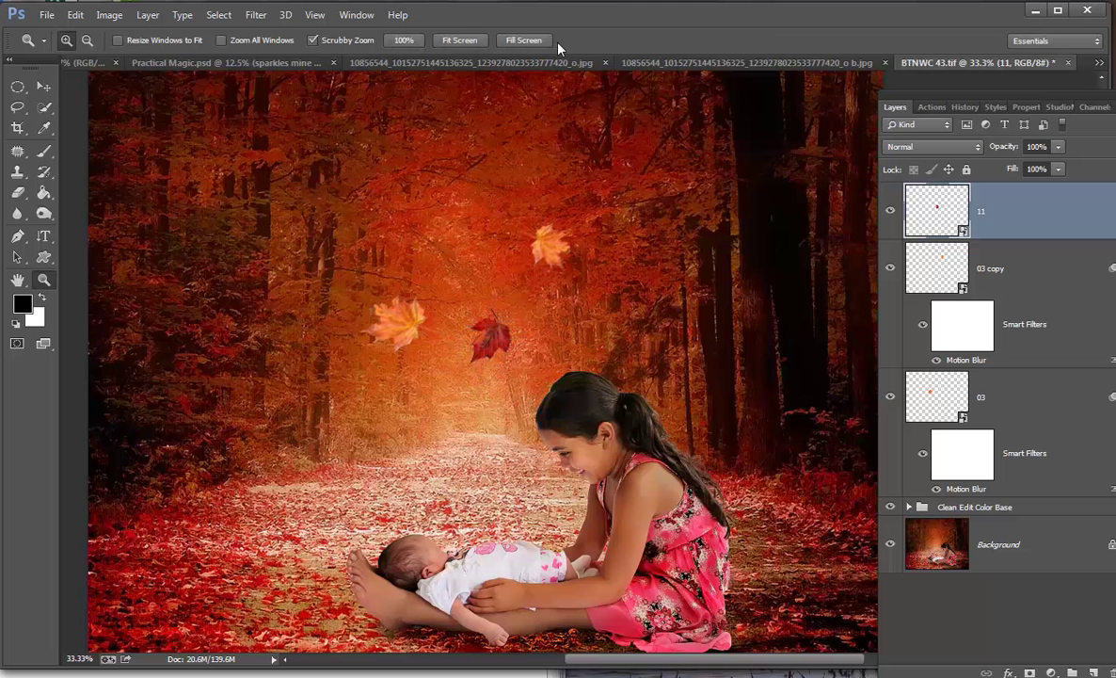
Apply a Motion Blur to the red leaf layer 11 with an angle of 53° and a distance of 8 pixels
{"action": "left_click", "coordinate": [255, 19]}
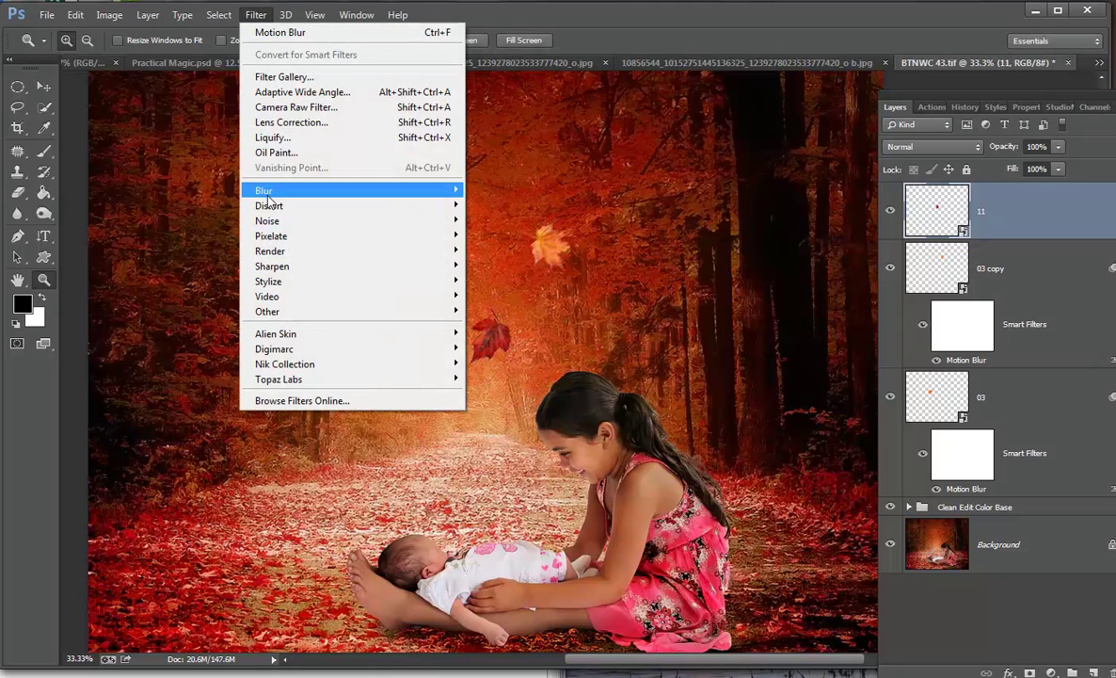
{"action": "mouse_move", "coordinate": [269, 196]}
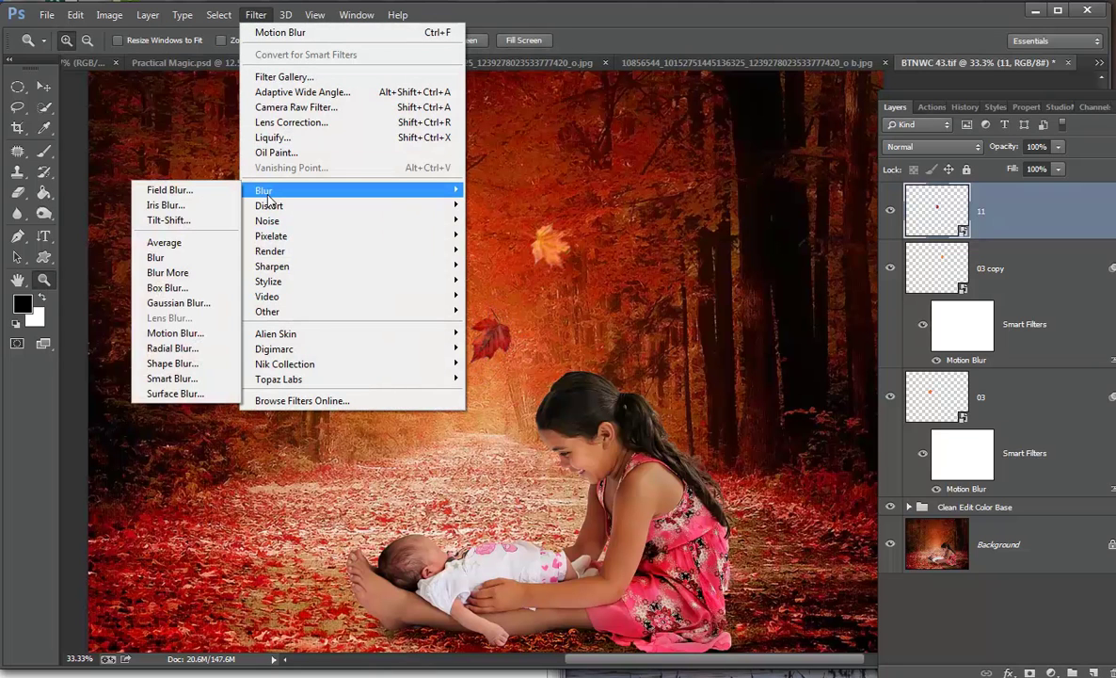
{"action": "left_click", "coordinate": [178, 337]}
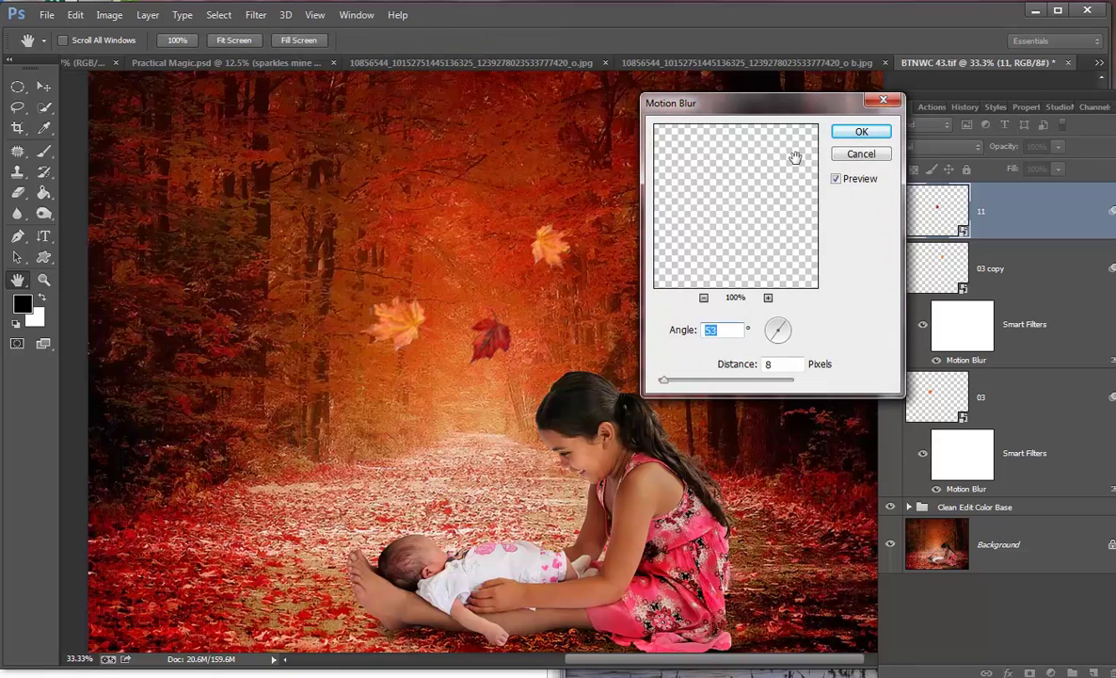
{"action": "left_click", "coordinate": [860, 130]}
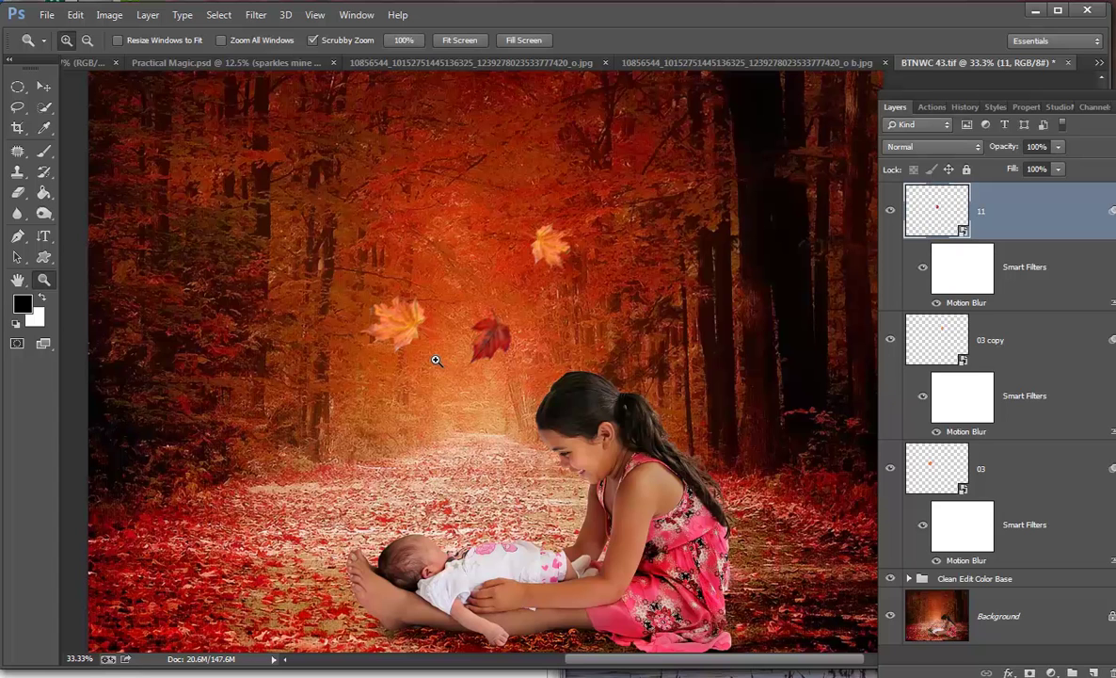
Review the whole composite and the arrangement of the three leaves at 16.67% zoom
{"action": "scroll", "coordinate": [346, 279], "scroll_direction": "down", "scroll_amount": 2}
{"action": "scroll", "coordinate": [345, 282], "scroll_direction": "up", "scroll_amount": 1}
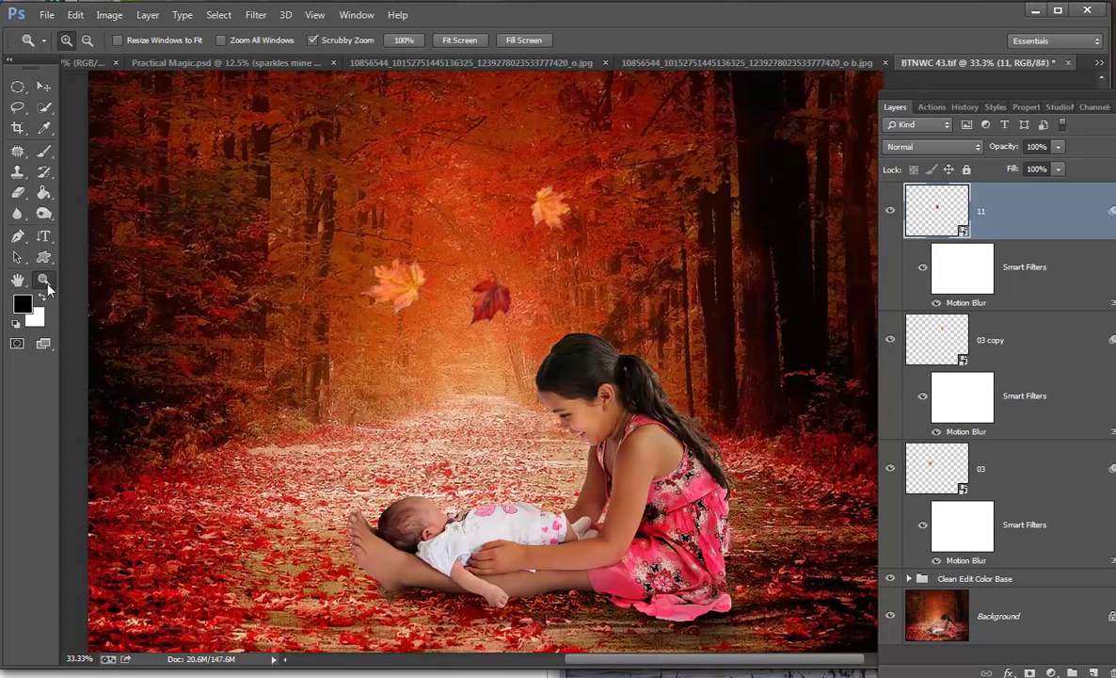
{"action": "left_click", "coordinate": [85, 40]}
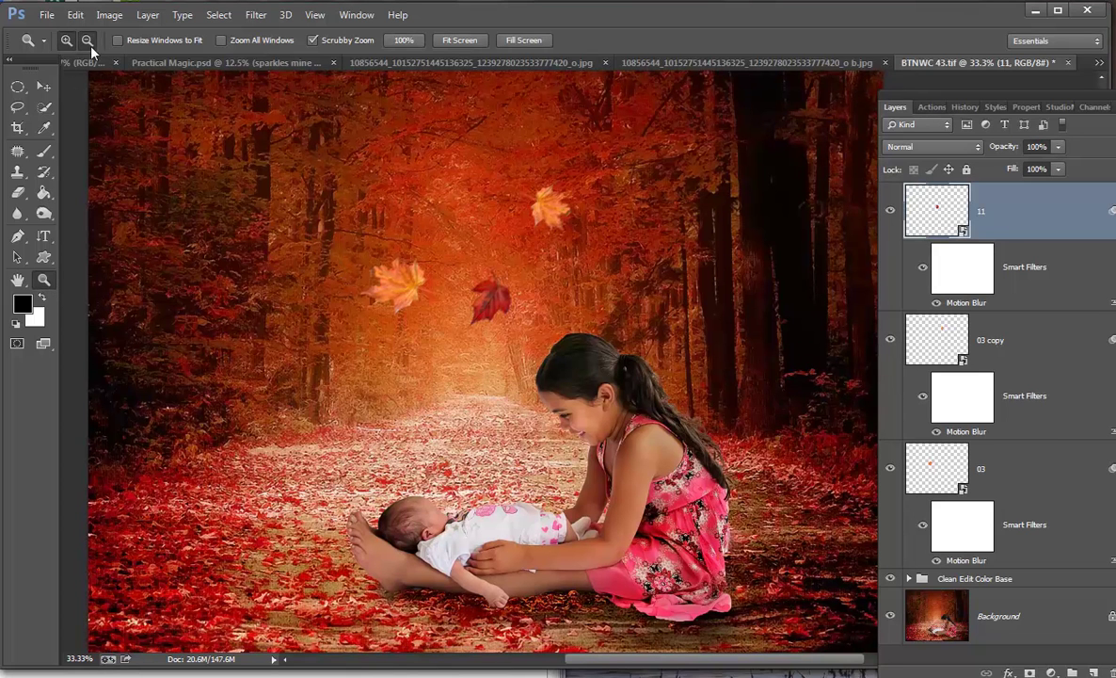
{"action": "left_click", "coordinate": [178, 201]}
{"action": "left_click", "coordinate": [178, 200]}
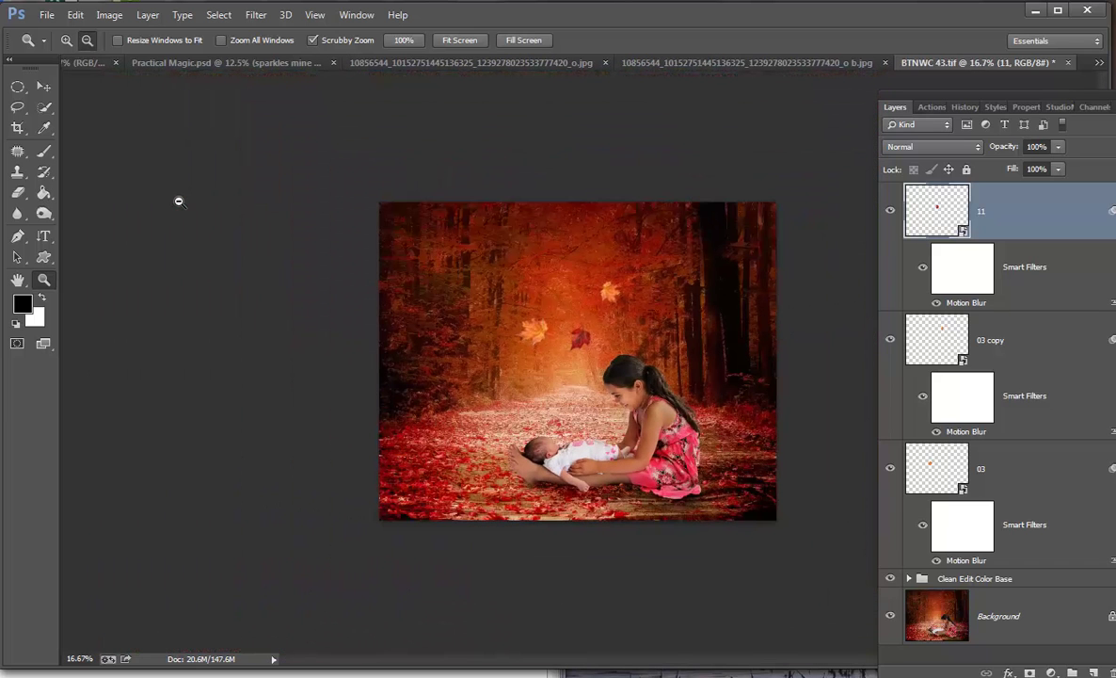
{"action": "left_click", "coordinate": [66, 41]}
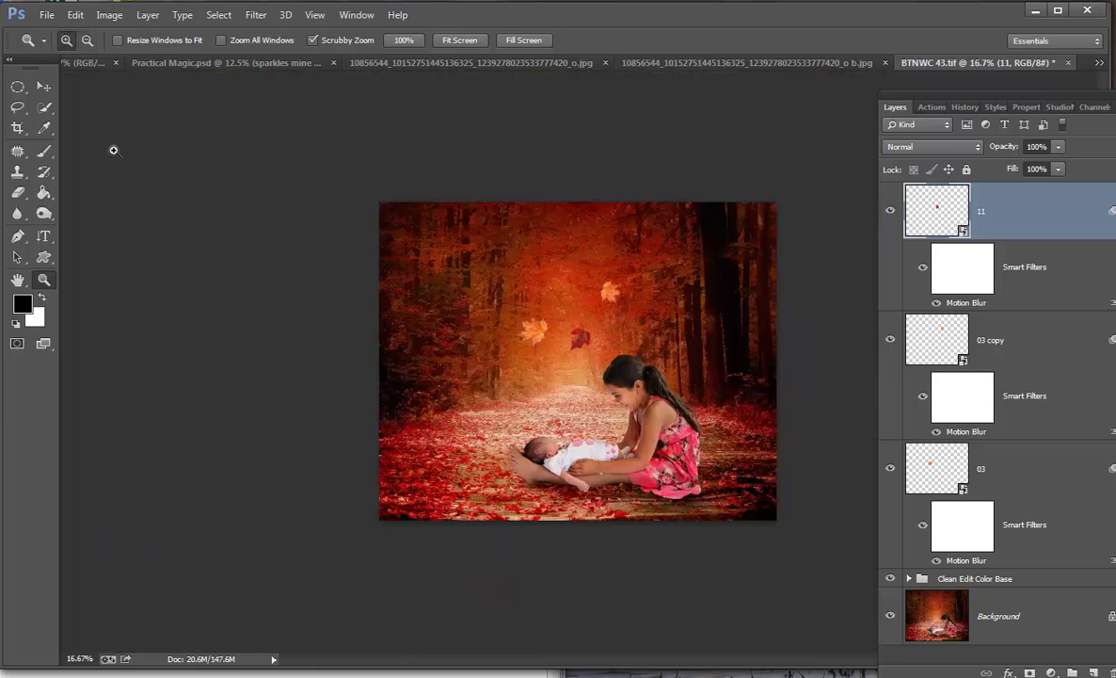